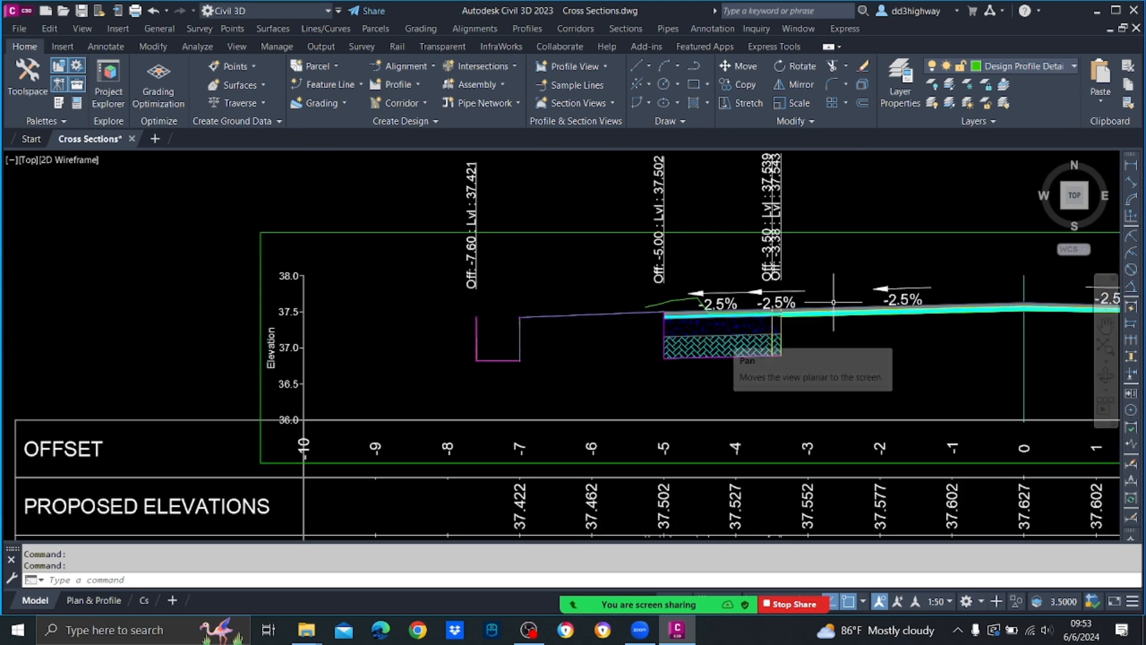
Examine the pavement layers of the first cross section and look over the sections up to station 0+180.
{"action": "scroll", "coordinate": [653, 325], "scroll_direction": "up", "scroll_amount": 3}
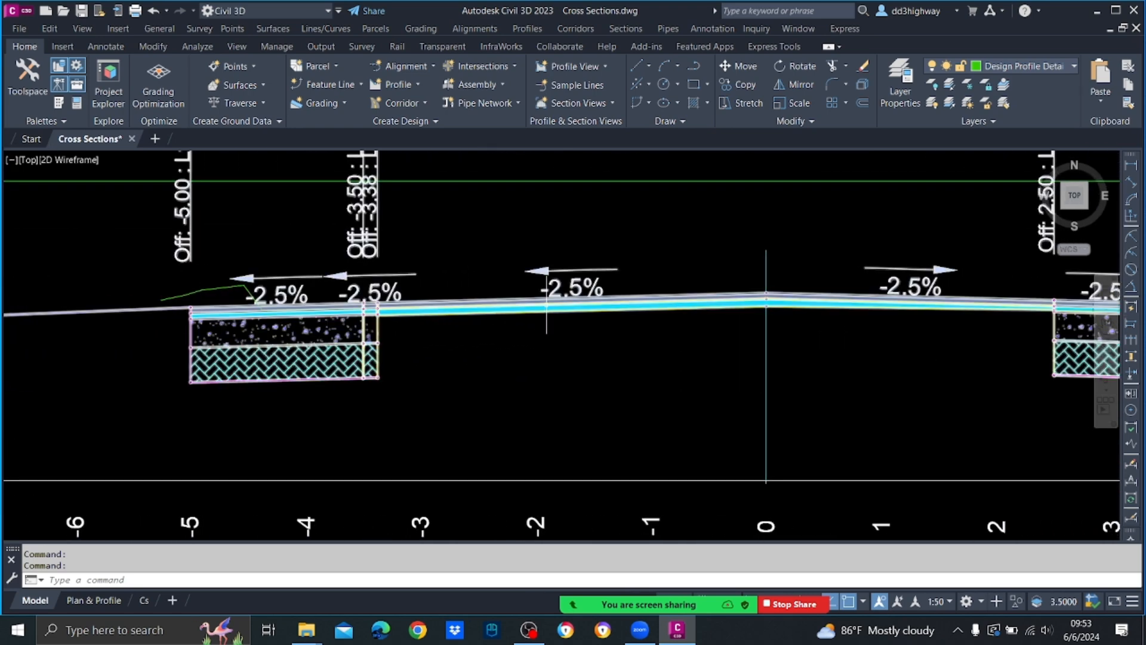
{"action": "scroll", "coordinate": [478, 293], "scroll_direction": "up", "scroll_amount": 4}
{"action": "mouse_move", "coordinate": [497, 292]}
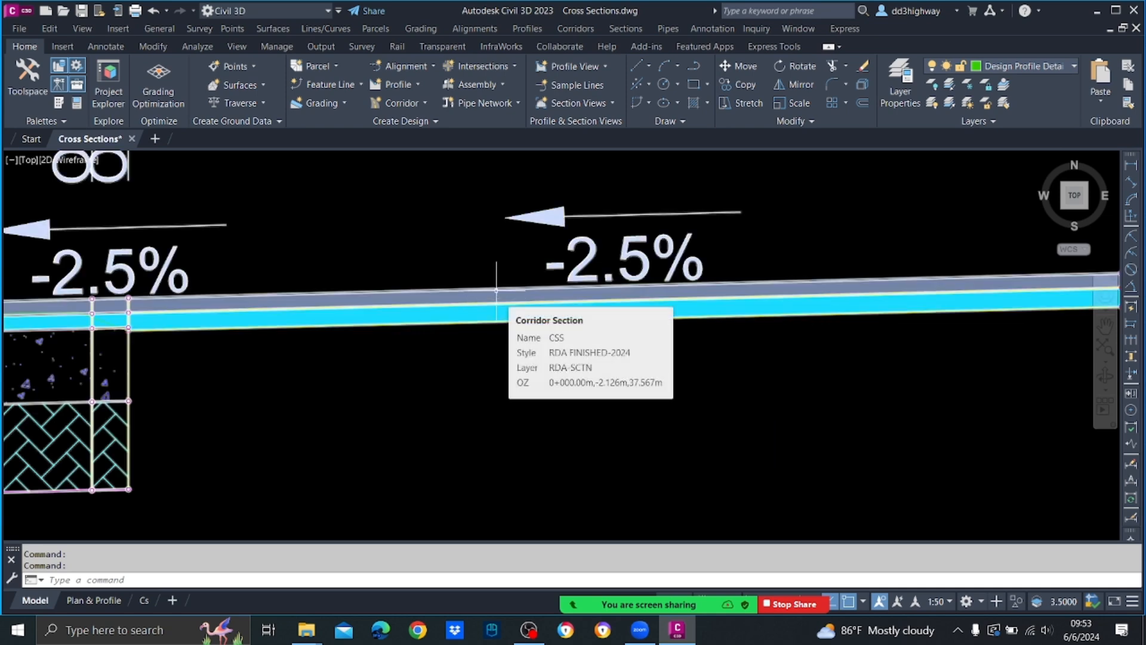
{"action": "scroll", "coordinate": [496, 291], "scroll_direction": "down", "scroll_amount": 1}
{"action": "scroll", "coordinate": [362, 307], "scroll_direction": "up", "scroll_amount": 2}
{"action": "middle_click_drag", "start_coordinate": [351, 310], "coordinate": [677, 309]}
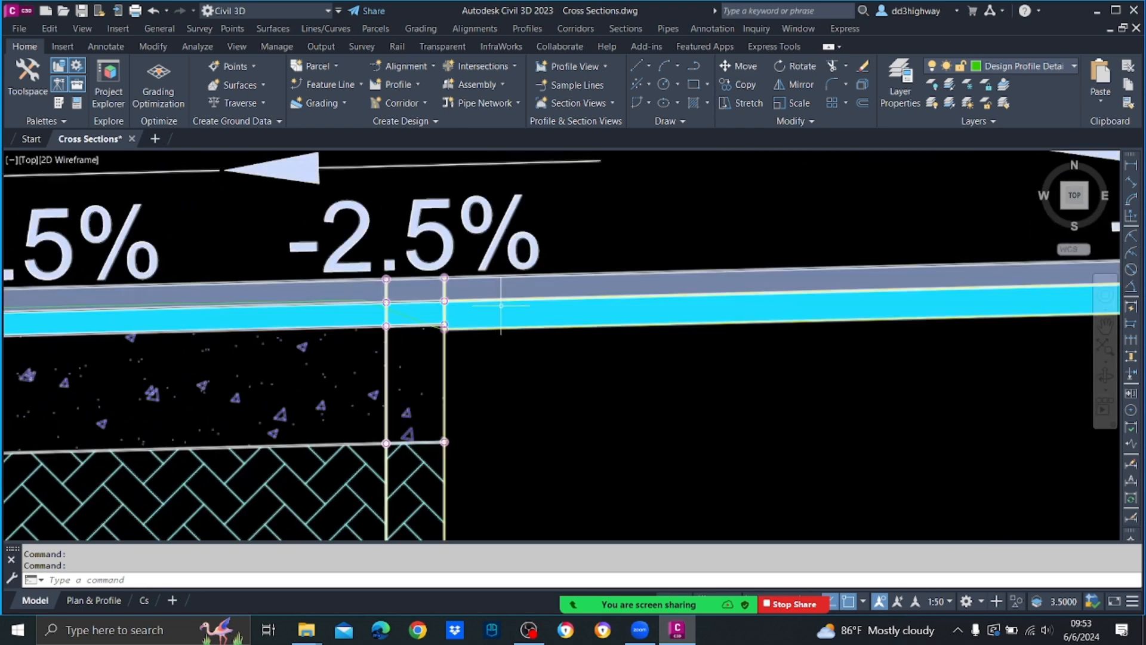
{"action": "scroll", "coordinate": [495, 309], "scroll_direction": "up", "scroll_amount": 3}
{"action": "mouse_move", "coordinate": [495, 309]}
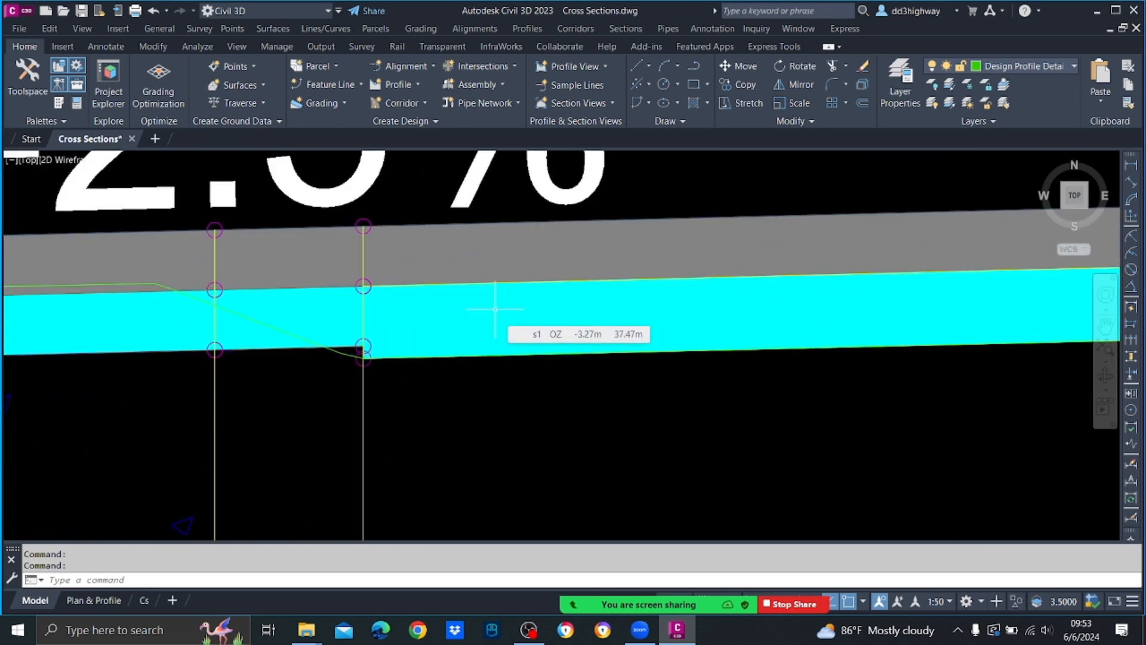
{"action": "scroll", "coordinate": [495, 309], "scroll_direction": "down", "scroll_amount": 3}
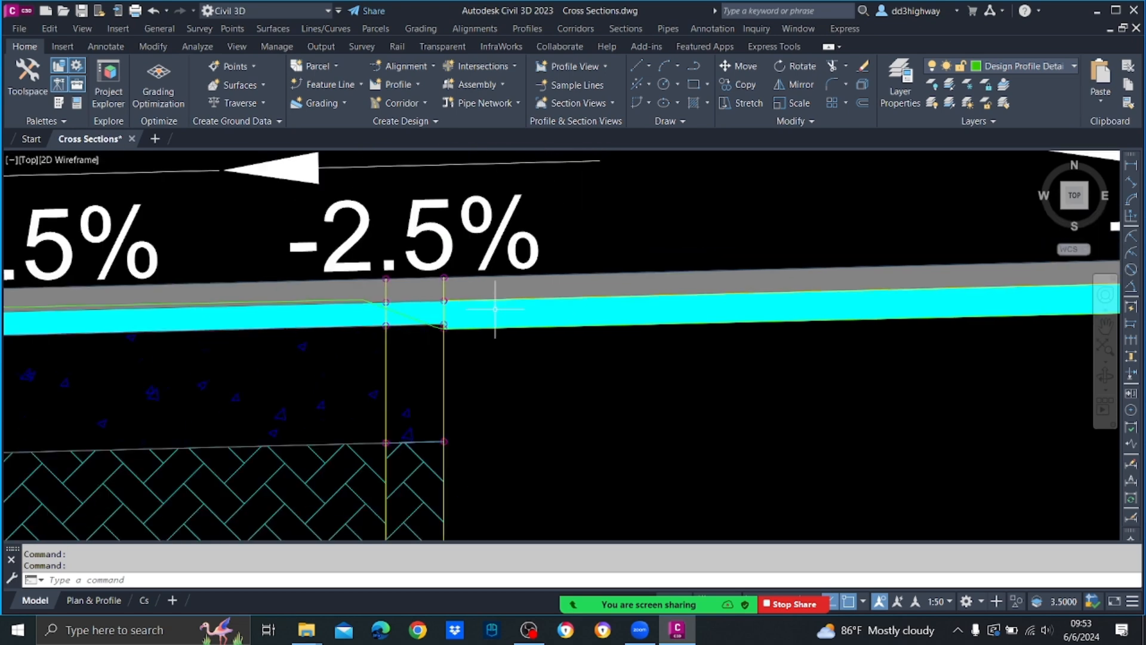
{"action": "middle_click_drag", "start_coordinate": [375, 396], "coordinate": [690, 260]}
{"action": "scroll", "coordinate": [553, 359], "scroll_direction": "down", "scroll_amount": 4}
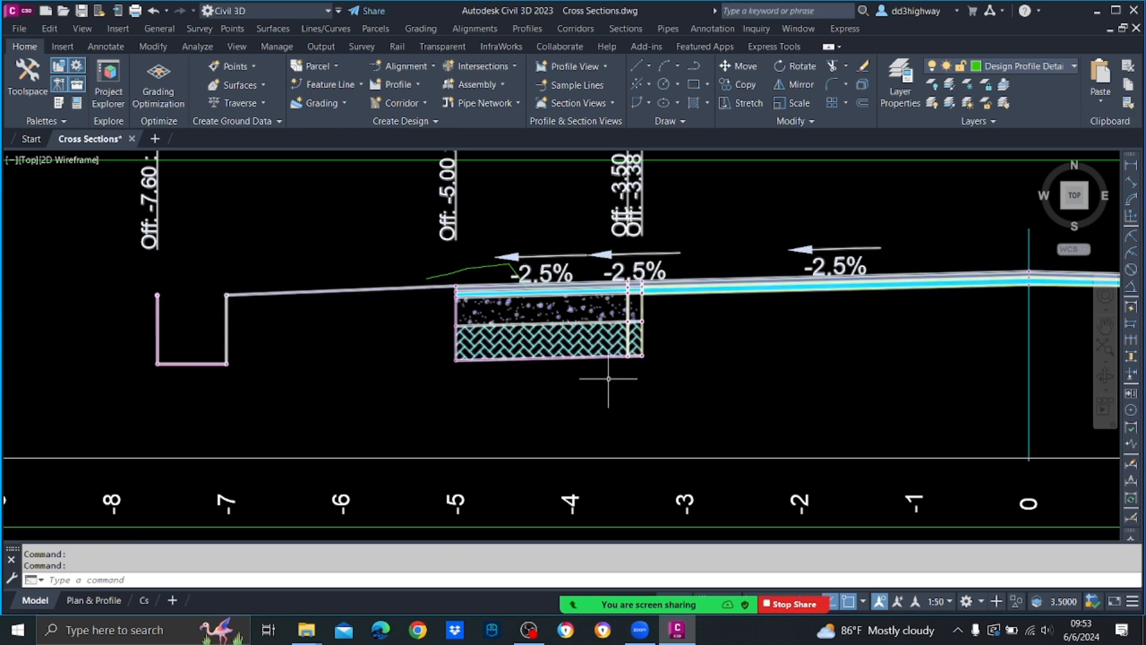
{"action": "scroll", "coordinate": [485, 327], "scroll_direction": "down", "scroll_amount": 6}
{"action": "scroll", "coordinate": [485, 327], "scroll_direction": "down", "scroll_amount": 8}
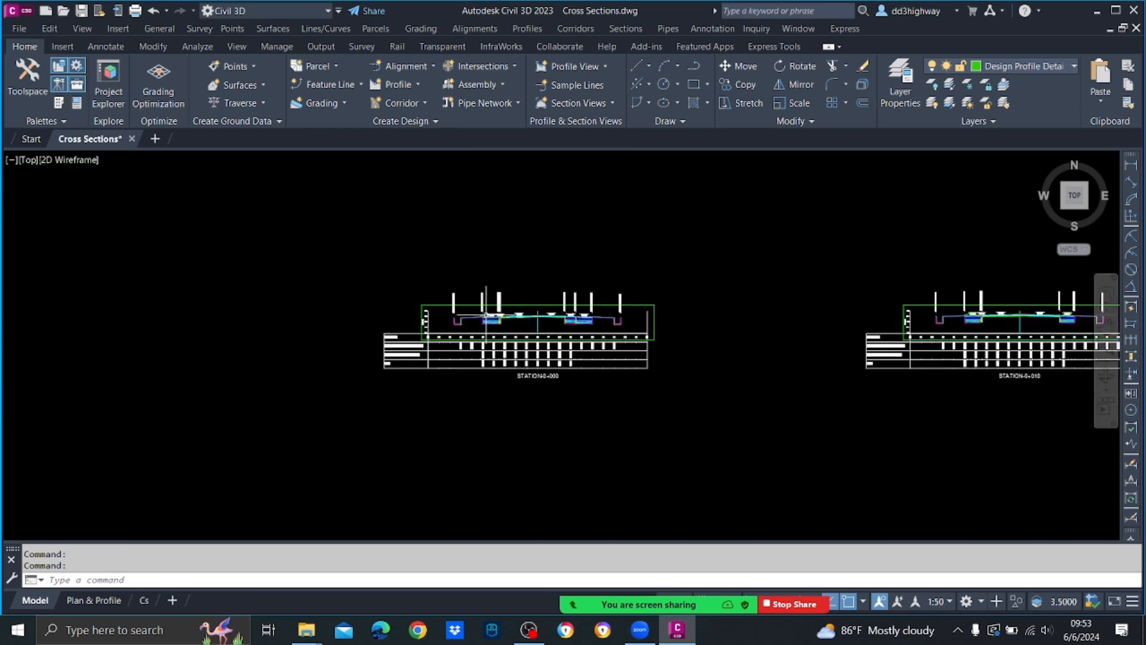
{"action": "scroll", "coordinate": [771, 239], "scroll_direction": "up", "scroll_amount": 5}
{"action": "scroll", "coordinate": [693, 274], "scroll_direction": "up", "scroll_amount": 6}
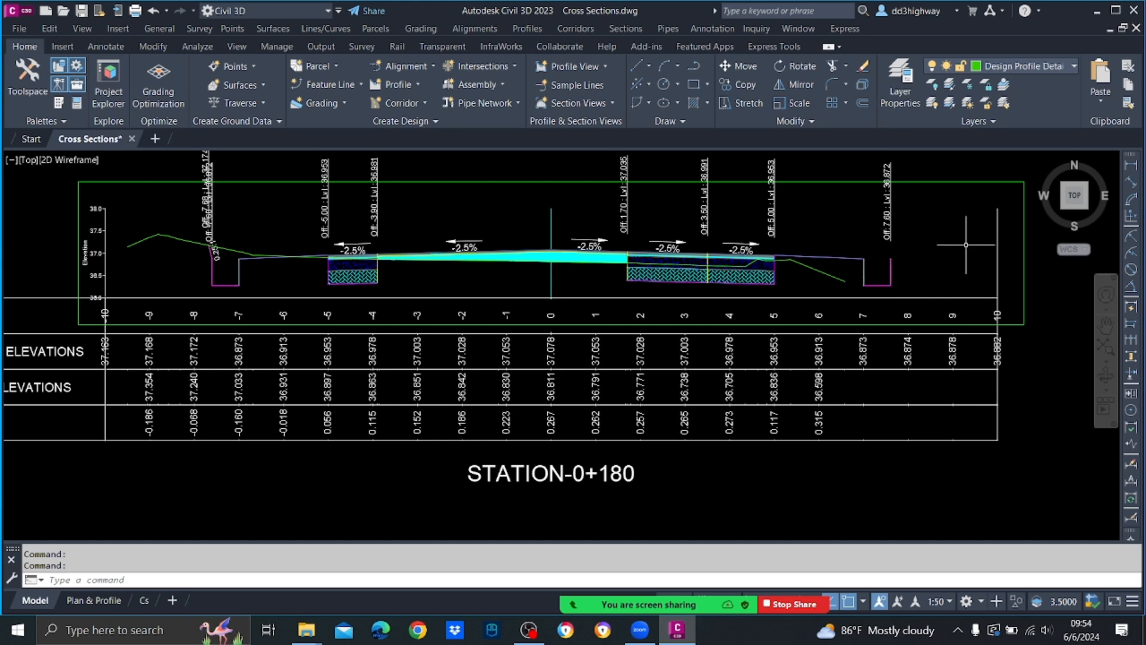
{"action": "scroll", "coordinate": [588, 384], "scroll_direction": "down", "scroll_amount": 4}
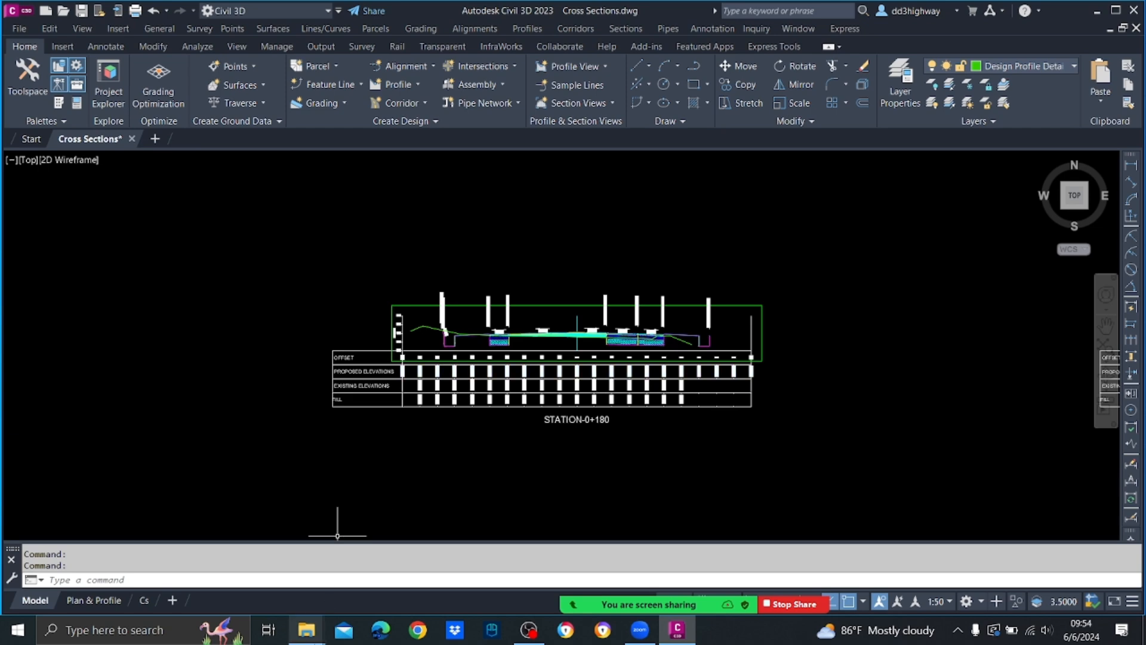
Switch to File Explorer, open C3D Guide.pdf from the RDA C3D Class folder, and hide the reader's list of tools.
{"action": "mouse_move", "coordinate": [306, 630]}
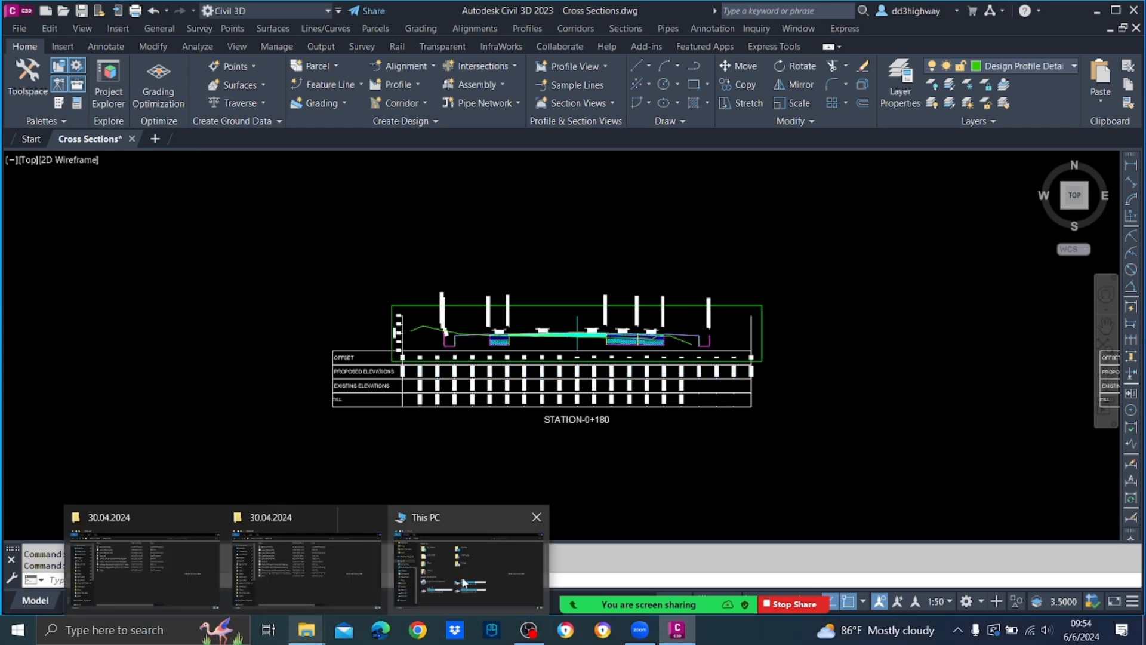
{"action": "left_click", "coordinate": [328, 569]}
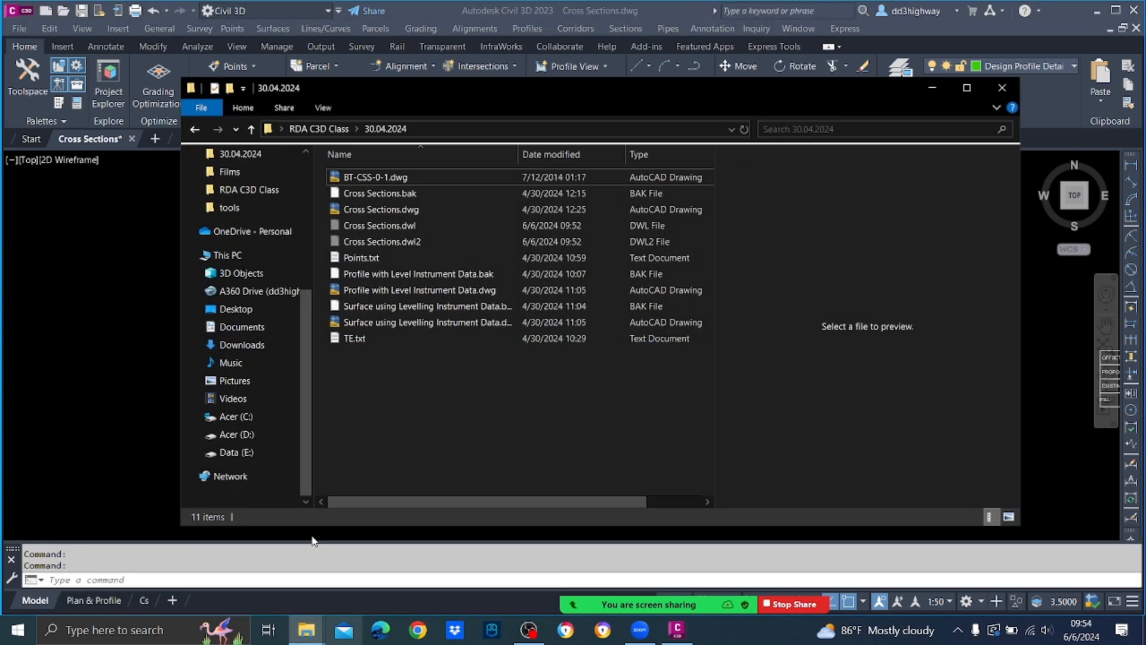
{"action": "left_click", "coordinate": [194, 130]}
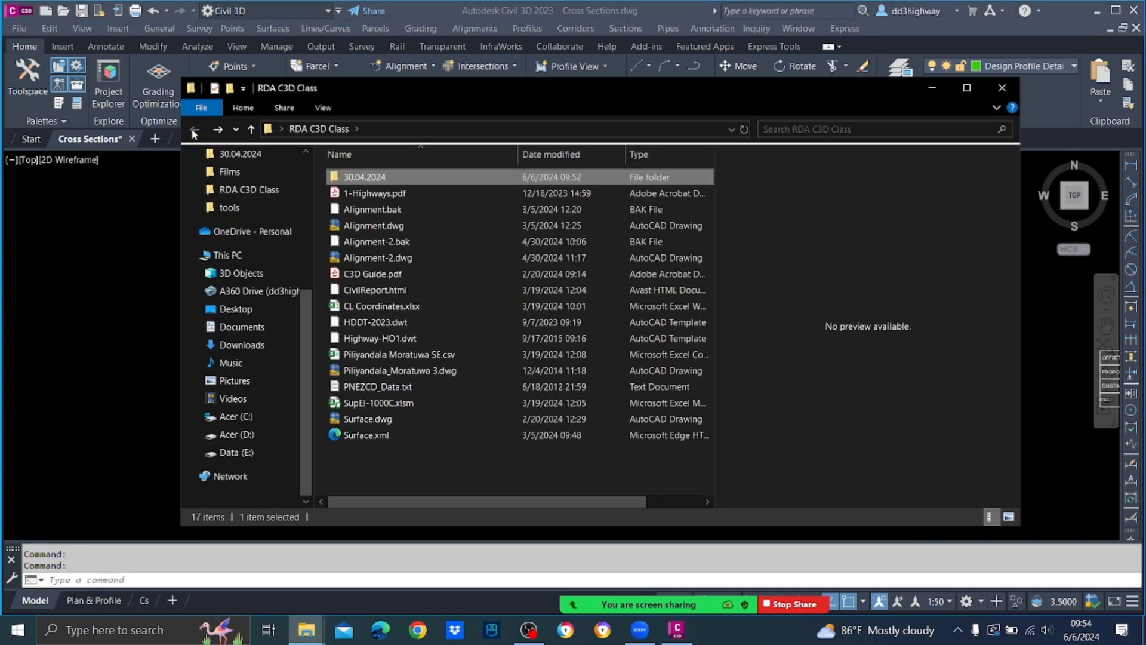
{"action": "double_click", "coordinate": [366, 274]}
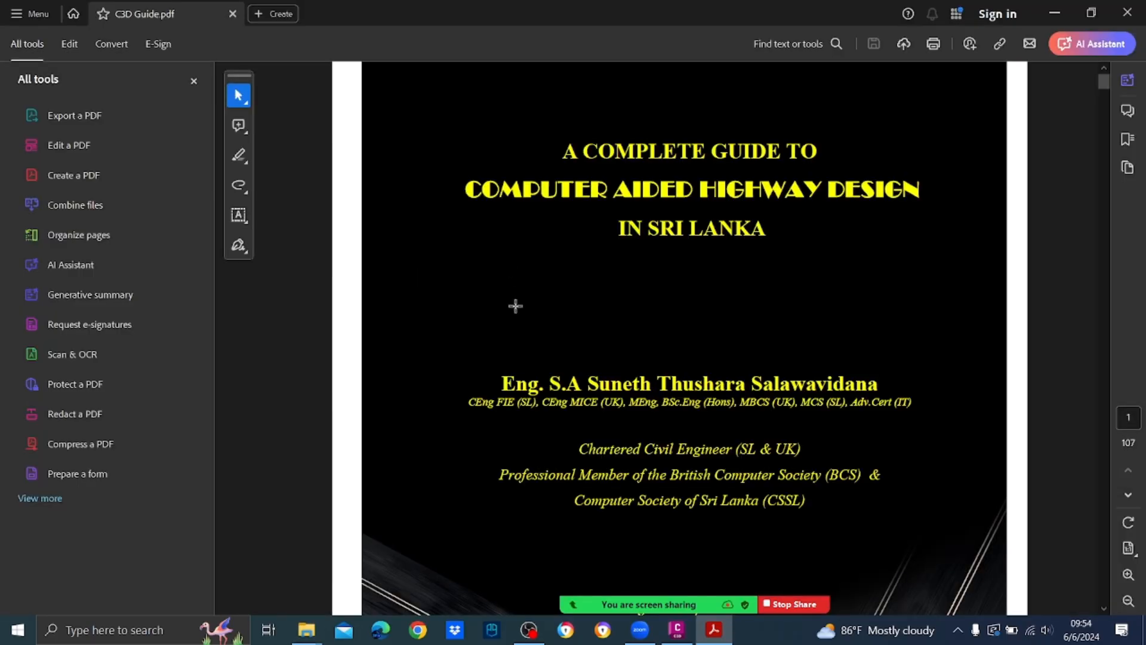
{"action": "left_click", "coordinate": [193, 80]}
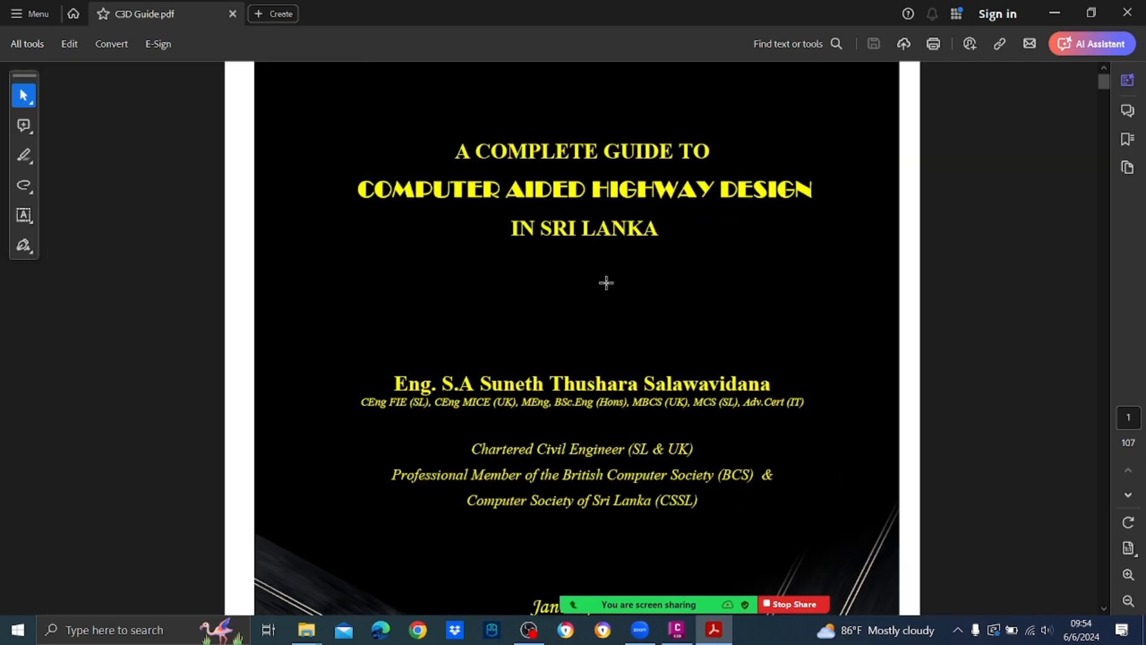
Look through the guide's table of contents for the Material Calculations chapter and dismiss the AI Assistant pop-up.
{"action": "scroll", "coordinate": [876, 291], "scroll_direction": "down", "scroll_amount": 10}
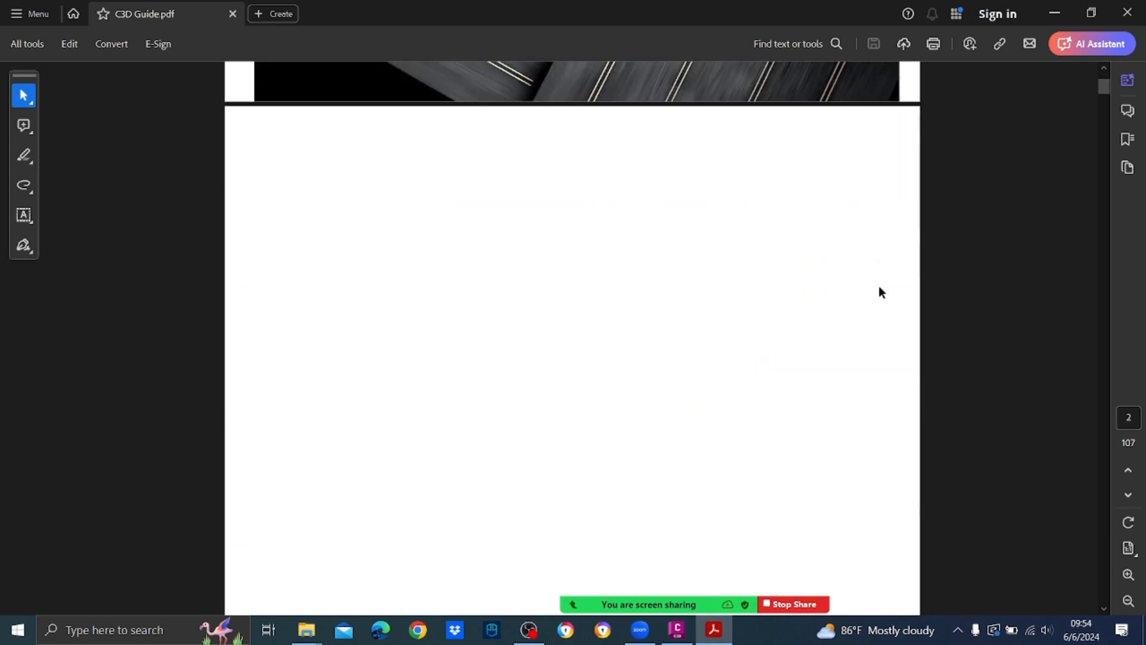
{"action": "scroll", "coordinate": [881, 281], "scroll_direction": "down", "scroll_amount": 15}
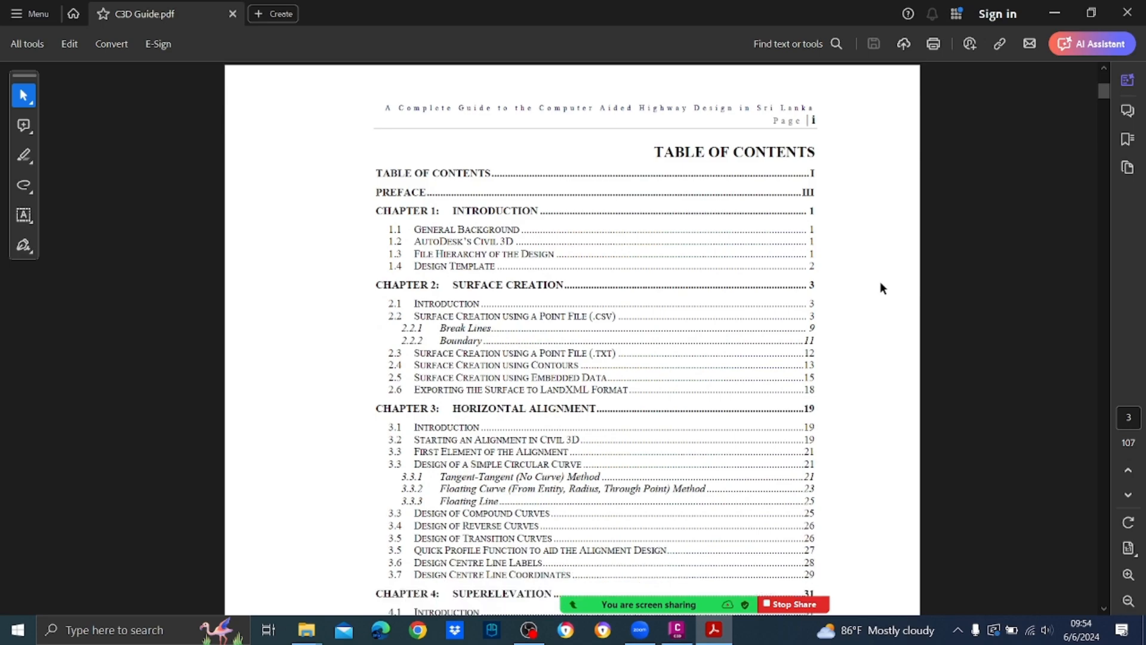
{"action": "scroll", "coordinate": [882, 288], "scroll_direction": "down", "scroll_amount": 10}
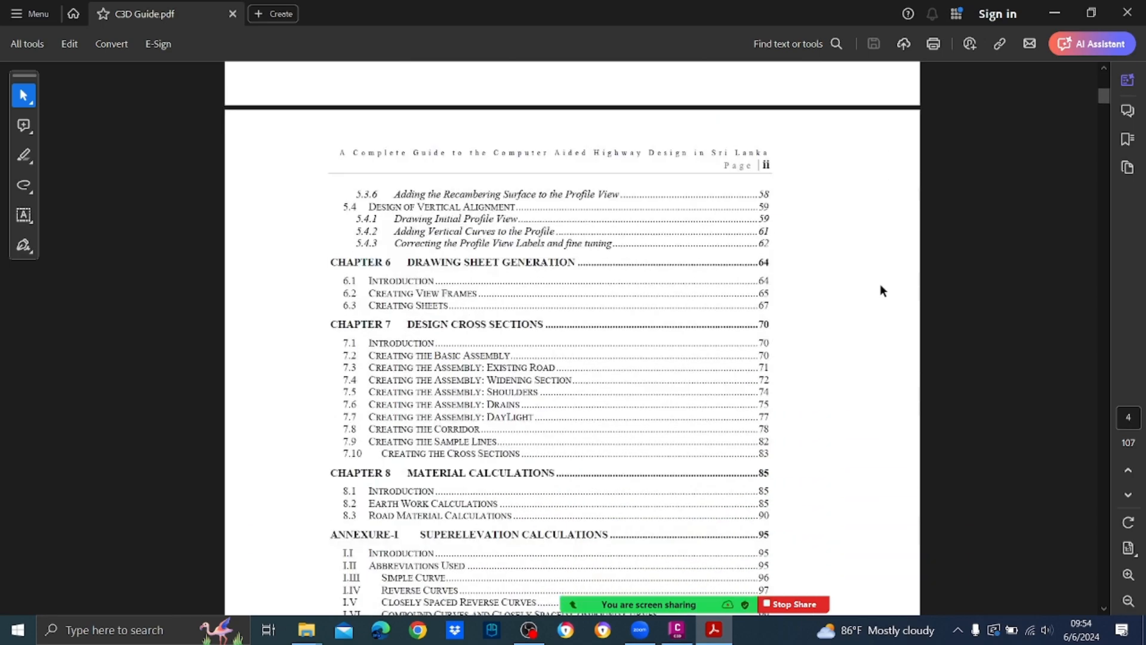
{"action": "scroll", "coordinate": [880, 284], "scroll_direction": "down", "scroll_amount": 2}
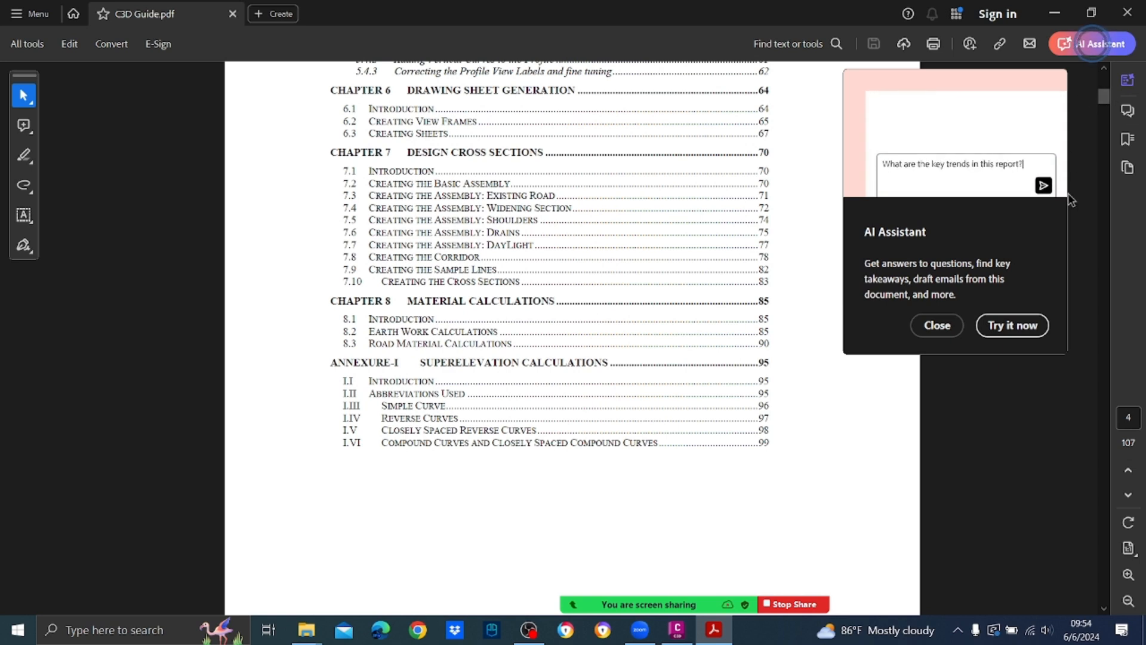
{"action": "left_click", "coordinate": [936, 325]}
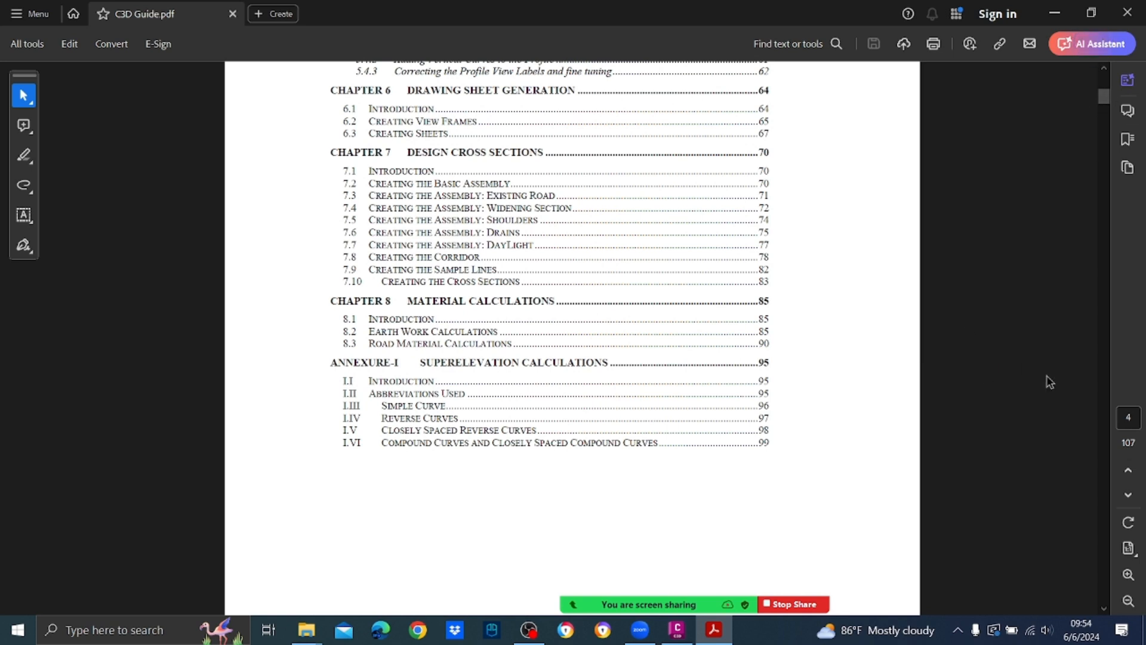
Go to page 5 of the guide and from there jump to page 90.
{"action": "left_click", "coordinate": [1130, 417]}
{"action": "type", "text": "5"}
{"action": "key", "text": "Return"}
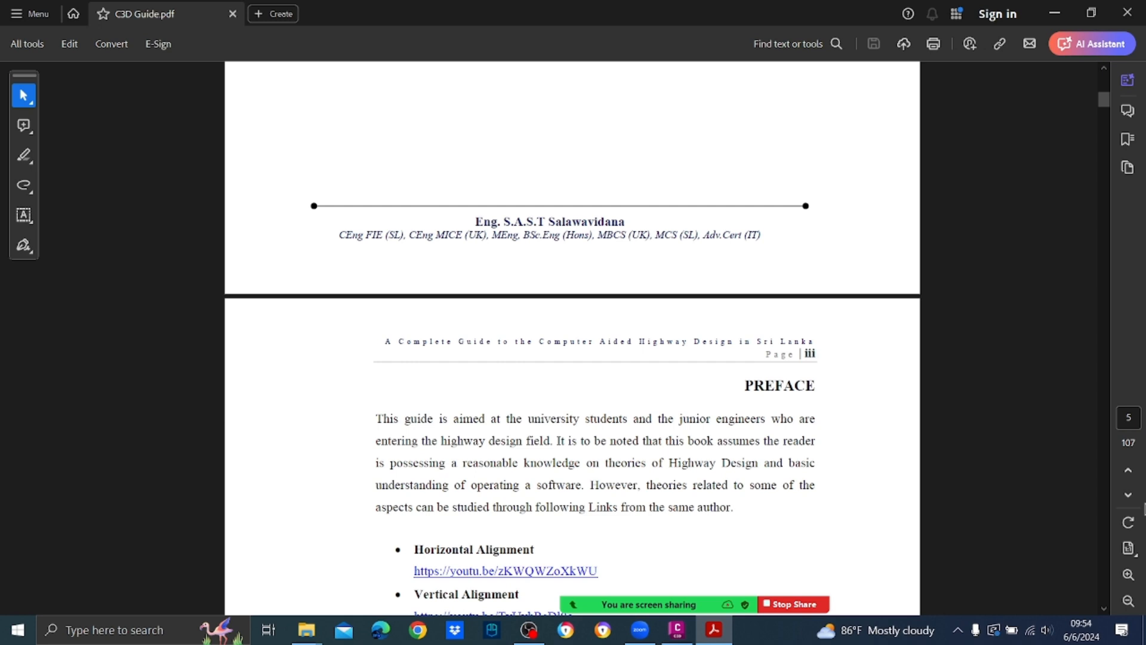
{"action": "left_click", "coordinate": [1134, 428]}
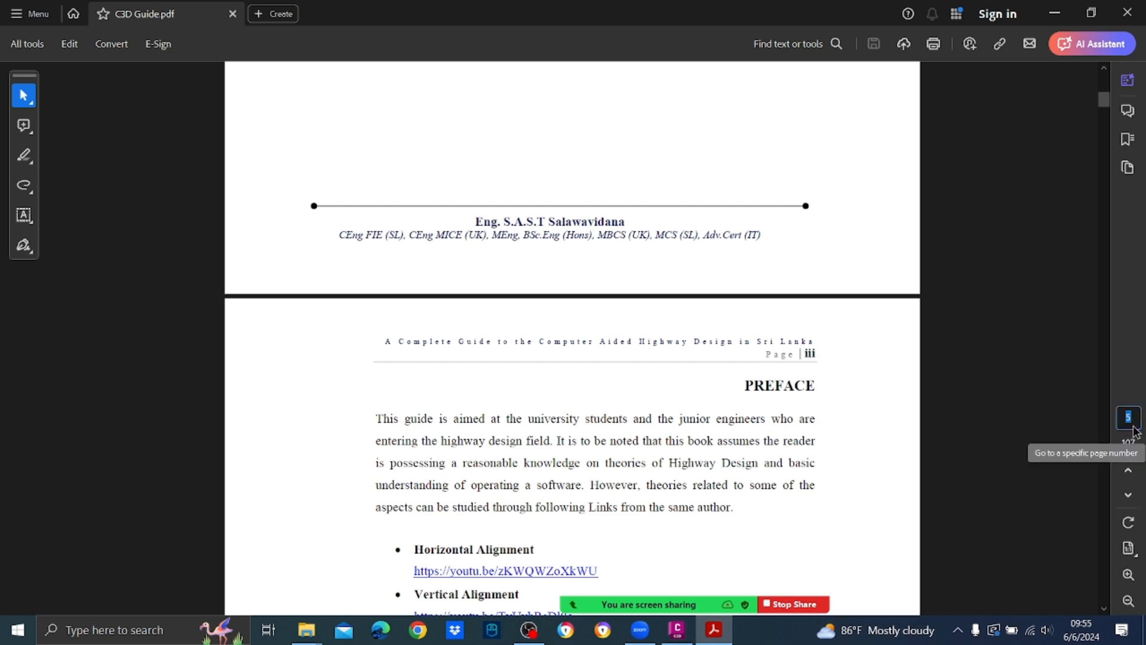
{"action": "type", "text": "90"}
{"action": "key", "text": "Return"}
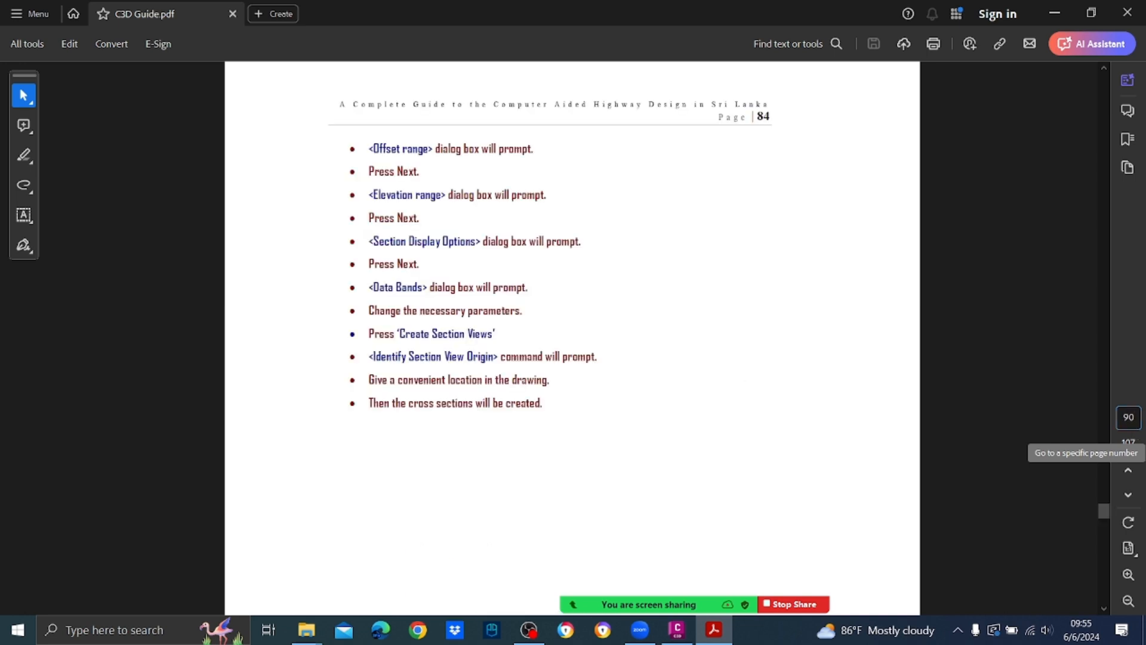
Read the introduction and the Earth Work Calculations instructions in Chapter 8 of the guide.
{"action": "scroll", "coordinate": [564, 418], "scroll_direction": "down", "scroll_amount": 5}
{"action": "scroll", "coordinate": [562, 380], "scroll_direction": "down", "scroll_amount": 10}
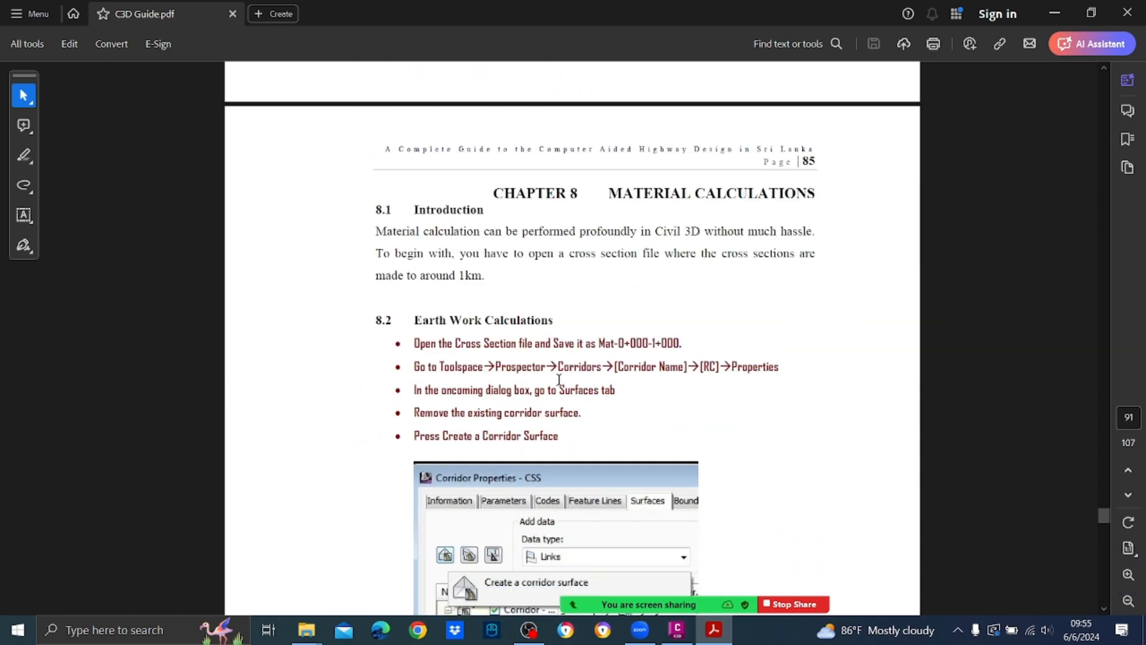
{"action": "scroll", "coordinate": [559, 380], "scroll_direction": "down", "scroll_amount": 4}
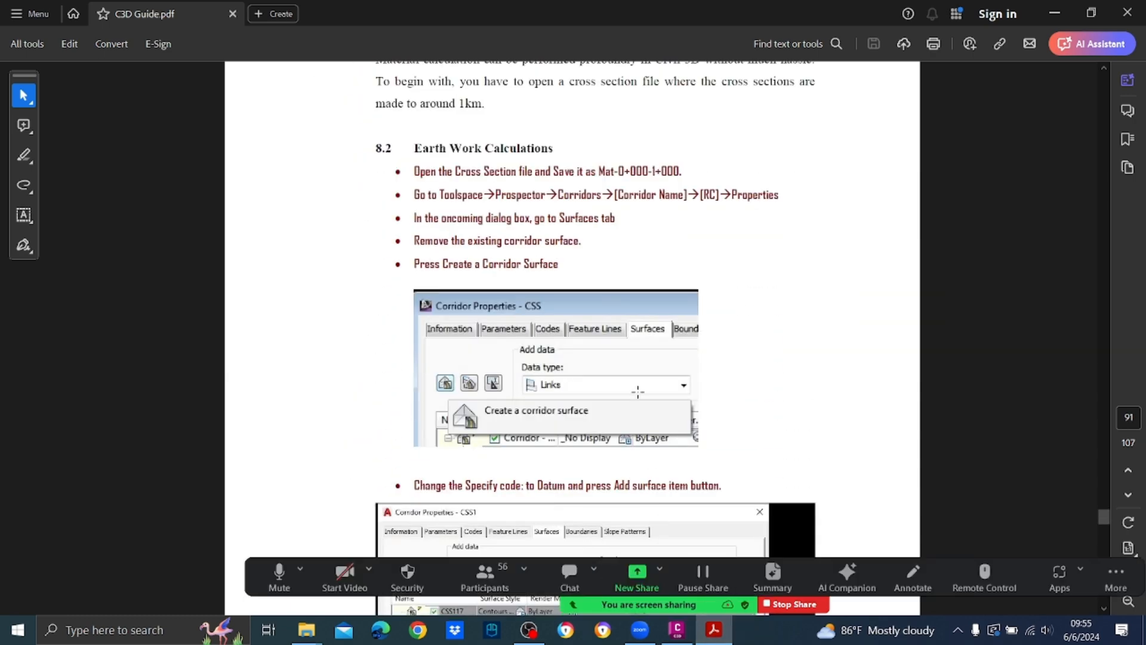
{"action": "scroll", "coordinate": [547, 289], "scroll_direction": "up", "scroll_amount": 3}
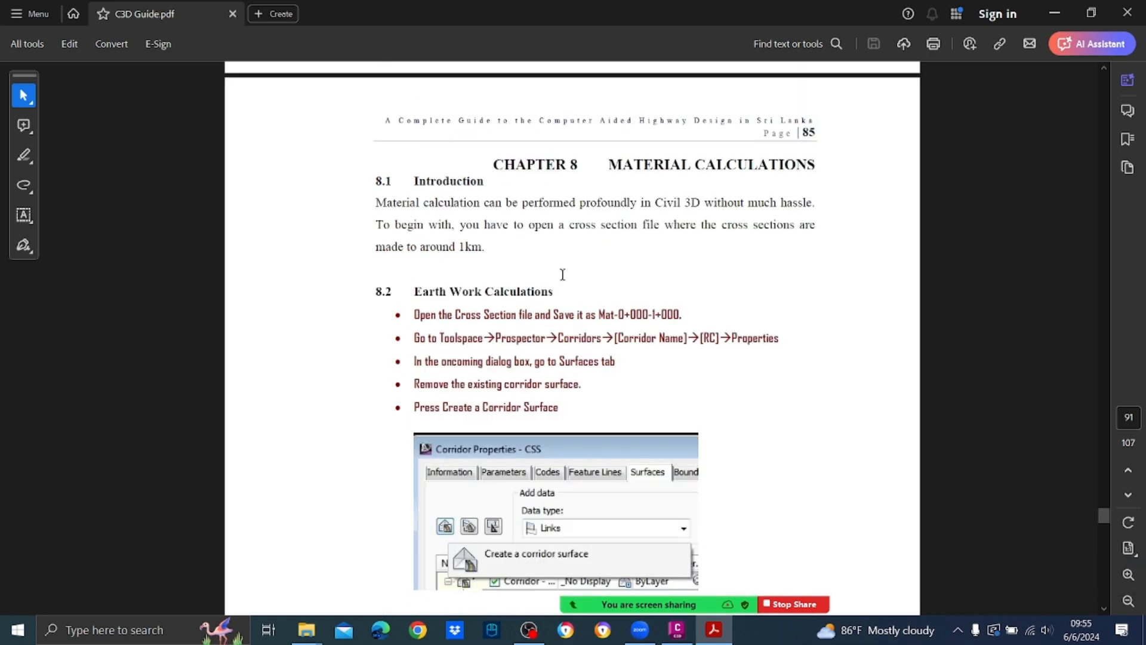
{"action": "scroll", "coordinate": [550, 262], "scroll_direction": "down", "scroll_amount": 3}
{"action": "scroll", "coordinate": [550, 258], "scroll_direction": "up", "scroll_amount": 5}
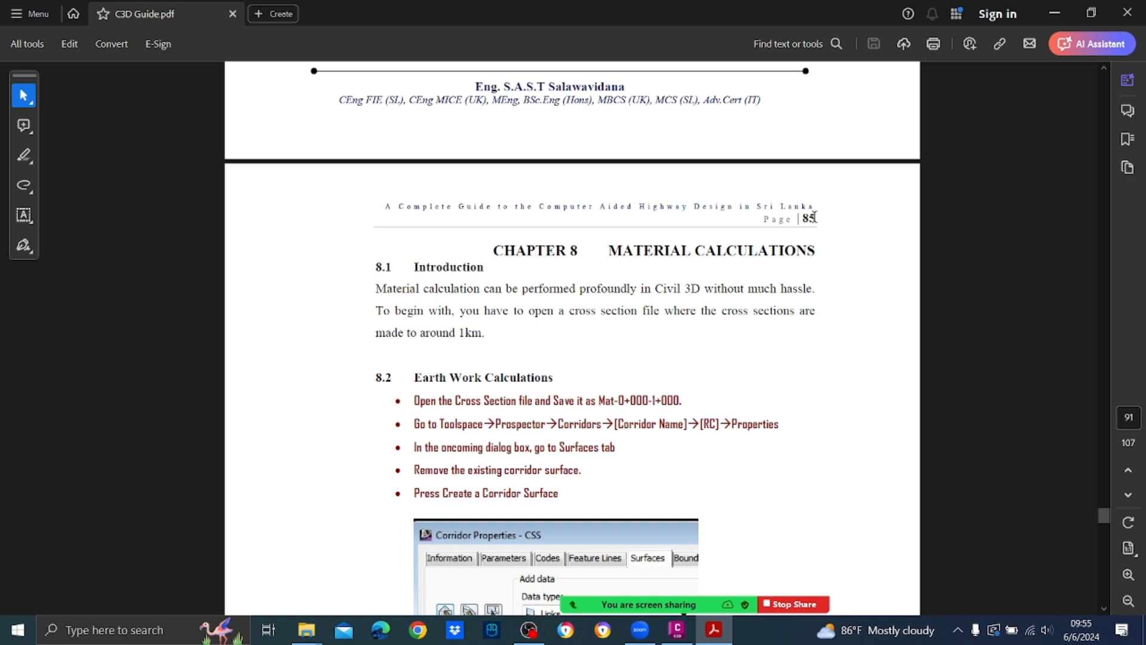
{"action": "scroll", "coordinate": [814, 245], "scroll_direction": "down", "scroll_amount": 2}
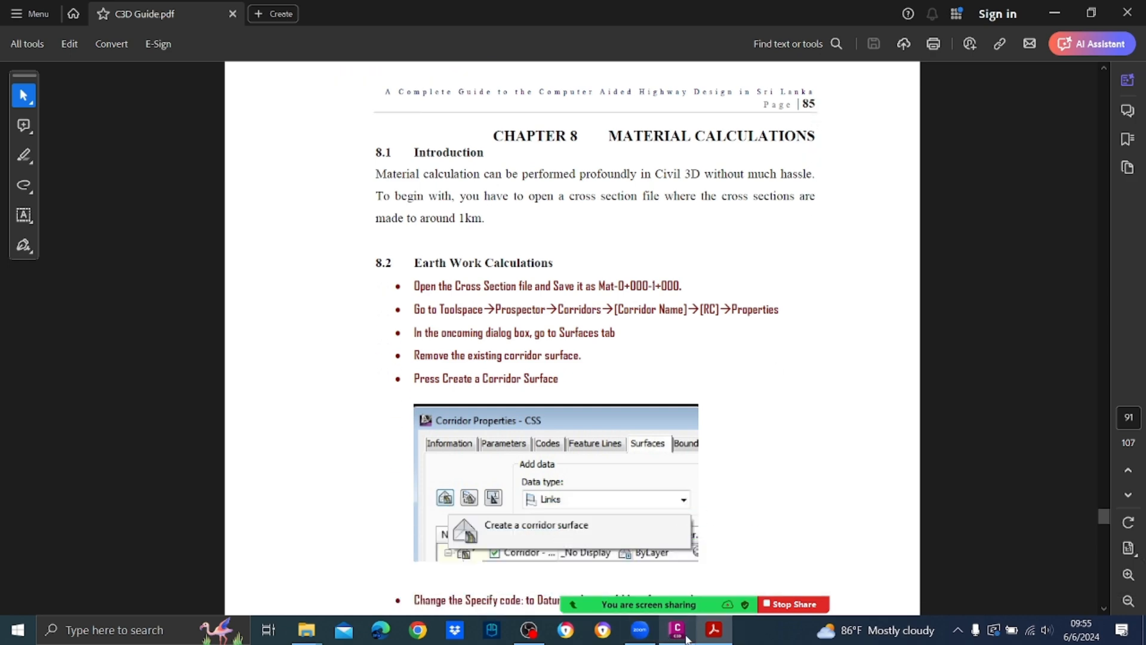
Switch back to Civil 3D and save the cross sections drawing under the new name Material Calculations in the 30.04.2024 folder.
{"action": "left_click", "coordinate": [687, 639]}
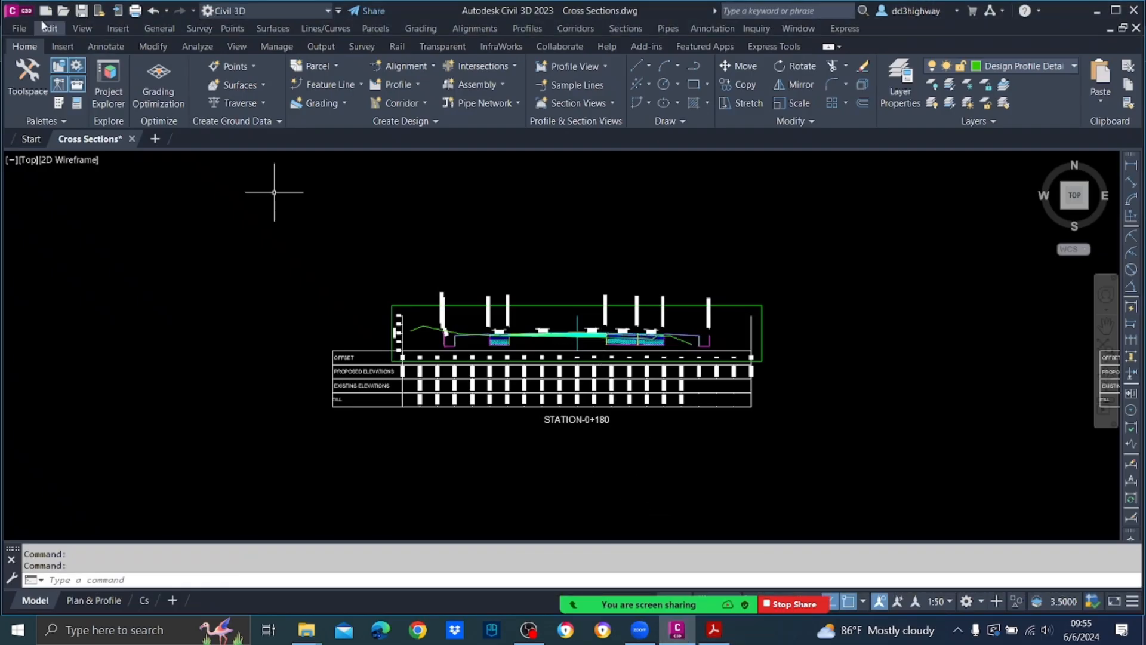
{"action": "left_click", "coordinate": [20, 29]}
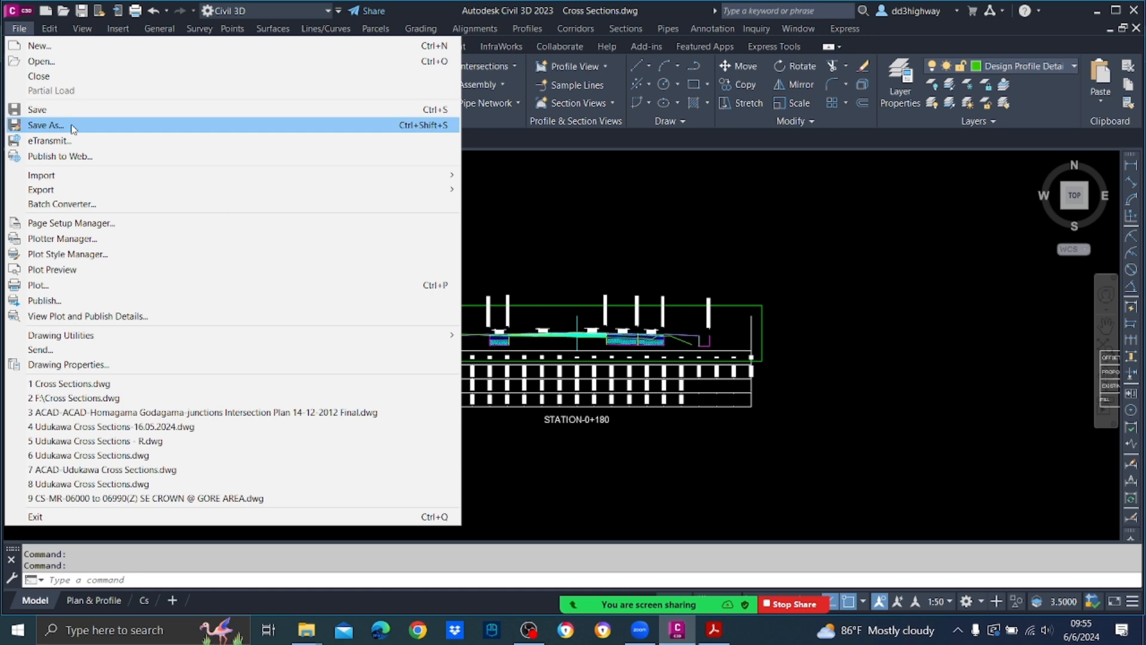
{"action": "left_click", "coordinate": [73, 128]}
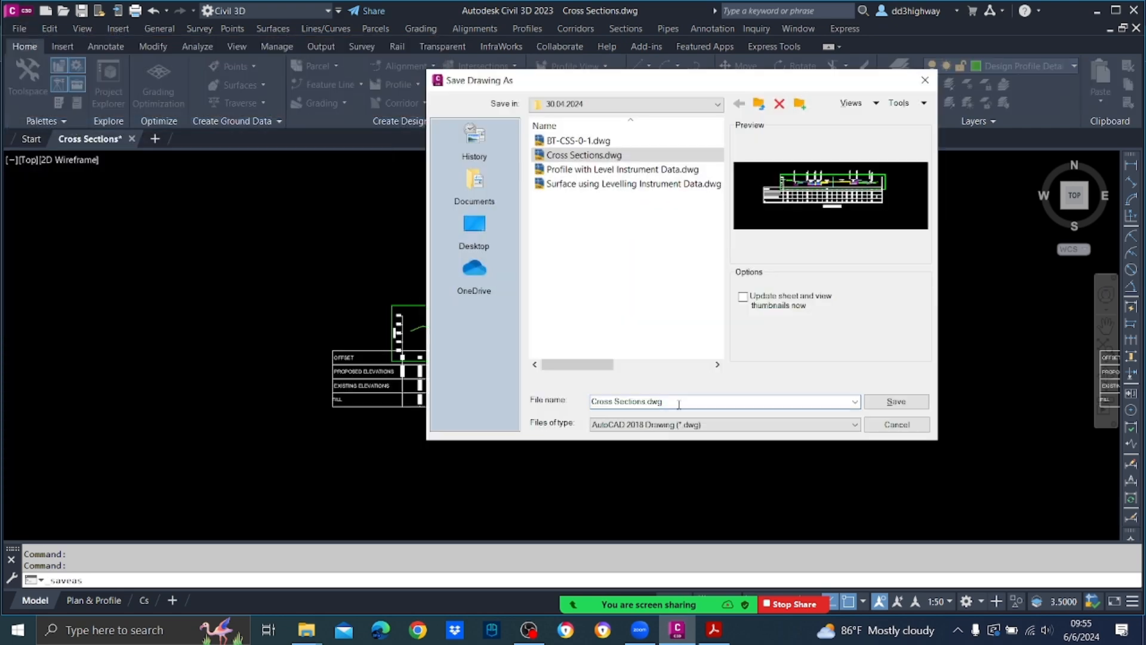
{"action": "type", "text": "Matere"}
{"action": "key", "text": "BackSpace"}
{"action": "type", "text": "ial Calculations"}
{"action": "left_click", "coordinate": [917, 402]}
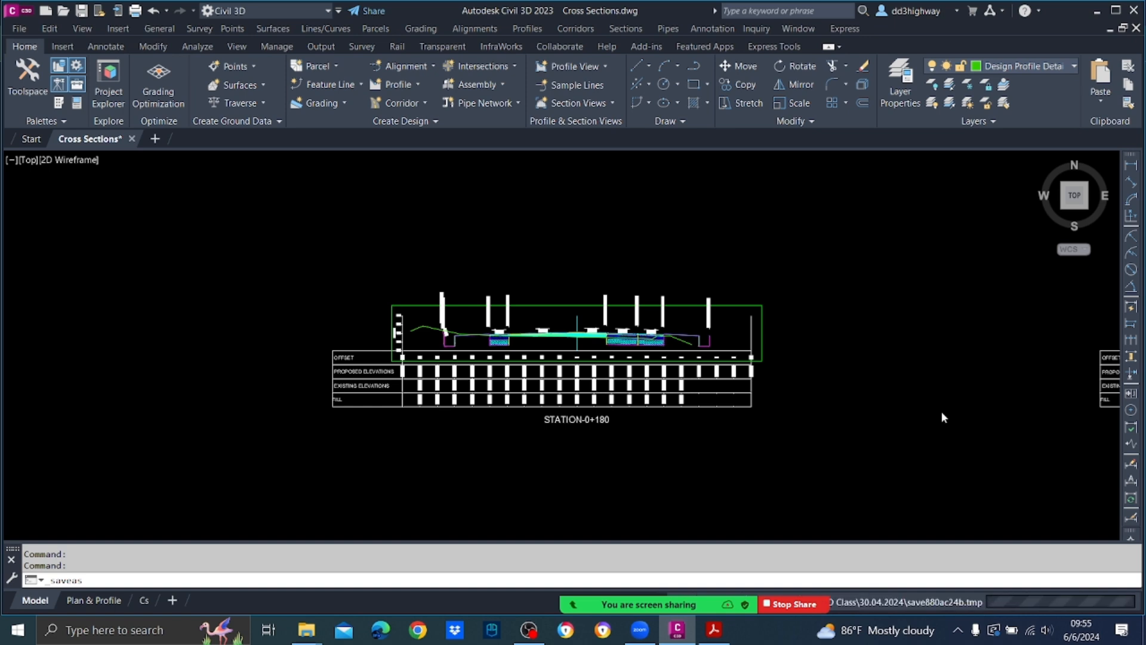
Switch to the PDF guide and read section 8.2's instructions for creating a corridor surface with the Datum code.
{"action": "left_click", "coordinate": [715, 634]}
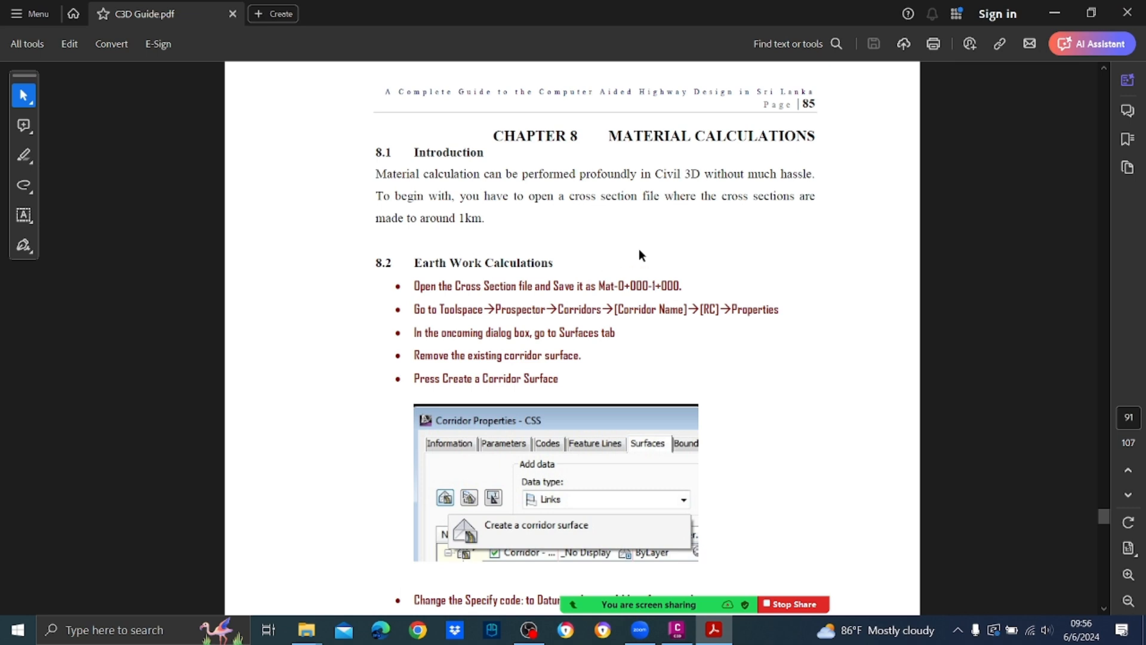
{"action": "scroll", "coordinate": [640, 249], "scroll_direction": "down", "scroll_amount": 3}
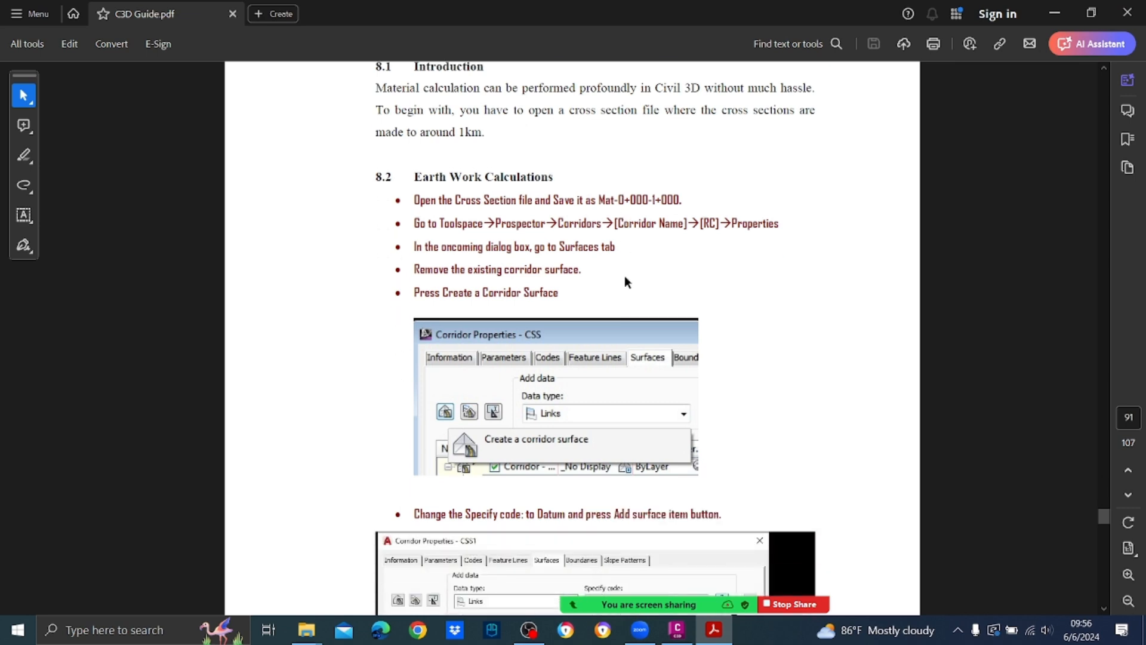
{"action": "scroll", "coordinate": [487, 230], "scroll_direction": "down", "scroll_amount": 1}
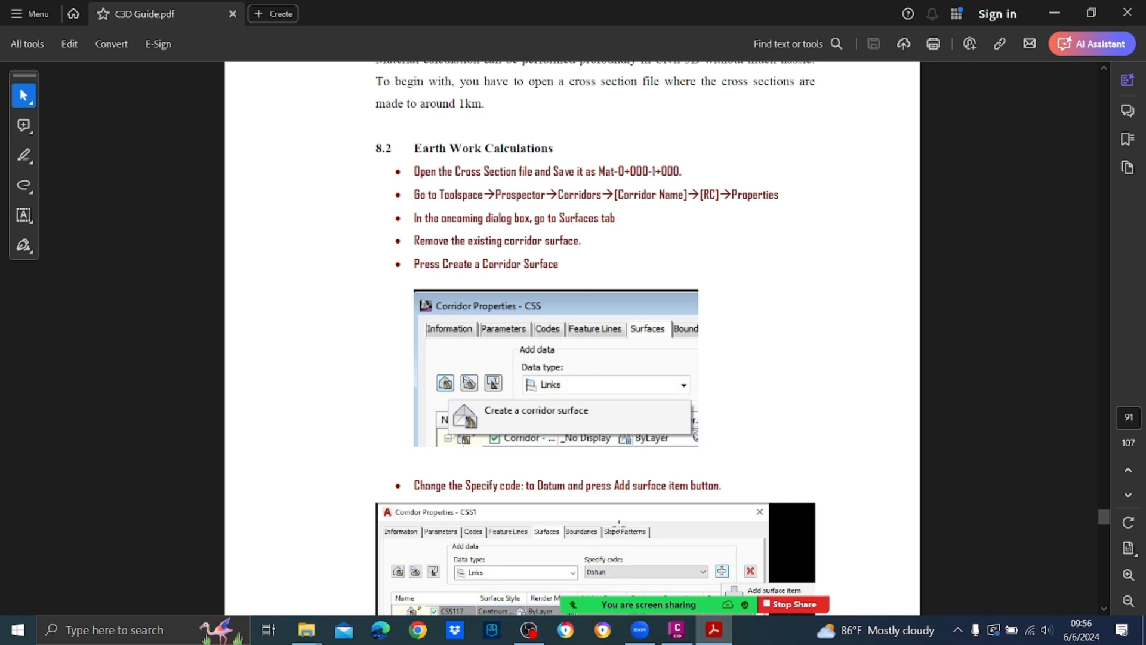
{"action": "mouse_move", "coordinate": [675, 642]}
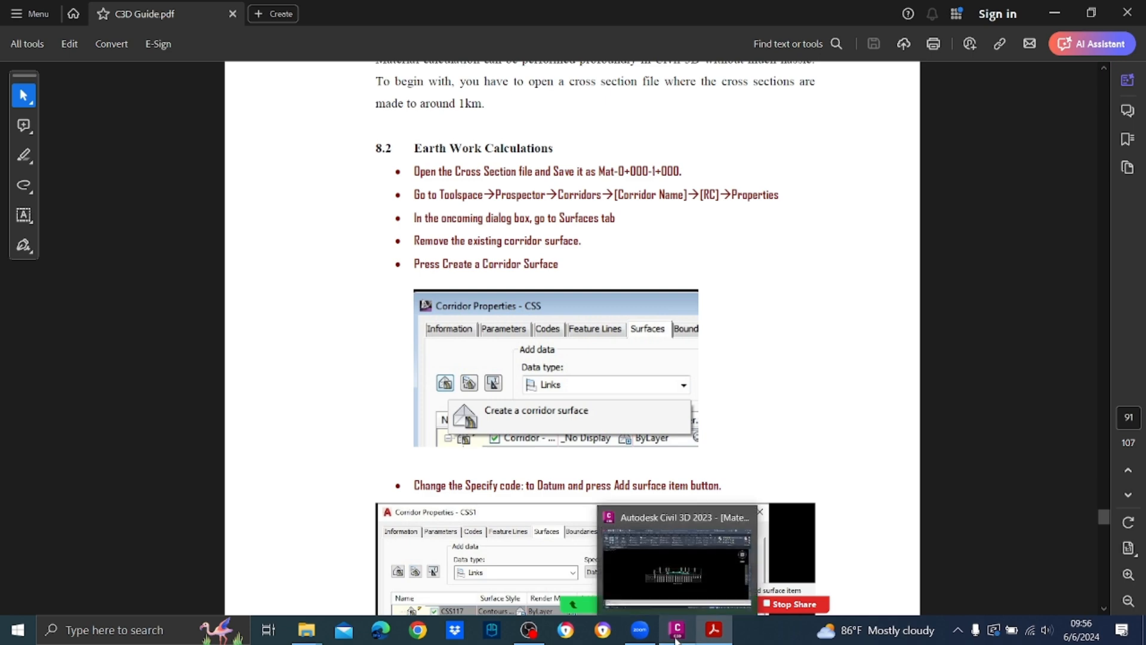
Switch back to Civil 3D and show the Toolspace for the Material Calculations drawing.
{"action": "left_click", "coordinate": [678, 558]}
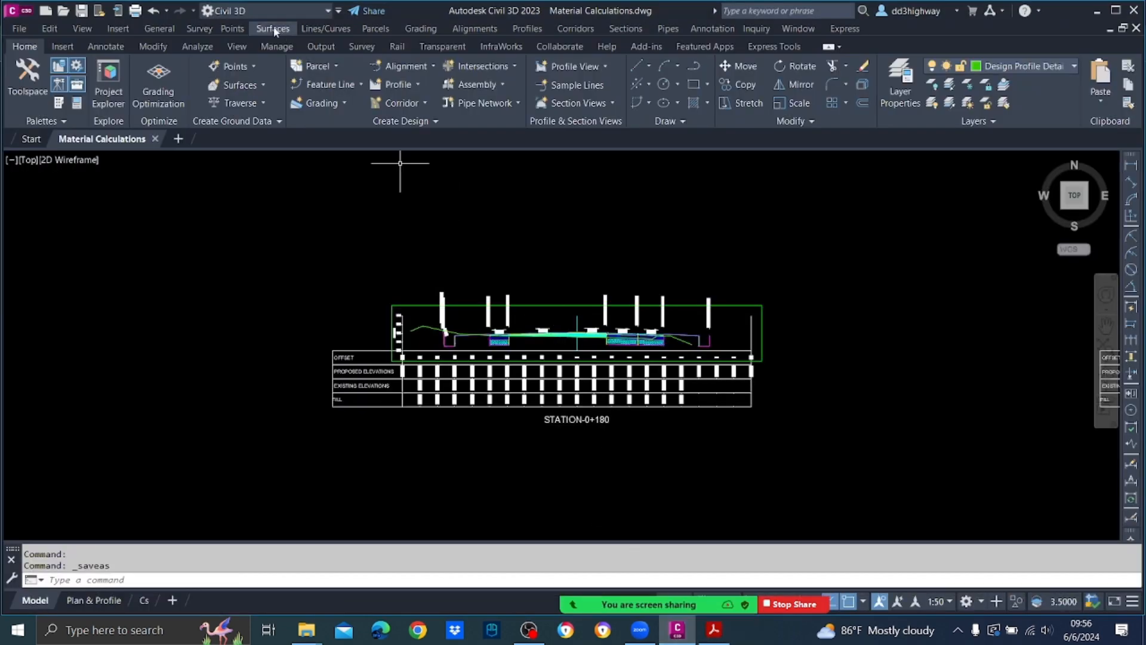
{"action": "left_click", "coordinate": [174, 29]}
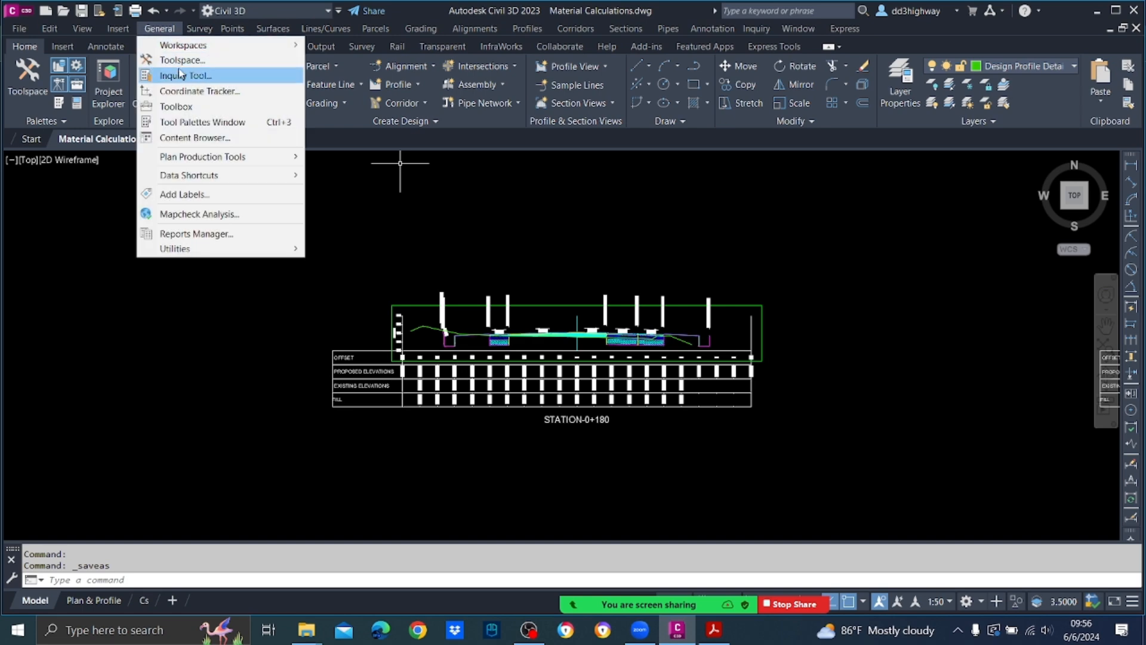
{"action": "left_click", "coordinate": [179, 60]}
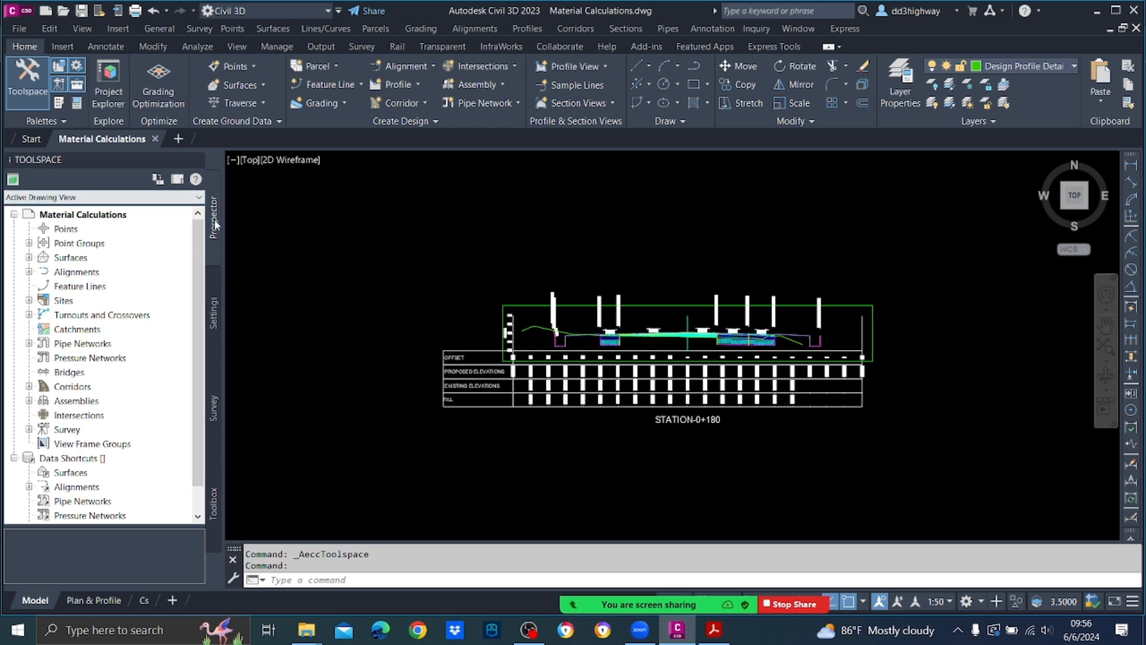
Expand the drawing's corridors and open the properties of the CSS corridor.
{"action": "left_click", "coordinate": [28, 387]}
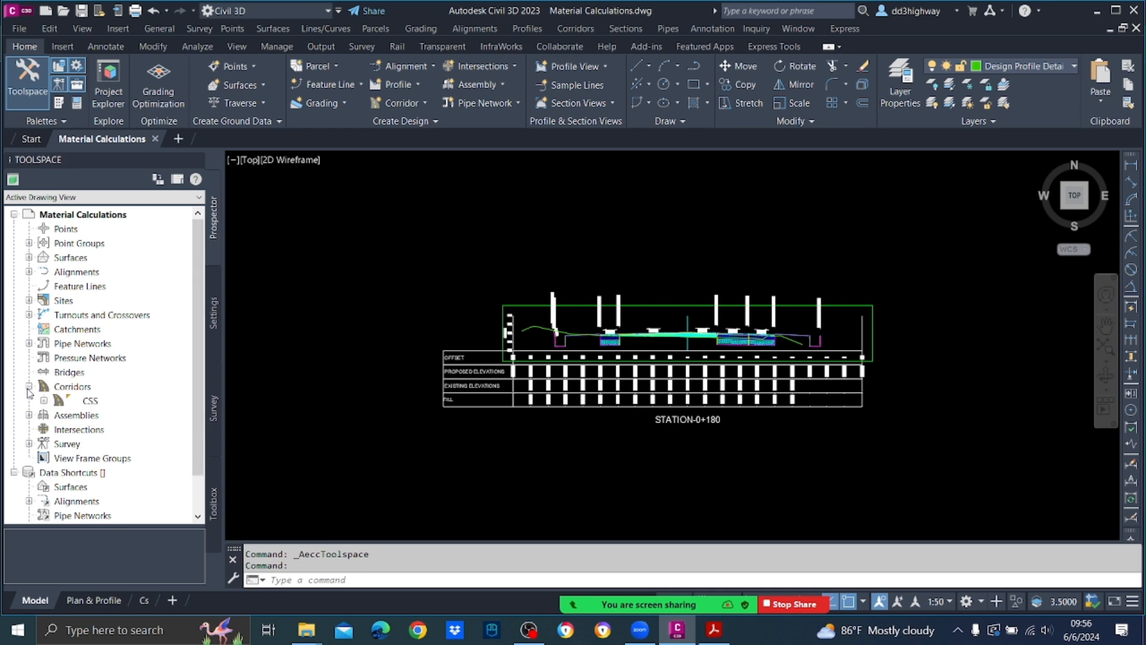
{"action": "right_click", "coordinate": [91, 403]}
{"action": "left_click", "coordinate": [132, 409]}
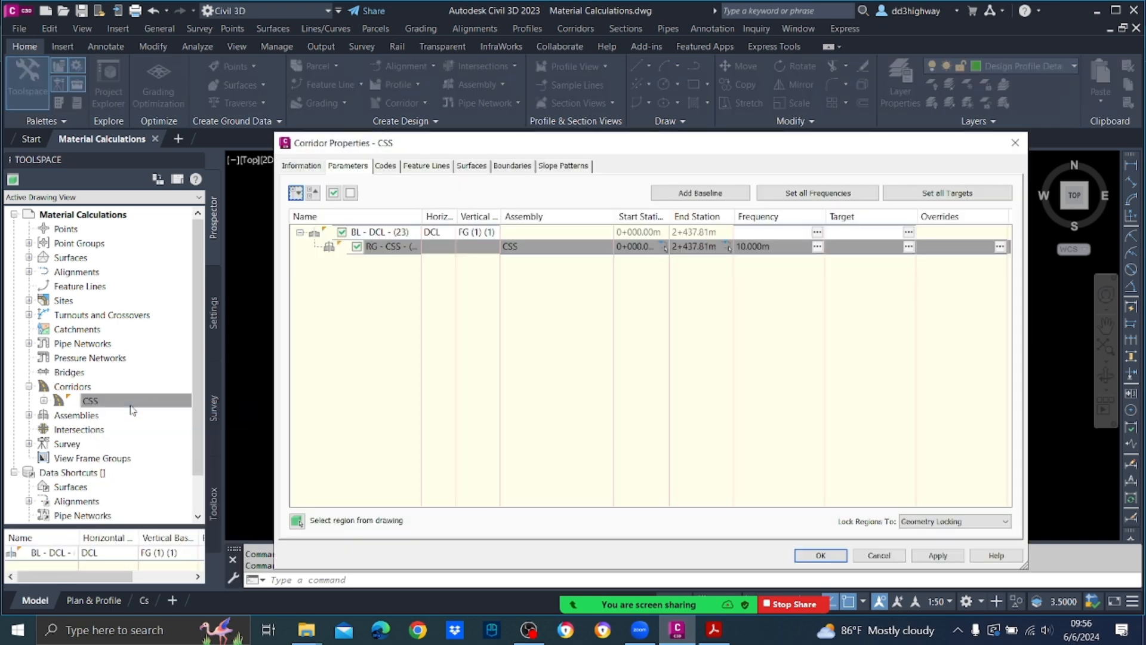
{"action": "left_click", "coordinate": [1013, 149]}
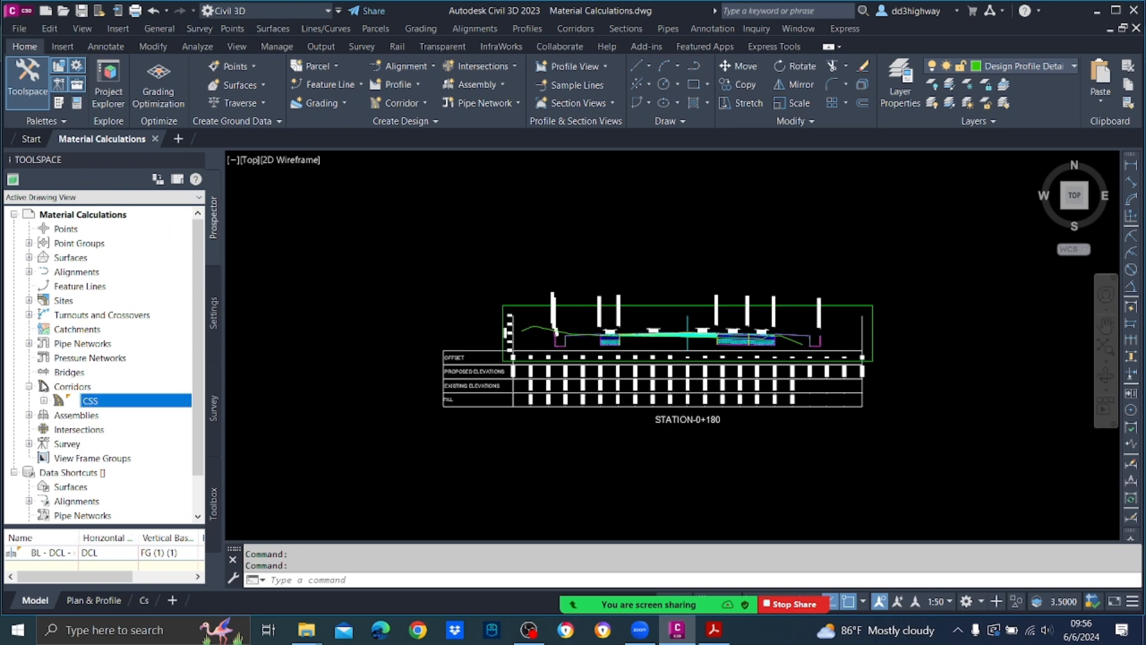
{"action": "right_click", "coordinate": [122, 406]}
{"action": "left_click", "coordinate": [159, 406]}
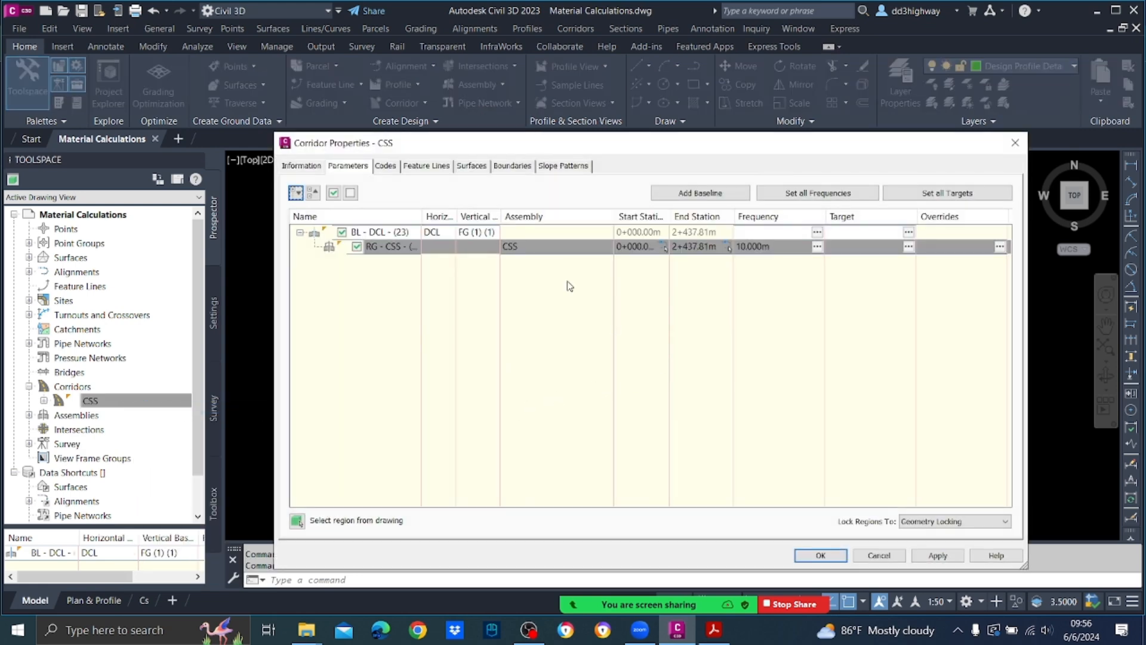
Remove the existing corridor surface CSS16 from the CSS corridor.
{"action": "left_click", "coordinate": [473, 167]}
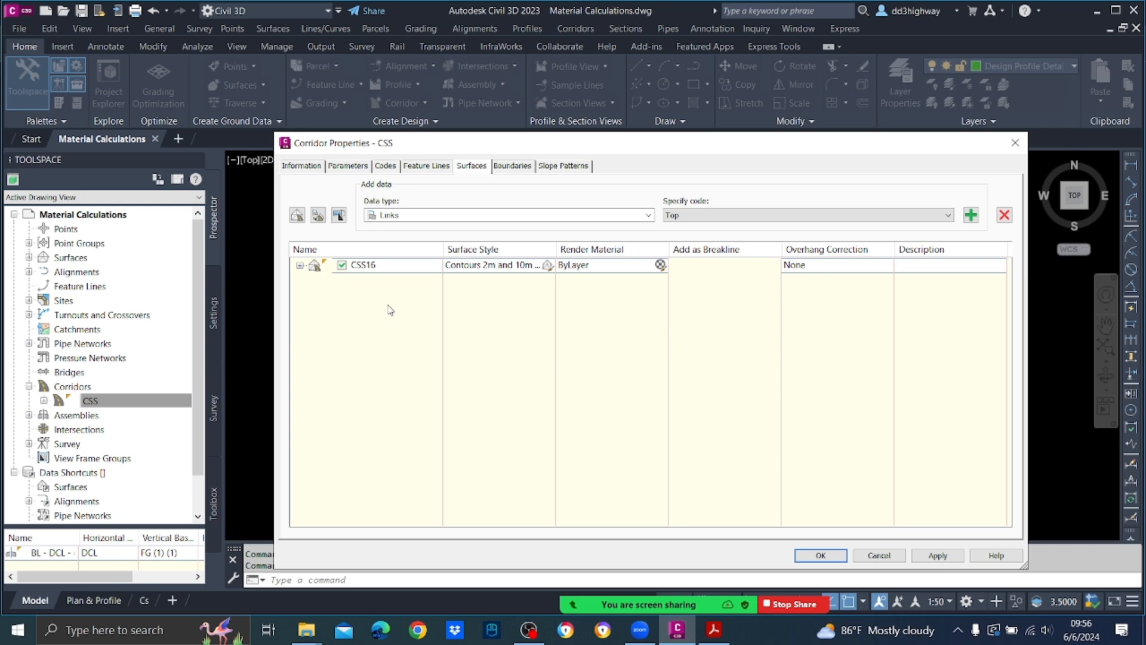
{"action": "left_click", "coordinate": [300, 265]}
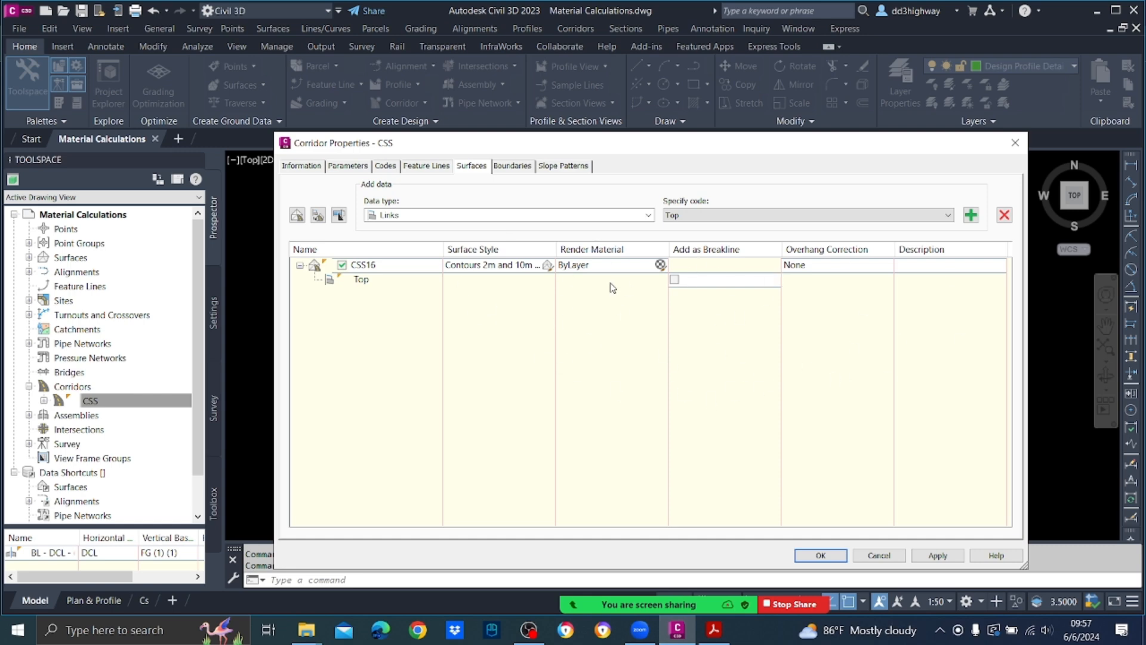
{"action": "double_click", "coordinate": [478, 265]}
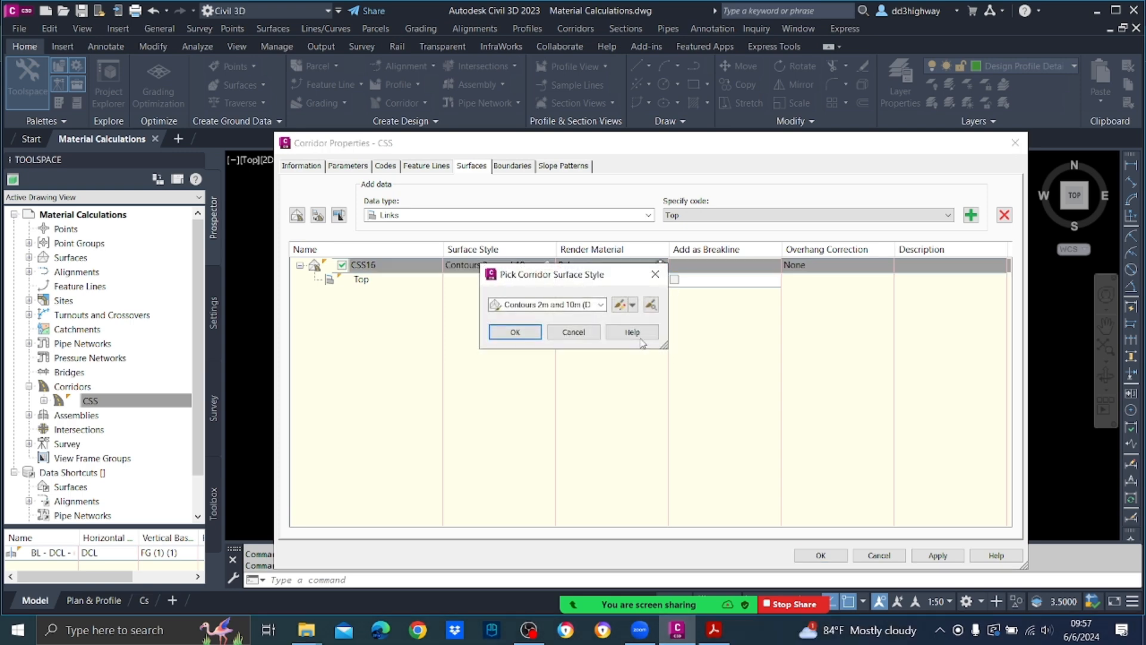
{"action": "left_click", "coordinate": [574, 332]}
{"action": "left_click", "coordinate": [1005, 215]}
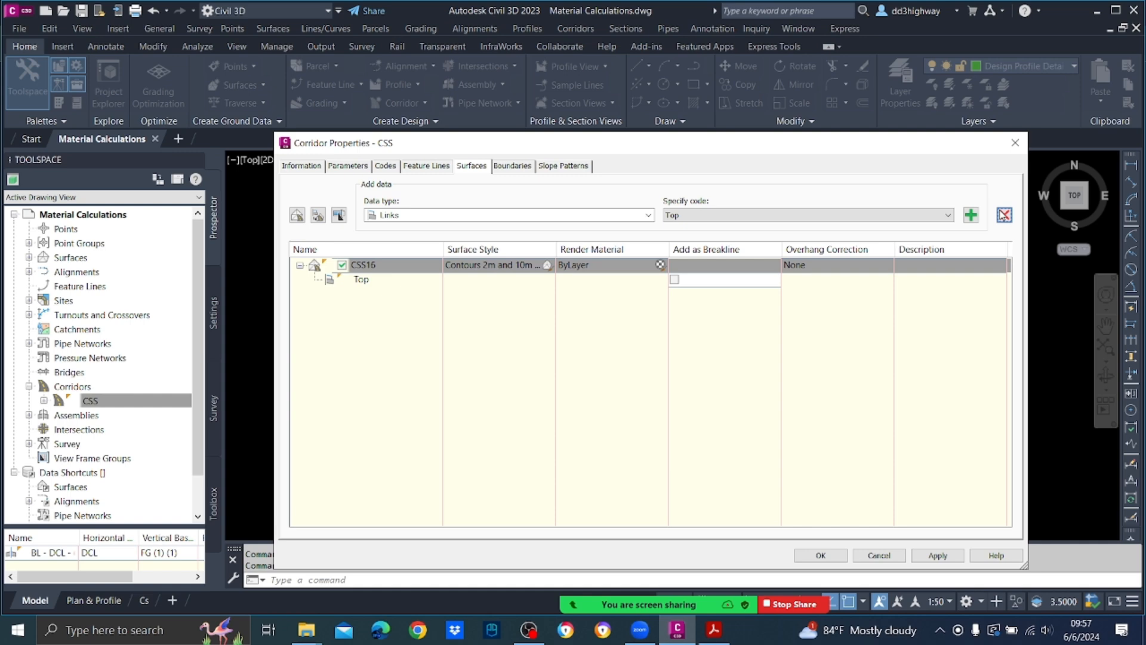
Switch to the PDF guide and review section 8.2's steps for removing the old corridor surface and creating a new one.
{"action": "left_click", "coordinate": [714, 630]}
{"action": "scroll", "coordinate": [665, 280], "scroll_direction": "down", "scroll_amount": 5}
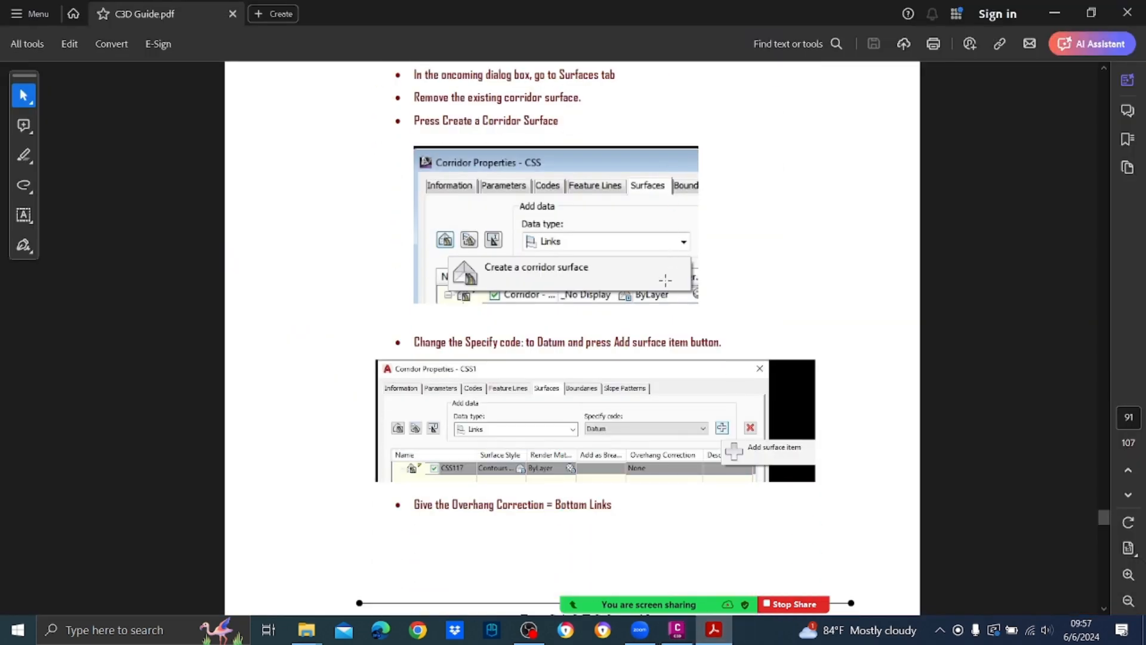
{"action": "scroll", "coordinate": [665, 280], "scroll_direction": "up", "scroll_amount": 3}
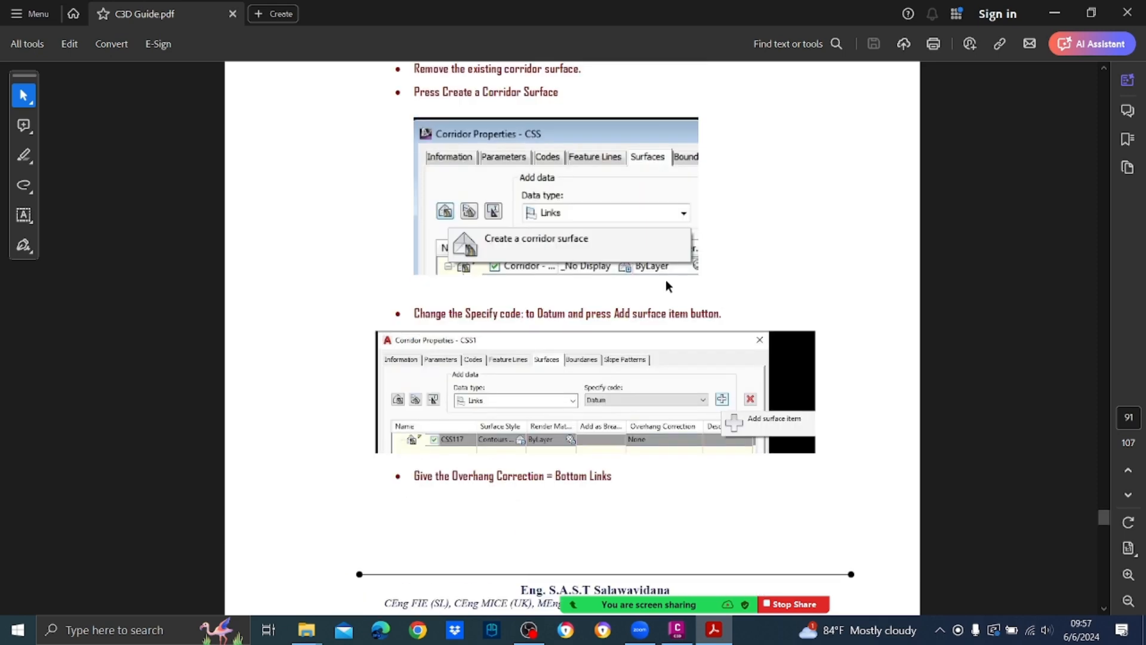
{"action": "scroll", "coordinate": [667, 285], "scroll_direction": "up", "scroll_amount": 3}
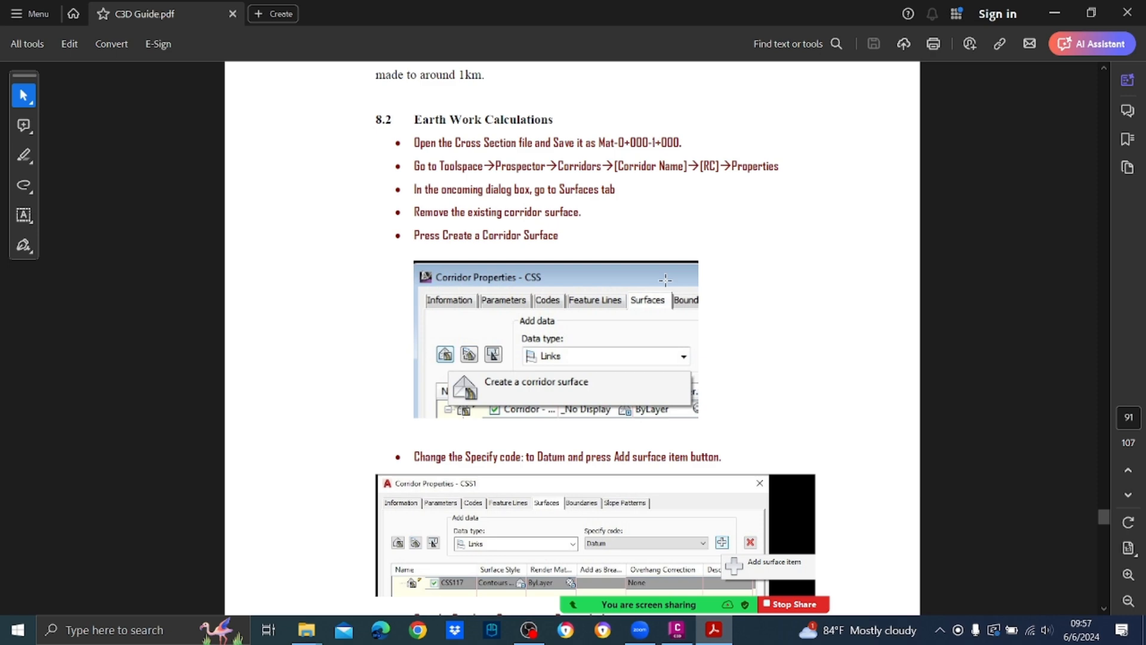
{"action": "scroll", "coordinate": [518, 250], "scroll_direction": "down", "scroll_amount": 1}
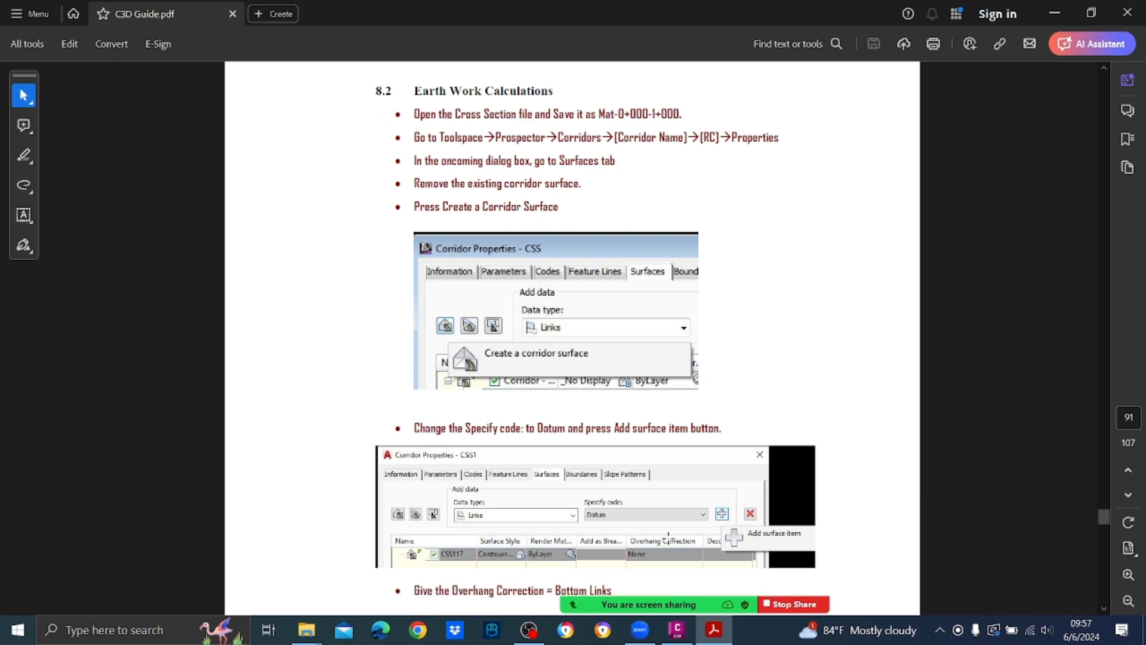
Switch back to Civil 3D, create a new corridor surface and, following the guide, add the Datum link code to it.
{"action": "left_click", "coordinate": [677, 630]}
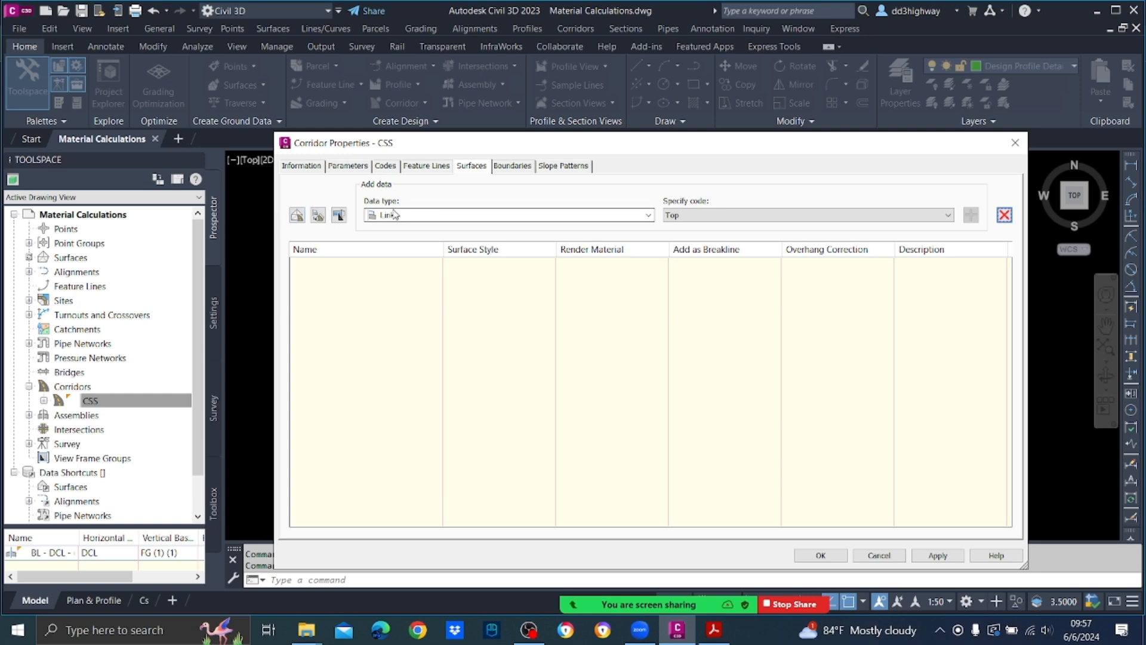
{"action": "left_click", "coordinate": [297, 215]}
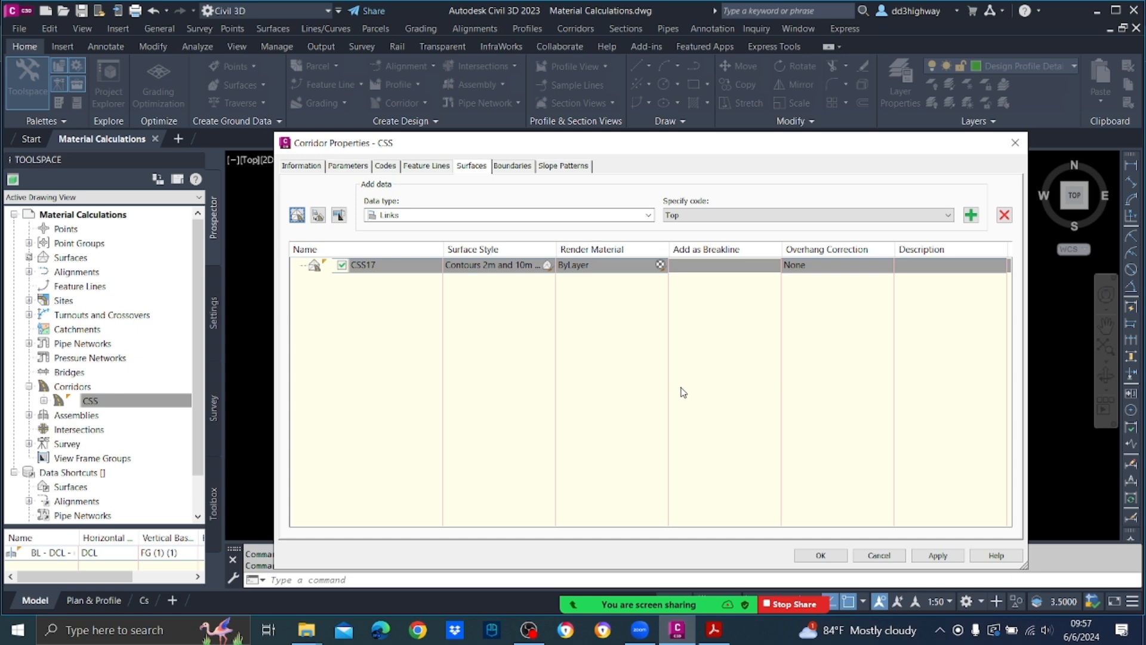
{"action": "left_click", "coordinate": [714, 630]}
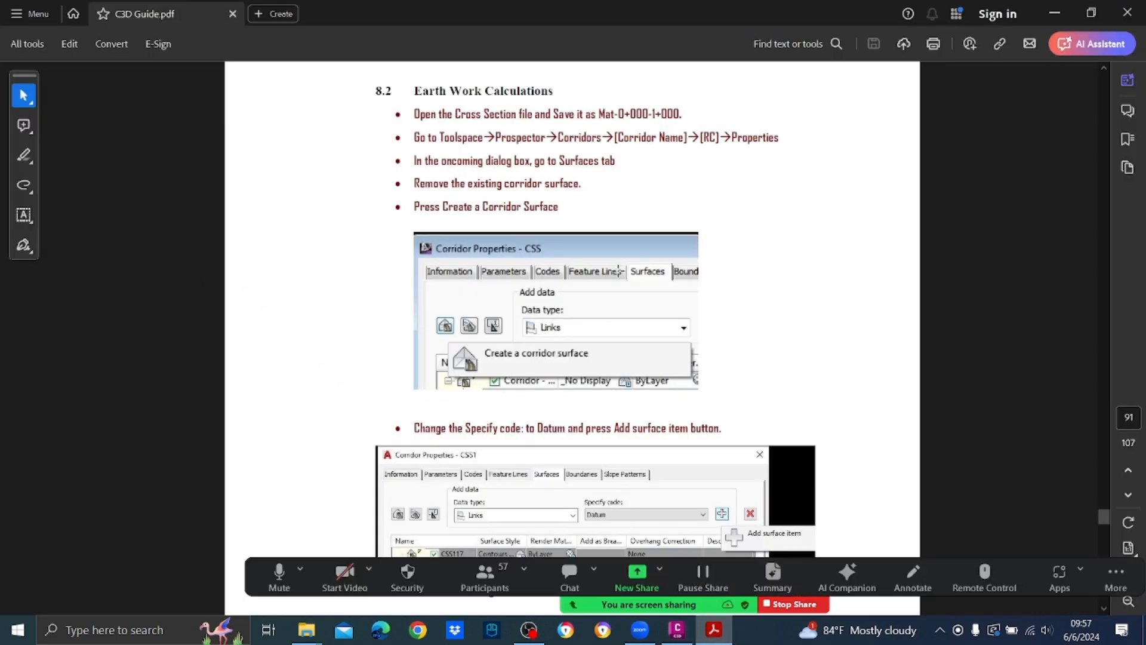
{"action": "scroll", "coordinate": [619, 271], "scroll_direction": "down", "scroll_amount": 3}
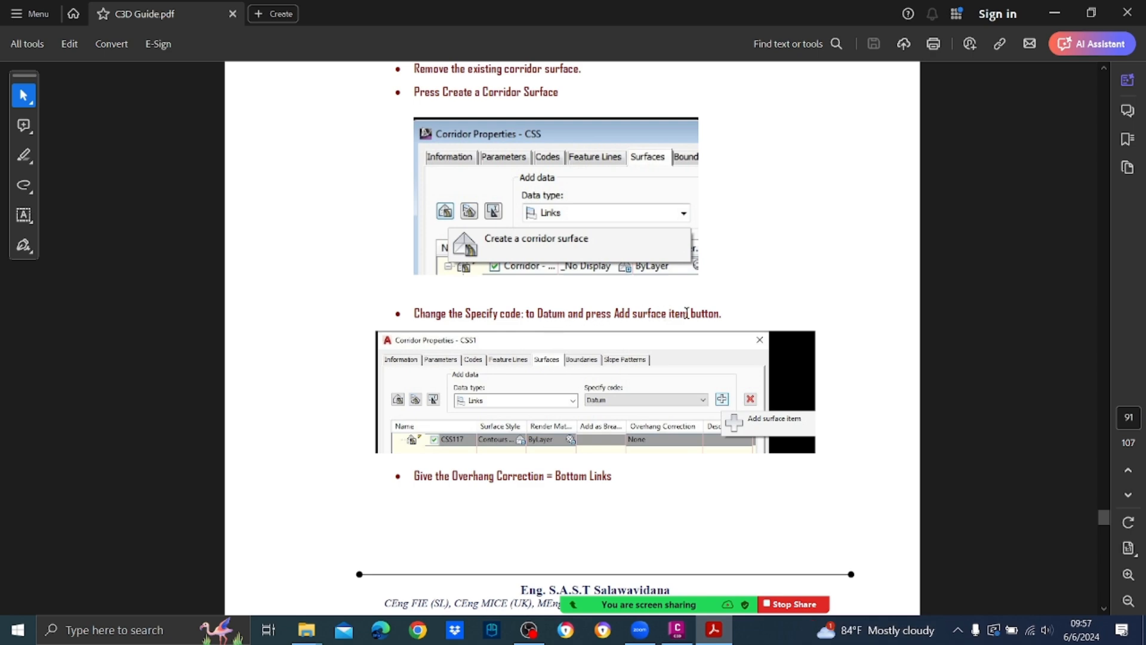
{"action": "left_click", "coordinate": [667, 634]}
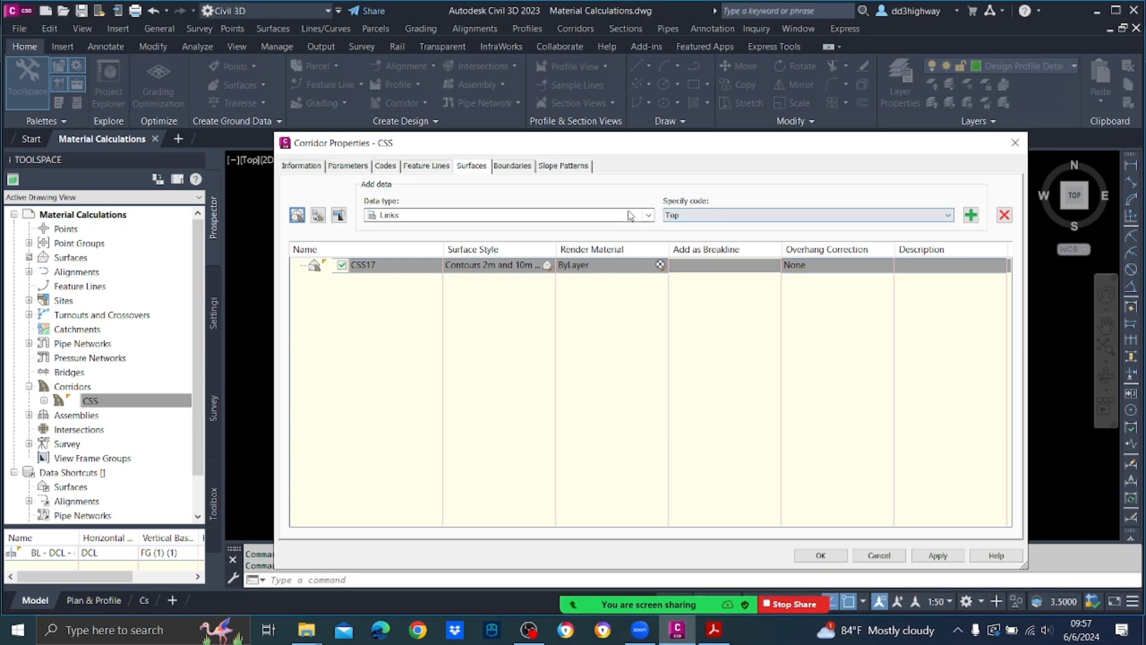
{"action": "left_click", "coordinate": [739, 216]}
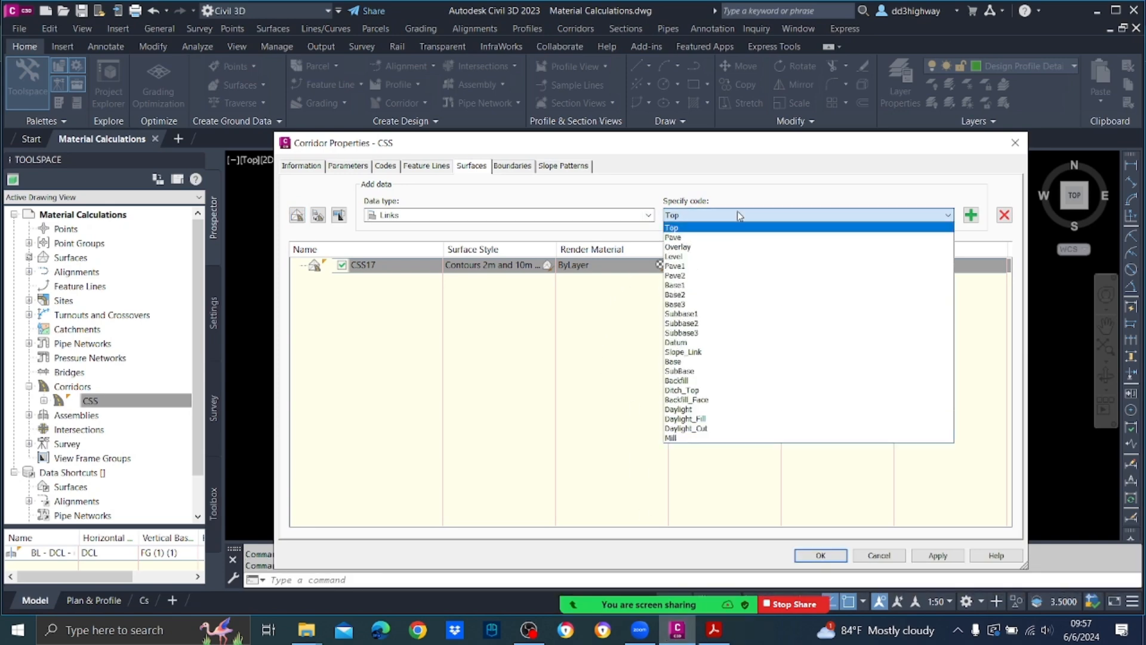
{"action": "left_click", "coordinate": [724, 343]}
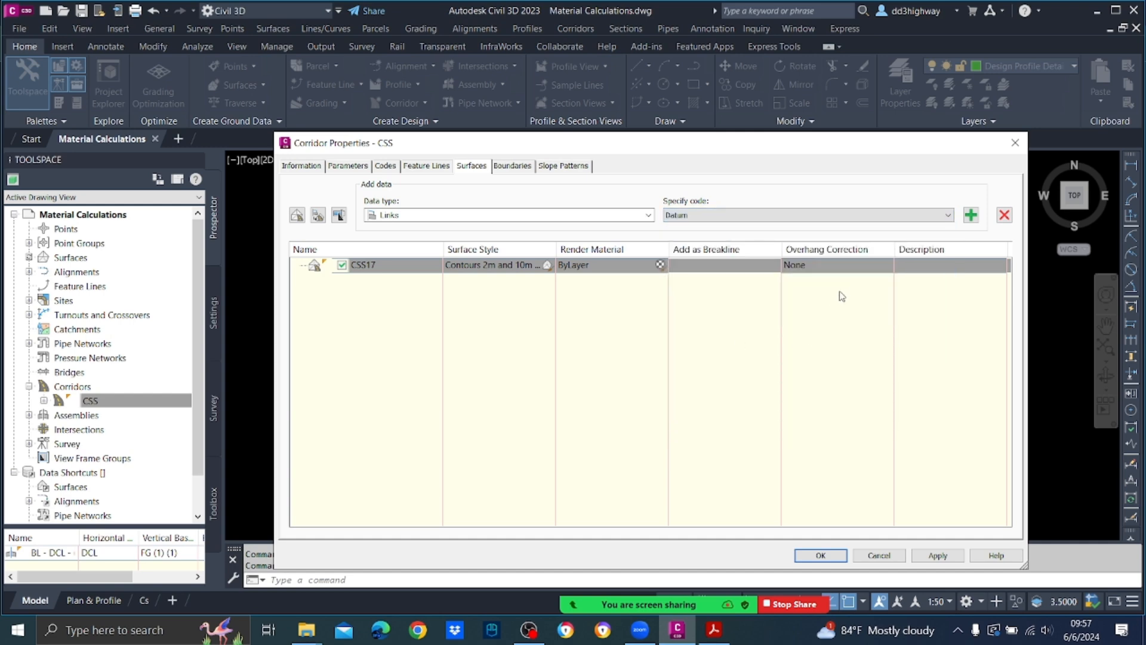
{"action": "left_click", "coordinate": [971, 215]}
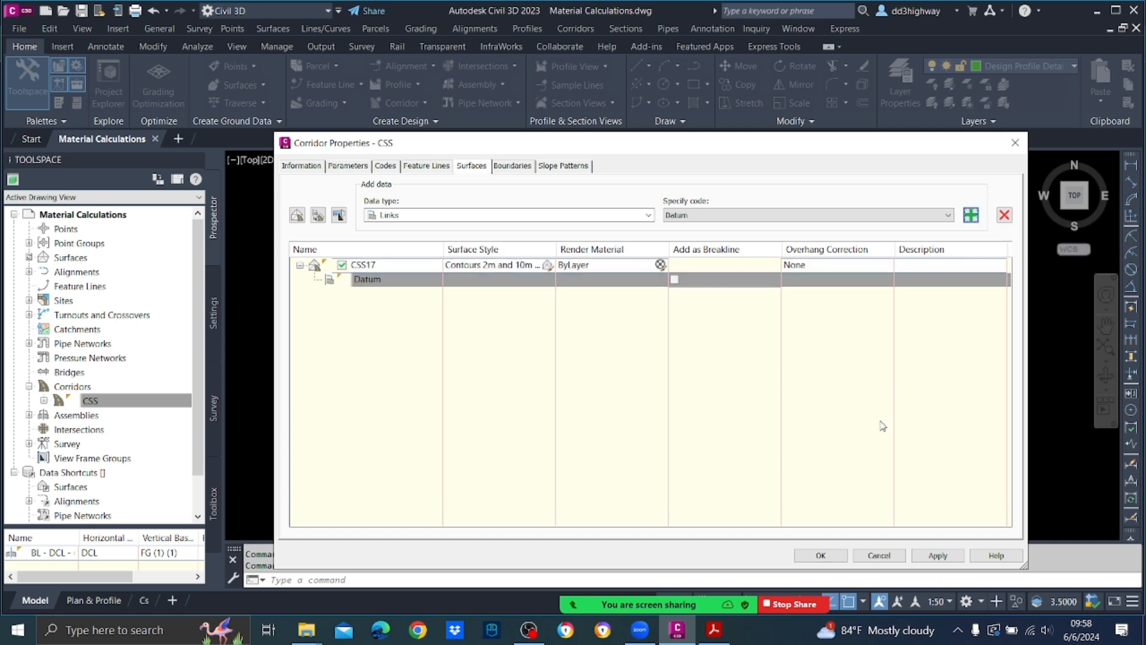
Check the overhang instruction in the guide and set the new corridor surface's Overhang Correction to Bottom Links in Civil 3D.
{"action": "left_click", "coordinate": [713, 630]}
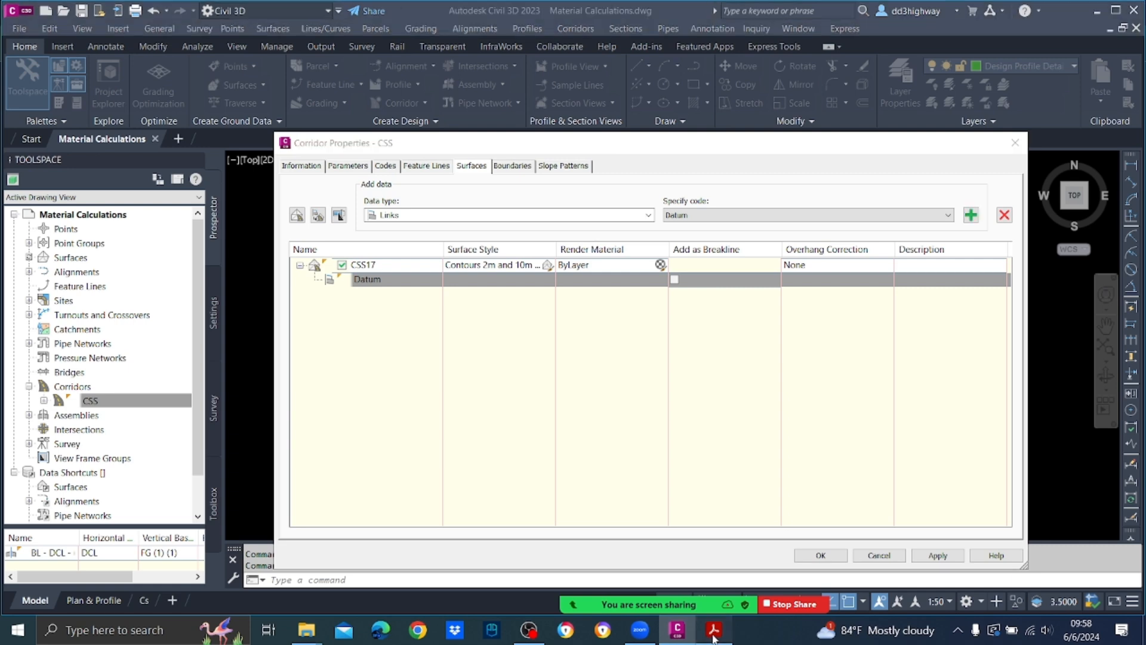
{"action": "scroll", "coordinate": [701, 294], "scroll_direction": "down", "scroll_amount": 1}
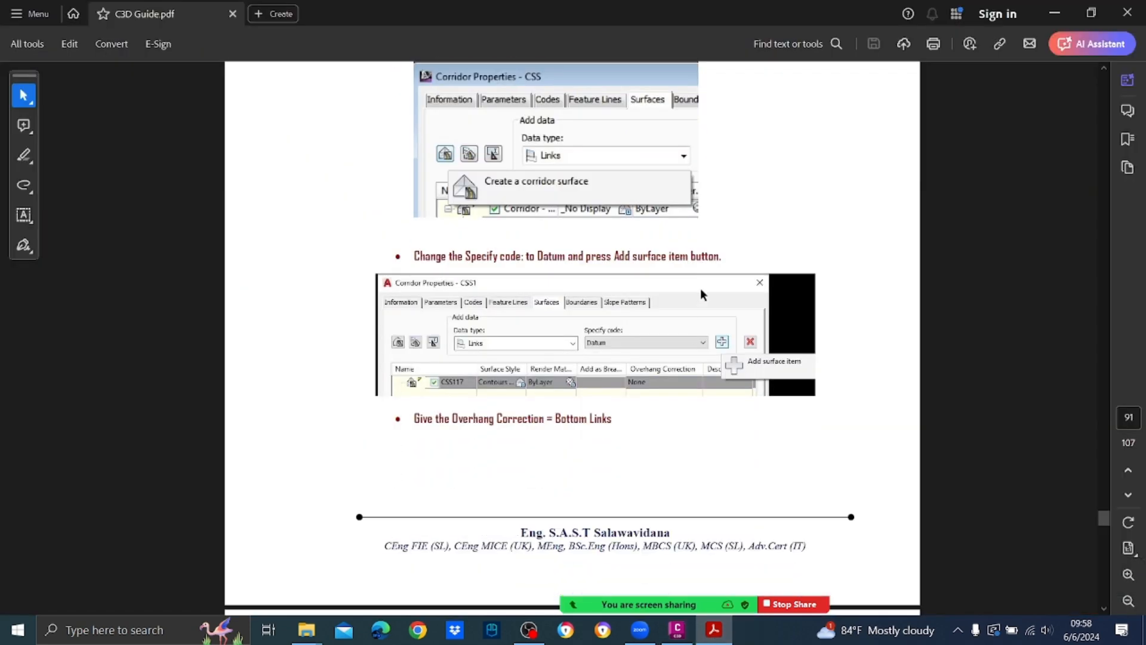
{"action": "scroll", "coordinate": [701, 289], "scroll_direction": "down", "scroll_amount": 1}
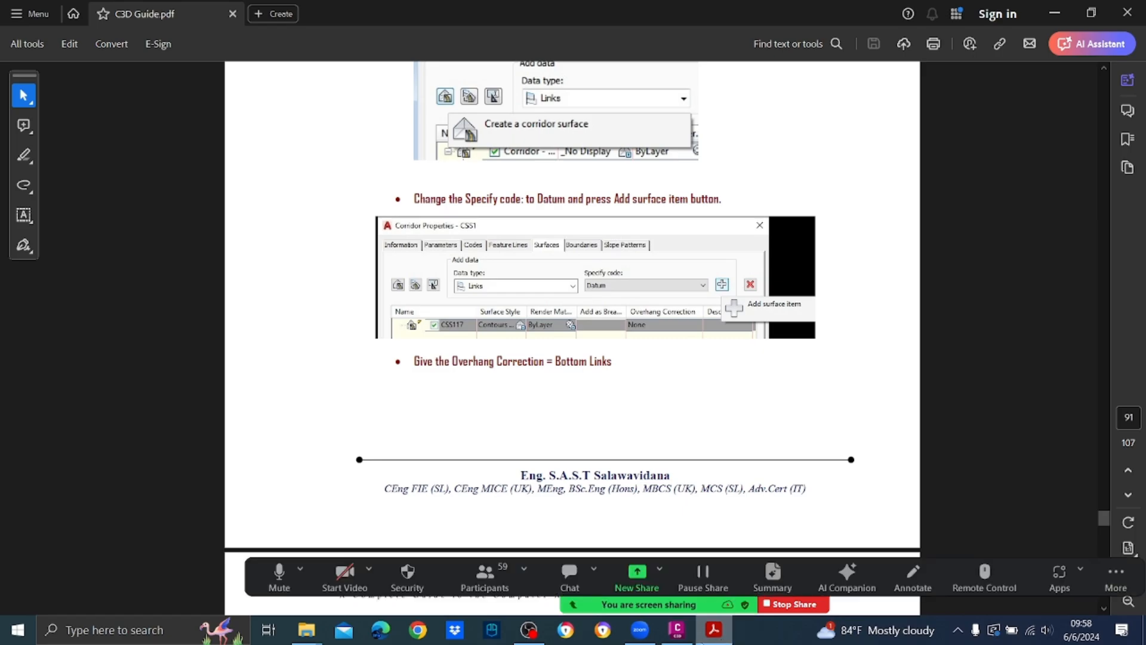
{"action": "left_click", "coordinate": [684, 637]}
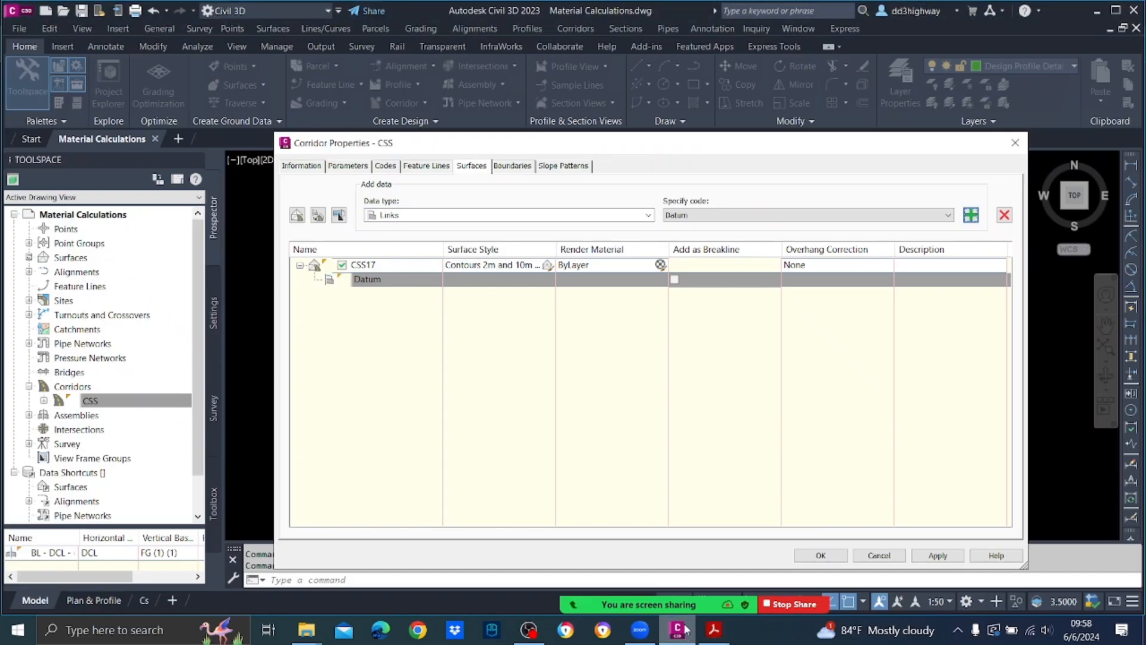
{"action": "left_click", "coordinate": [814, 264]}
{"action": "left_click", "coordinate": [822, 294]}
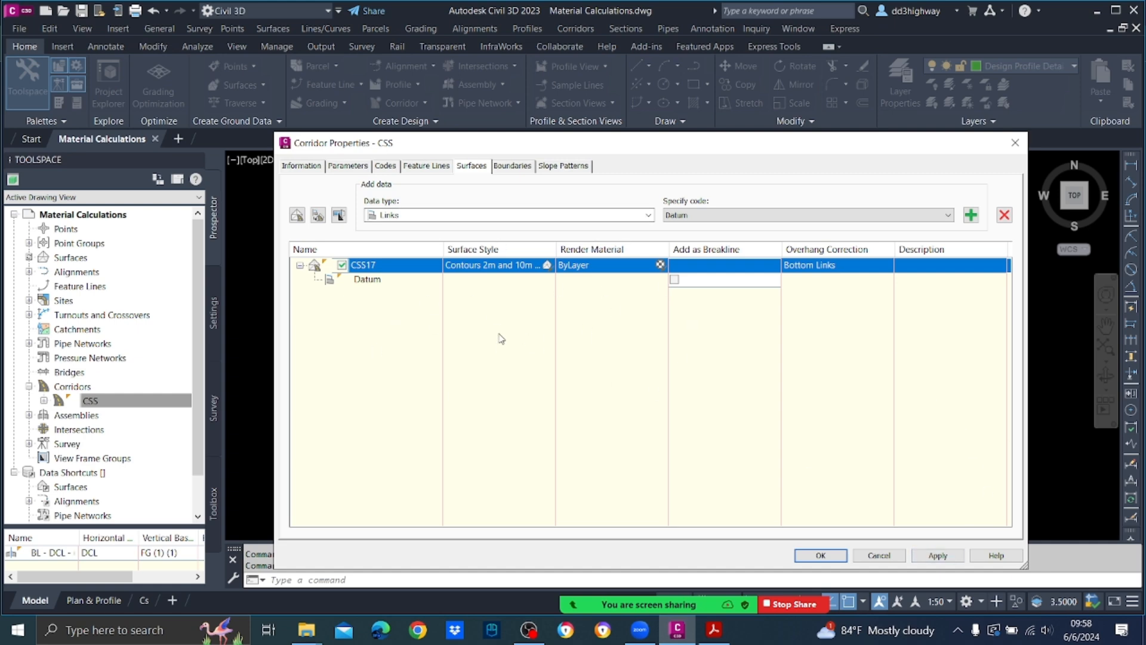
Remove the Datum corridor surface and set the link code selection back to Top.
{"action": "left_click", "coordinate": [1005, 215]}
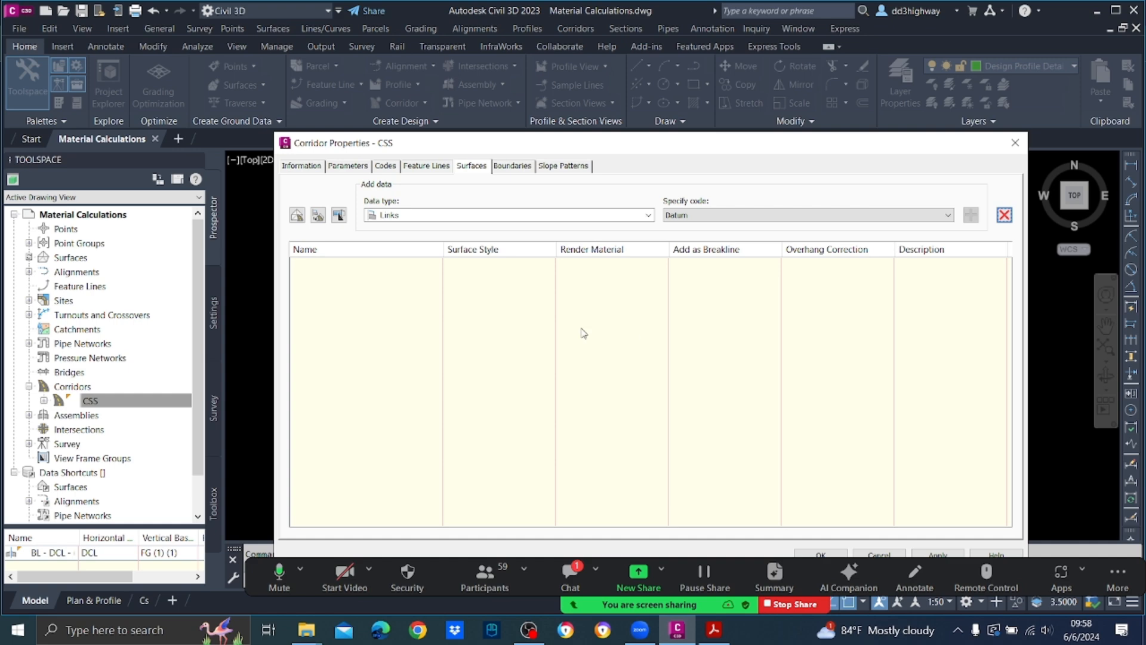
{"action": "left_click", "coordinate": [720, 215]}
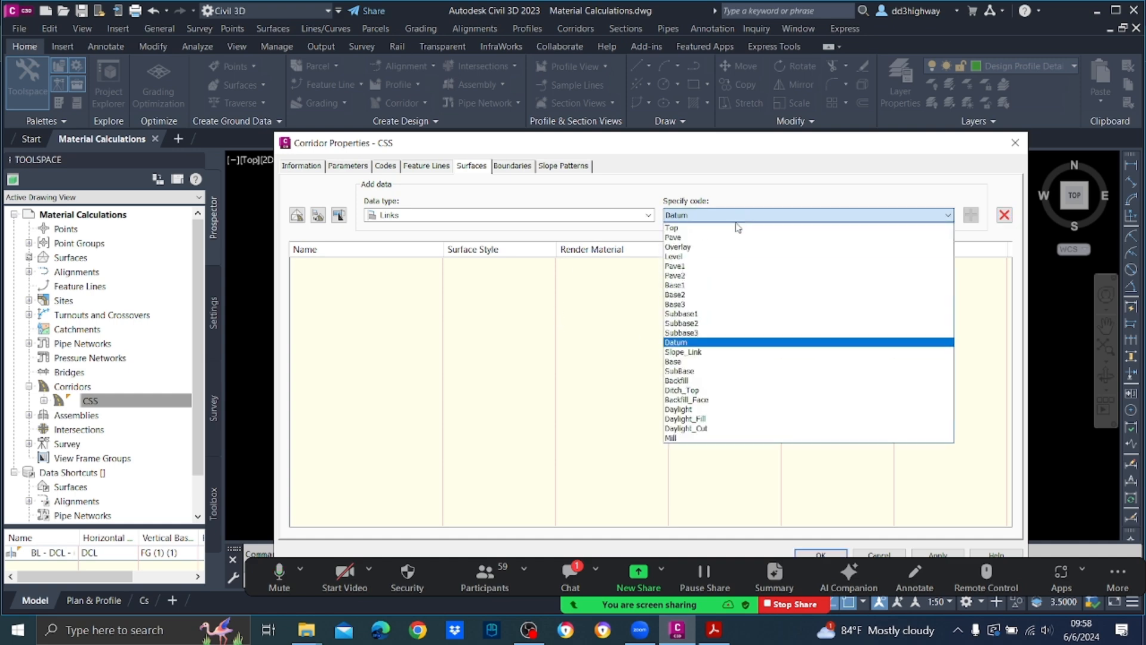
{"action": "left_click", "coordinate": [737, 228]}
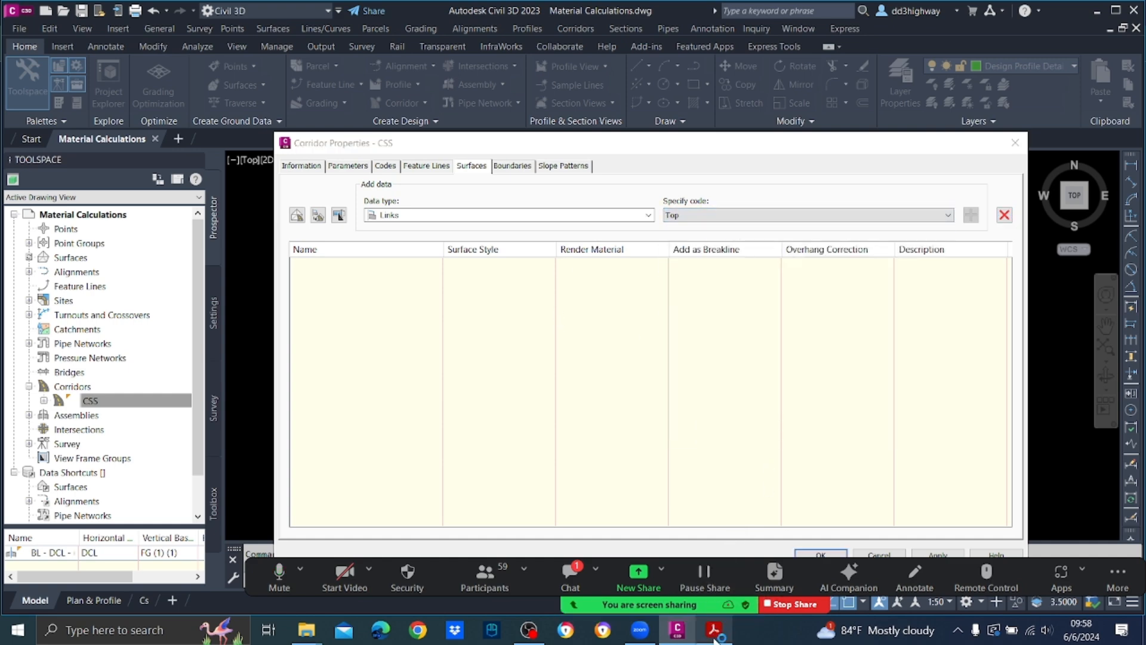
Switch to the PDF guide and reread section 8.2's instructions from saving the file to creating the corridor surface.
{"action": "left_click", "coordinate": [714, 630]}
{"action": "scroll", "coordinate": [716, 234], "scroll_direction": "up", "scroll_amount": 5}
{"action": "scroll", "coordinate": [715, 234], "scroll_direction": "down", "scroll_amount": 2}
{"action": "scroll", "coordinate": [715, 236], "scroll_direction": "up", "scroll_amount": 5}
{"action": "scroll", "coordinate": [716, 237], "scroll_direction": "down", "scroll_amount": 2}
{"action": "scroll", "coordinate": [716, 243], "scroll_direction": "down", "scroll_amount": 2}
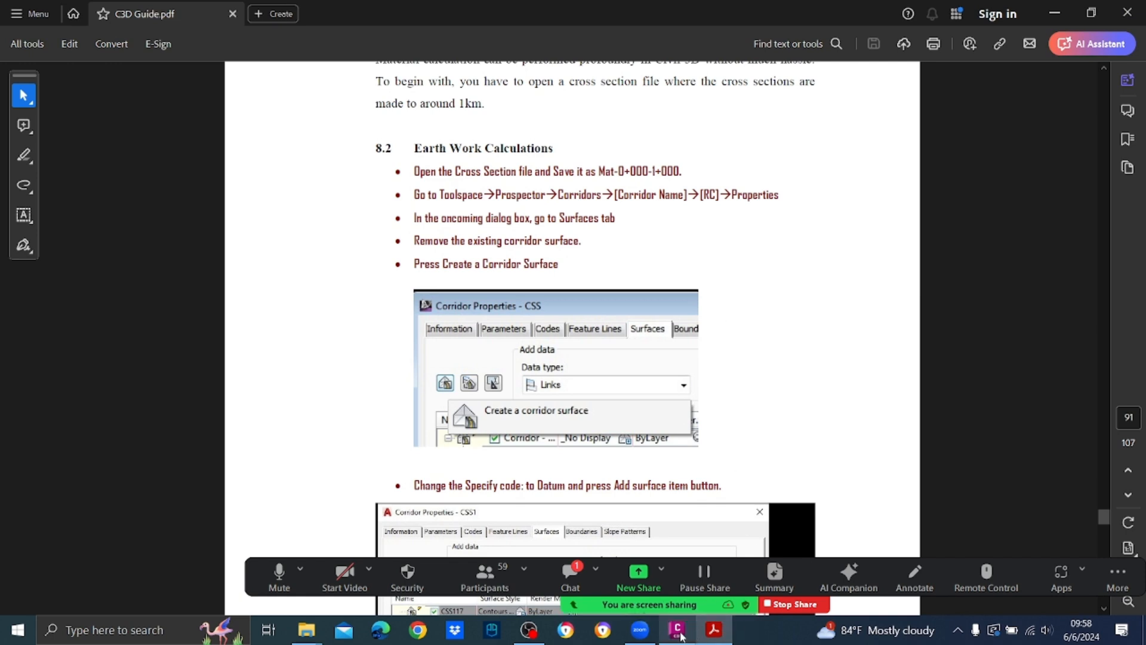
Check the direct message in the meeting chat and switch back to the CSS corridor's properties in Civil 3D.
{"action": "left_click", "coordinate": [600, 584]}
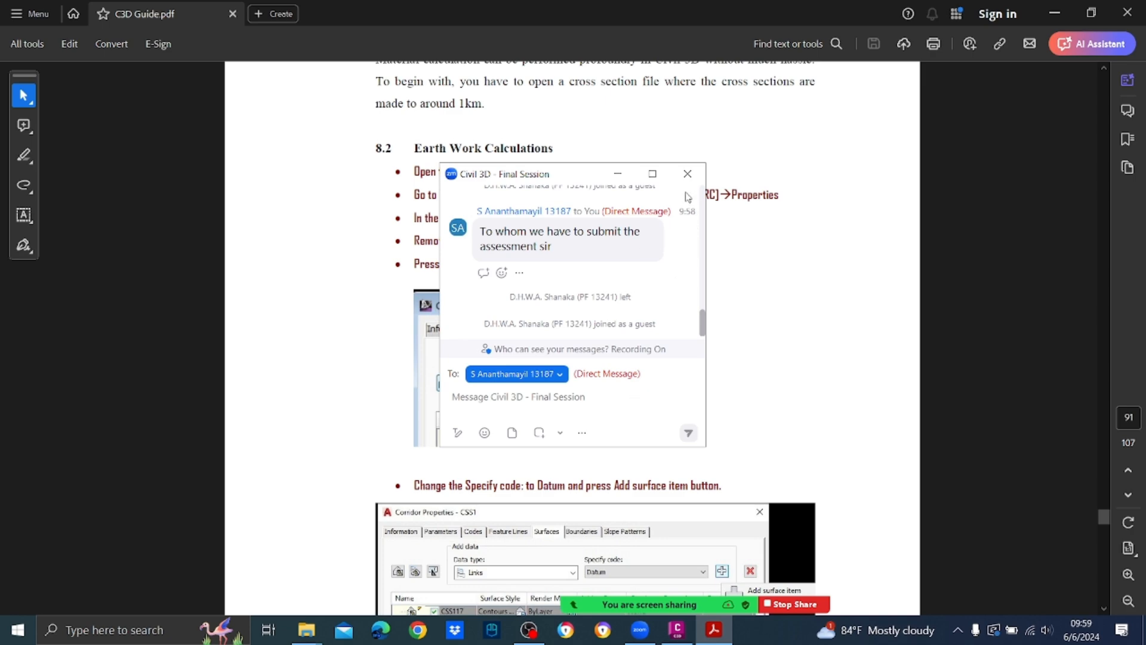
{"action": "left_click", "coordinate": [688, 174]}
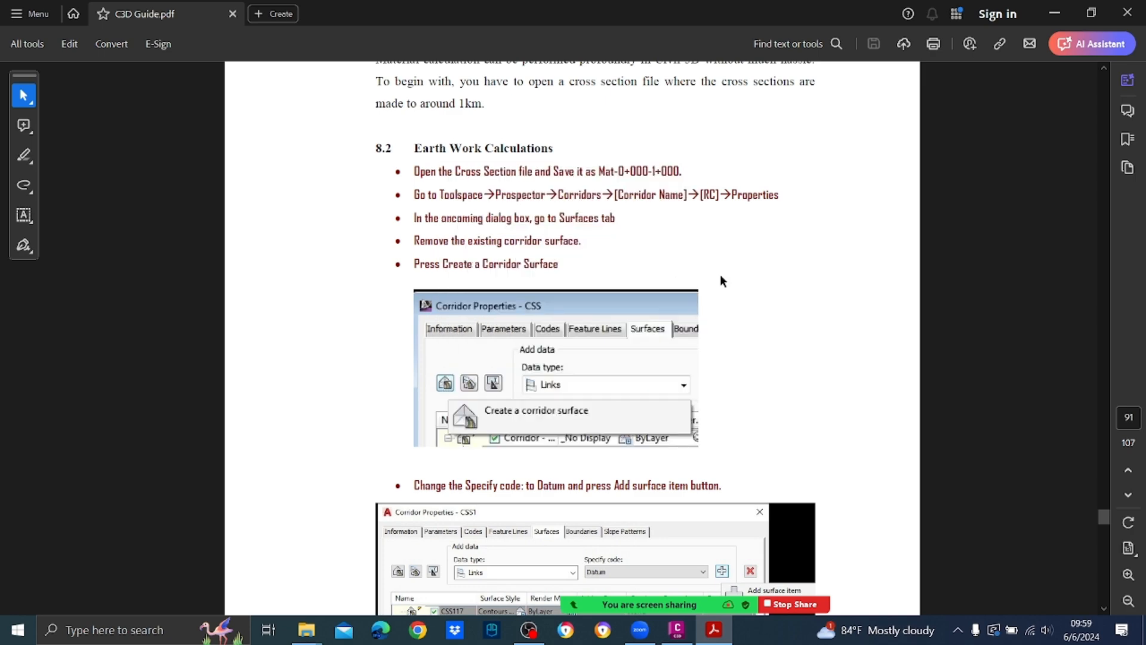
{"action": "left_click", "coordinate": [677, 630]}
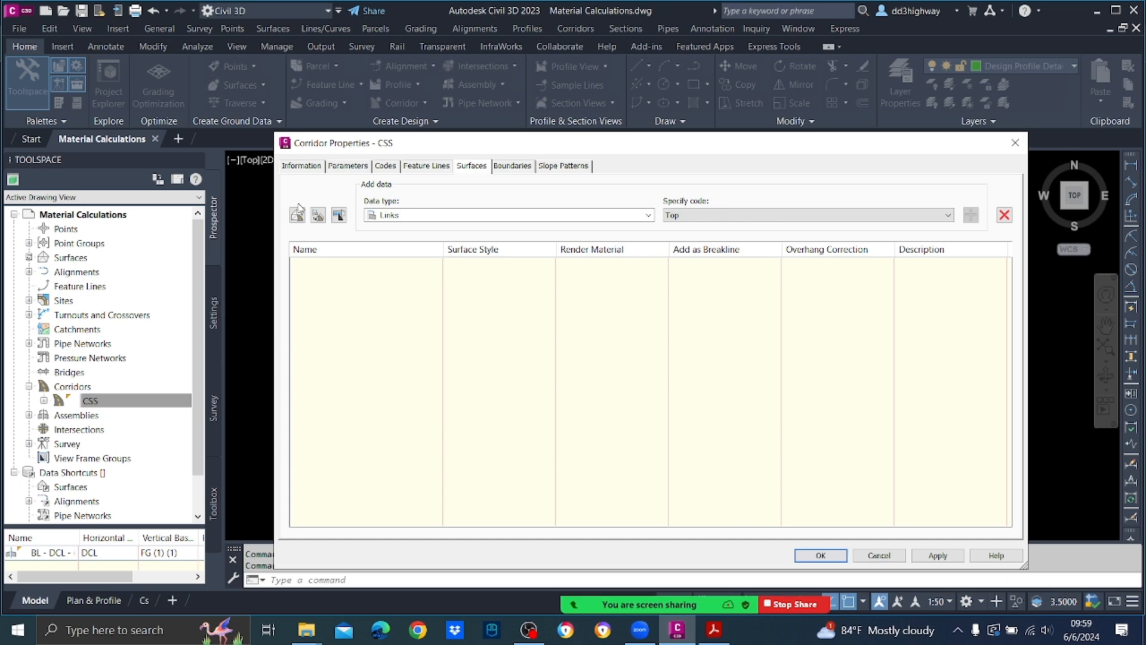
Create a new corridor surface for CSS and add Datum links to it as surface data.
{"action": "left_click", "coordinate": [297, 216]}
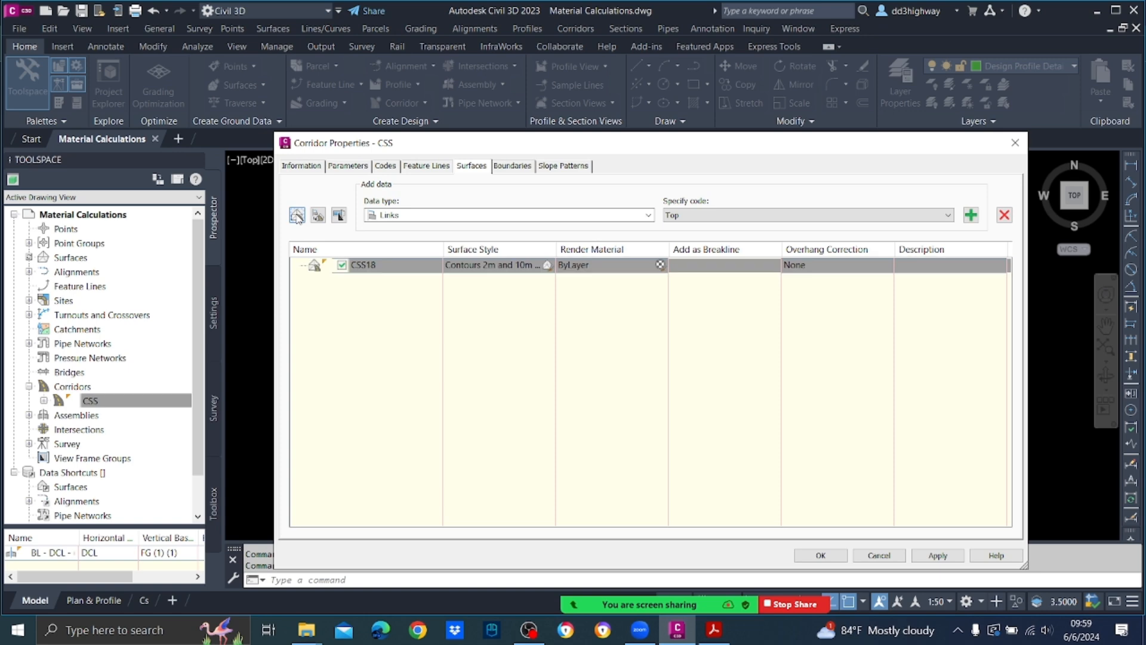
{"action": "left_click", "coordinate": [708, 222]}
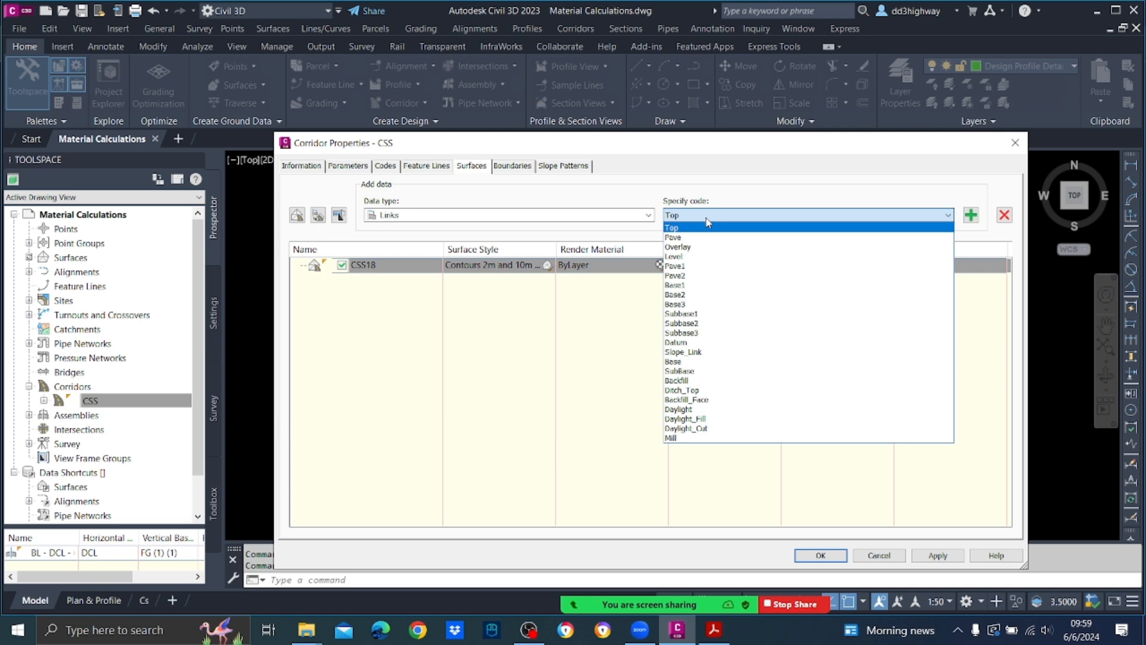
{"action": "left_click", "coordinate": [706, 344]}
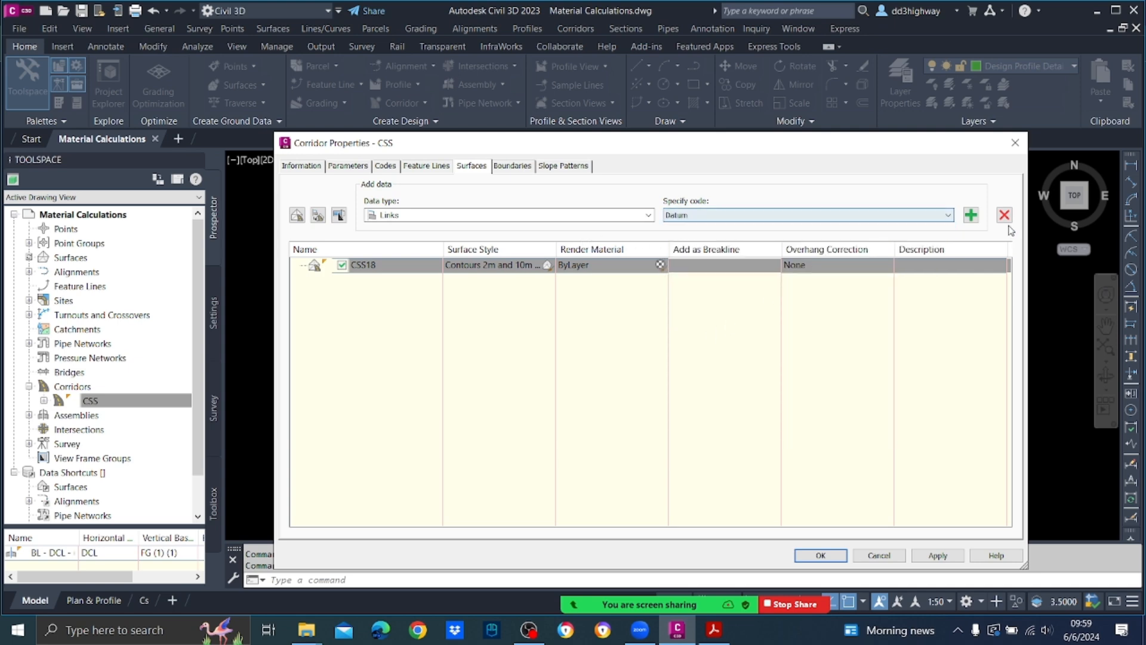
{"action": "left_click", "coordinate": [972, 217]}
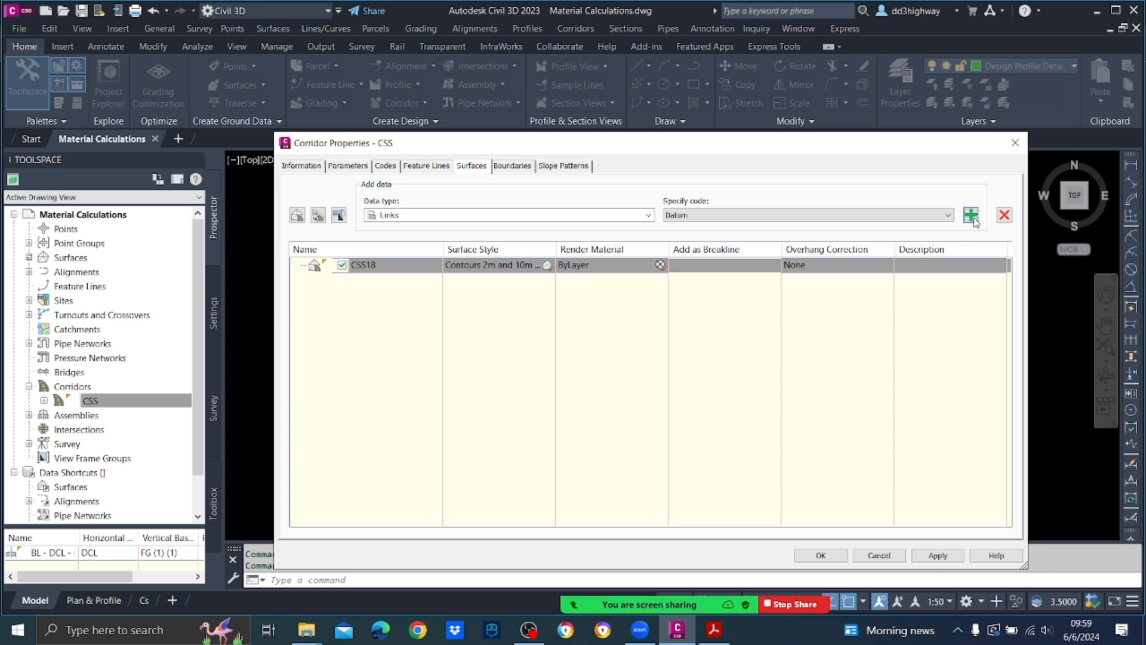
Set the new corridor surface's Overhang Correction to Bottom Links and apply the corridor properties, rebuilding the corridor.
{"action": "left_click", "coordinate": [832, 265]}
{"action": "left_click", "coordinate": [830, 293]}
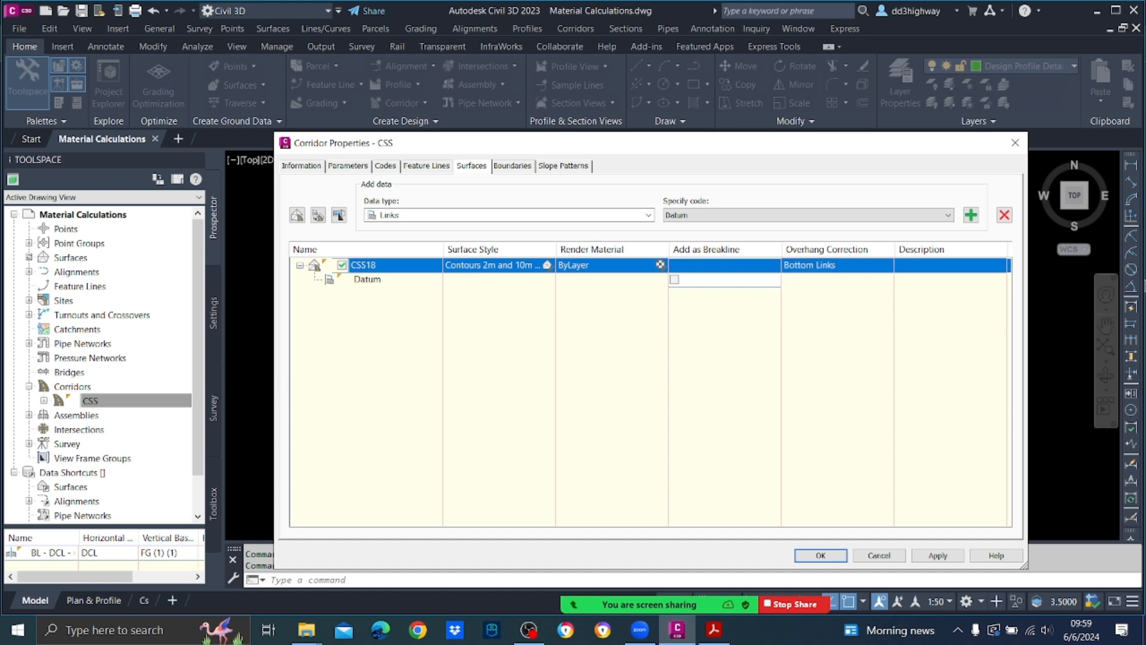
{"action": "left_click", "coordinate": [937, 556]}
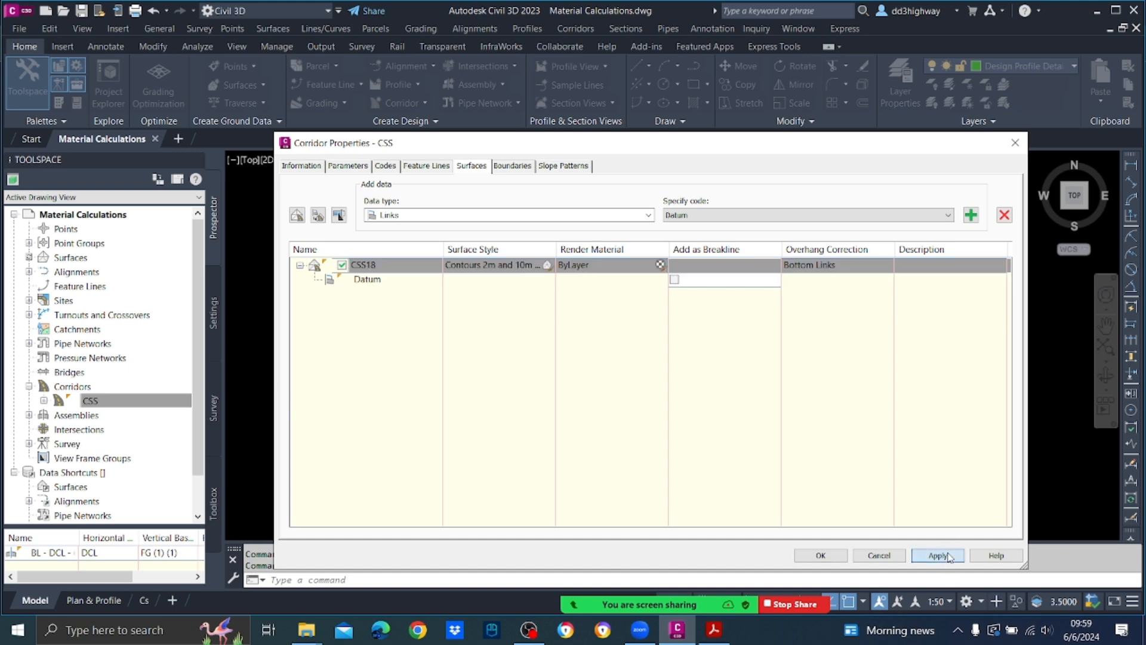
{"action": "left_click", "coordinate": [842, 556]}
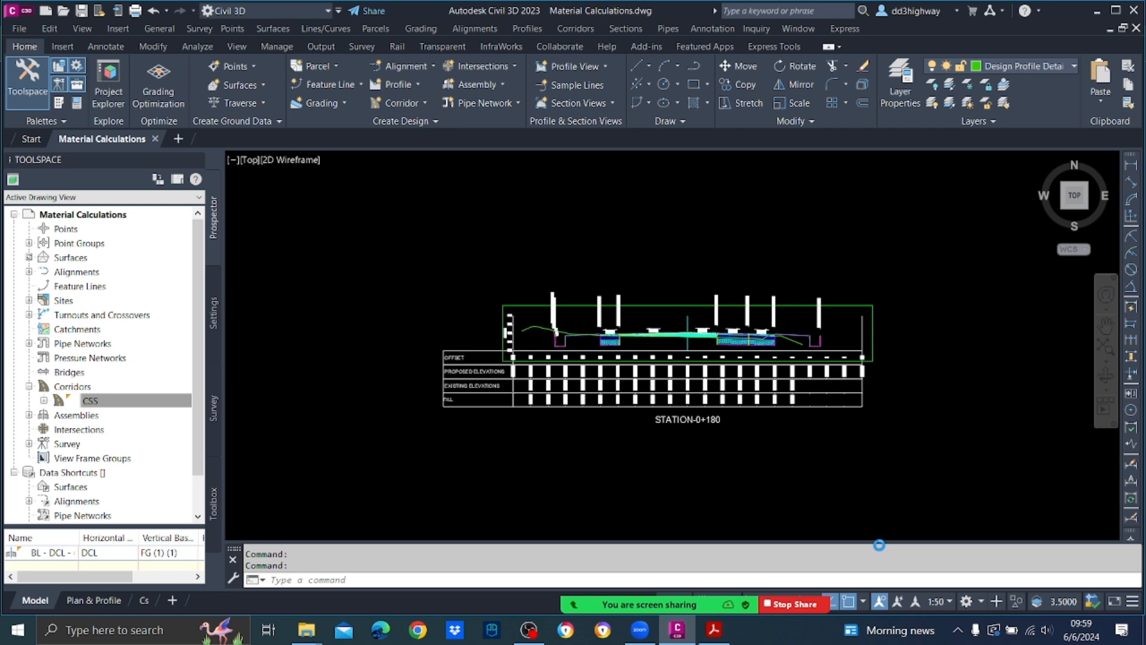
Switch to the PDF guide and read the instructions on sampling more section sources for the sample line group.
{"action": "left_click", "coordinate": [714, 629]}
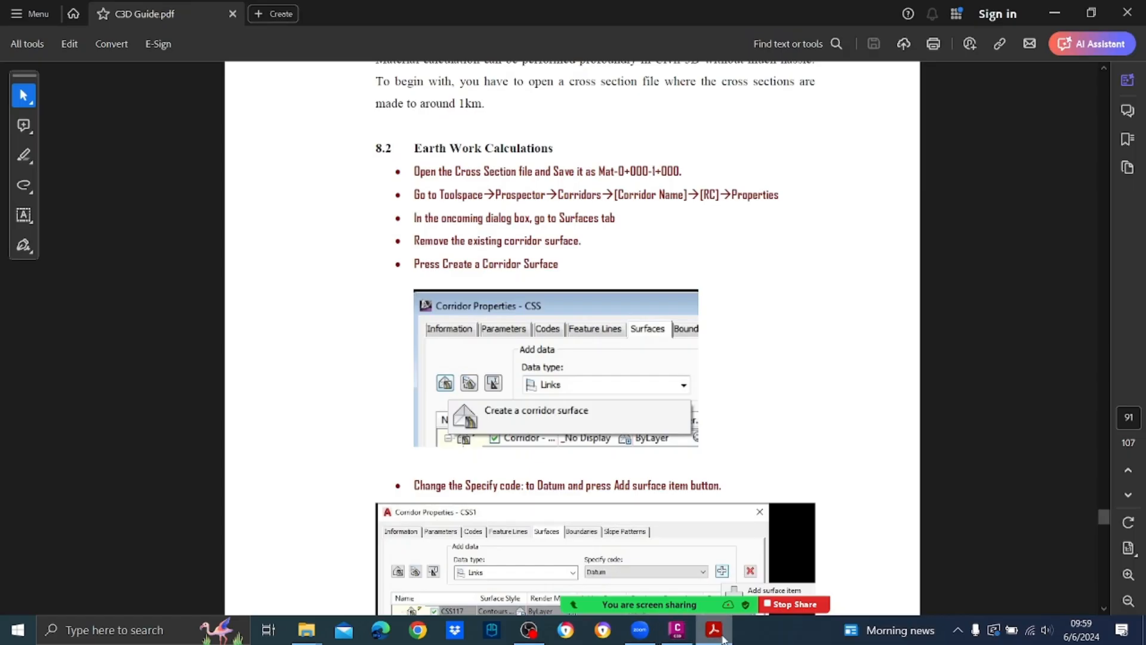
{"action": "scroll", "coordinate": [675, 231], "scroll_direction": "down", "scroll_amount": 4}
{"action": "scroll", "coordinate": [671, 220], "scroll_direction": "down", "scroll_amount": 7}
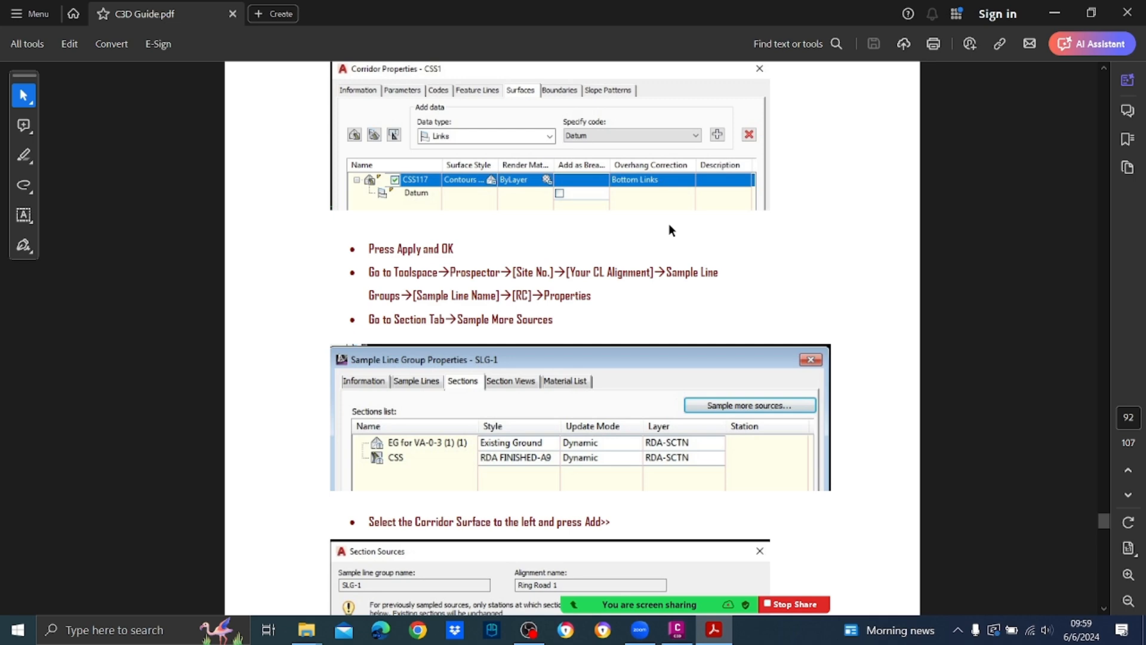
{"action": "scroll", "coordinate": [671, 230], "scroll_direction": "down", "scroll_amount": 4}
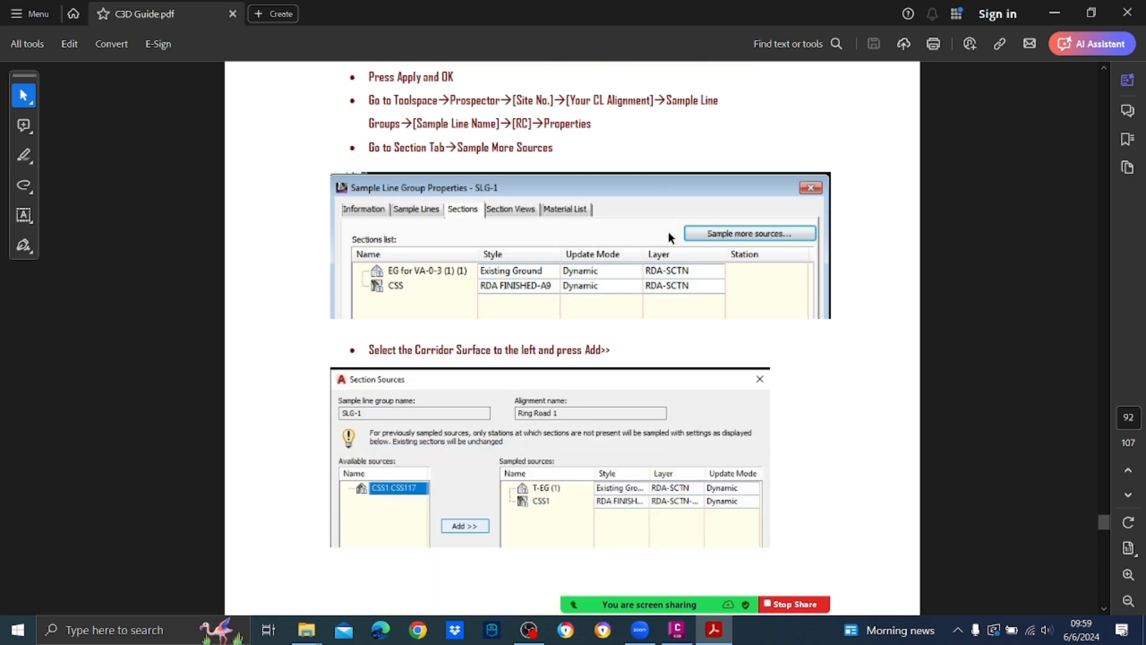
{"action": "scroll", "coordinate": [668, 232], "scroll_direction": "down", "scroll_amount": 6}
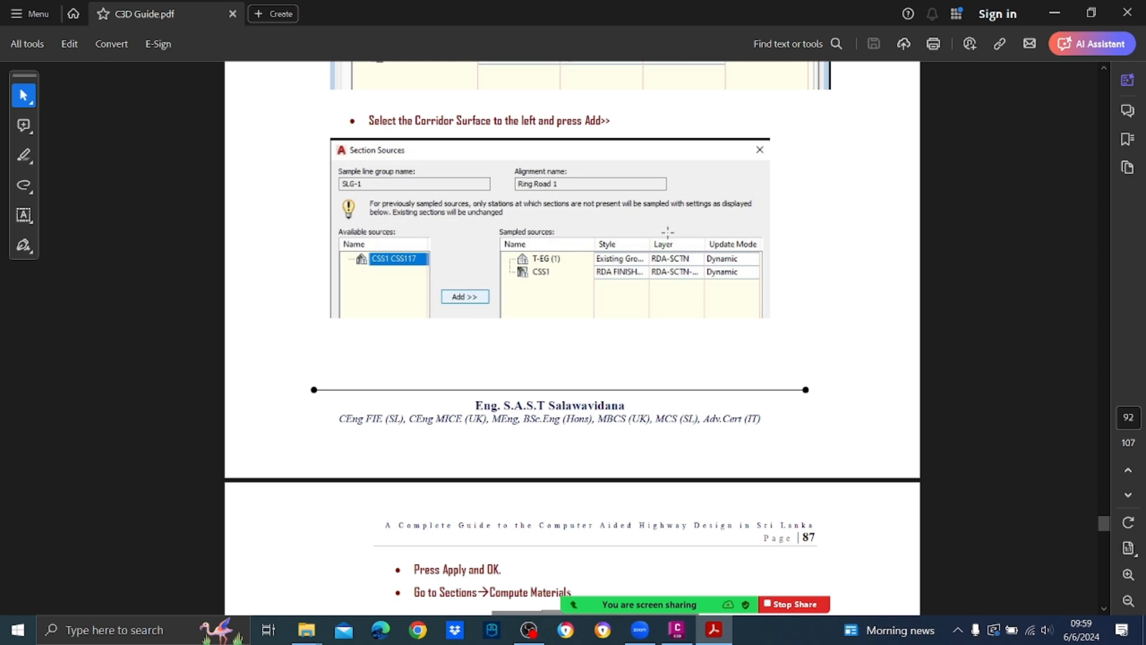
{"action": "scroll", "coordinate": [669, 233], "scroll_direction": "up", "scroll_amount": 3}
{"action": "scroll", "coordinate": [668, 232], "scroll_direction": "up", "scroll_amount": 10}
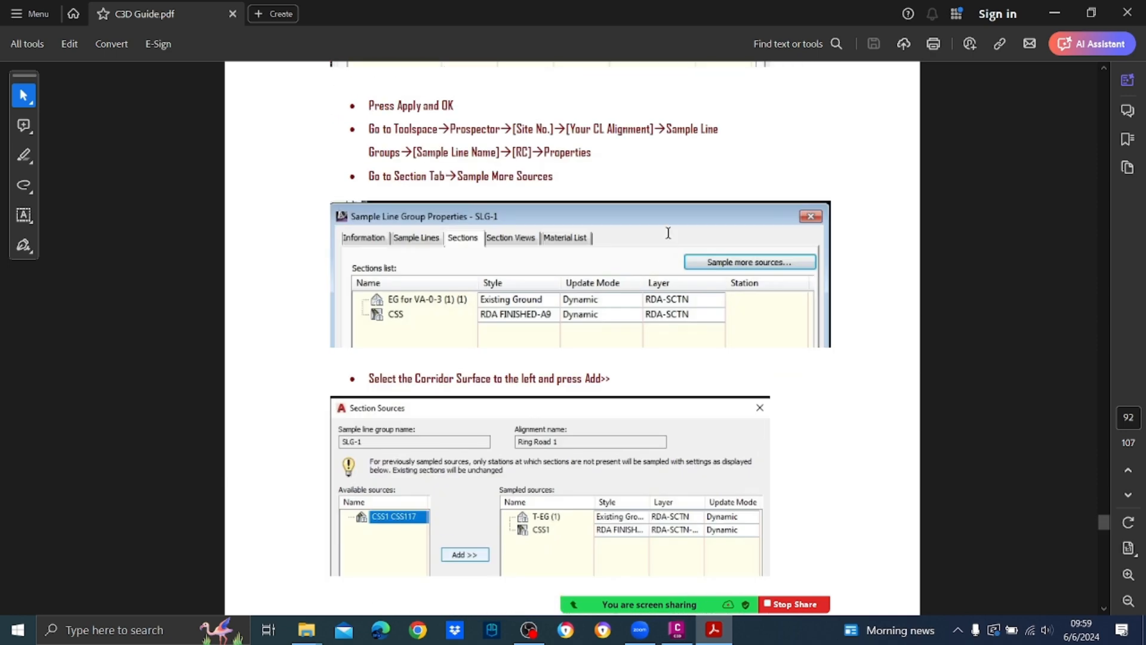
Return to Civil 3D and expand Site1's alignments down to the centerline alignments.
{"action": "left_click", "coordinate": [677, 630]}
{"action": "scroll", "coordinate": [753, 317], "scroll_direction": "up", "scroll_amount": 5}
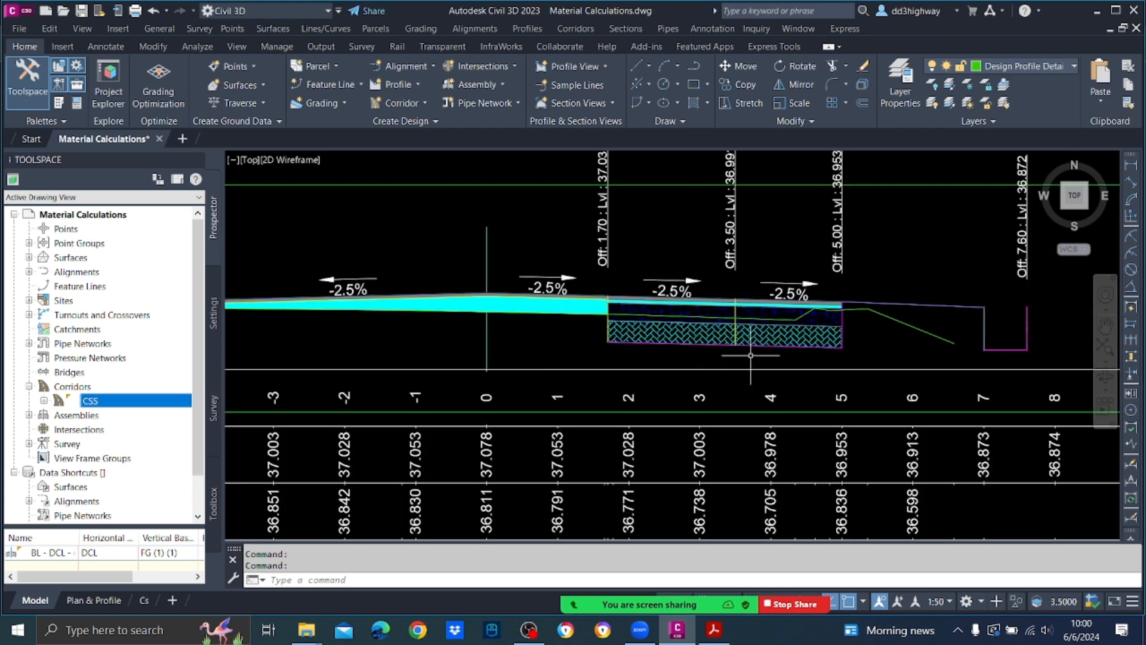
{"action": "scroll", "coordinate": [742, 297], "scroll_direction": "down", "scroll_amount": 4}
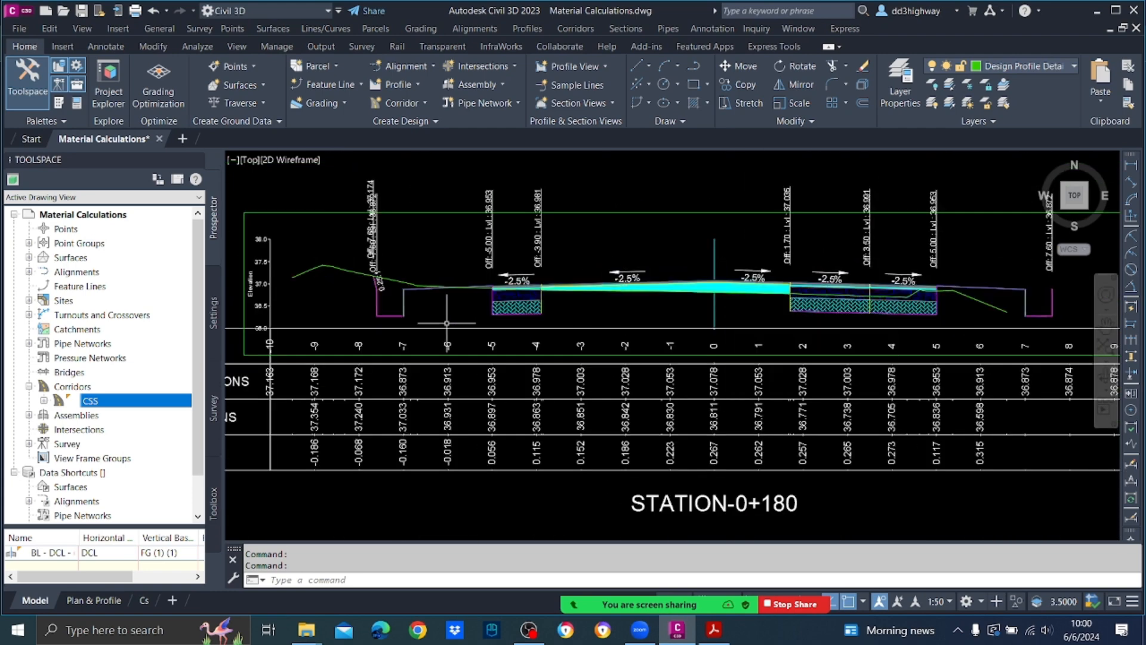
{"action": "left_click", "coordinate": [28, 300]}
{"action": "left_click", "coordinate": [44, 314]}
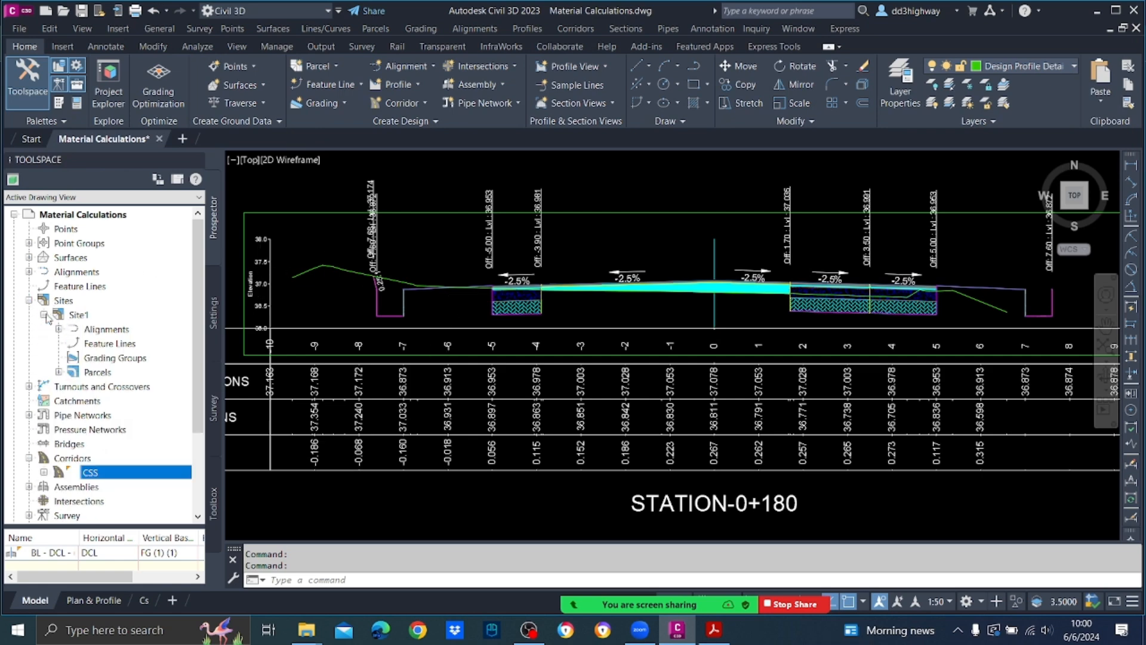
{"action": "left_click", "coordinate": [59, 329]}
{"action": "left_click", "coordinate": [73, 344]}
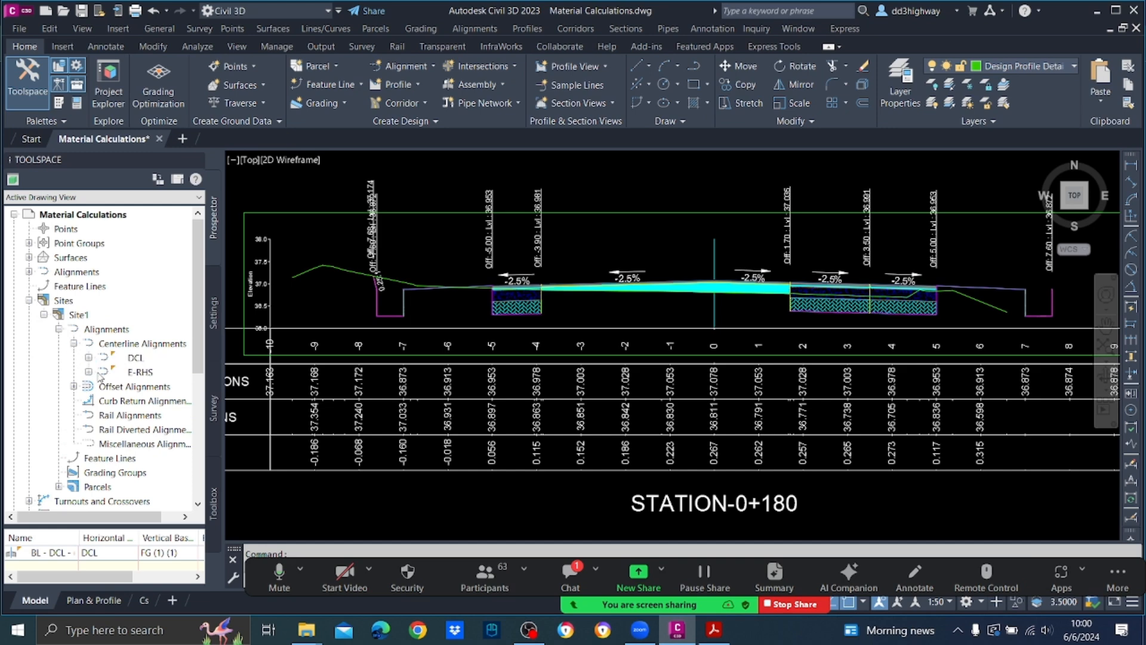
Open the Sections settings of sample line group SLG under the DCL alignment, widening the Toolspace to read its entries.
{"action": "mouse_move", "coordinate": [136, 361]}
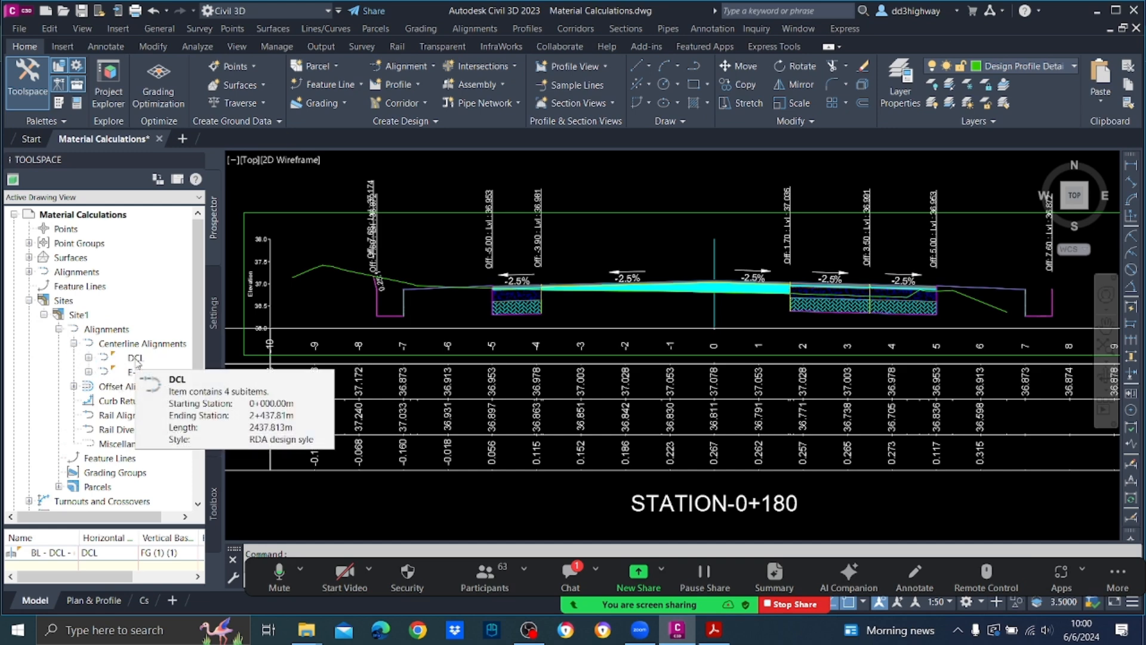
{"action": "left_click", "coordinate": [87, 358]}
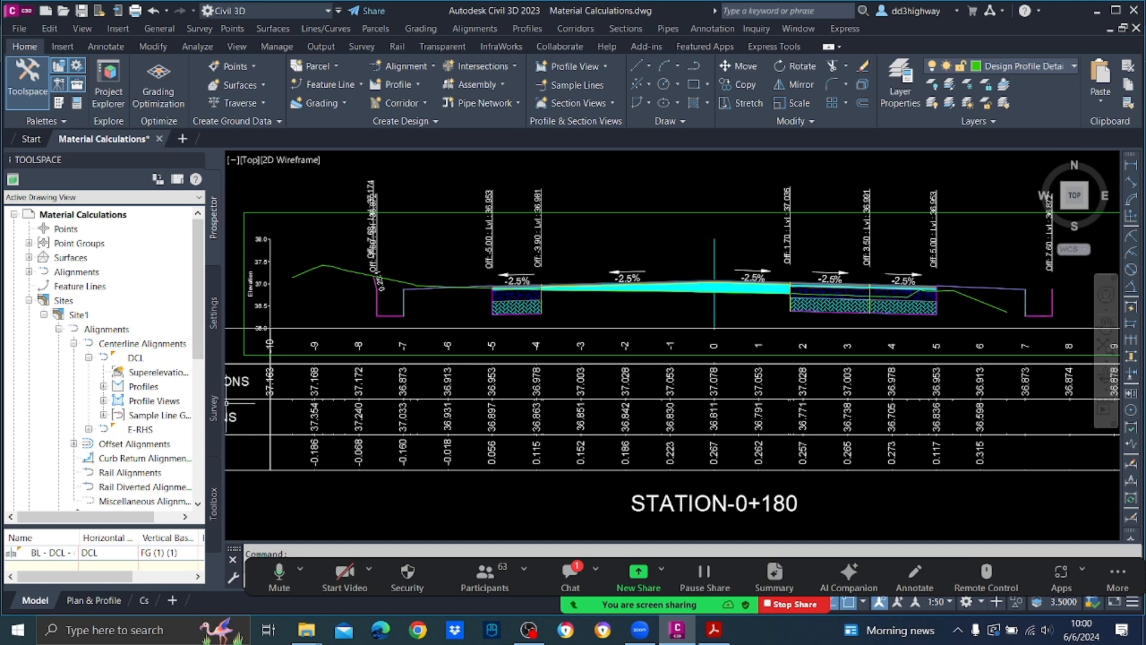
{"action": "left_click_drag", "start_coordinate": [222, 404], "coordinate": [272, 402]}
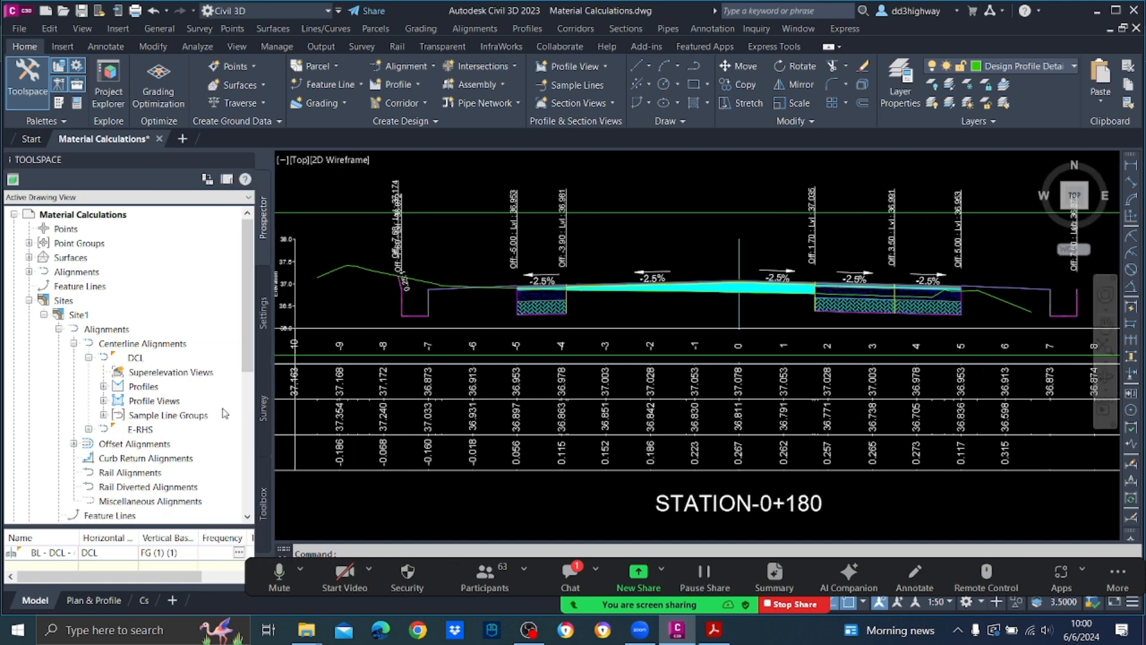
{"action": "left_click", "coordinate": [104, 415]}
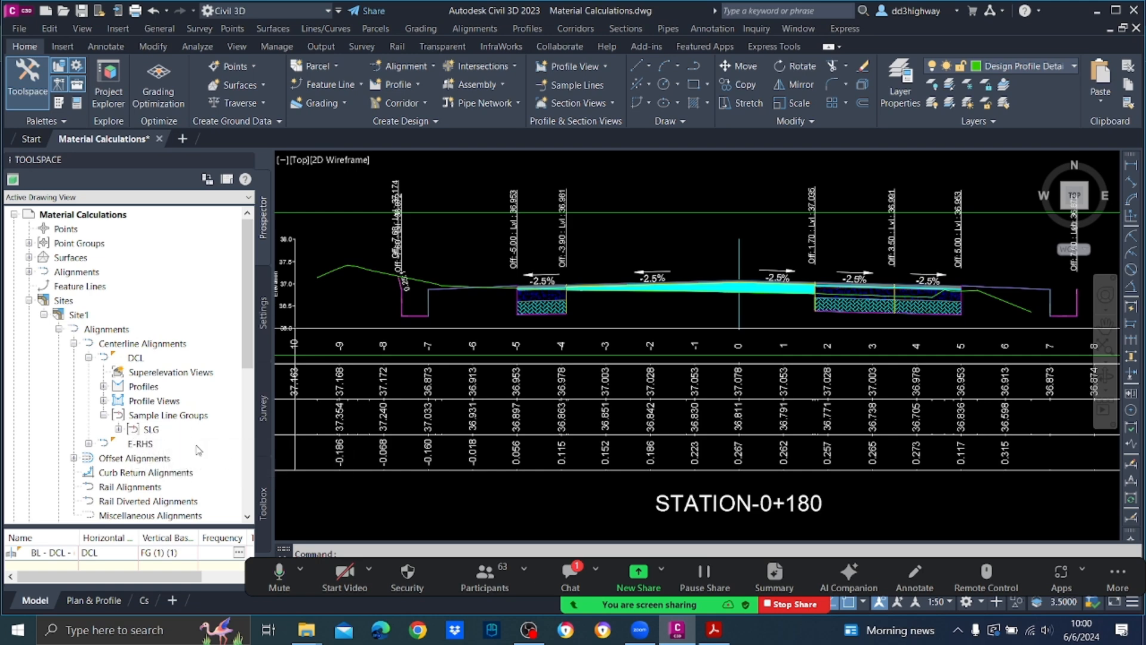
{"action": "right_click", "coordinate": [157, 431]}
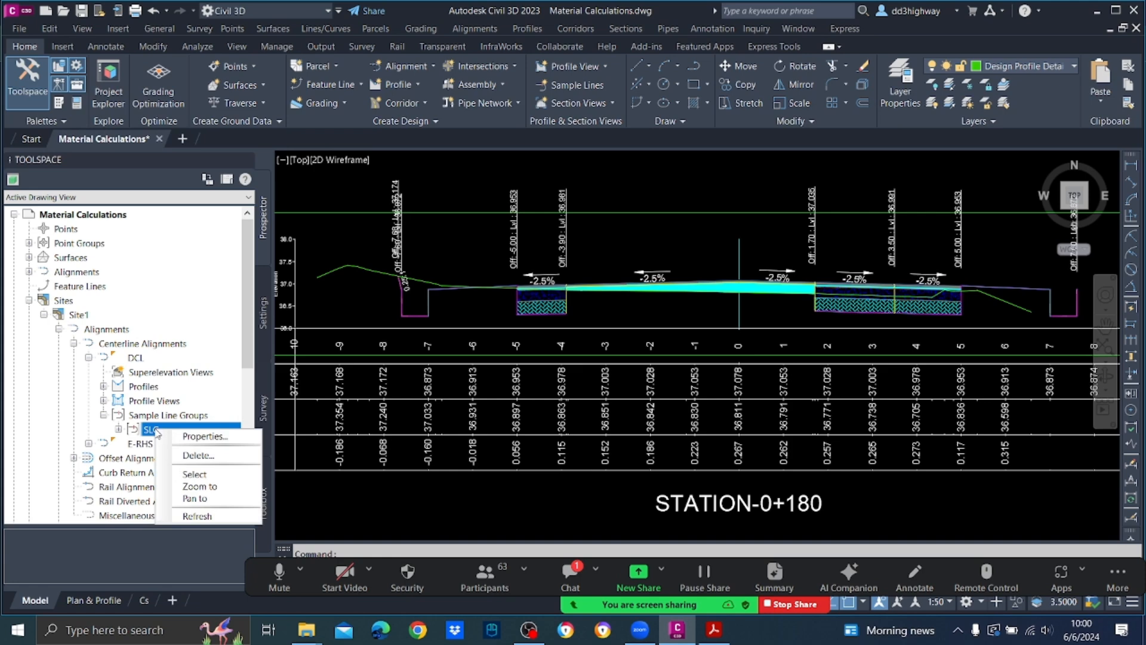
{"action": "left_click", "coordinate": [190, 436]}
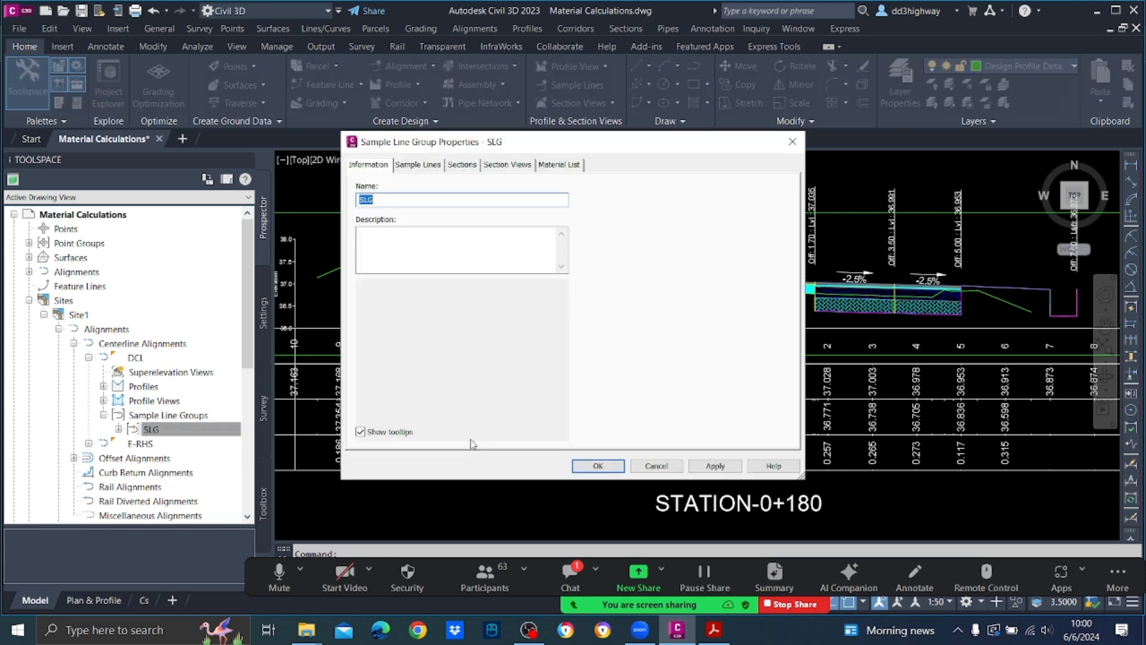
{"action": "left_click", "coordinate": [466, 167]}
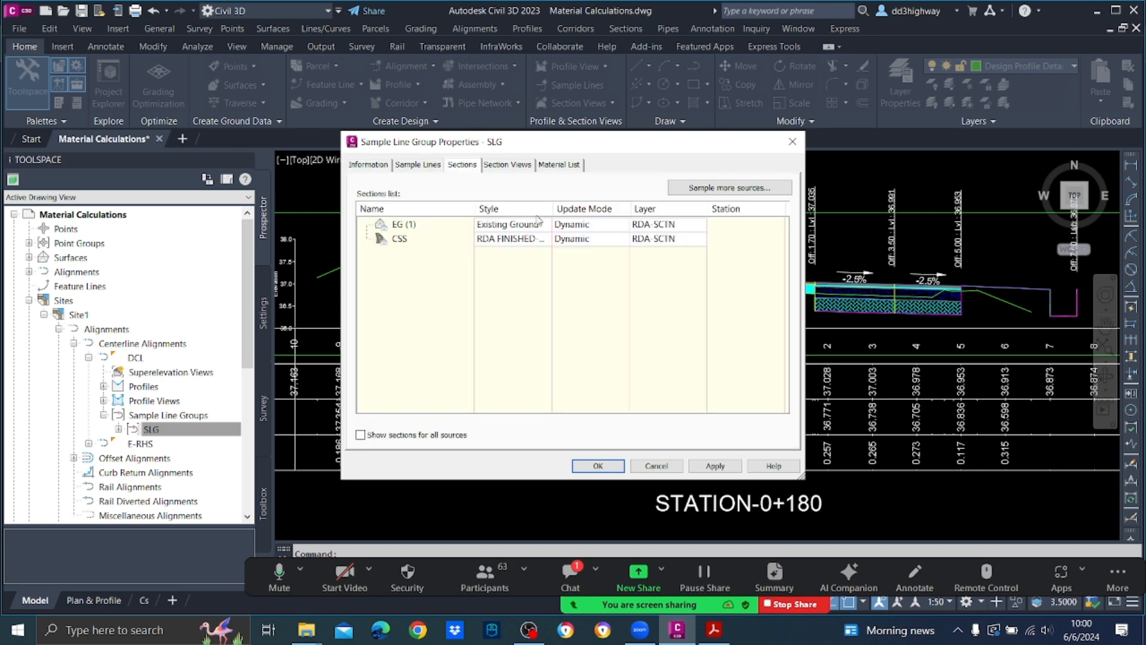
Add the CSS CSS18 corridor surface to the SLG group's sampled section sources and apply the change.
{"action": "left_click", "coordinate": [730, 189]}
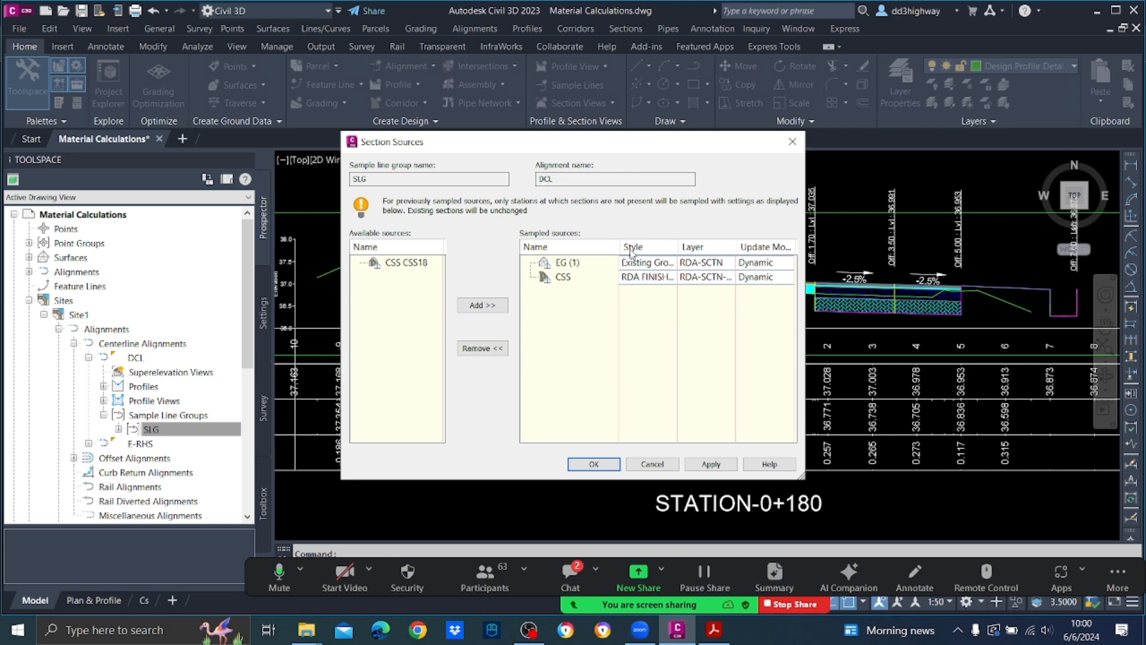
{"action": "left_click", "coordinate": [412, 264]}
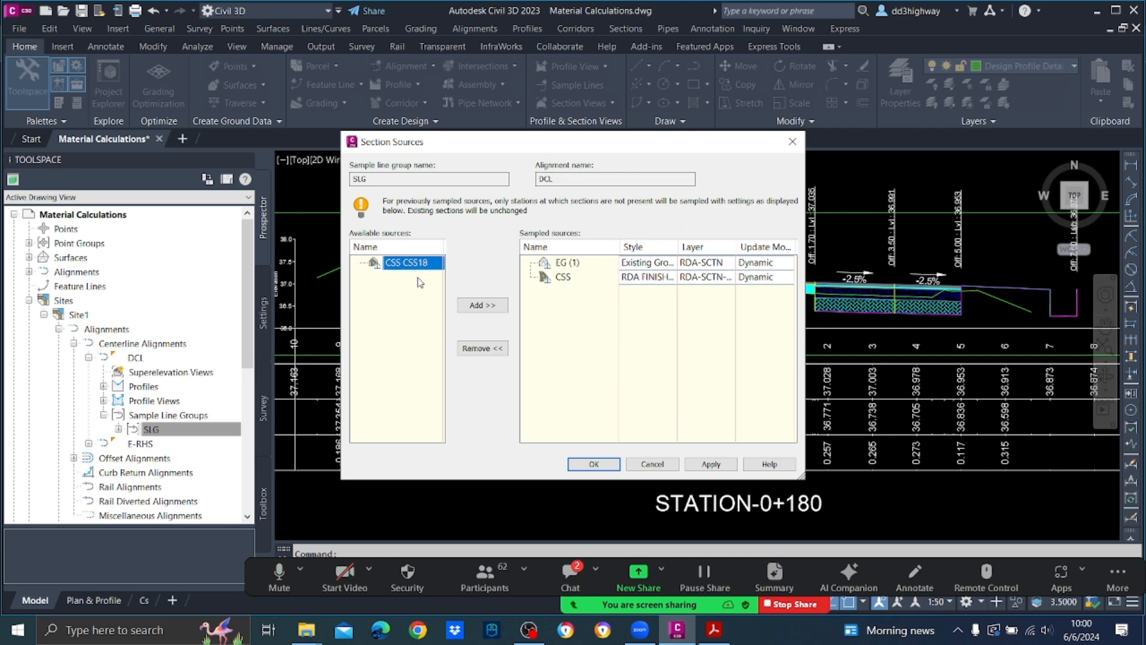
{"action": "left_click", "coordinate": [482, 305]}
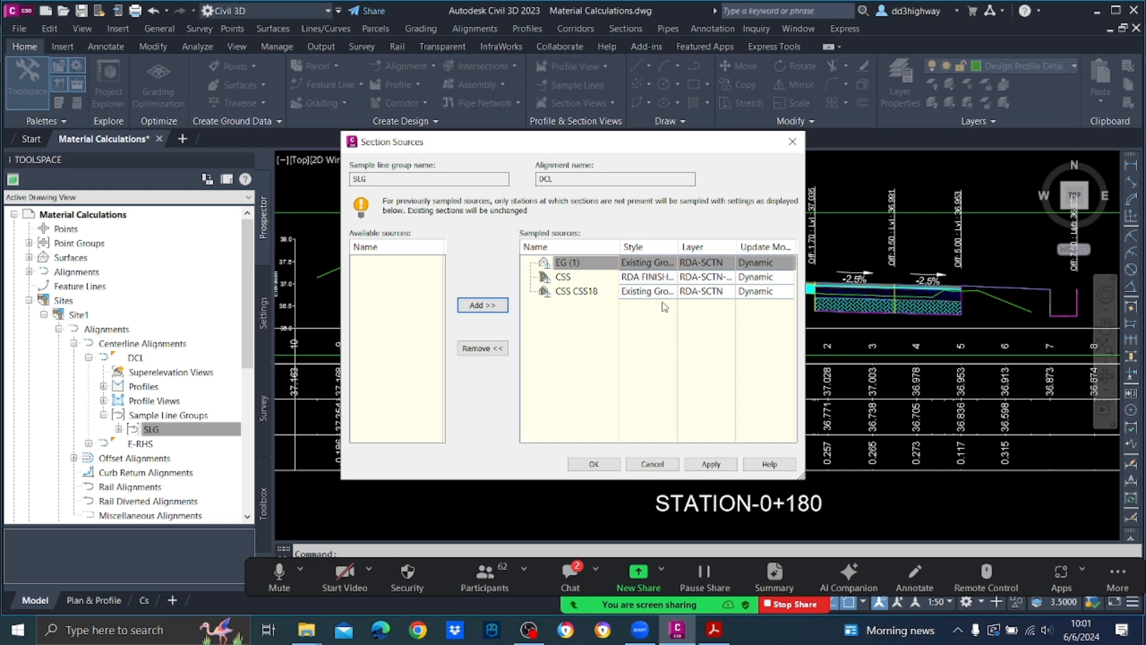
{"action": "left_click", "coordinate": [713, 465]}
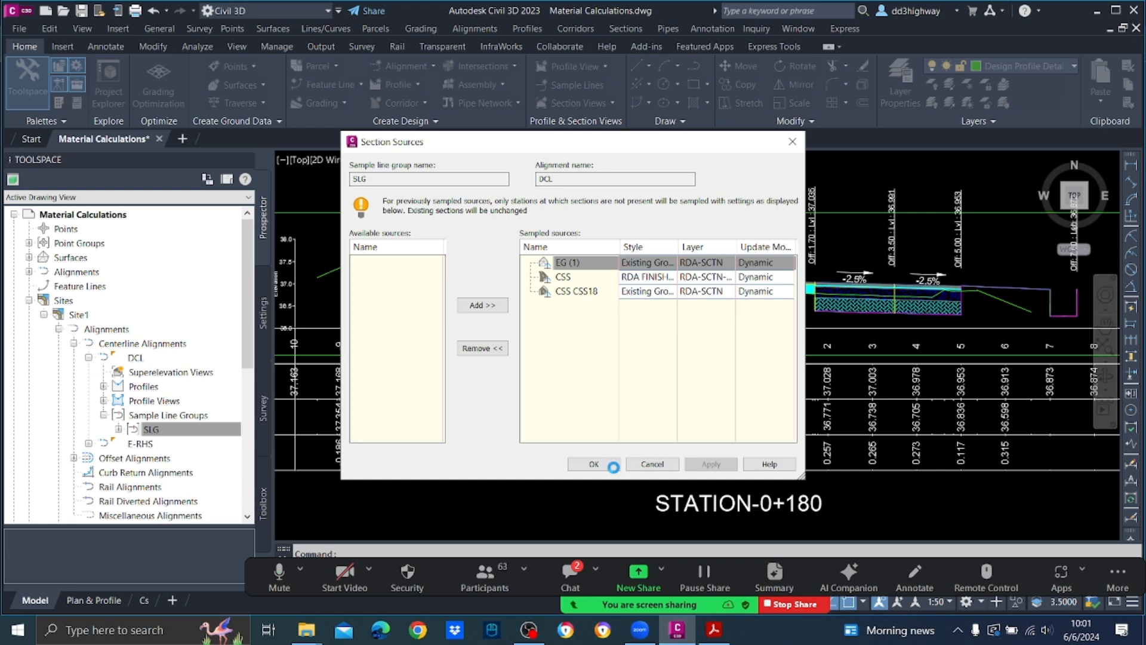
Check the meeting chat, then accept the section sources and apply and close the SLG sample line group properties.
{"action": "left_click", "coordinate": [579, 569]}
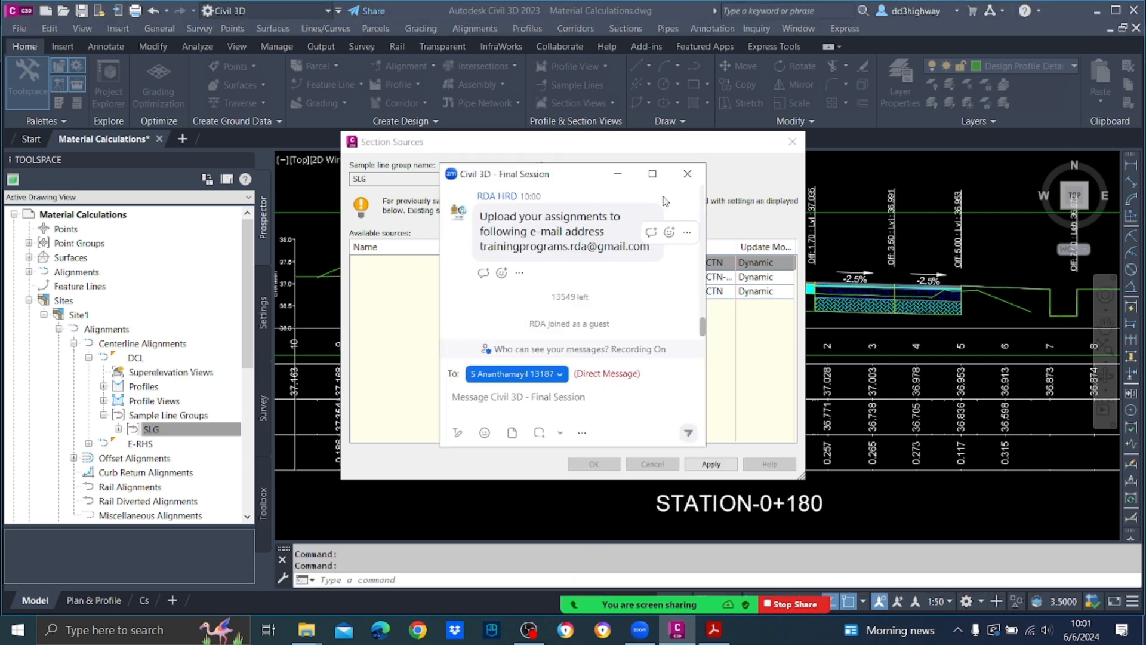
{"action": "left_click", "coordinate": [689, 175]}
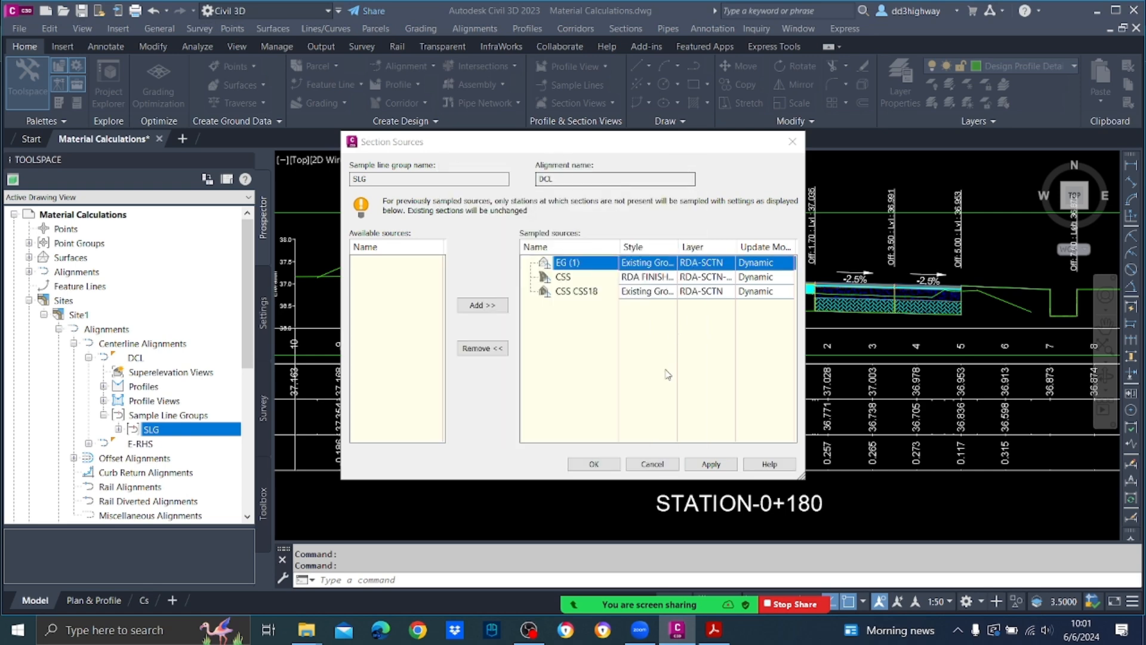
{"action": "left_click", "coordinate": [609, 465]}
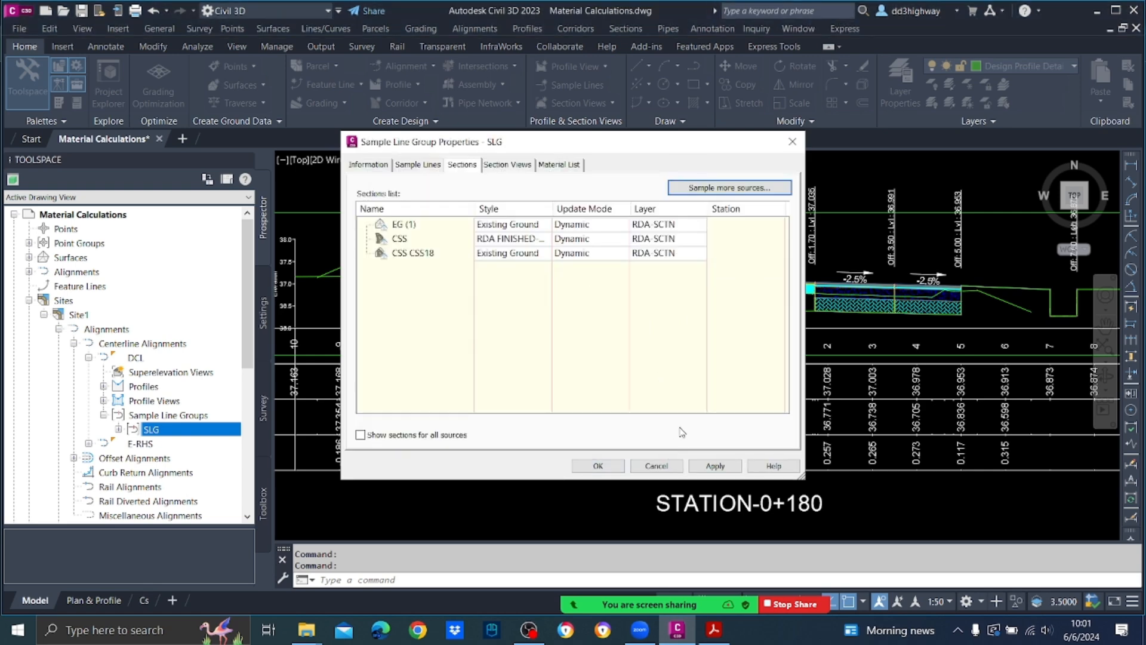
{"action": "left_click", "coordinate": [713, 466]}
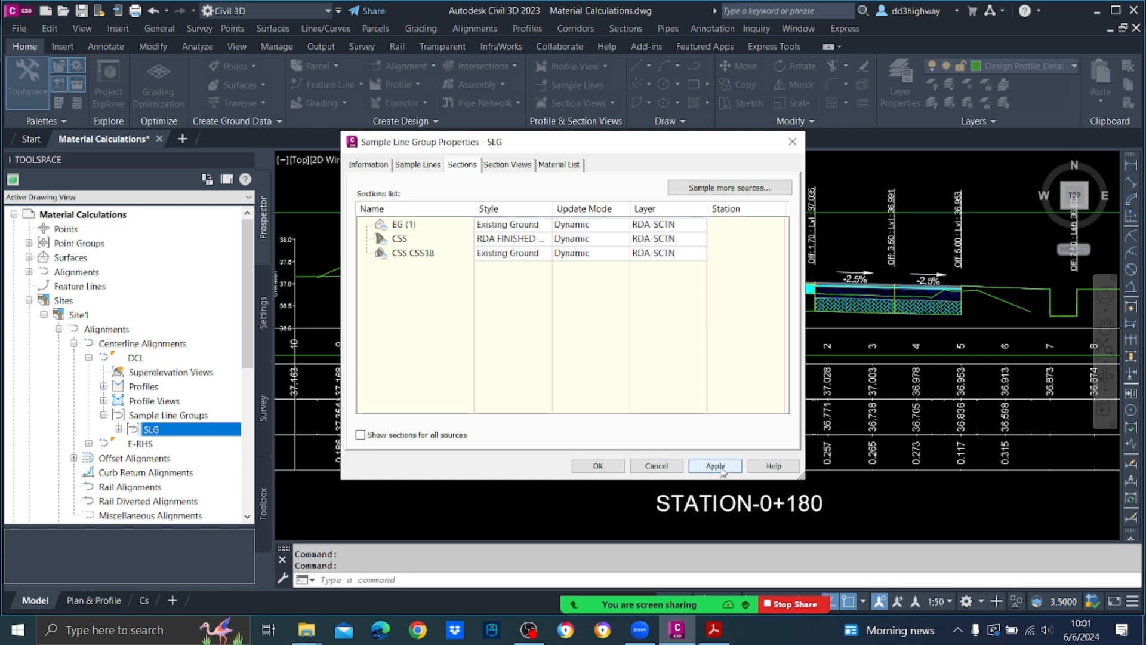
{"action": "left_click", "coordinate": [600, 465]}
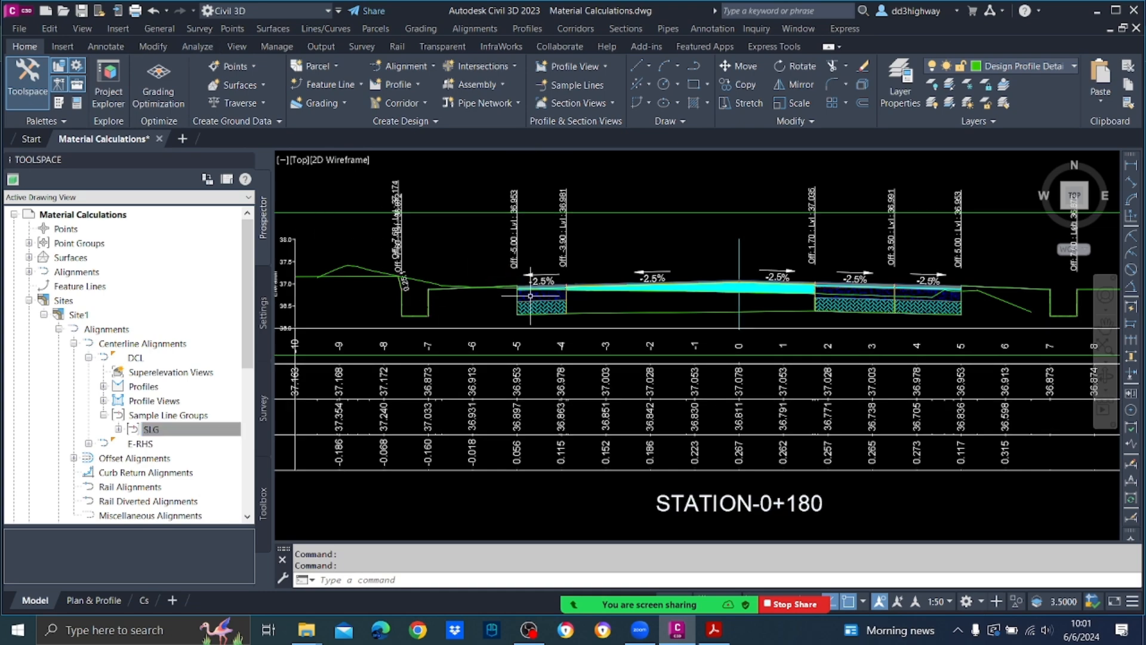
Examine the newly sampled corridor surface line on the cross section at station 0+510 by selecting it.
{"action": "scroll", "coordinate": [574, 298], "scroll_direction": "down", "scroll_amount": 8}
{"action": "scroll", "coordinate": [607, 268], "scroll_direction": "up", "scroll_amount": 8}
{"action": "middle_click_drag", "start_coordinate": [431, 157], "coordinate": [725, 304]}
{"action": "scroll", "coordinate": [594, 275], "scroll_direction": "up", "scroll_amount": 2}
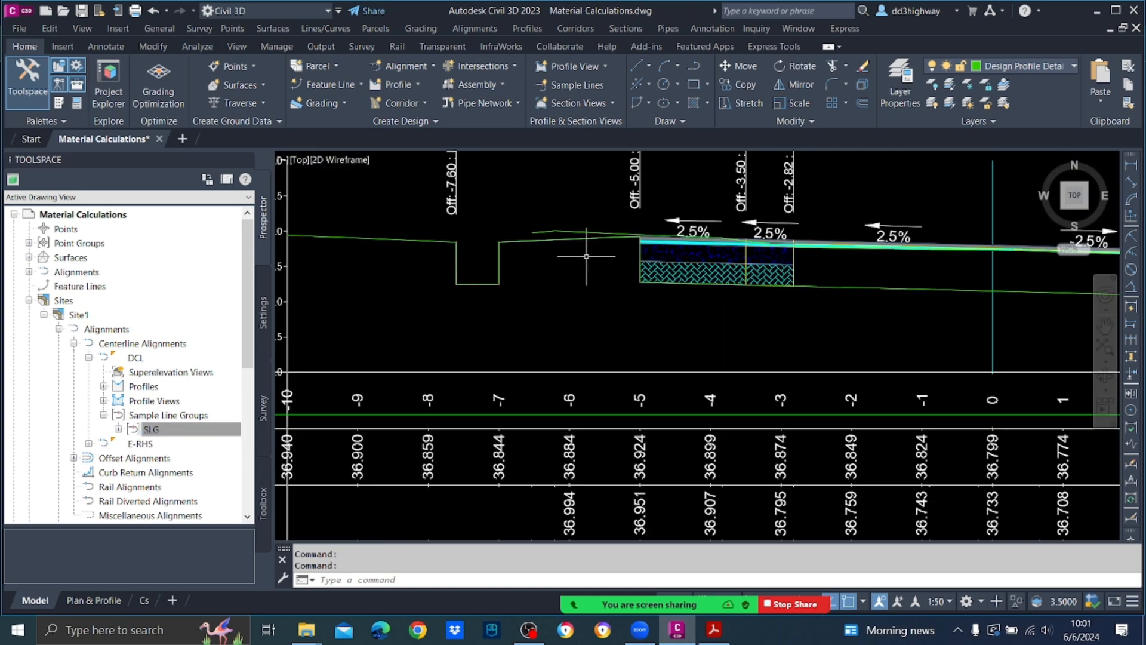
{"action": "scroll", "coordinate": [570, 240], "scroll_direction": "down", "scroll_amount": 2}
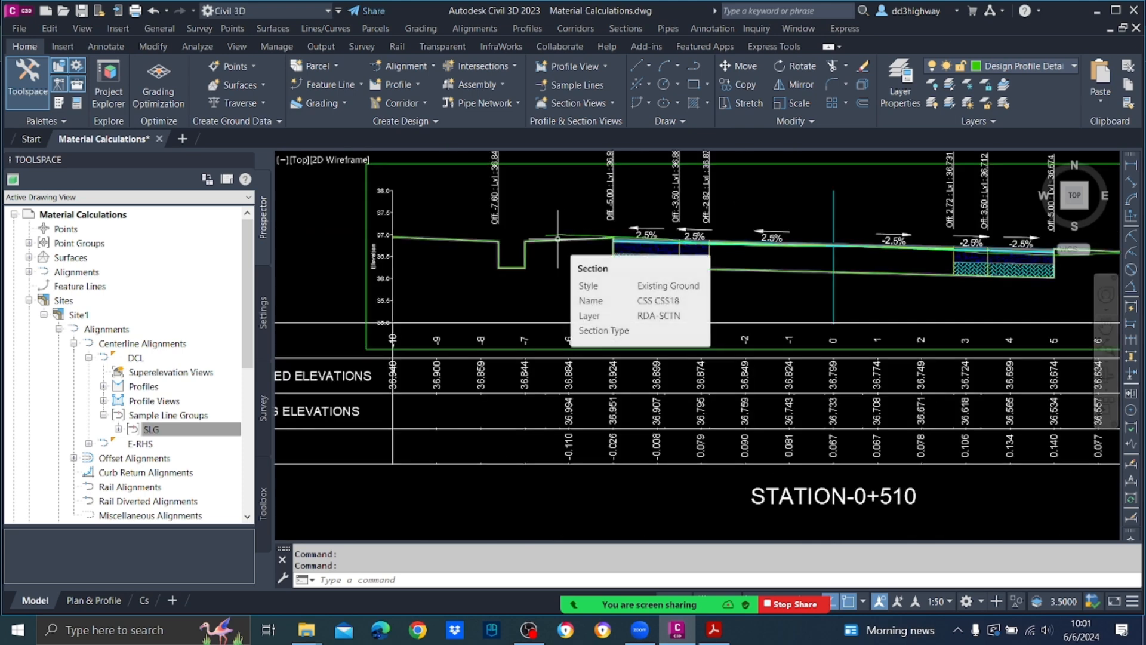
{"action": "left_click", "coordinate": [558, 239]}
{"action": "scroll", "coordinate": [687, 251], "scroll_direction": "down", "scroll_amount": 3}
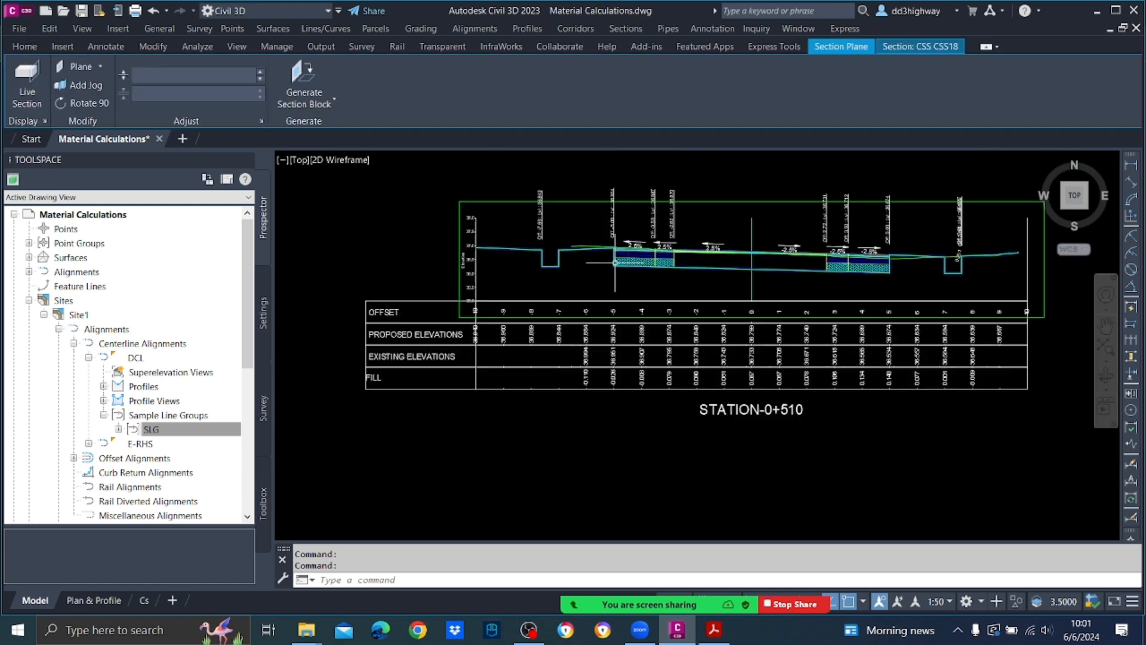
Examine both sides of the CSS CSS18 surface line on the cross section at station 0+510, clearing and reselecting it.
{"action": "scroll", "coordinate": [802, 249], "scroll_direction": "up", "scroll_amount": 3}
{"action": "scroll", "coordinate": [802, 249], "scroll_direction": "up", "scroll_amount": 2}
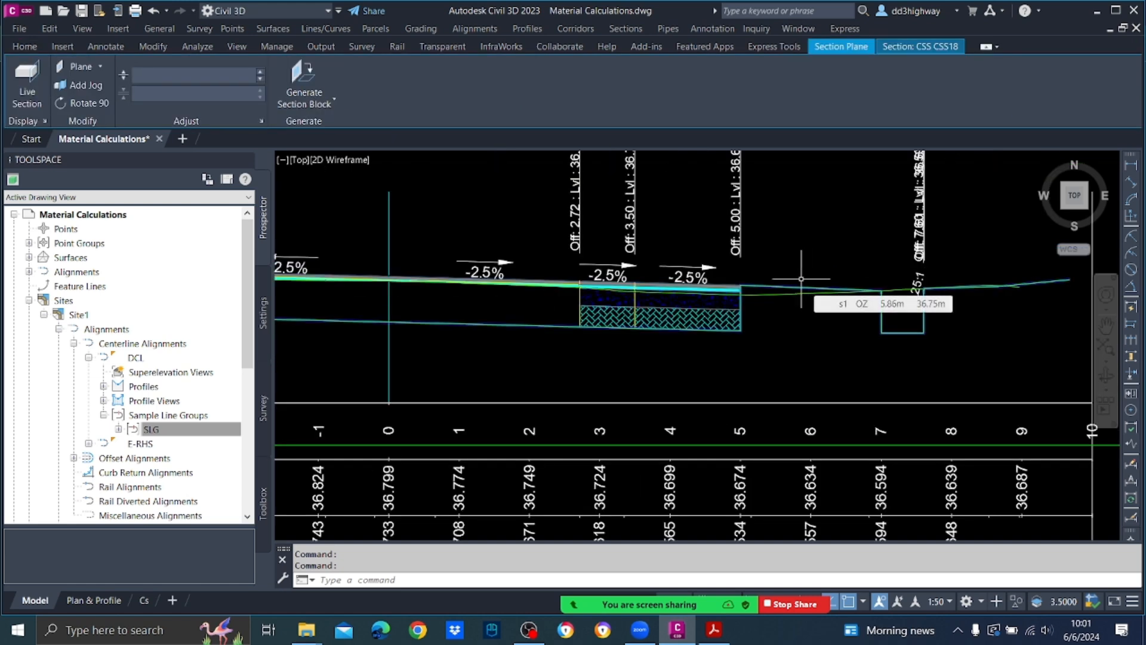
{"action": "key", "text": "Escape"}
{"action": "scroll", "coordinate": [802, 279], "scroll_direction": "down", "scroll_amount": 4}
{"action": "scroll", "coordinate": [522, 273], "scroll_direction": "up", "scroll_amount": 4}
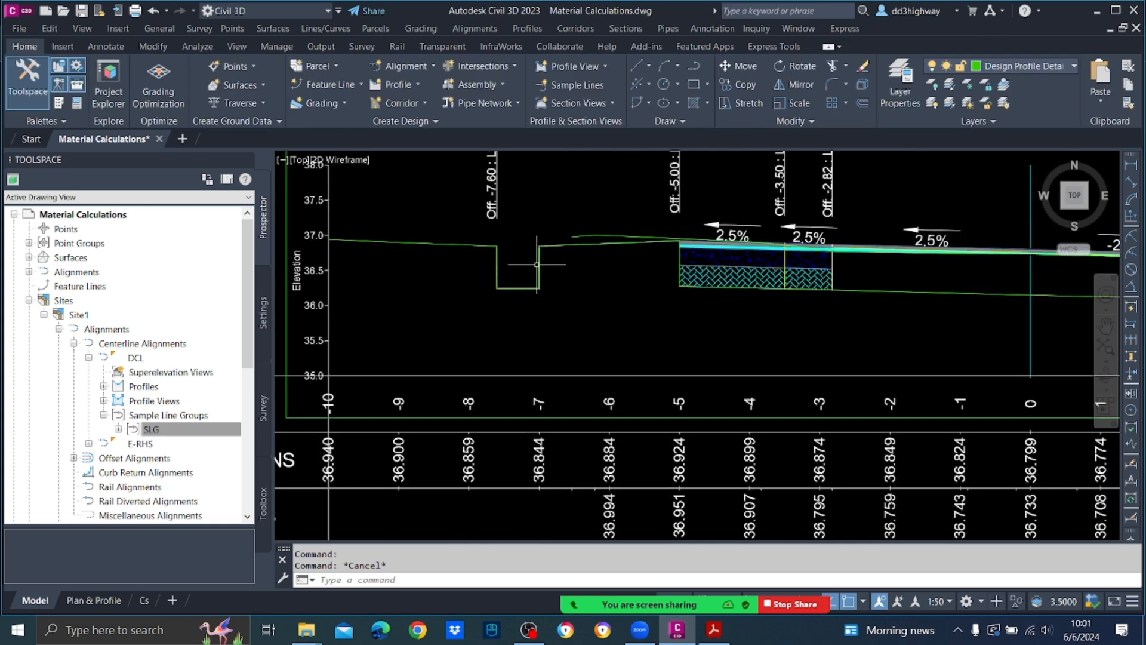
{"action": "left_click", "coordinate": [566, 245]}
{"action": "scroll", "coordinate": [589, 264], "scroll_direction": "down", "scroll_amount": 3}
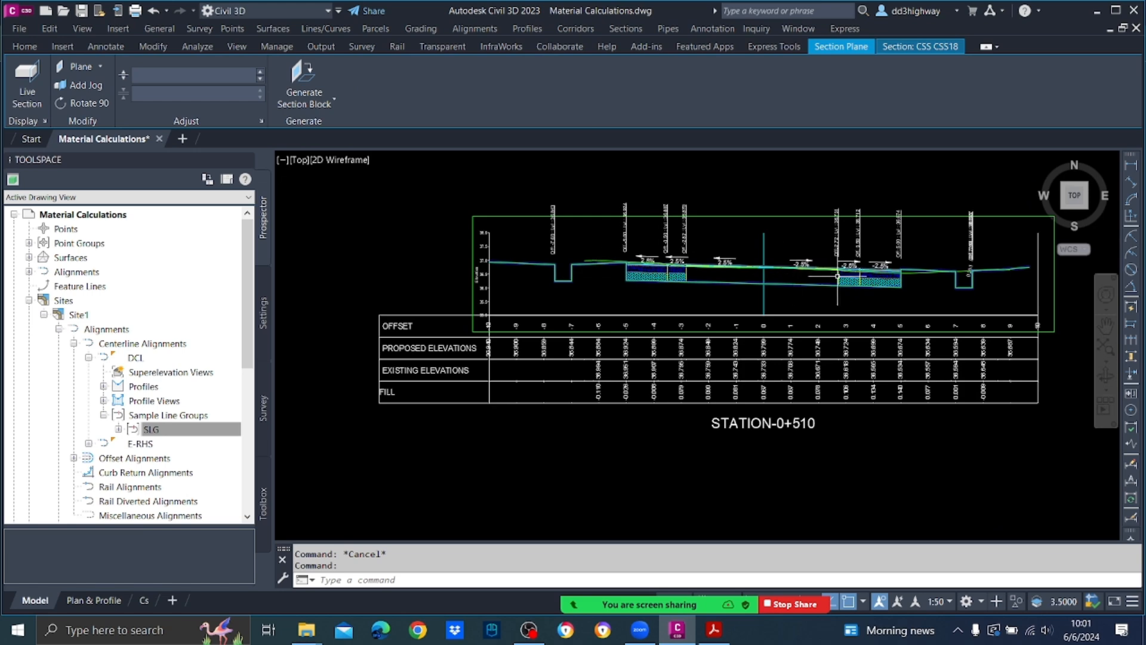
Deselect the line and inspect the cross section at station 0+520, selecting its existing ground line EG (1).
{"action": "scroll", "coordinate": [858, 285], "scroll_direction": "up", "scroll_amount": 1}
{"action": "scroll", "coordinate": [802, 276], "scroll_direction": "down", "scroll_amount": 3}
{"action": "middle_click_drag", "start_coordinate": [1034, 221], "coordinate": [539, 284]}
{"action": "scroll", "coordinate": [890, 326], "scroll_direction": "up", "scroll_amount": 3}
{"action": "scroll", "coordinate": [797, 343], "scroll_direction": "up", "scroll_amount": 7}
{"action": "key", "text": "Escape"}
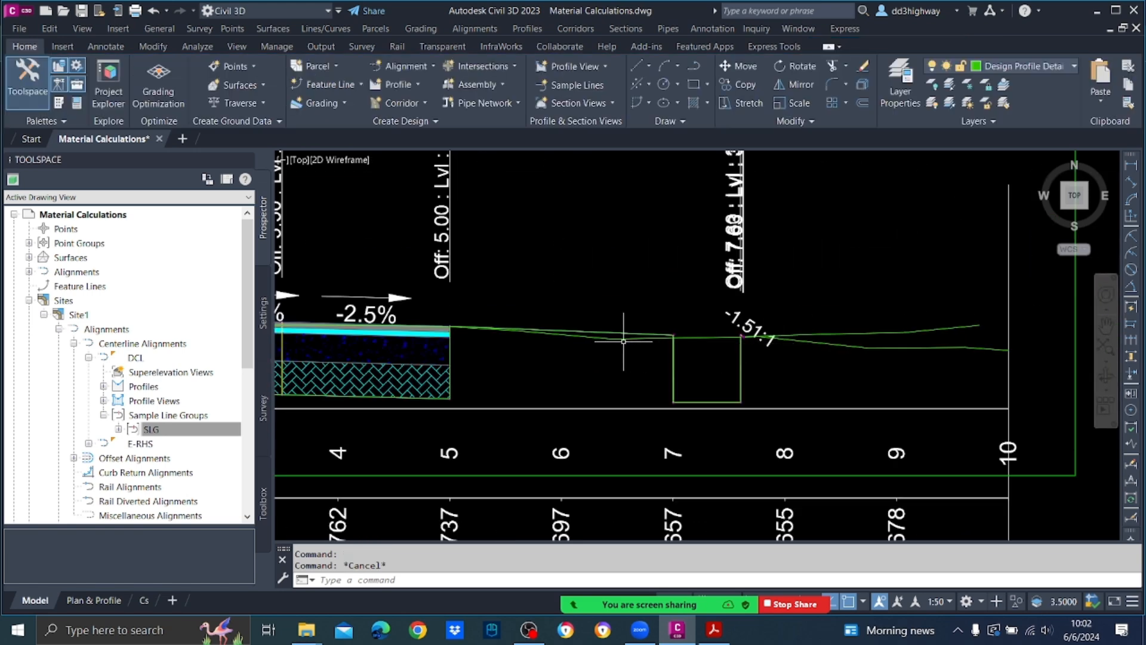
{"action": "left_click", "coordinate": [606, 337]}
{"action": "scroll", "coordinate": [604, 350], "scroll_direction": "down", "scroll_amount": 2}
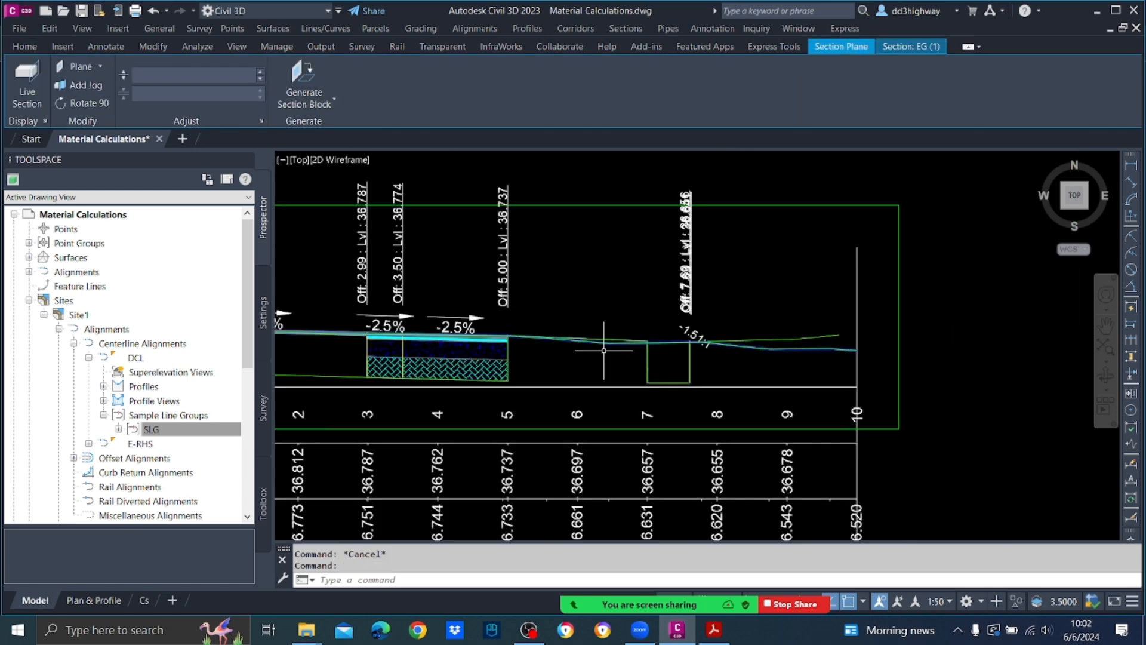
{"action": "scroll", "coordinate": [524, 341], "scroll_direction": "down", "scroll_amount": 3}
{"action": "scroll", "coordinate": [890, 309], "scroll_direction": "up", "scroll_amount": 5}
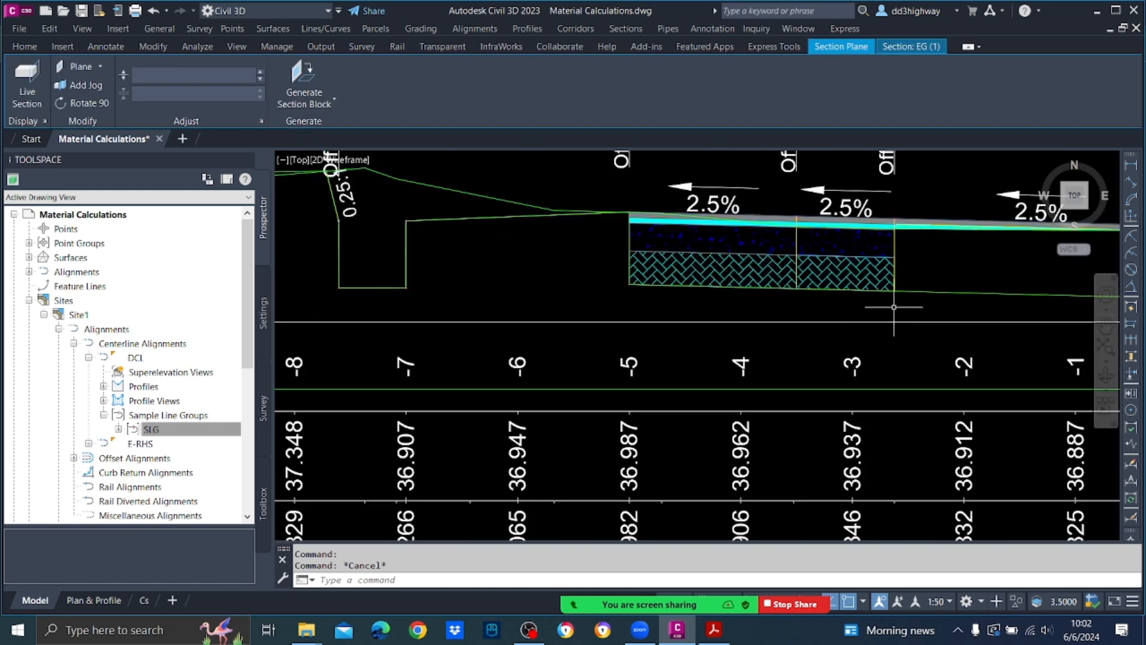
Examine the CSS CSS18 corridor surface line across the section at station 0+520 by selecting it, and clear the selection.
{"action": "left_click", "coordinate": [934, 292]}
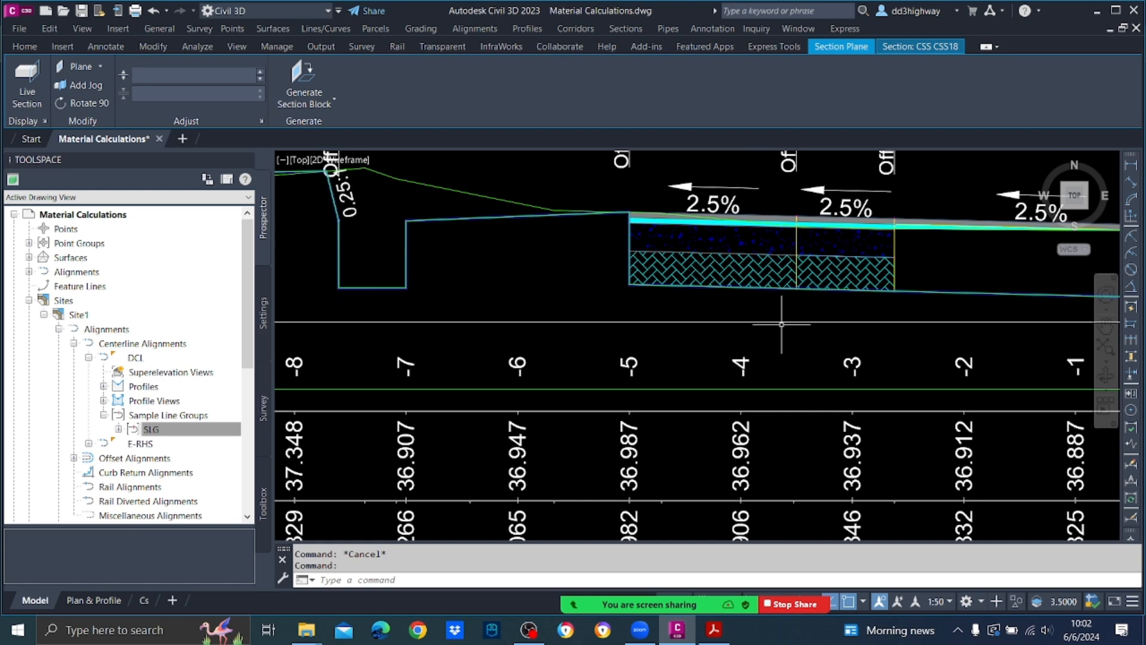
{"action": "scroll", "coordinate": [777, 316], "scroll_direction": "down", "scroll_amount": 3}
{"action": "scroll", "coordinate": [699, 294], "scroll_direction": "up", "scroll_amount": 3}
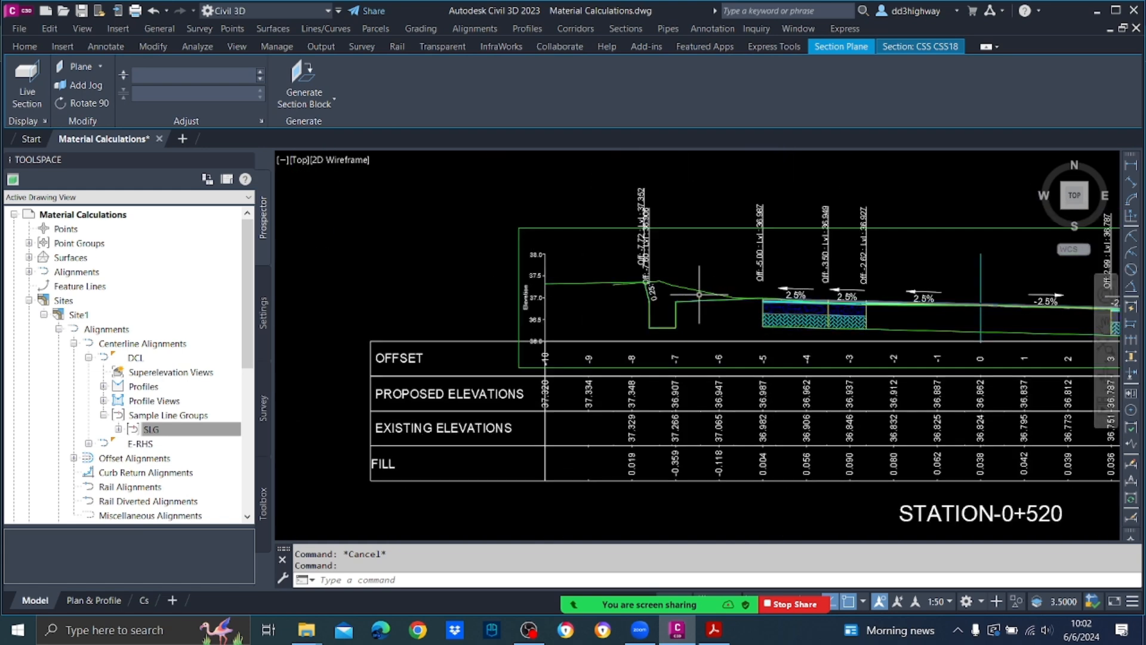
{"action": "key", "text": "Escape"}
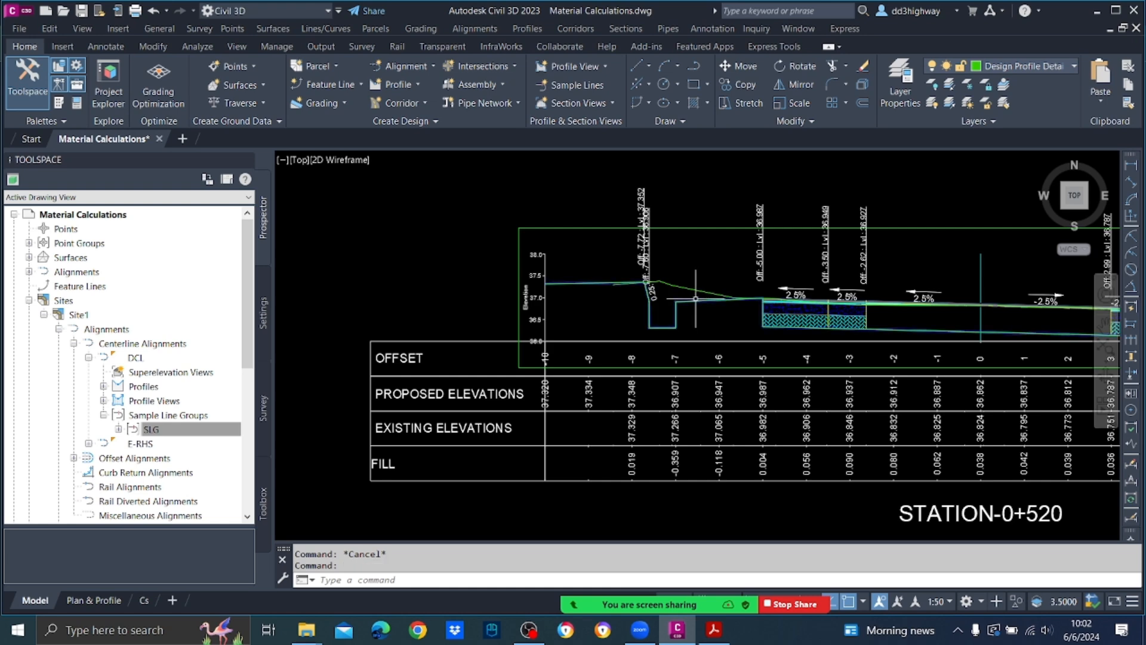
{"action": "left_click", "coordinate": [788, 293]}
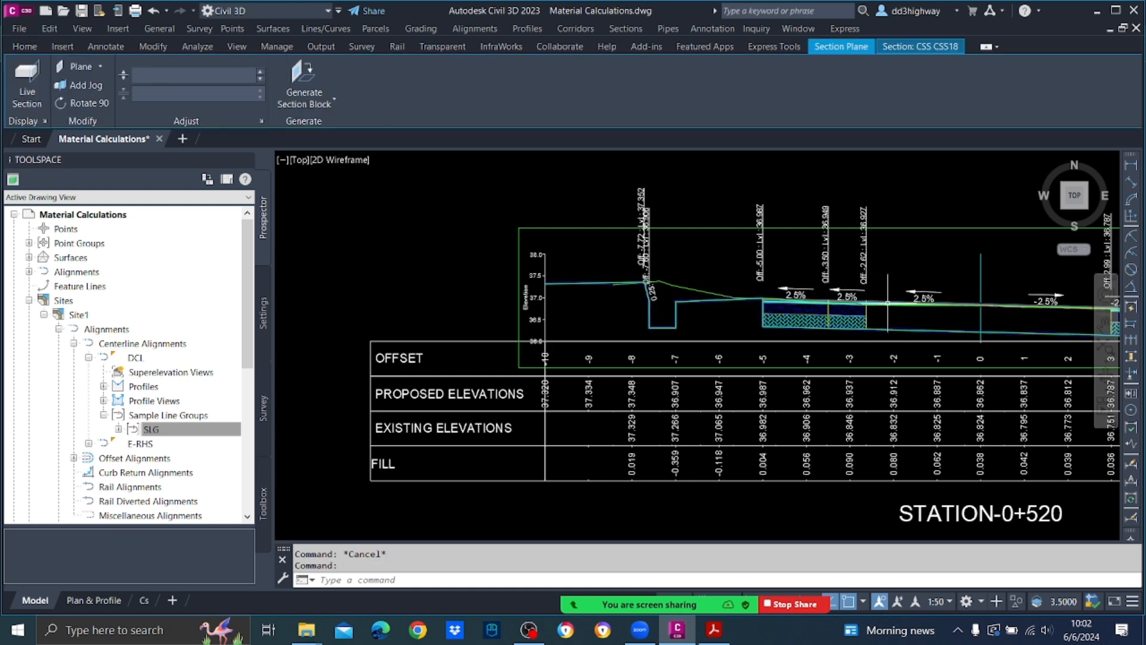
{"action": "middle_click_drag", "start_coordinate": [927, 295], "coordinate": [668, 263]}
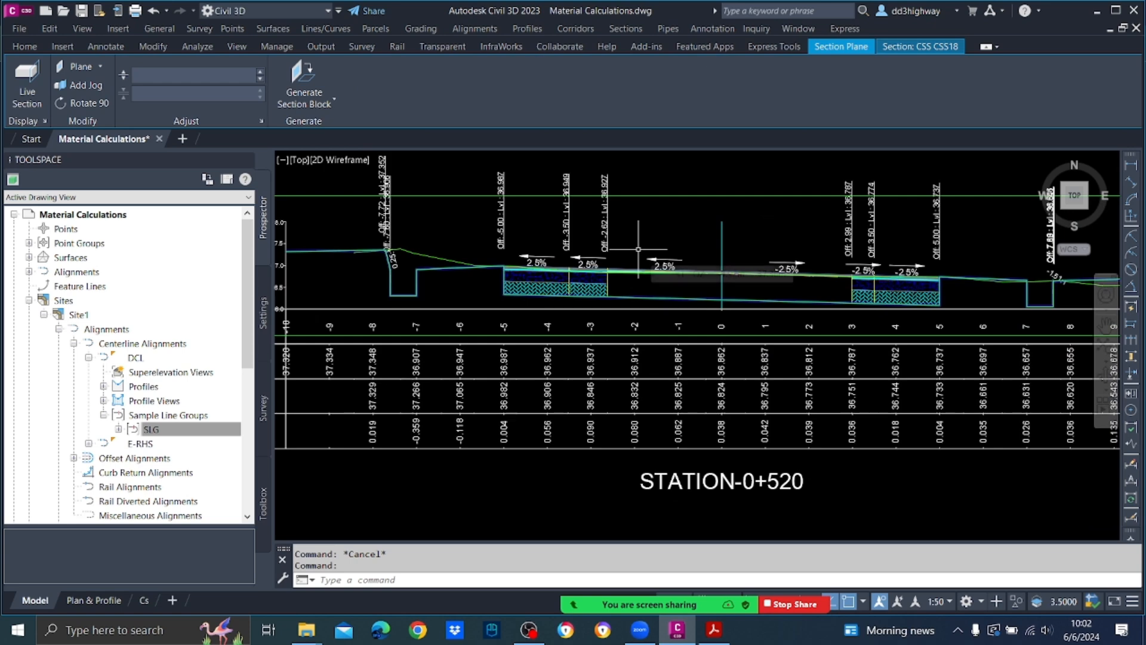
{"action": "key", "text": "Escape"}
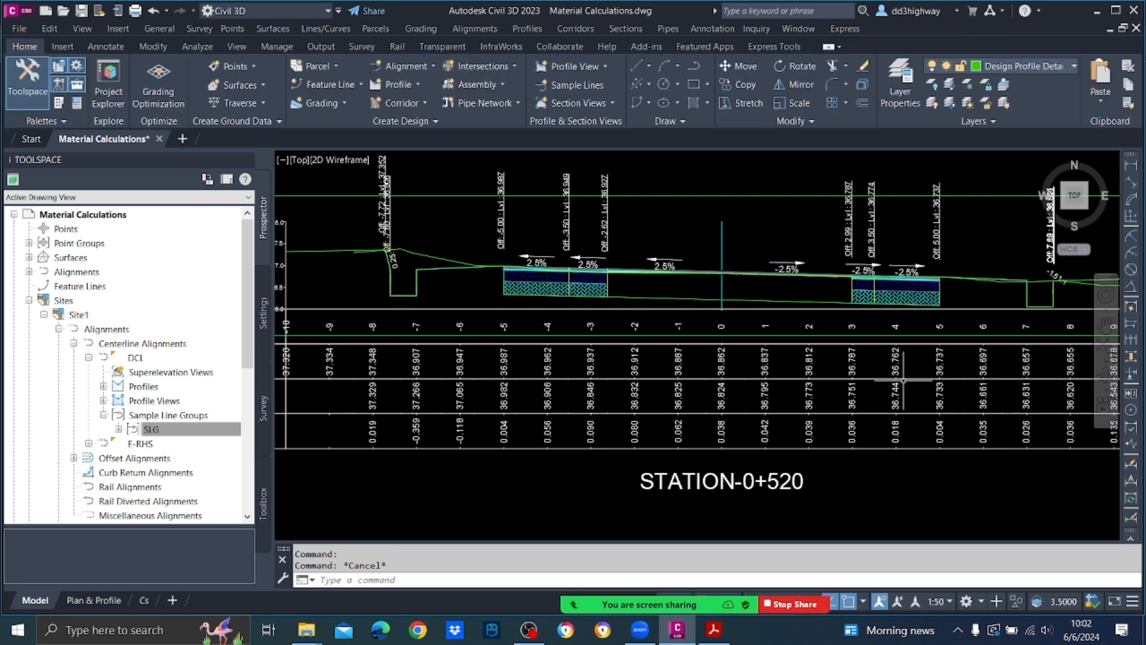
Switch to the C3D Guide PDF to read the instructions following the corridor surface sampling, and return to Civil 3D.
{"action": "left_click", "coordinate": [713, 629]}
{"action": "scroll", "coordinate": [694, 325], "scroll_direction": "down", "scroll_amount": 2}
{"action": "scroll", "coordinate": [693, 325], "scroll_direction": "down", "scroll_amount": 10}
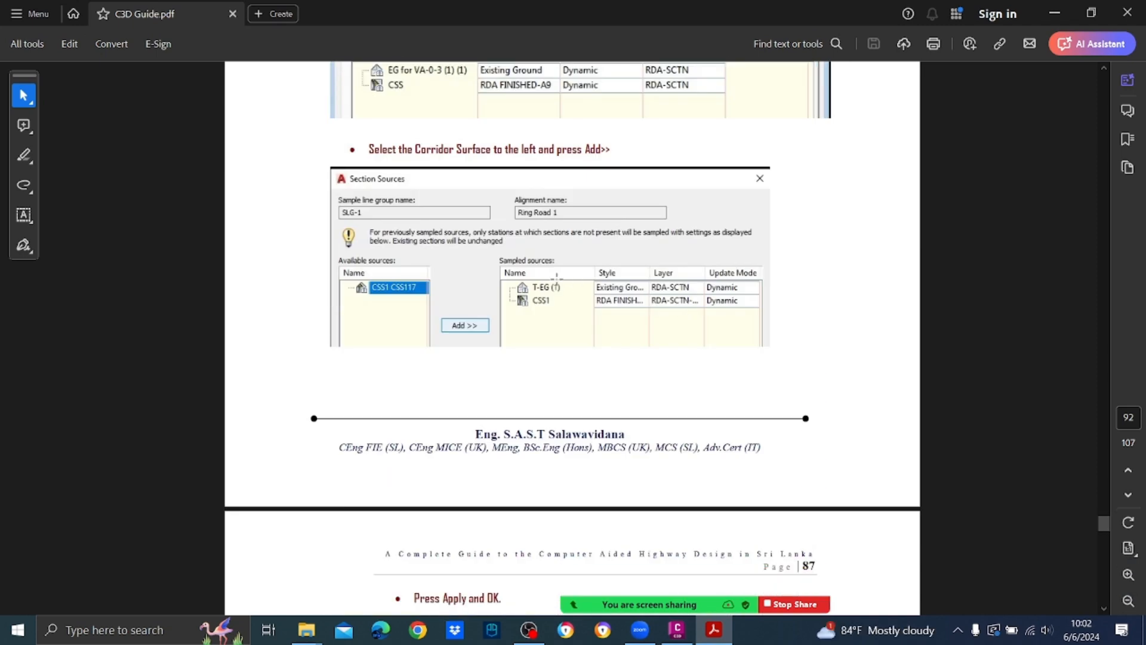
{"action": "scroll", "coordinate": [556, 278], "scroll_direction": "down", "scroll_amount": 10}
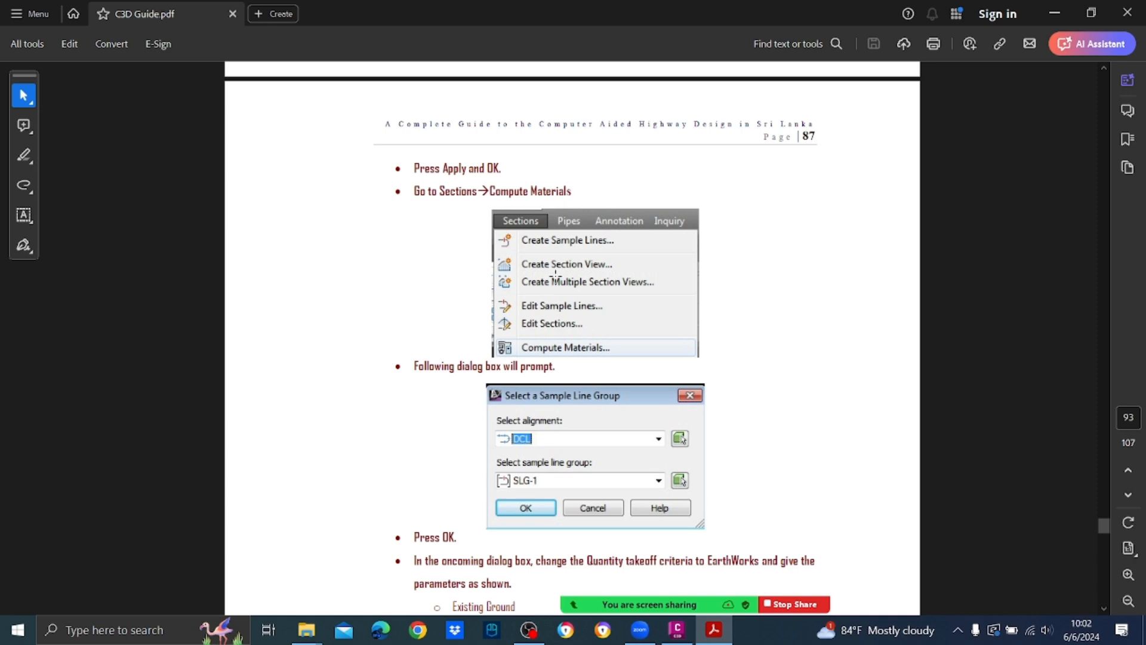
{"action": "left_click", "coordinate": [677, 629]}
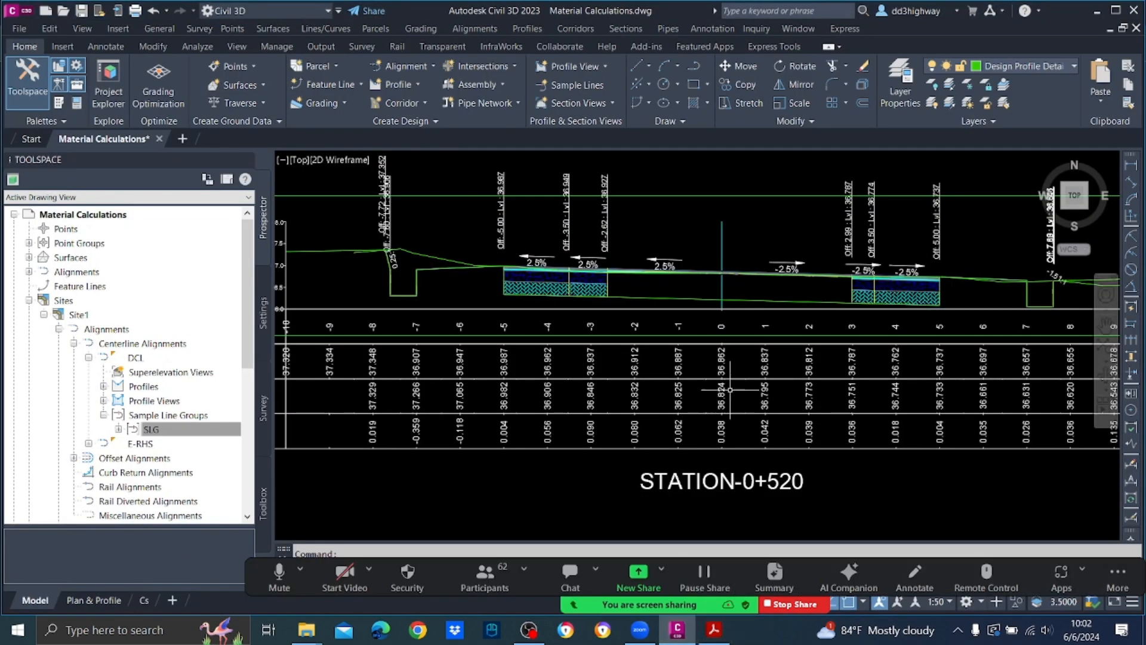
{"action": "key", "text": "Escape"}
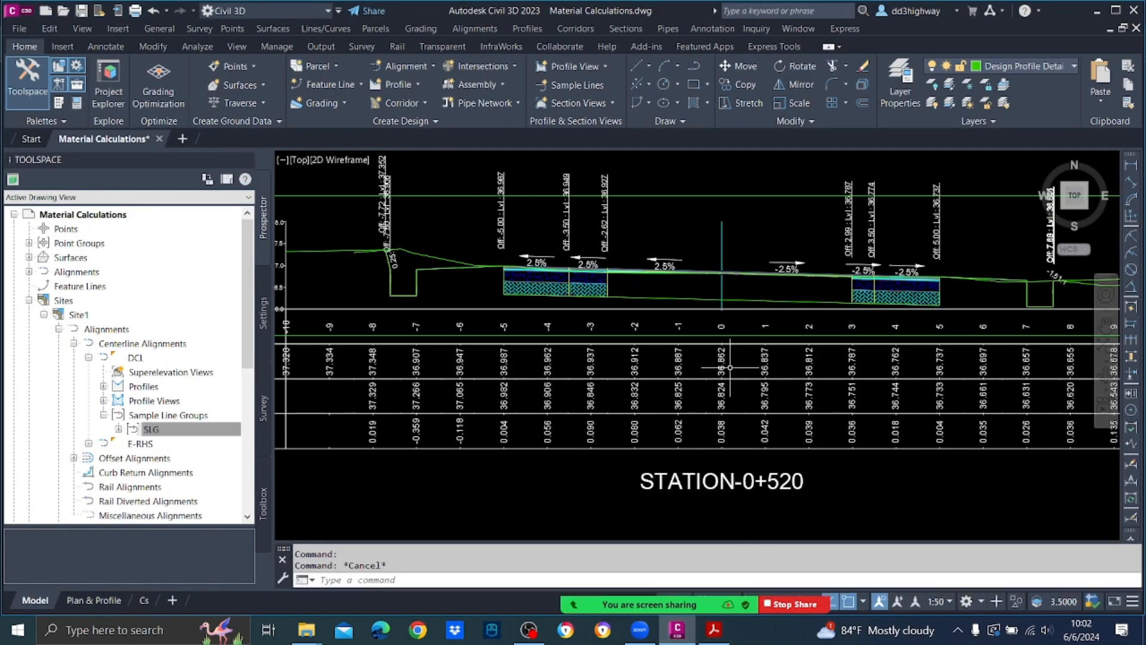
Close the Toolspace and start the Compute Materials command for the sections.
{"action": "left_click", "coordinate": [245, 160]}
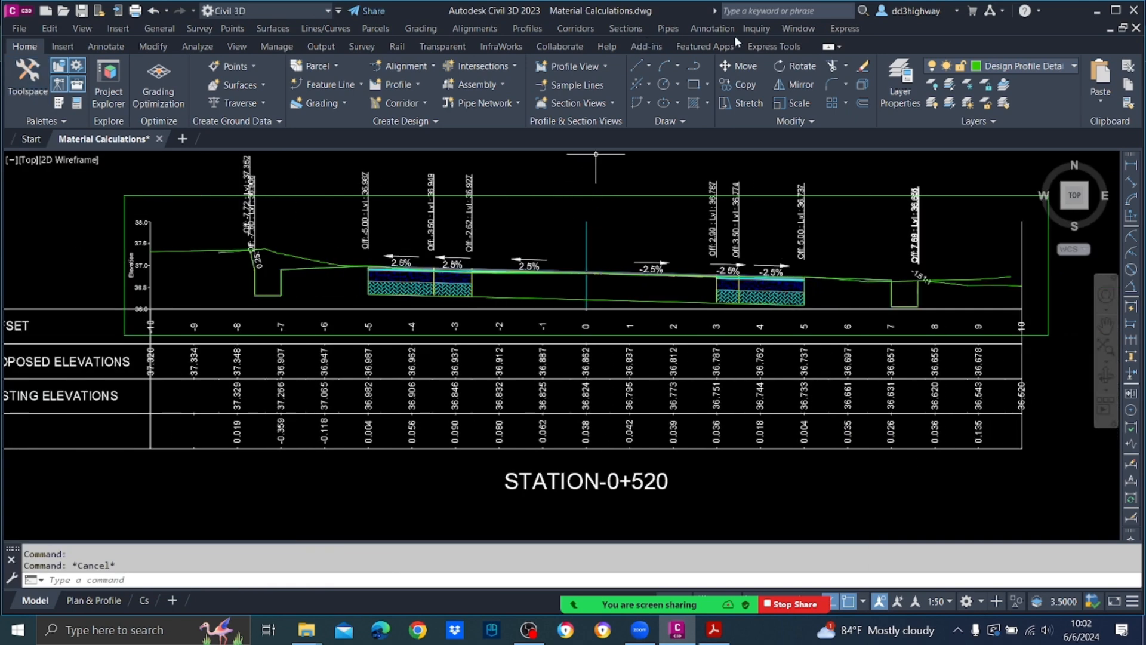
{"action": "left_click", "coordinate": [618, 30]}
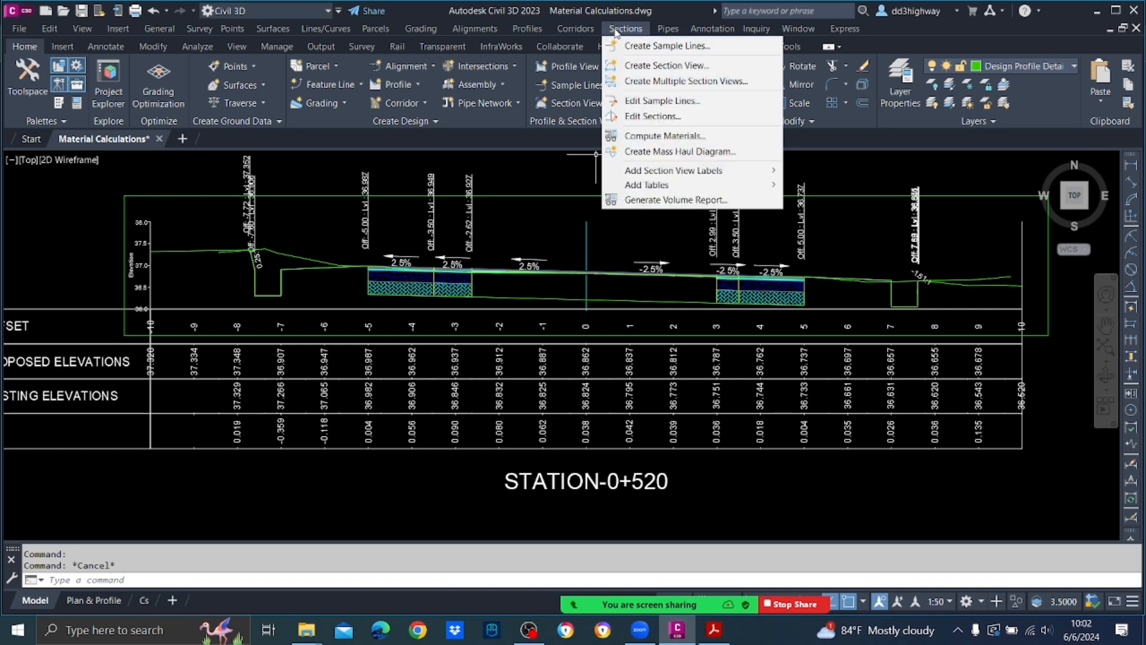
{"action": "left_click", "coordinate": [716, 136]}
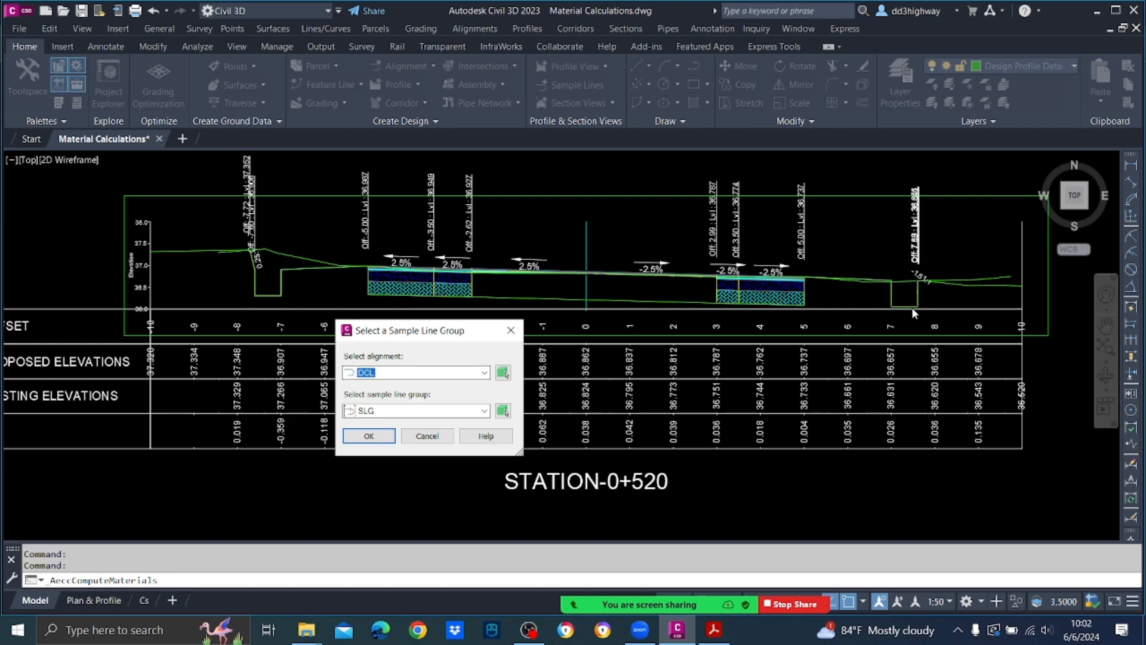
Check the C3D guide, then accept alignment DCL and sample line group SLG for the material computation.
{"action": "left_click", "coordinate": [714, 629]}
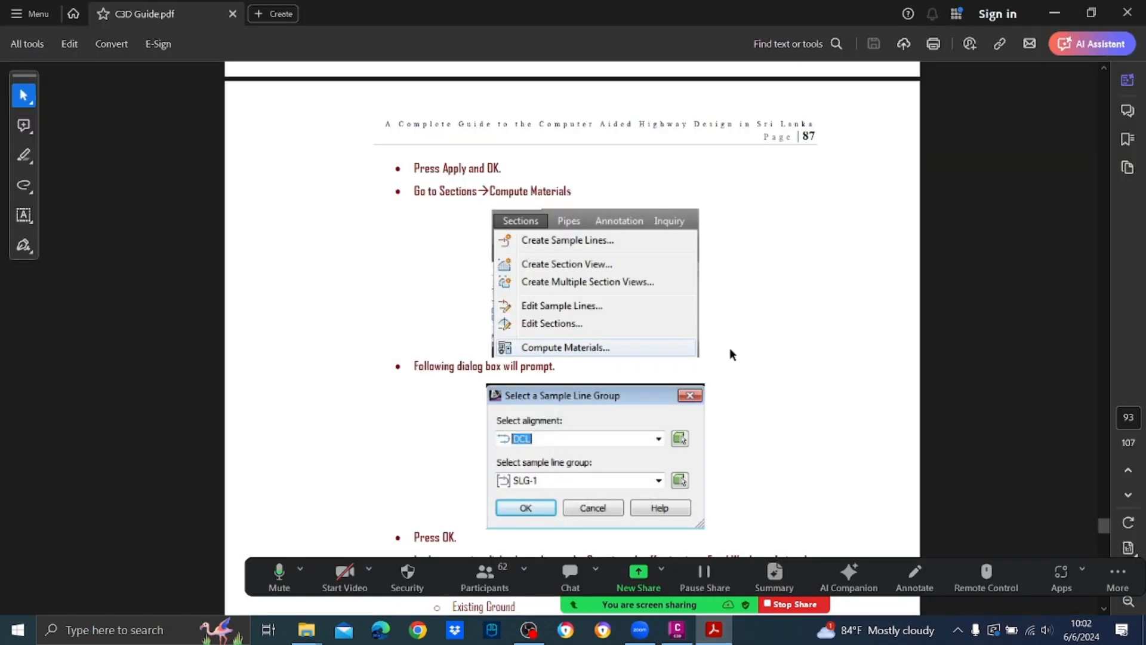
{"action": "scroll", "coordinate": [732, 338], "scroll_direction": "down", "scroll_amount": 2}
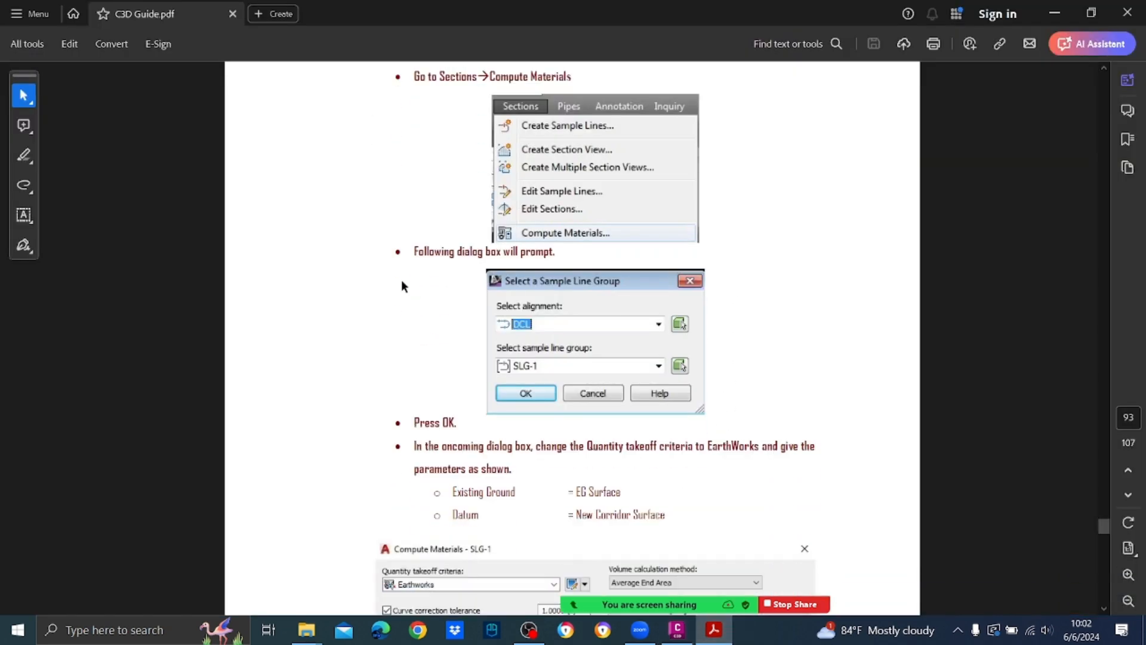
{"action": "left_click", "coordinate": [677, 630]}
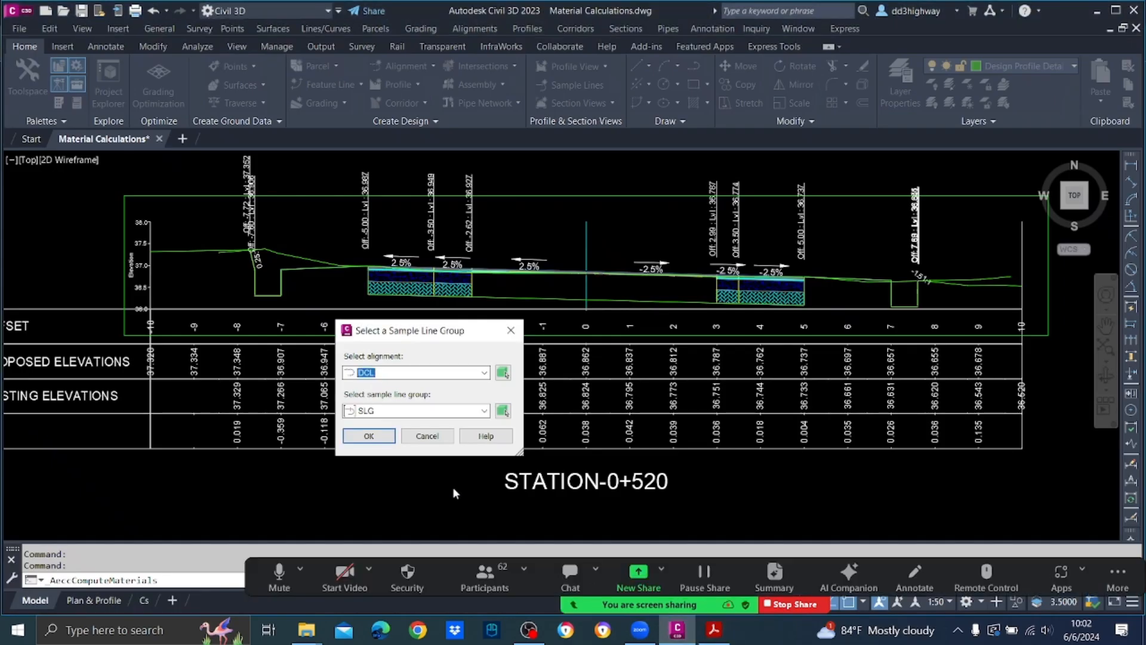
{"action": "left_click", "coordinate": [458, 373]}
{"action": "left_click", "coordinate": [458, 373]}
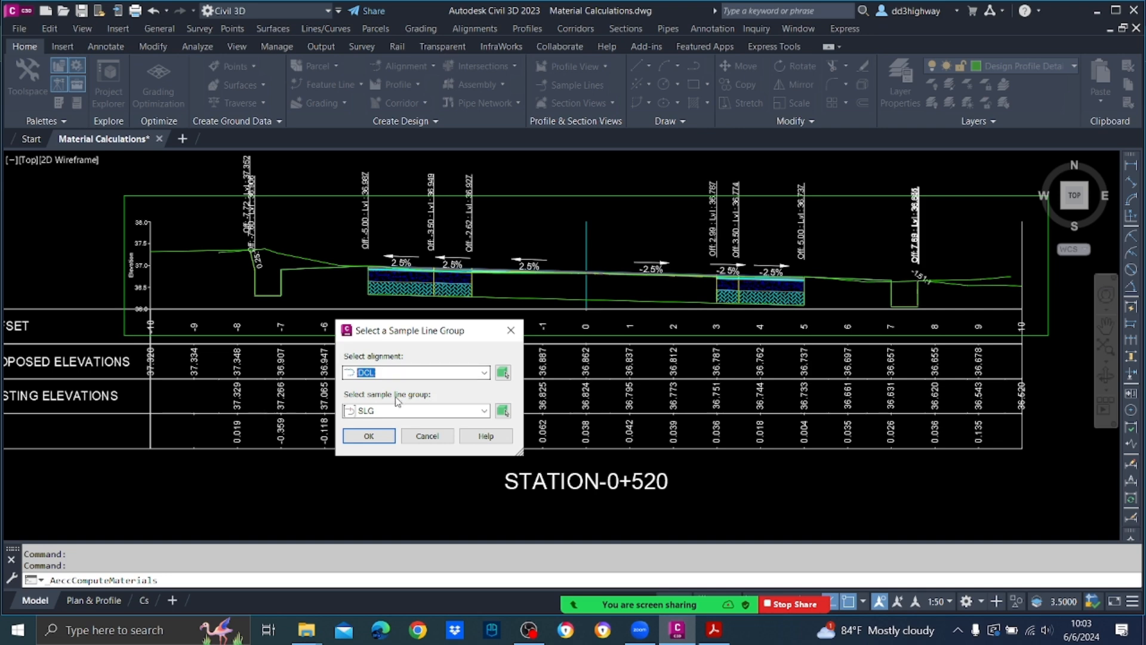
{"action": "left_click", "coordinate": [464, 414]}
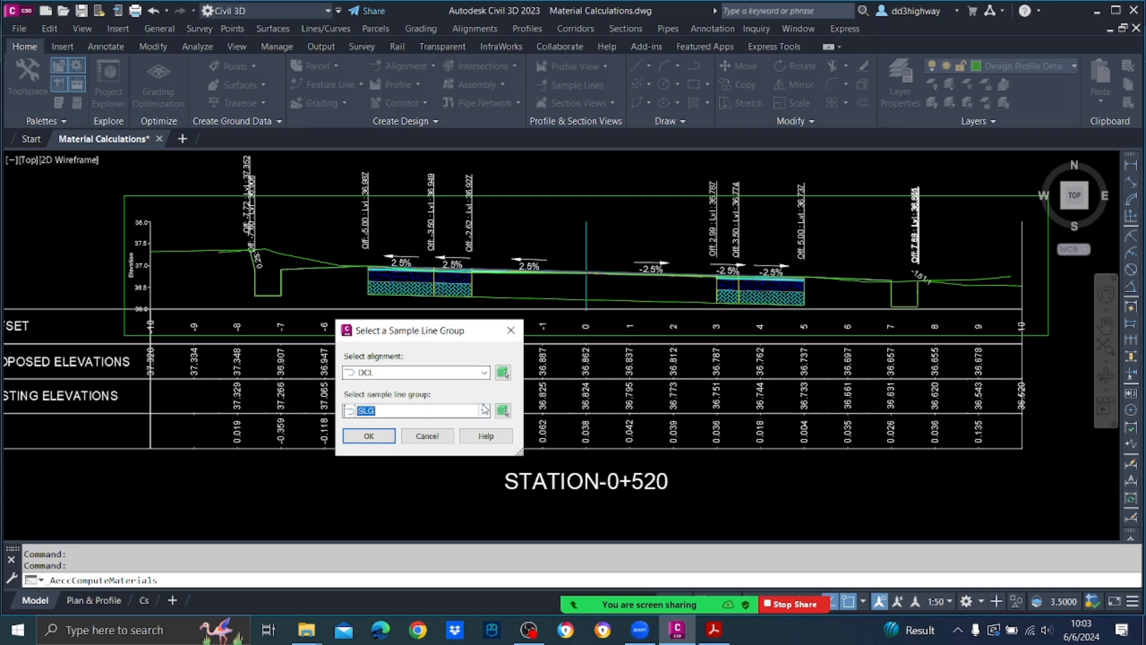
{"action": "left_click", "coordinate": [385, 439]}
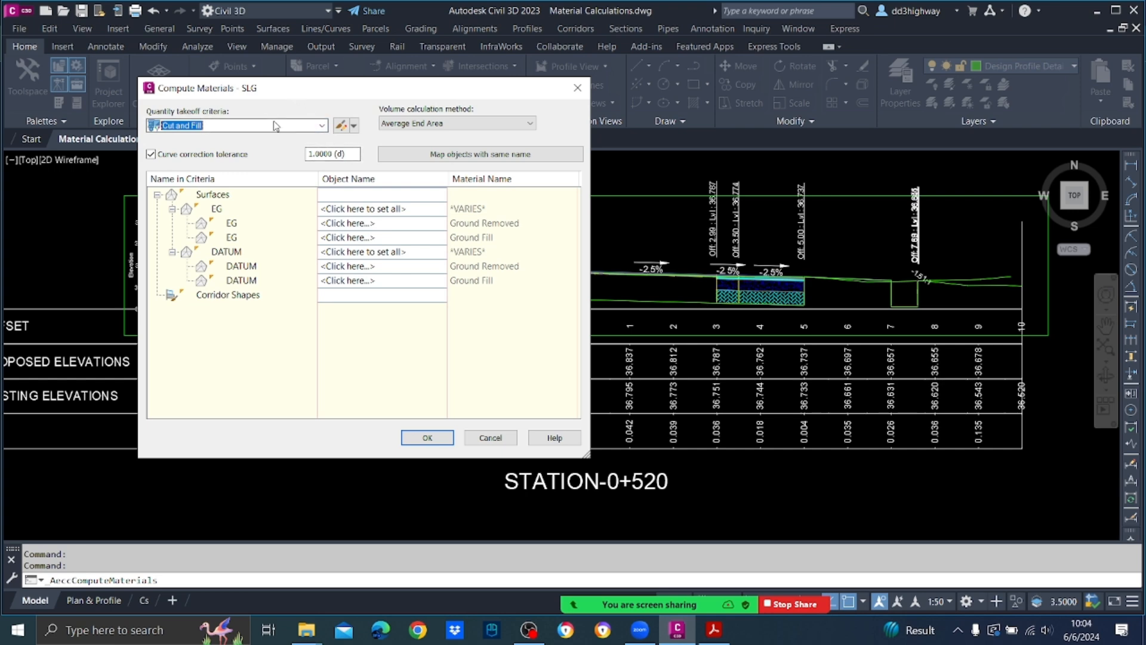
Set the quantity takeoff criteria to Earthworks and assign EG (1) as the Existing Ground surface.
{"action": "left_click", "coordinate": [292, 126]}
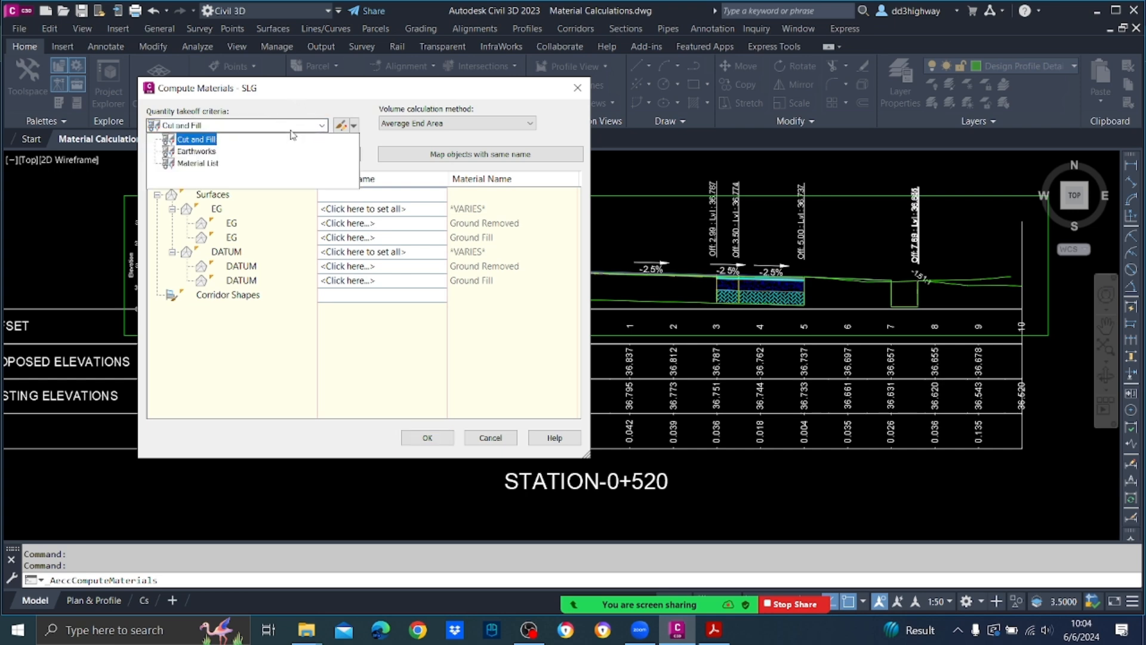
{"action": "left_click", "coordinate": [209, 147]}
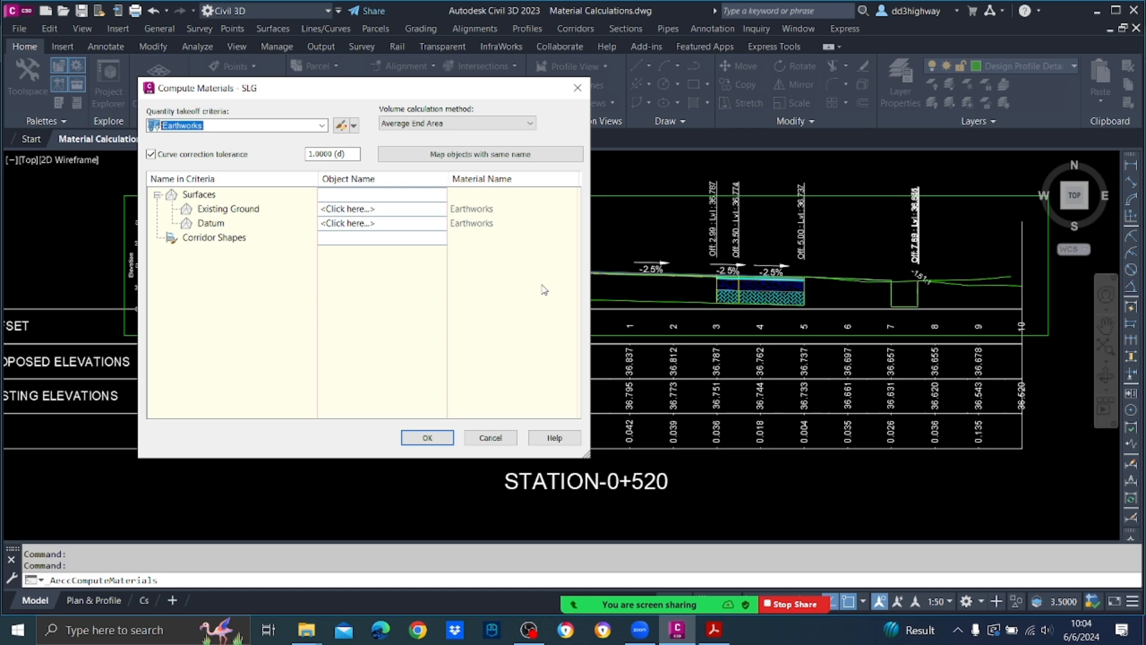
{"action": "left_click", "coordinate": [409, 208]}
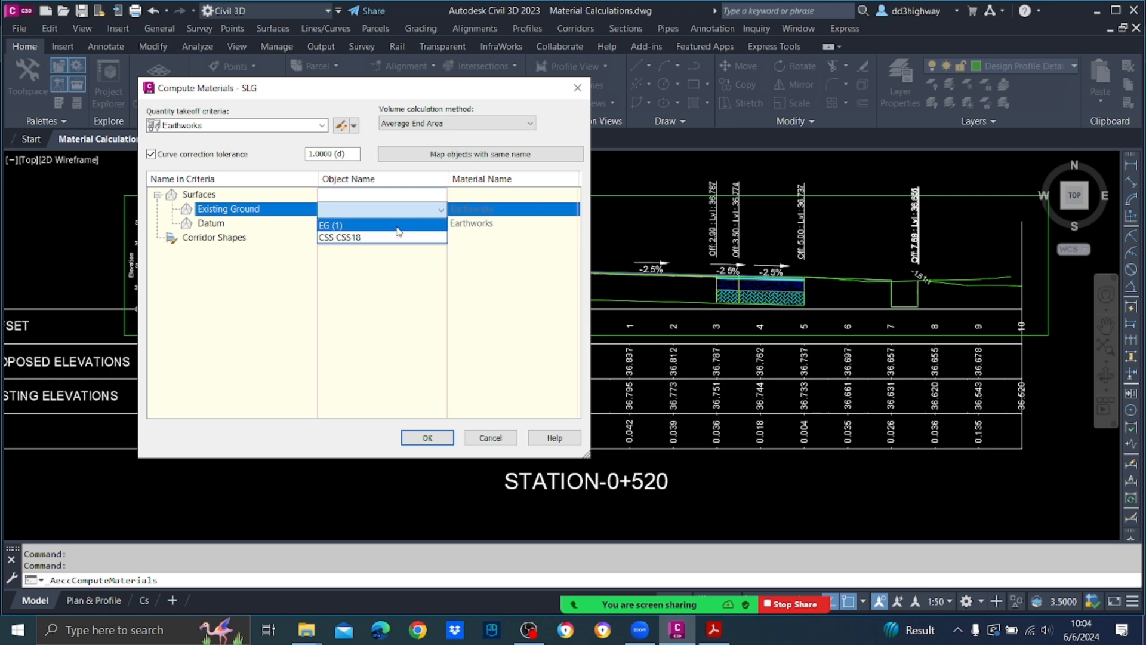
{"action": "left_click", "coordinate": [399, 227]}
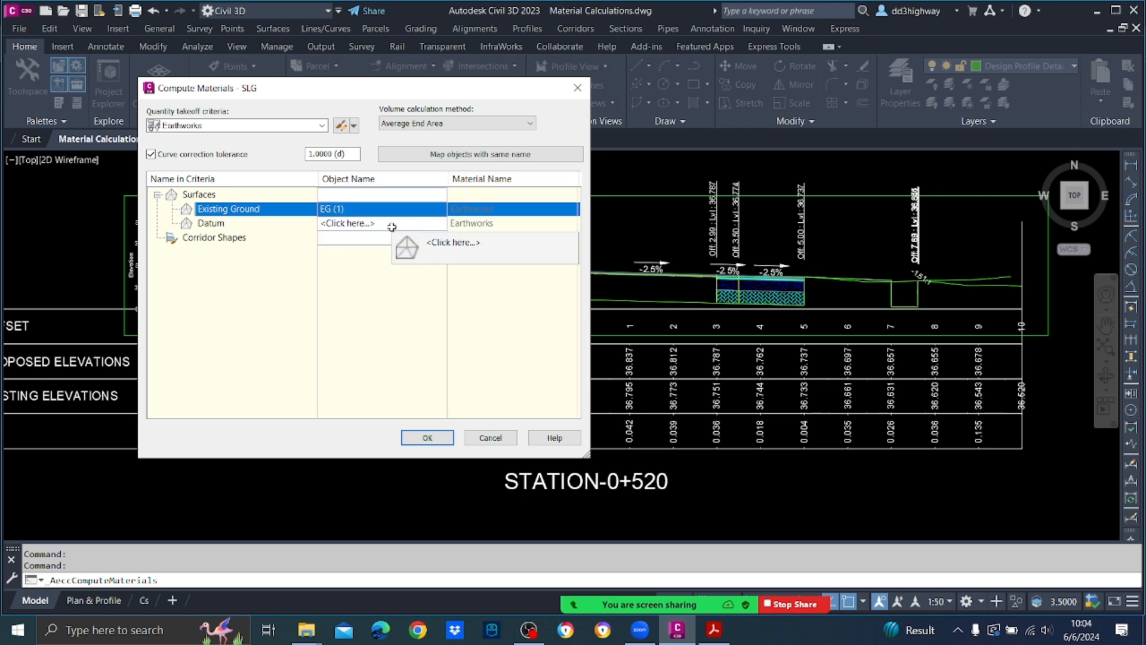
Assign CSS CSS18 as the Datum surface and accept the material computation for SLG.
{"action": "left_click", "coordinate": [392, 227]}
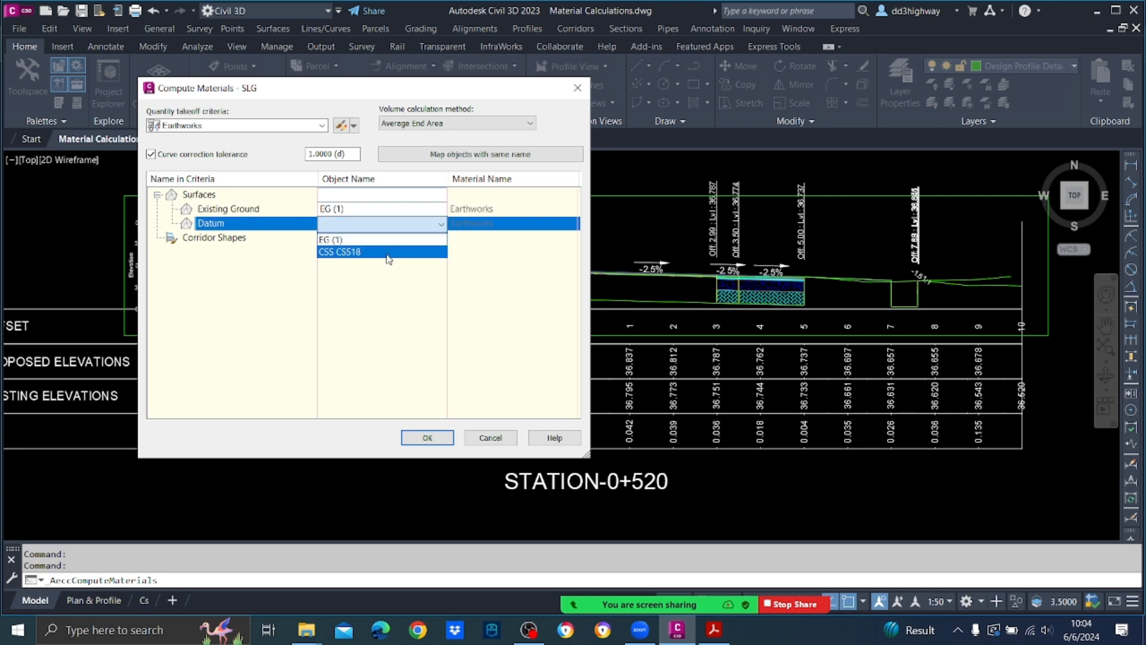
{"action": "left_click", "coordinate": [388, 253]}
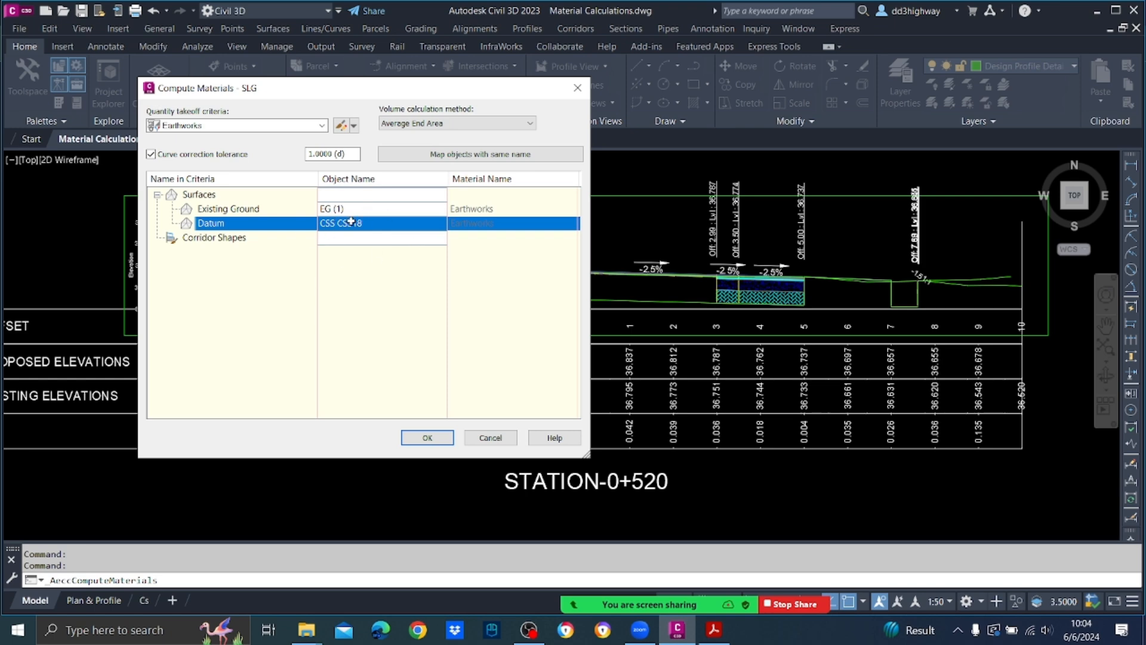
{"action": "left_click", "coordinate": [442, 441]}
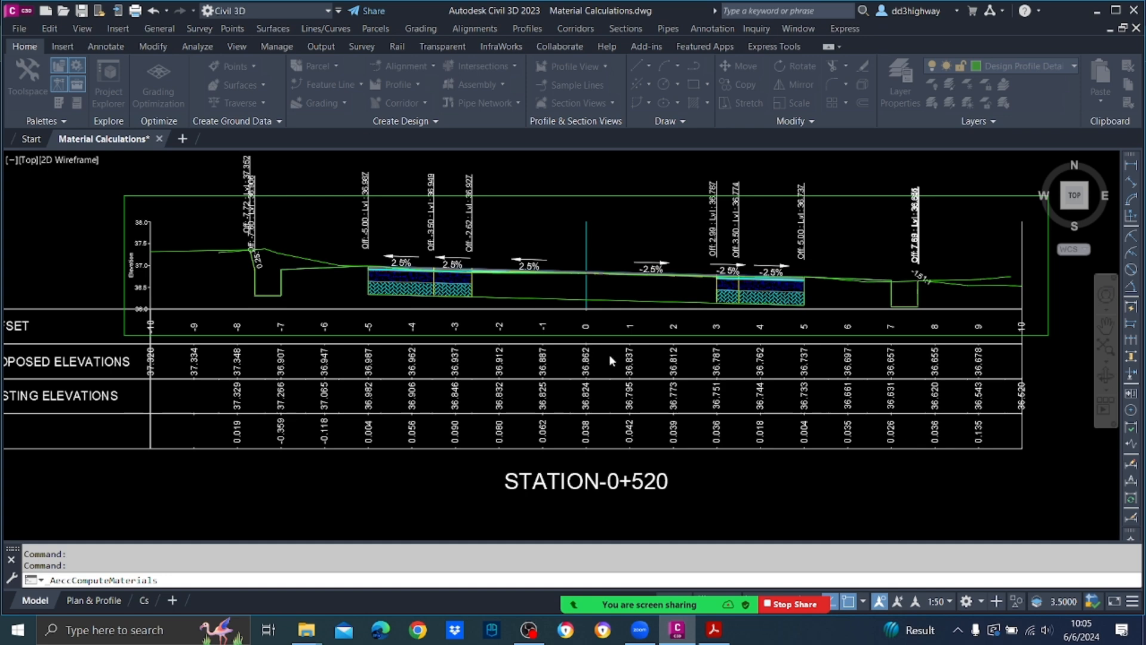
Switch to the C3D Guide PDF to review the Compute Materials settings and read the Generate Volume Report instructions.
{"action": "left_click", "coordinate": [712, 633]}
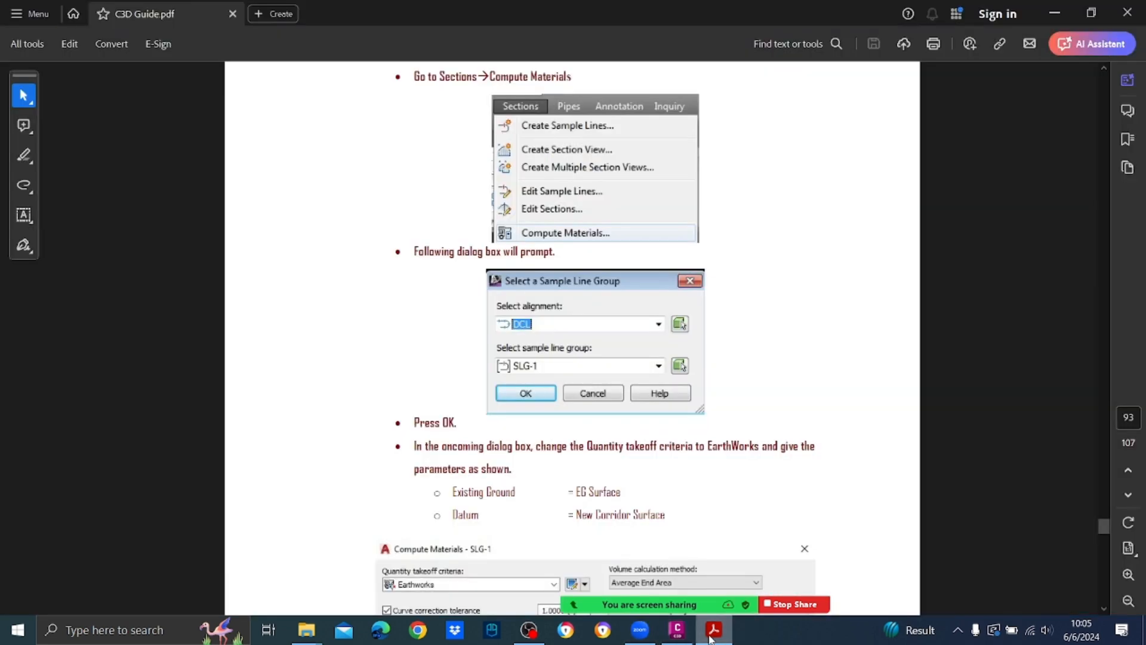
{"action": "scroll", "coordinate": [683, 338], "scroll_direction": "down", "scroll_amount": 2}
{"action": "scroll", "coordinate": [682, 338], "scroll_direction": "down", "scroll_amount": 3}
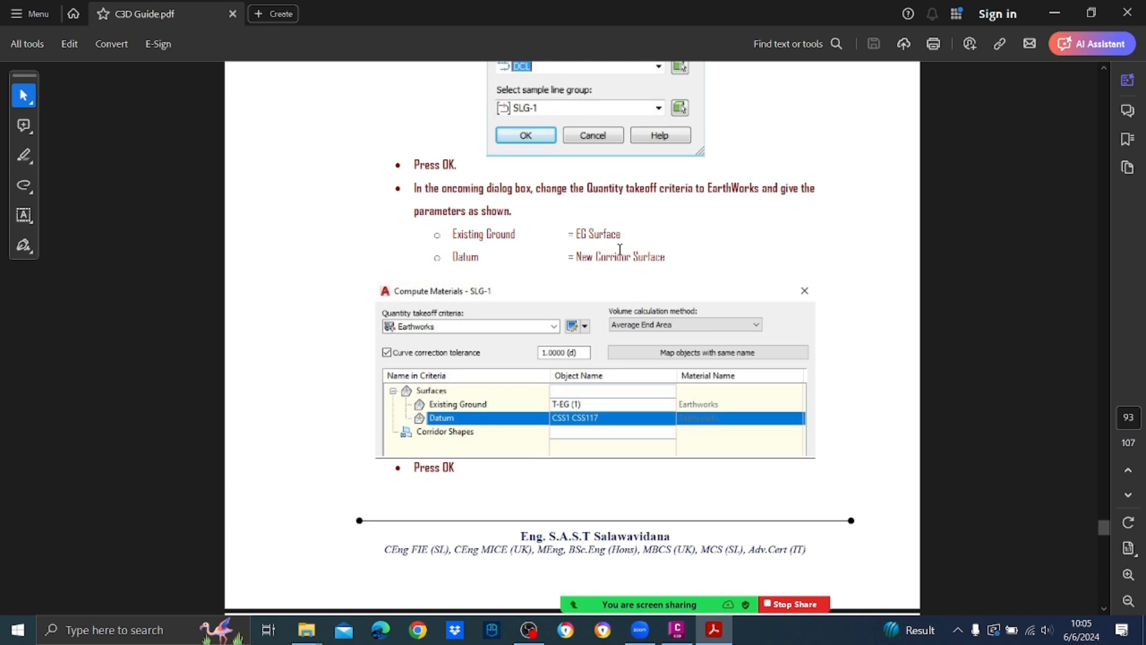
{"action": "scroll", "coordinate": [603, 250], "scroll_direction": "down", "scroll_amount": 10}
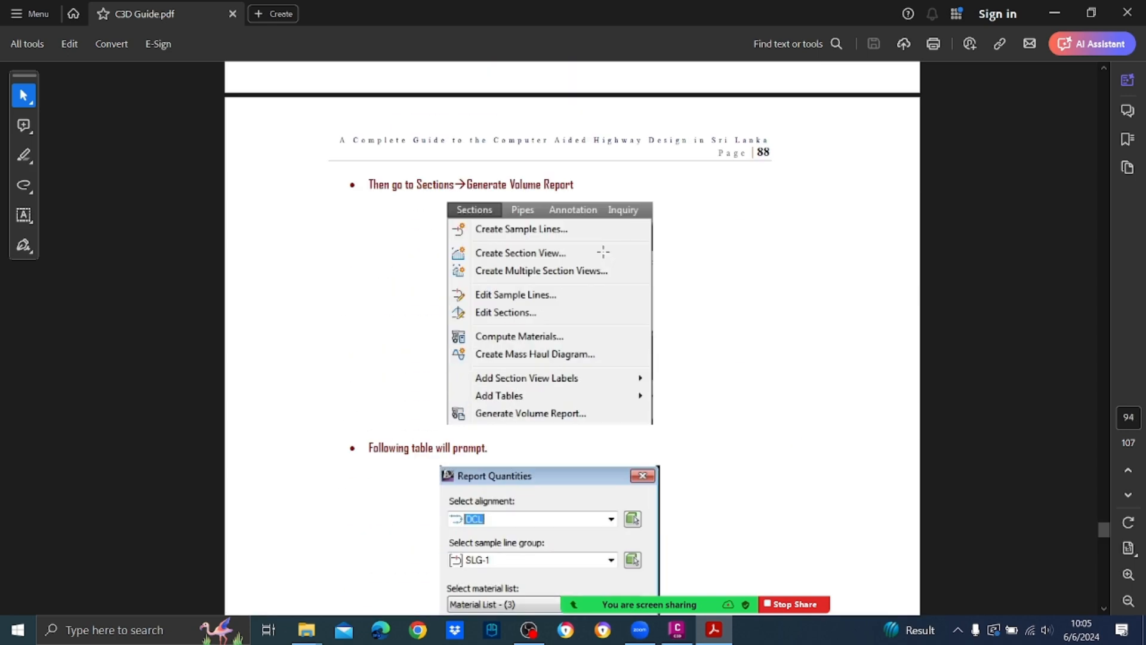
Switch to Civil 3D and examine the computed earthwork areas across the section view at station 0+350.
{"action": "scroll", "coordinate": [603, 251], "scroll_direction": "down", "scroll_amount": 2}
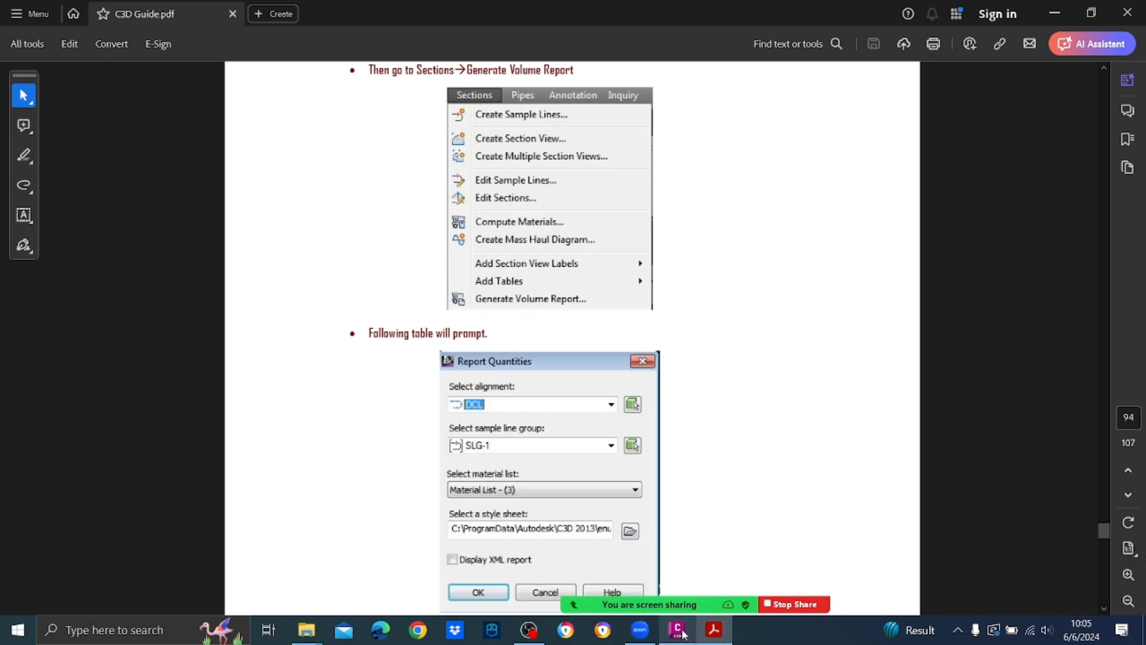
{"action": "left_click", "coordinate": [681, 631]}
{"action": "scroll", "coordinate": [645, 239], "scroll_direction": "down", "scroll_amount": 5}
{"action": "scroll", "coordinate": [614, 235], "scroll_direction": "up", "scroll_amount": 12}
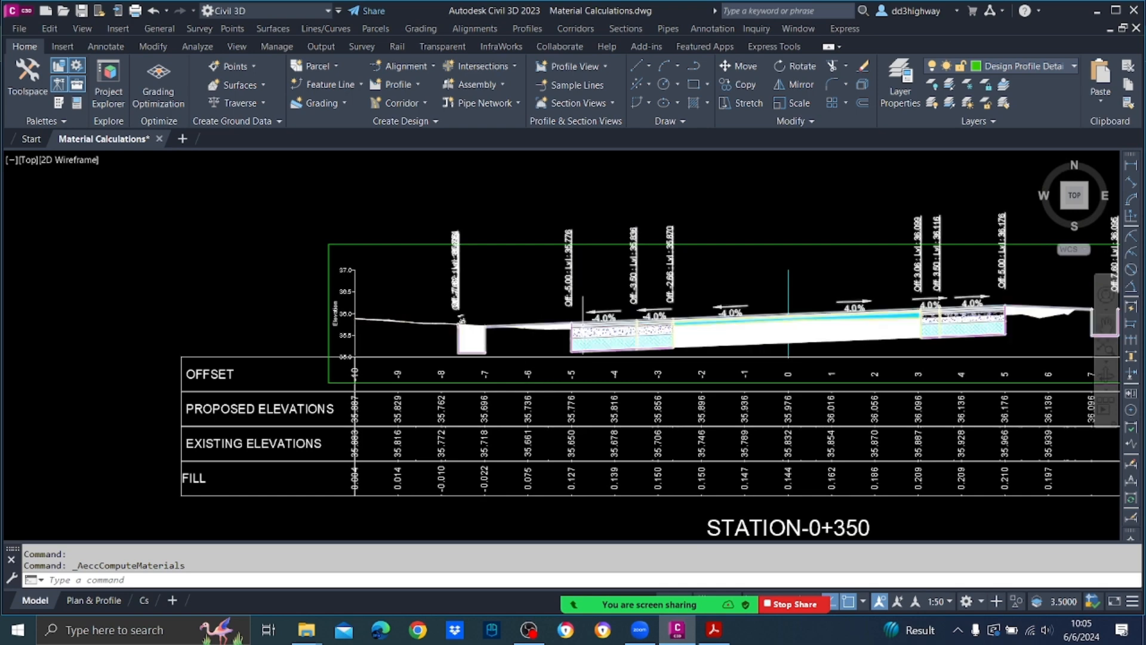
{"action": "scroll", "coordinate": [583, 326], "scroll_direction": "up", "scroll_amount": 6}
{"action": "scroll", "coordinate": [583, 327], "scroll_direction": "down", "scroll_amount": 4}
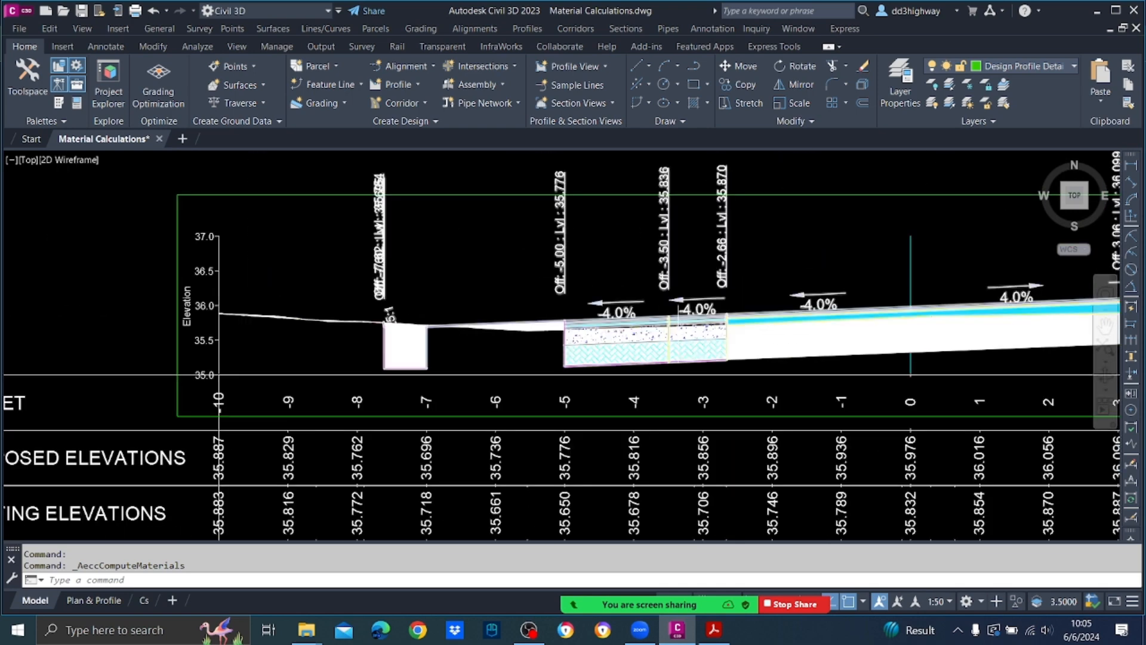
{"action": "scroll", "coordinate": [492, 352], "scroll_direction": "up", "scroll_amount": 2}
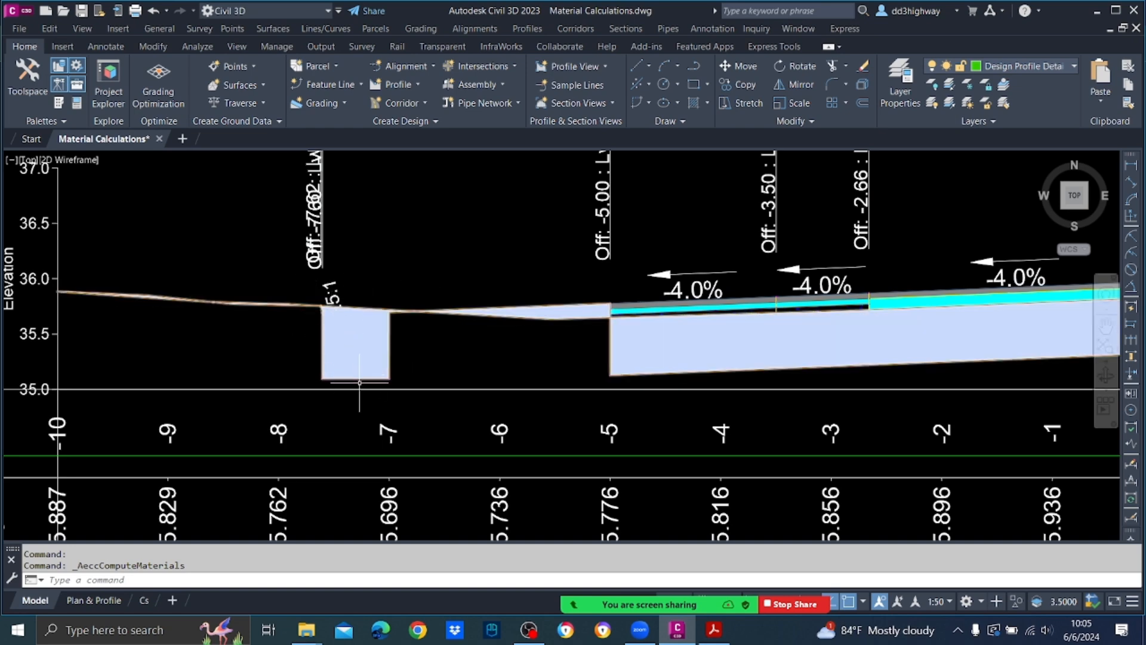
{"action": "scroll", "coordinate": [588, 325], "scroll_direction": "up", "scroll_amount": 2}
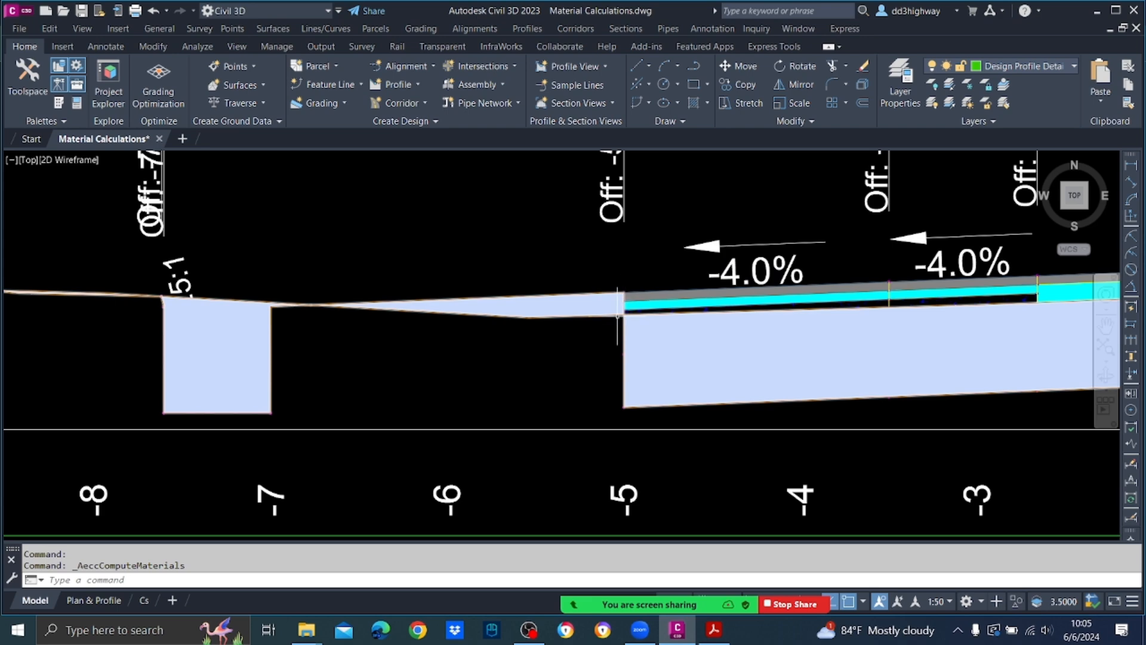
{"action": "middle_click_drag", "start_coordinate": [696, 358], "coordinate": [323, 364]}
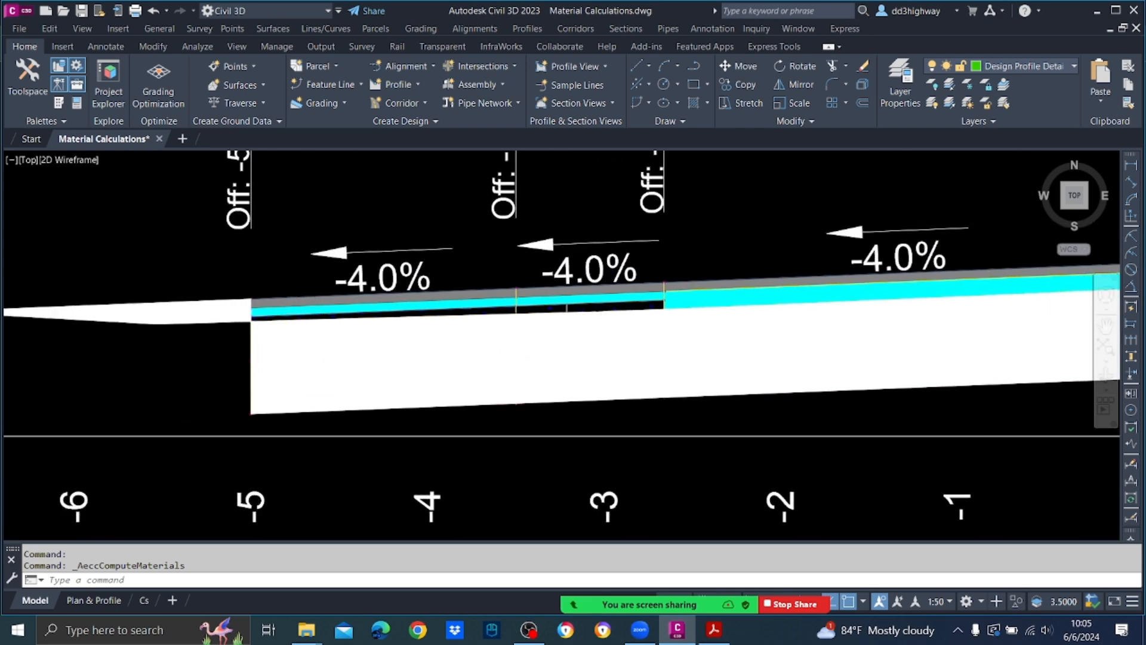
{"action": "scroll", "coordinate": [724, 348], "scroll_direction": "down", "scroll_amount": 1}
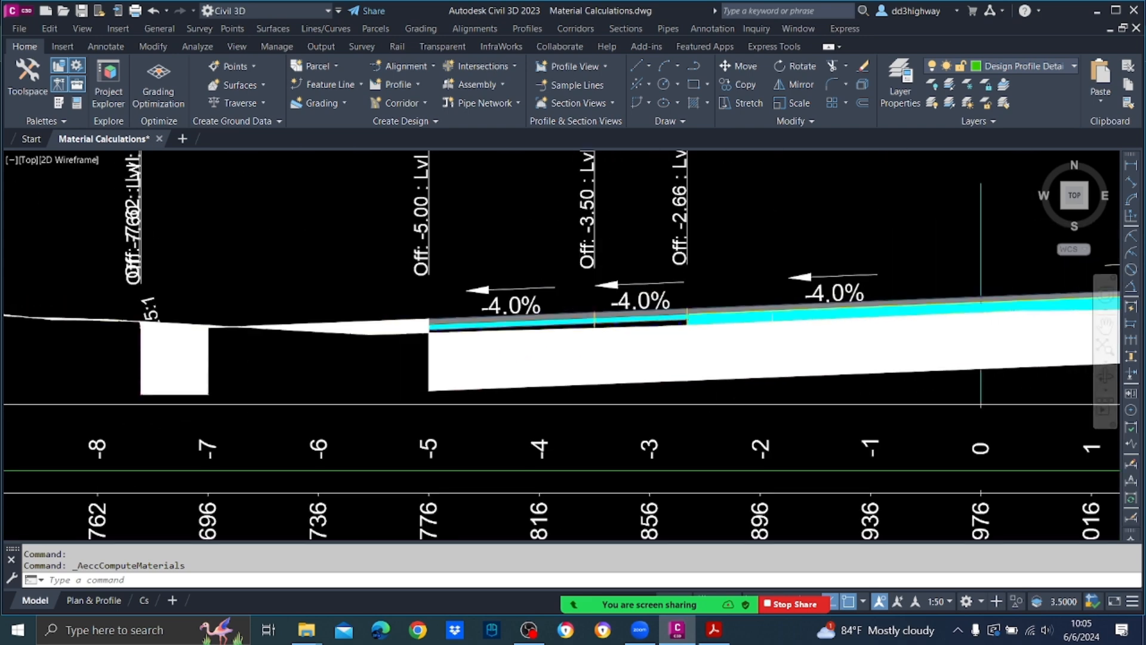
{"action": "middle_click_drag", "start_coordinate": [1111, 298], "coordinate": [245, 412]}
{"action": "scroll", "coordinate": [378, 474], "scroll_direction": "up", "scroll_amount": 1}
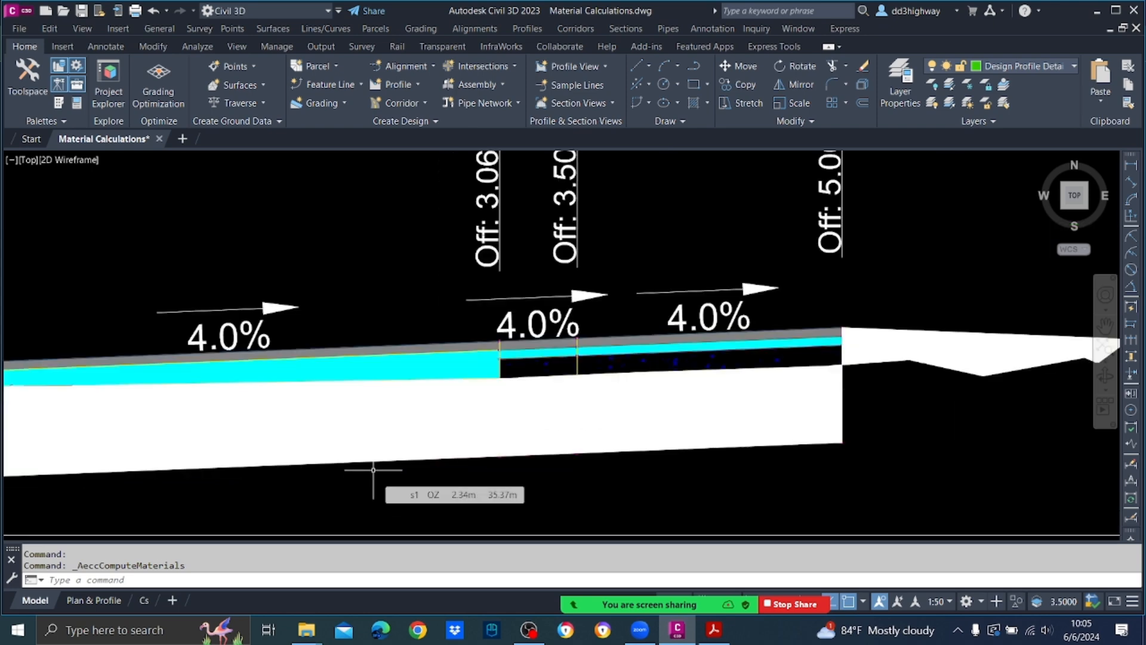
{"action": "scroll", "coordinate": [358, 469], "scroll_direction": "down", "scroll_amount": 1}
{"action": "middle_click_drag", "start_coordinate": [194, 459], "coordinate": [676, 387]}
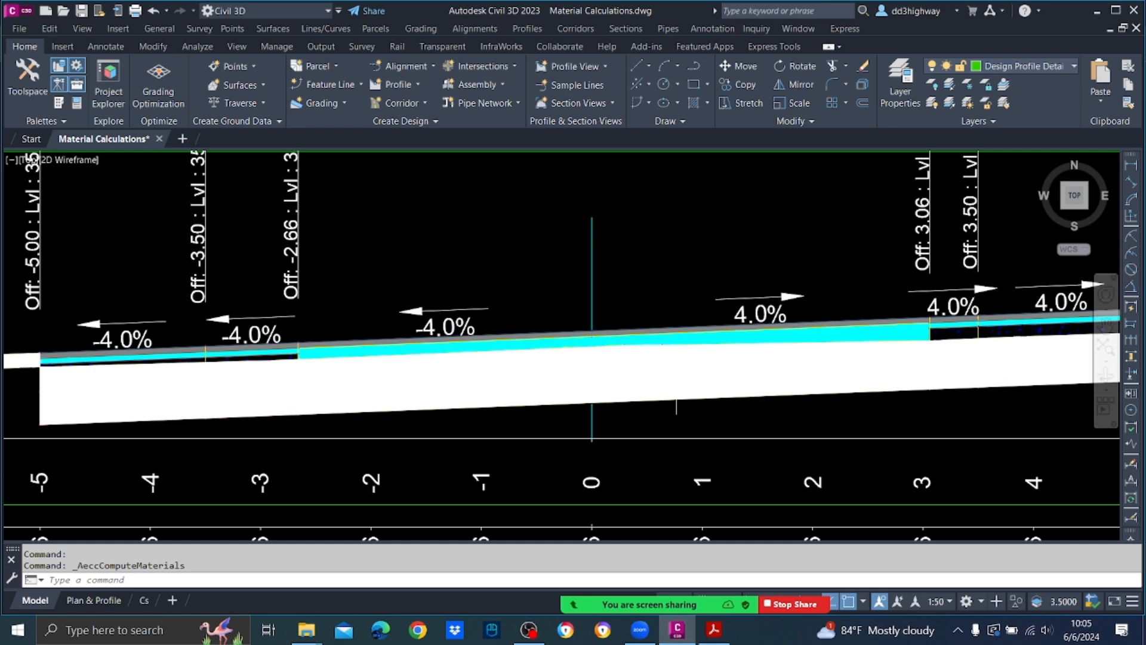
{"action": "mouse_move", "coordinate": [531, 371]}
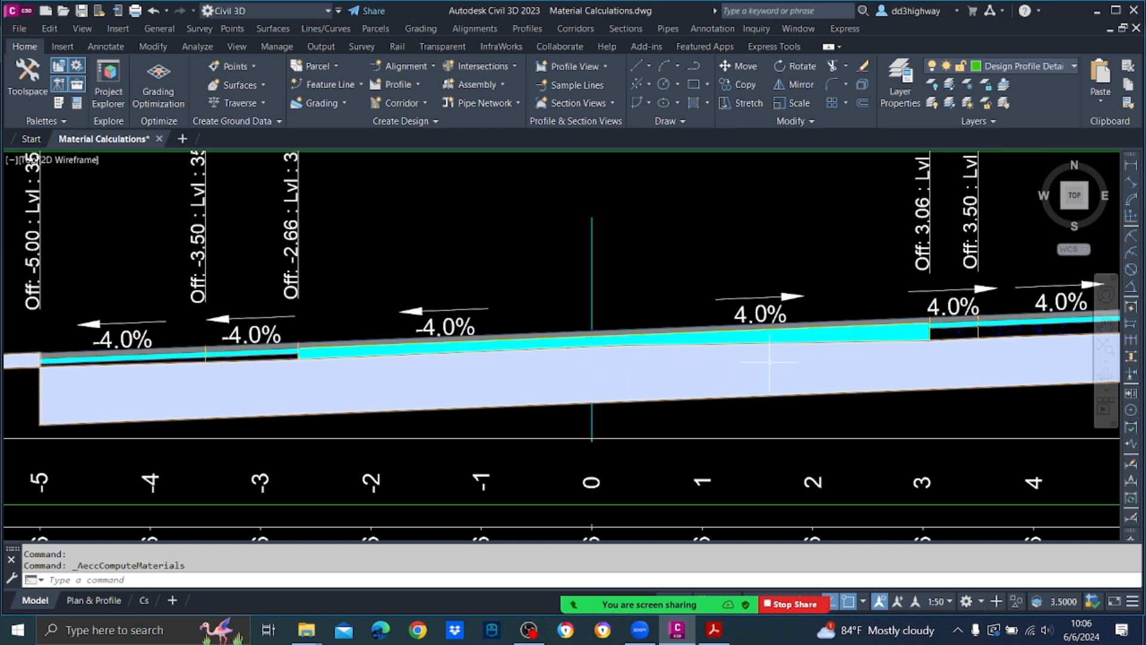
{"action": "middle_click_drag", "start_coordinate": [852, 353], "coordinate": [558, 394]}
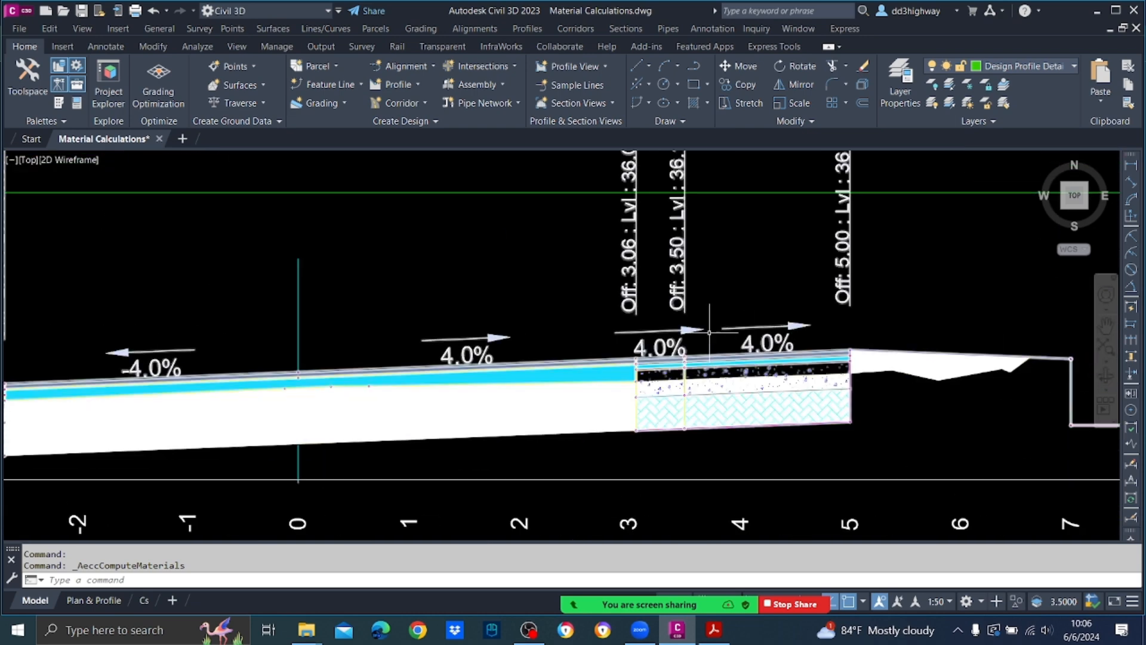
Compare the shaded earthwork areas in several other section views of the sheet layout.
{"action": "scroll", "coordinate": [763, 411], "scroll_direction": "down", "scroll_amount": 5}
{"action": "middle_click_drag", "start_coordinate": [763, 410], "coordinate": [823, 339]}
{"action": "scroll", "coordinate": [823, 339], "scroll_direction": "down", "scroll_amount": 5}
{"action": "scroll", "coordinate": [616, 452], "scroll_direction": "up", "scroll_amount": 10}
{"action": "scroll", "coordinate": [616, 452], "scroll_direction": "down", "scroll_amount": 2}
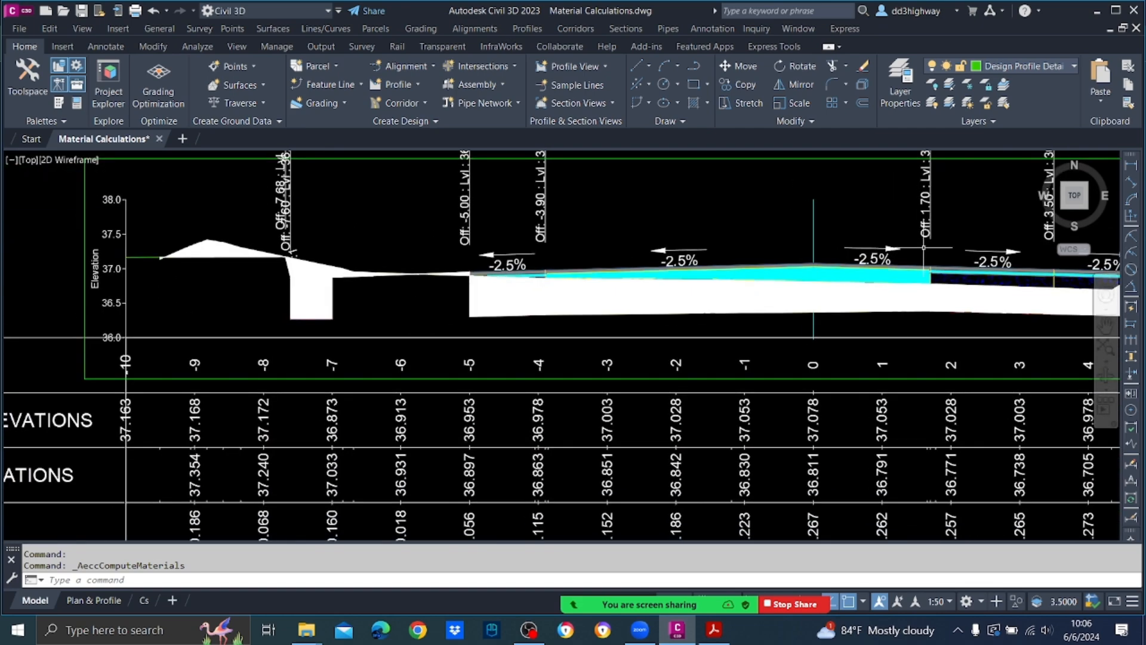
{"action": "scroll", "coordinate": [888, 270], "scroll_direction": "down", "scroll_amount": 3}
{"action": "scroll", "coordinate": [887, 270], "scroll_direction": "up", "scroll_amount": 2}
{"action": "scroll", "coordinate": [780, 346], "scroll_direction": "down", "scroll_amount": 6}
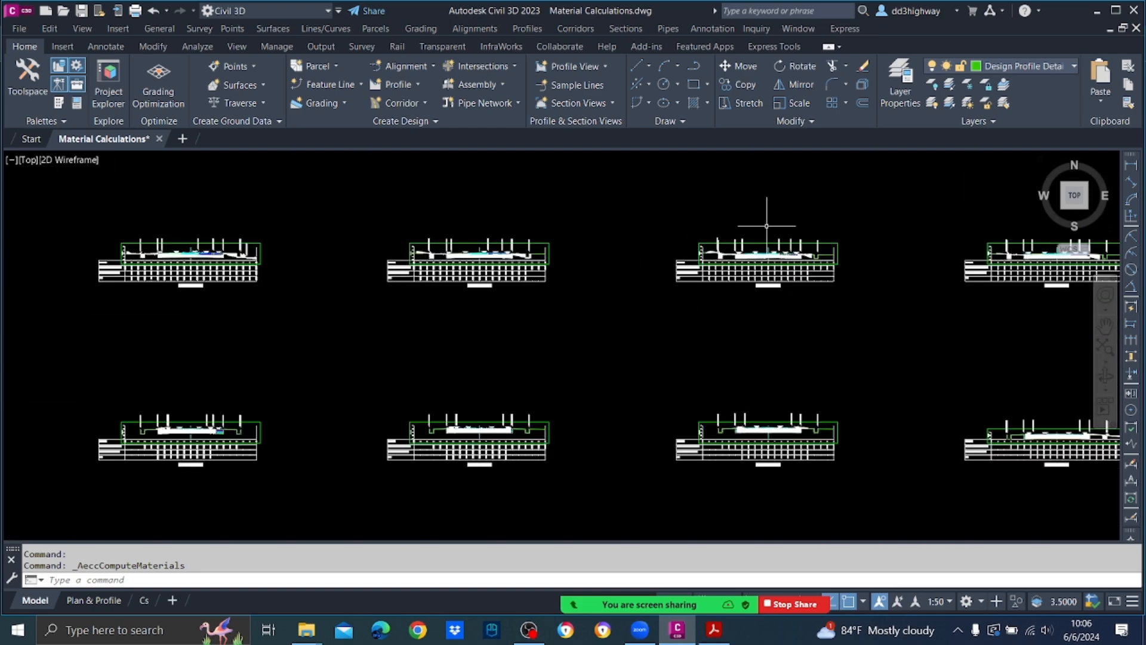
{"action": "scroll", "coordinate": [846, 305], "scroll_direction": "up", "scroll_amount": 3}
{"action": "scroll", "coordinate": [846, 305], "scroll_direction": "up", "scroll_amount": 5}
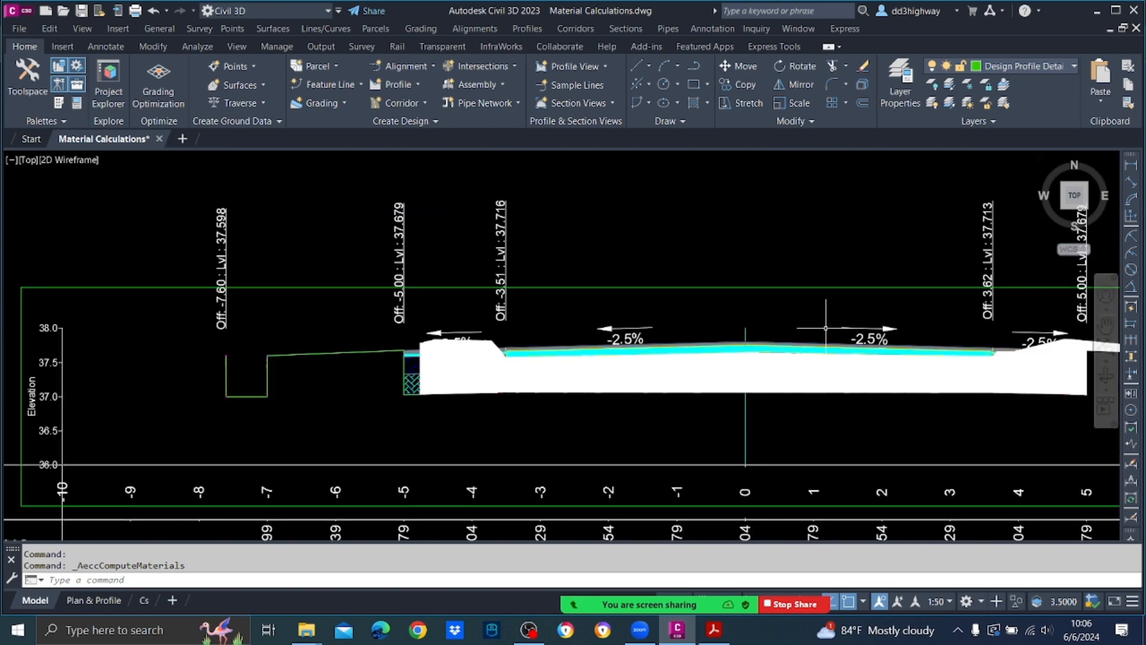
{"action": "scroll", "coordinate": [826, 328], "scroll_direction": "down", "scroll_amount": 8}
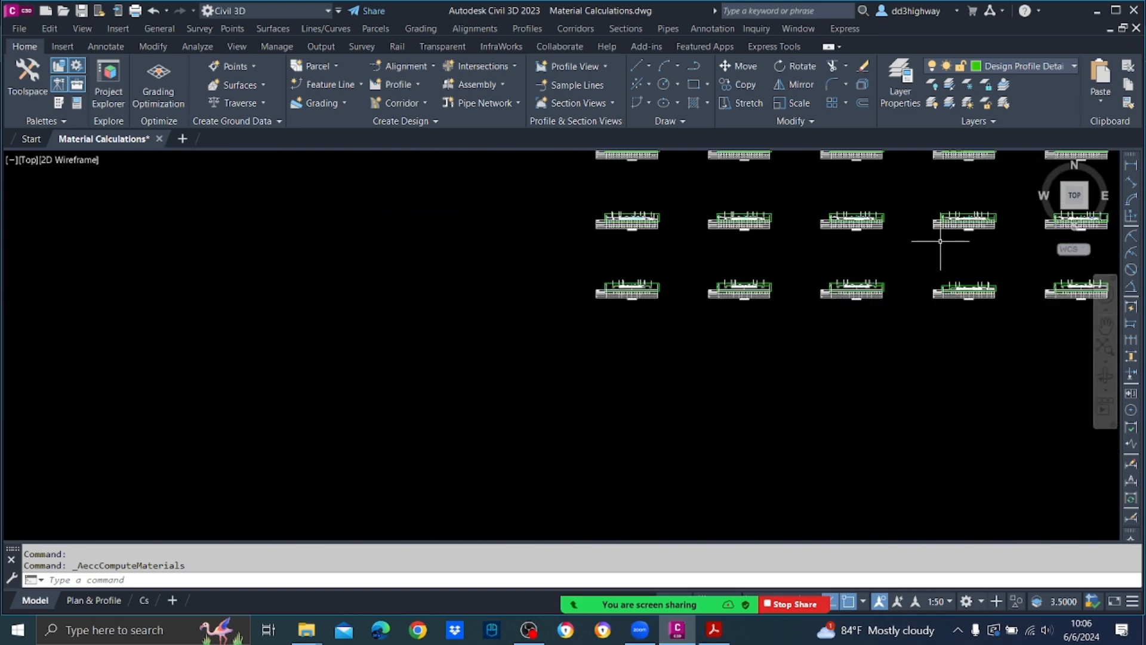
{"action": "scroll", "coordinate": [594, 418], "scroll_direction": "up", "scroll_amount": 3}
{"action": "scroll", "coordinate": [780, 360], "scroll_direction": "up", "scroll_amount": 5}
{"action": "scroll", "coordinate": [762, 281], "scroll_direction": "down", "scroll_amount": 3}
{"action": "scroll", "coordinate": [760, 269], "scroll_direction": "up", "scroll_amount": 4}
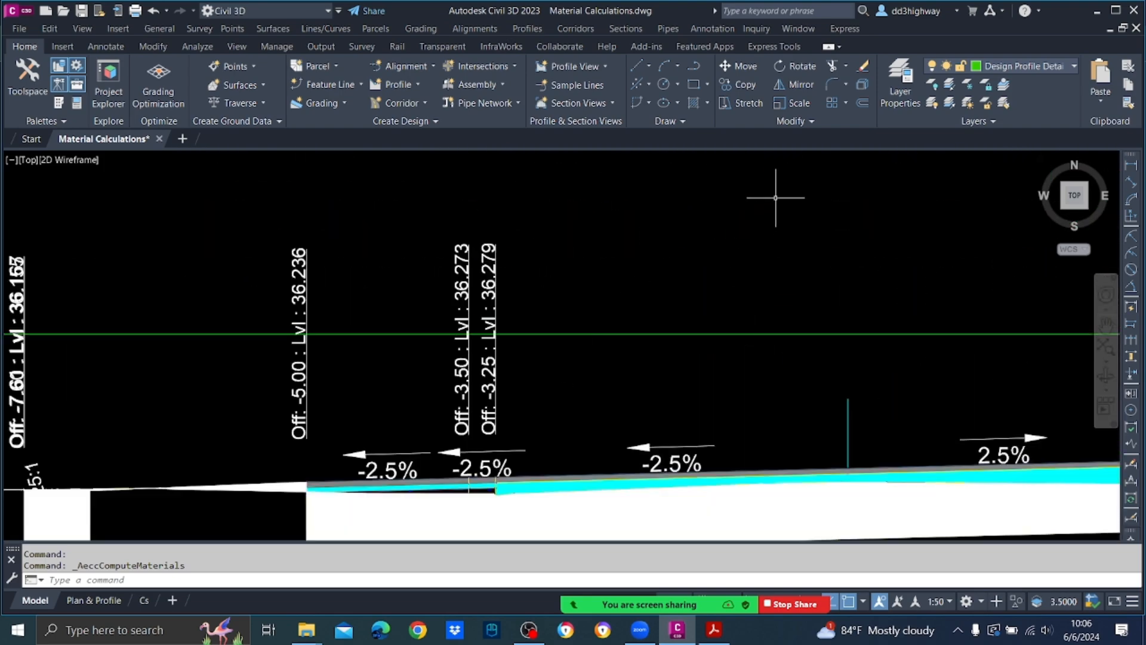
Examine the earthwork areas in the section views at stations 0+530 and 0+690, including the side drains.
{"action": "scroll", "coordinate": [778, 204], "scroll_direction": "down", "scroll_amount": 8}
{"action": "scroll", "coordinate": [771, 234], "scroll_direction": "down", "scroll_amount": 3}
{"action": "scroll", "coordinate": [696, 325], "scroll_direction": "up", "scroll_amount": 10}
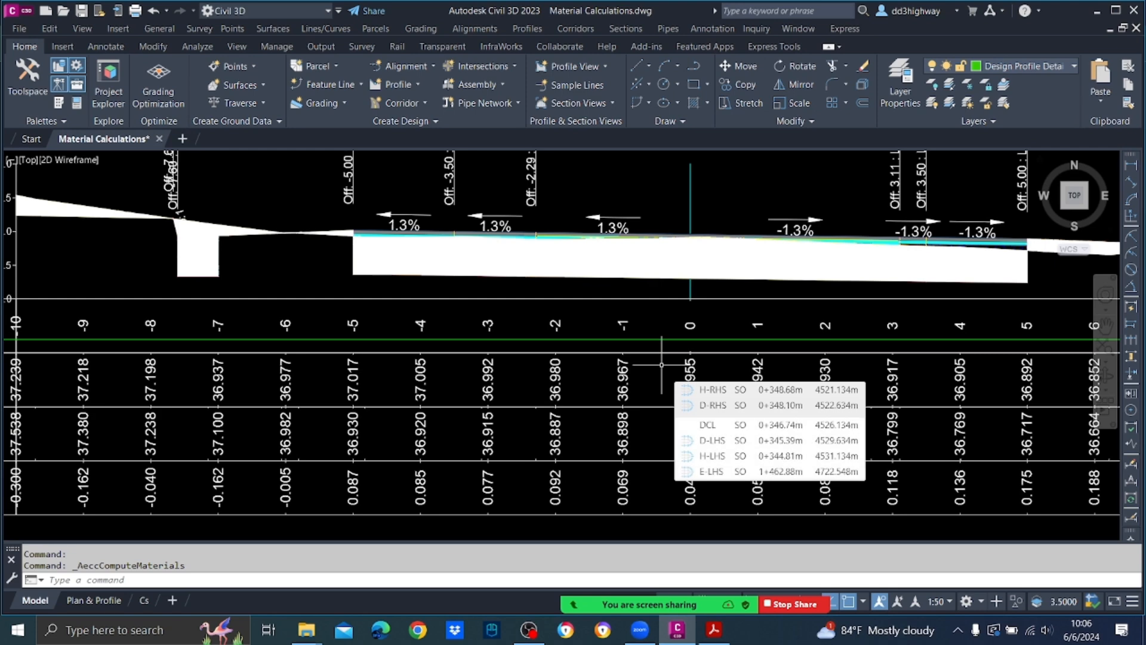
{"action": "scroll", "coordinate": [633, 325], "scroll_direction": "down", "scroll_amount": 3}
{"action": "scroll", "coordinate": [535, 305], "scroll_direction": "up", "scroll_amount": 3}
{"action": "scroll", "coordinate": [534, 305], "scroll_direction": "down", "scroll_amount": 1}
{"action": "scroll", "coordinate": [412, 296], "scroll_direction": "down", "scroll_amount": 6}
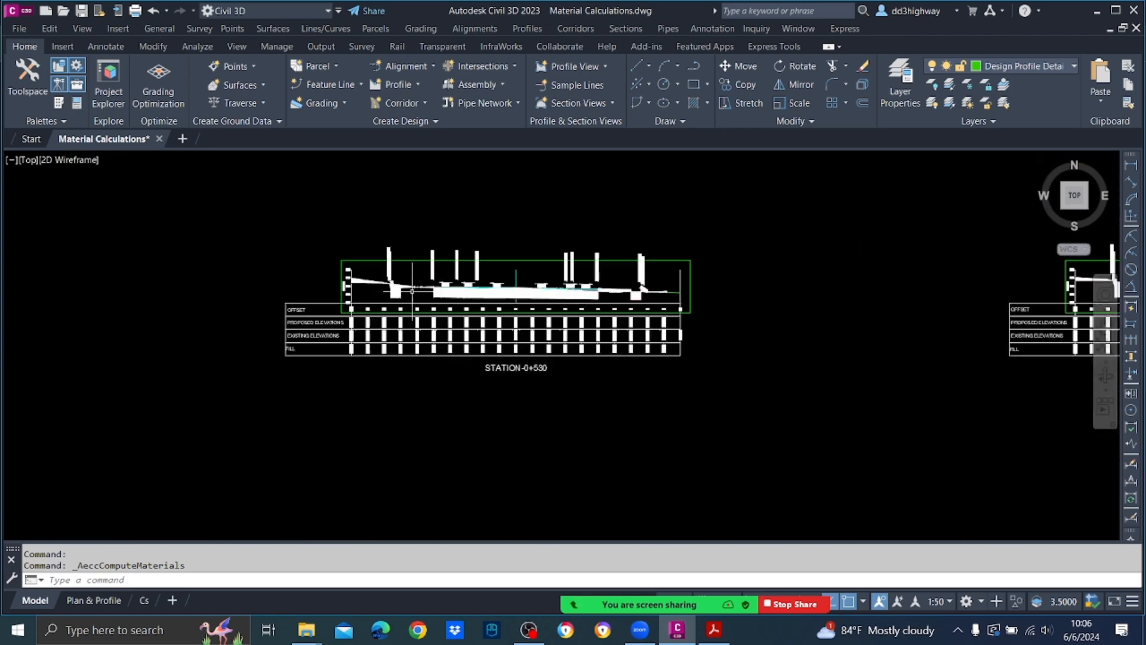
{"action": "scroll", "coordinate": [435, 192], "scroll_direction": "up", "scroll_amount": 7}
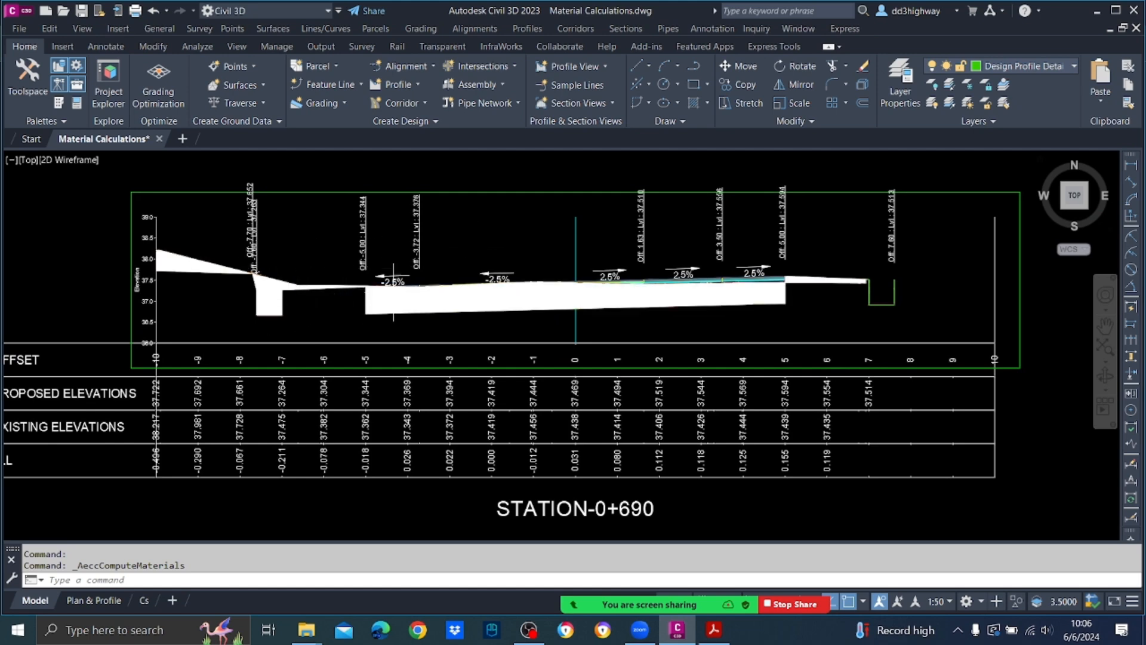
{"action": "middle_click_drag", "start_coordinate": [848, 295], "coordinate": [670, 292]}
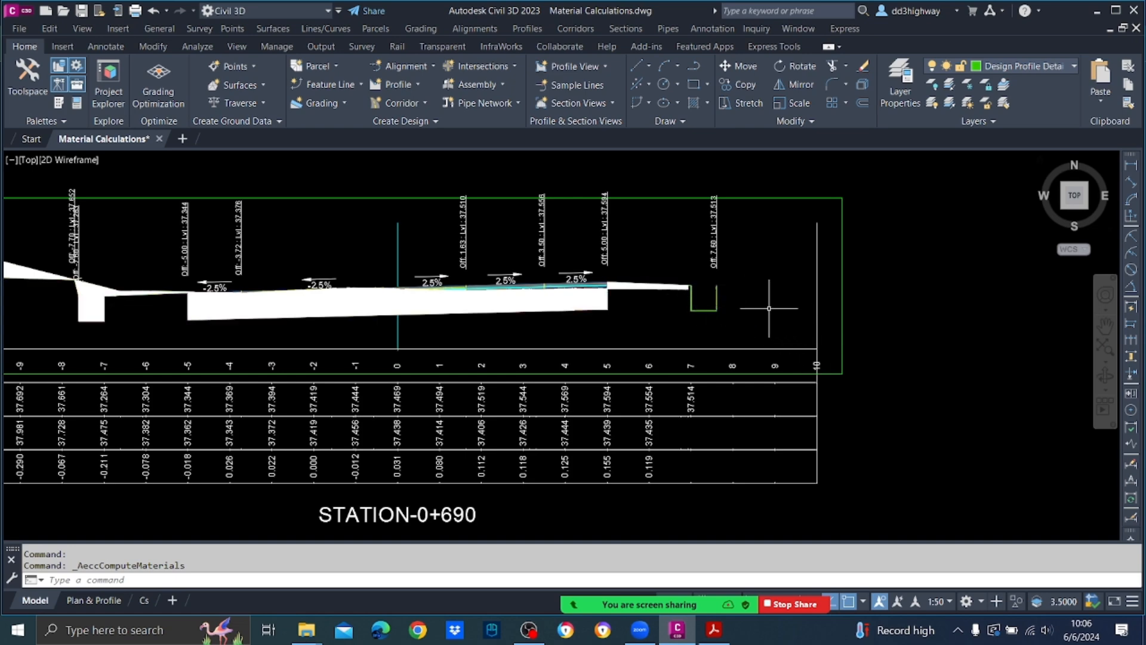
{"action": "scroll", "coordinate": [731, 308], "scroll_direction": "down", "scroll_amount": 3}
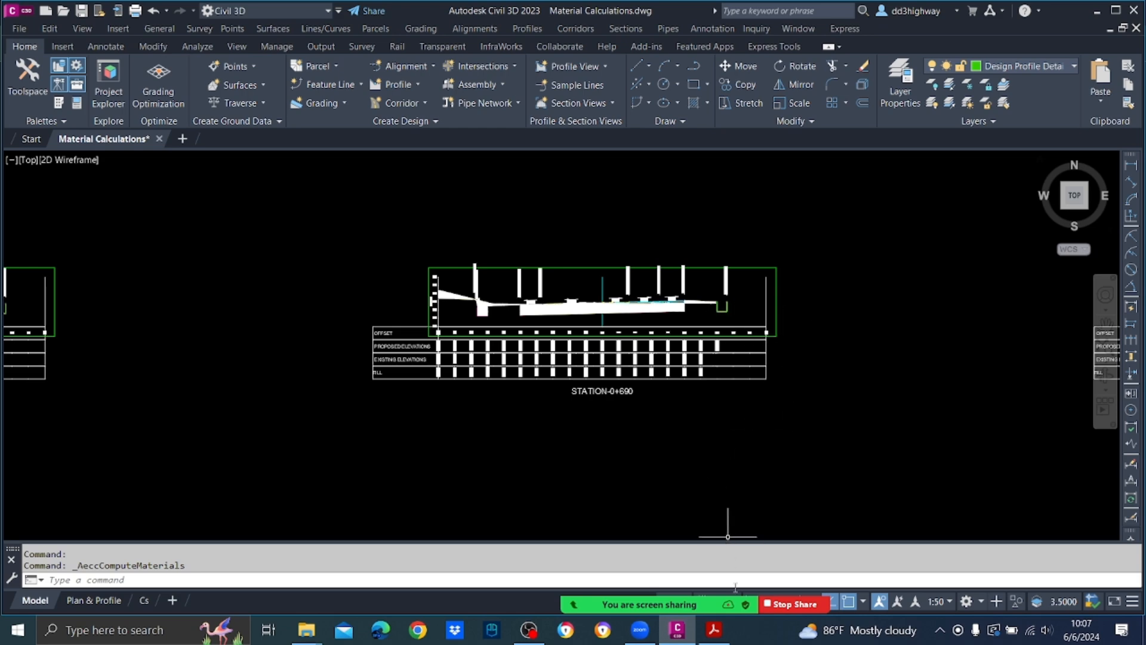
Switch to the C3D Guide PDF and review the Generate Volume Report and Report Quantities instructions.
{"action": "left_click", "coordinate": [725, 638]}
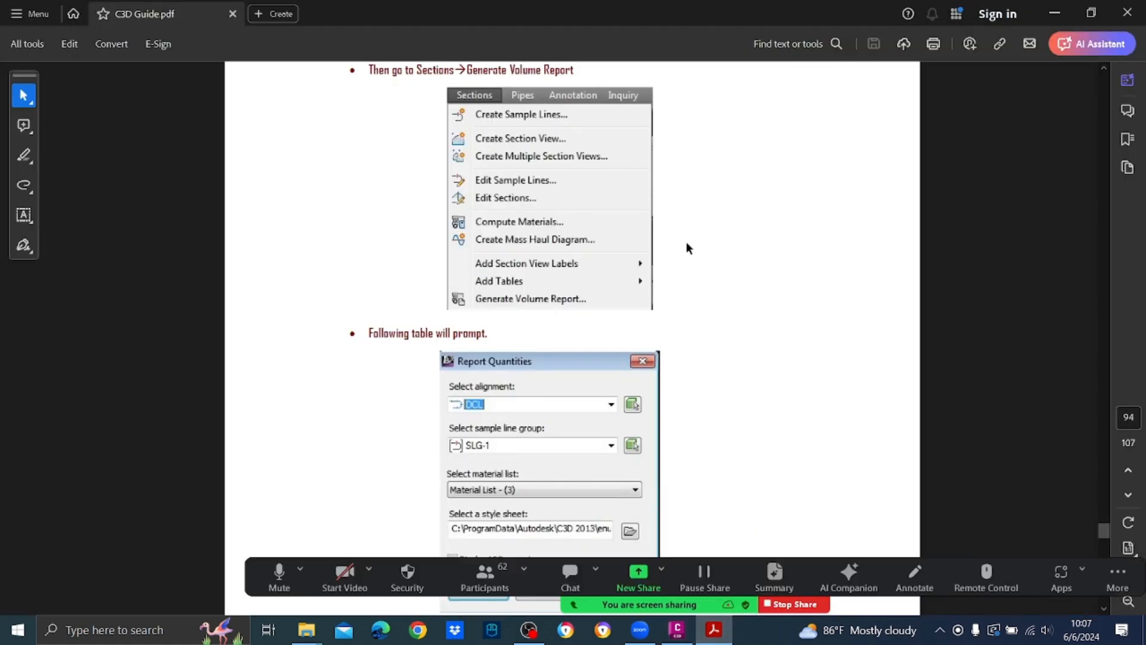
{"action": "scroll", "coordinate": [685, 247], "scroll_direction": "down", "scroll_amount": 1}
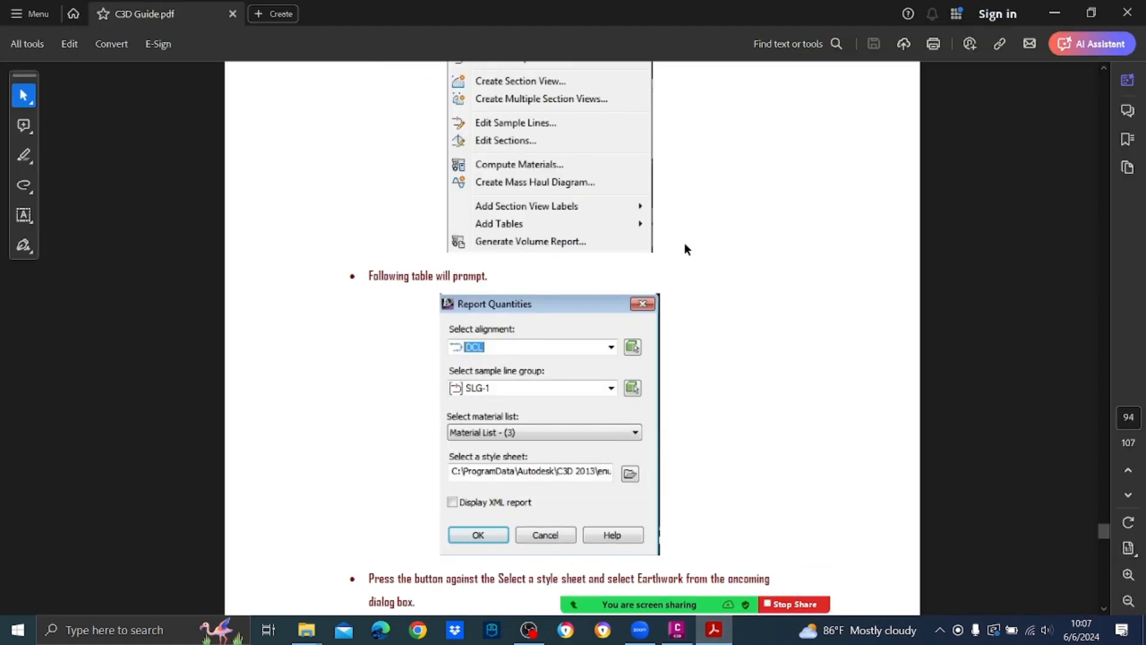
{"action": "scroll", "coordinate": [685, 243], "scroll_direction": "up", "scroll_amount": 2}
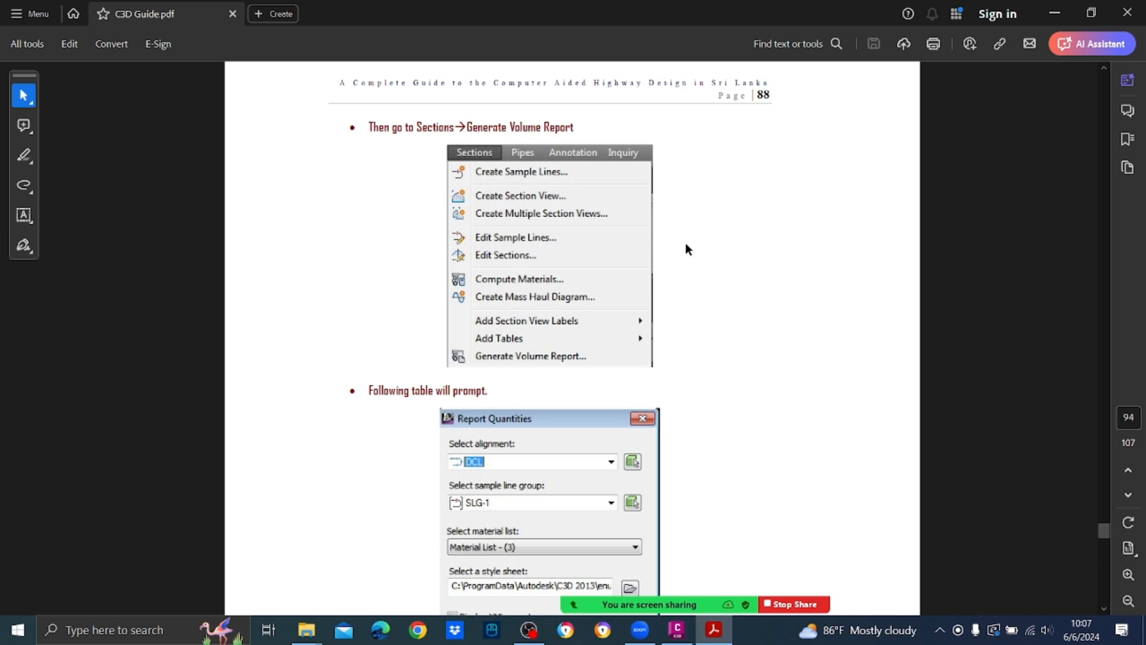
{"action": "left_click", "coordinate": [685, 633]}
{"action": "left_click", "coordinate": [624, 28]}
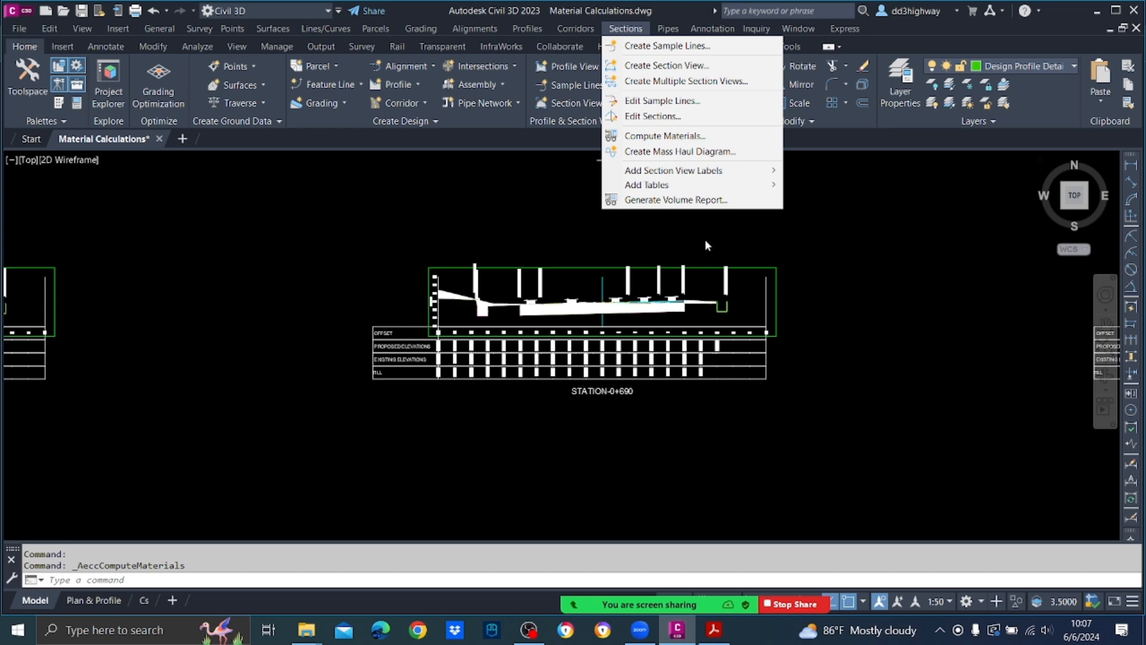
{"action": "left_click", "coordinate": [708, 201]}
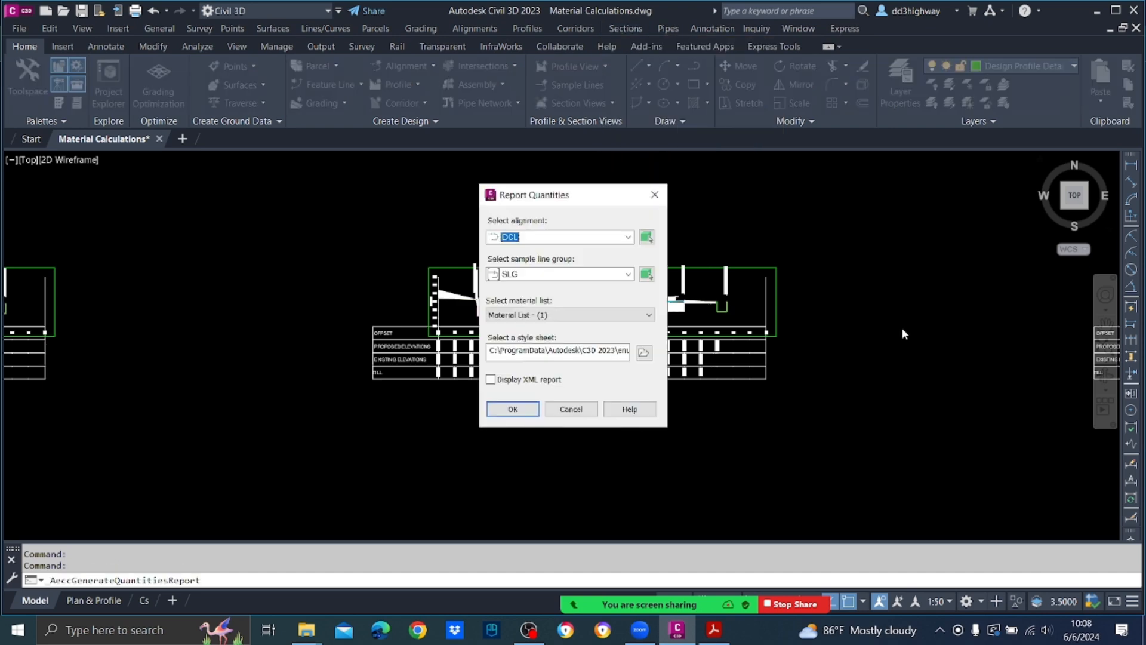
{"action": "left_click", "coordinate": [657, 197]}
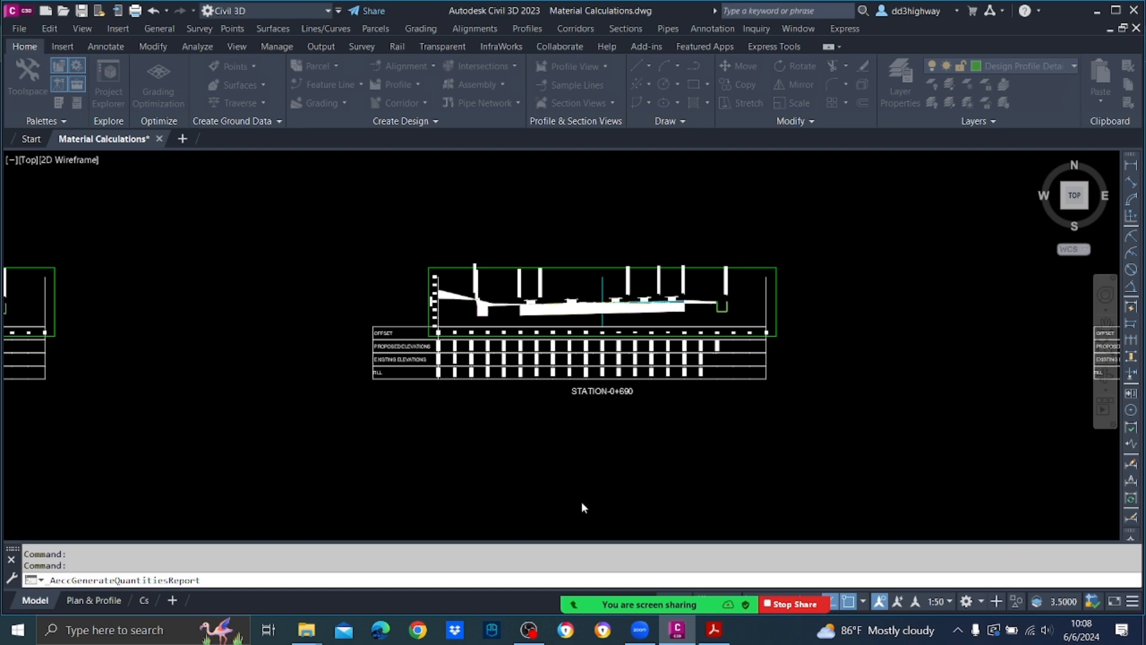
{"action": "left_click", "coordinate": [710, 634]}
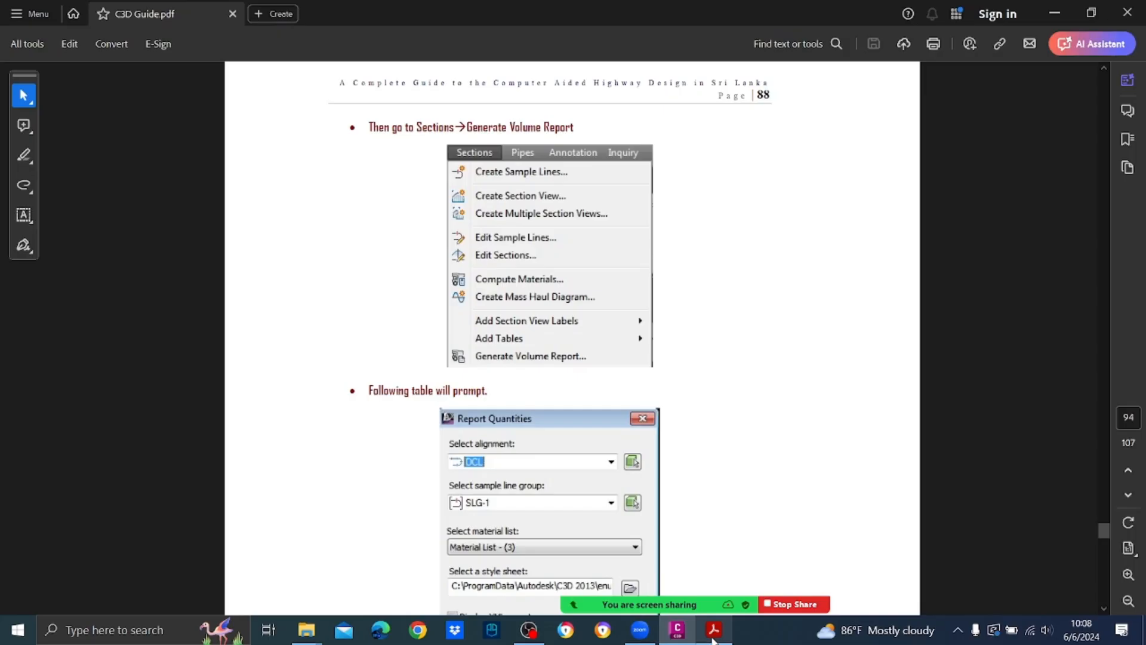
Switch to Civil 3D and start a volume report using sample line group SLG and Material List - (1).
{"action": "left_click", "coordinate": [688, 637]}
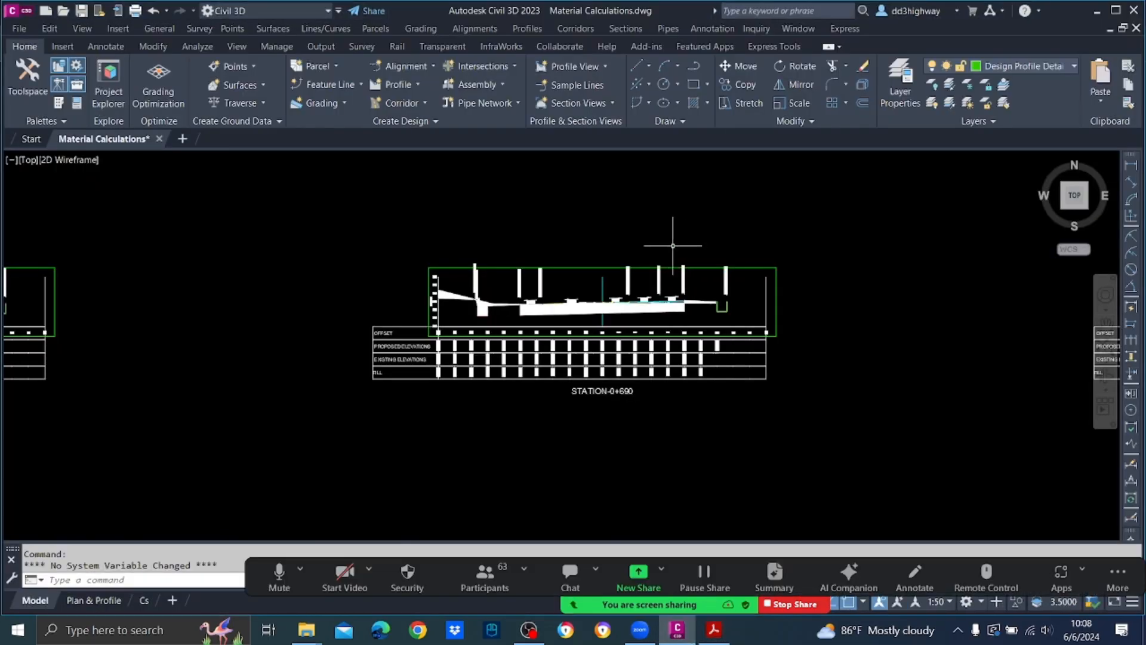
{"action": "left_click", "coordinate": [625, 29]}
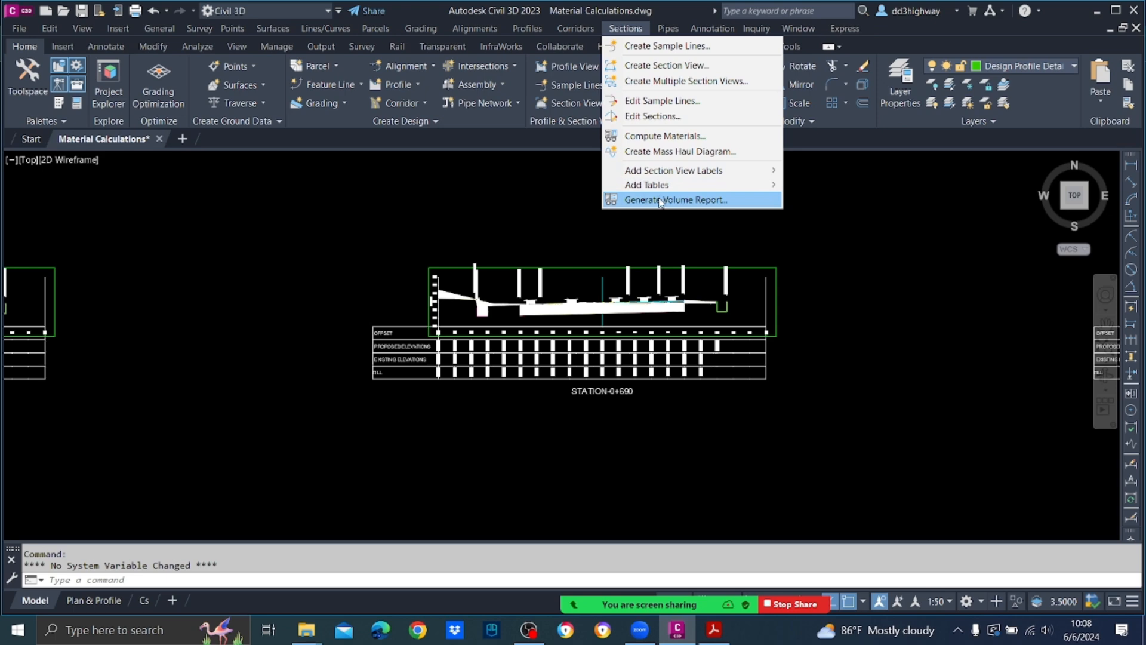
{"action": "left_click", "coordinate": [708, 202]}
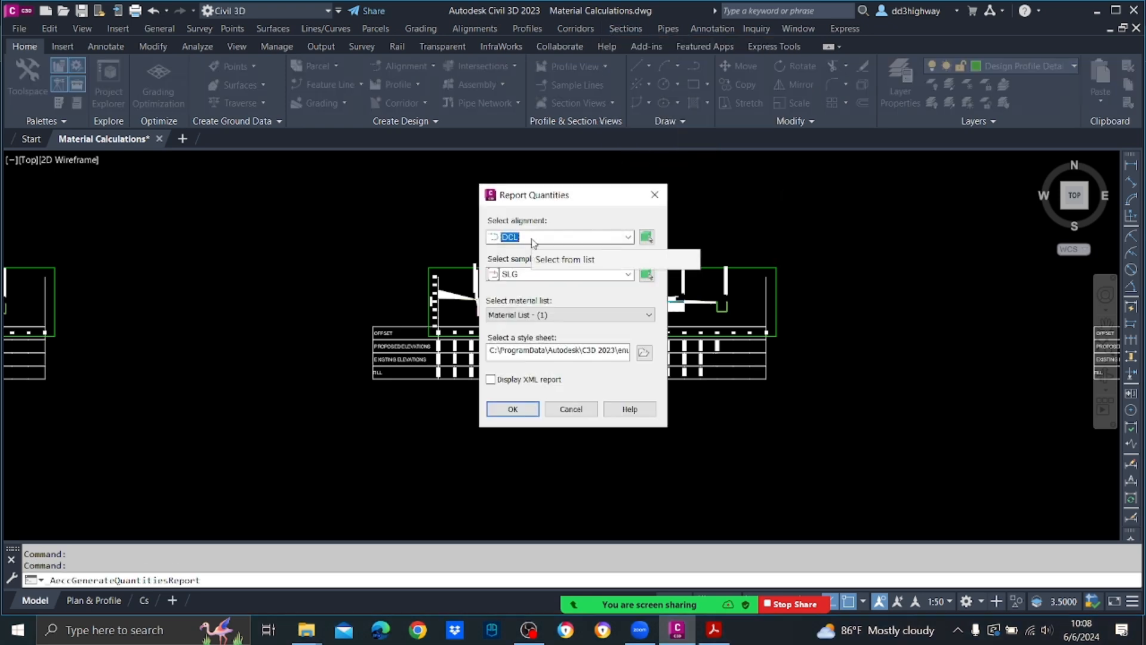
{"action": "left_click", "coordinate": [533, 274]}
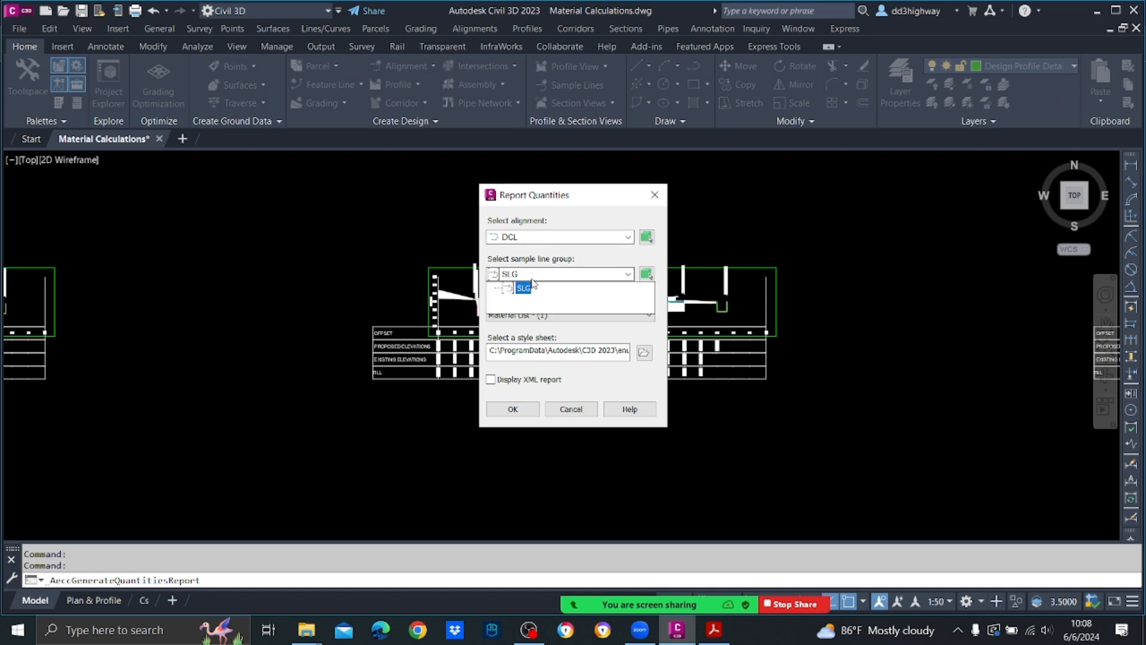
{"action": "left_click", "coordinate": [533, 285]}
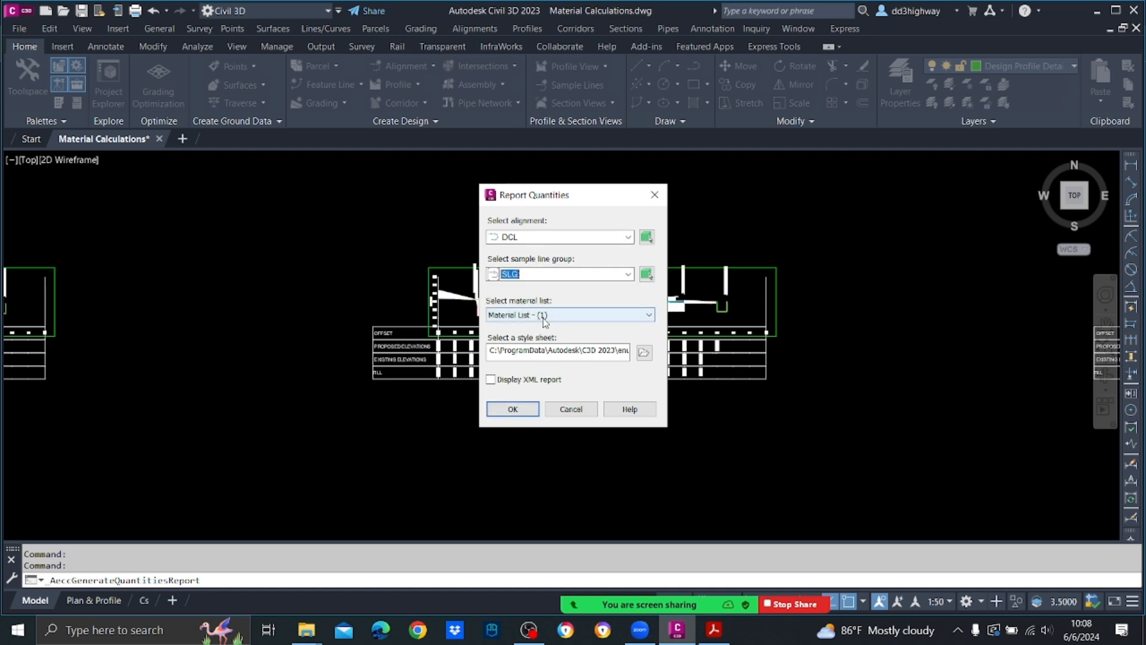
{"action": "left_click", "coordinate": [536, 316]}
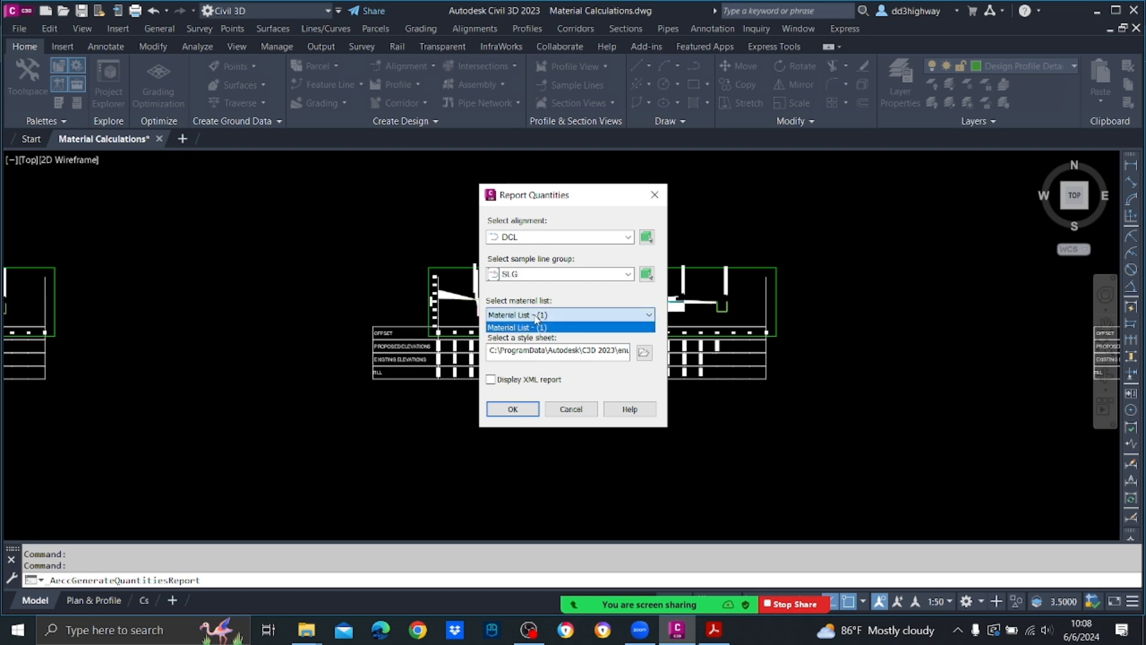
{"action": "left_click", "coordinate": [538, 326]}
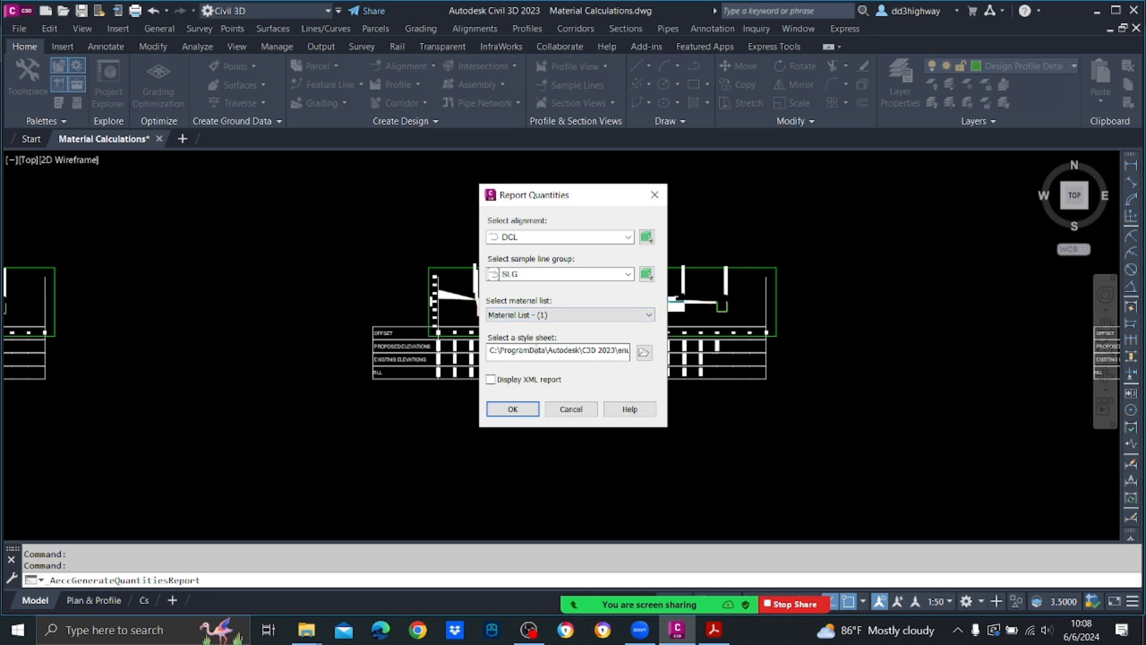
Select the earthwork.xsl style sheet for the quantities report and generate the volume report.
{"action": "left_click", "coordinate": [645, 354]}
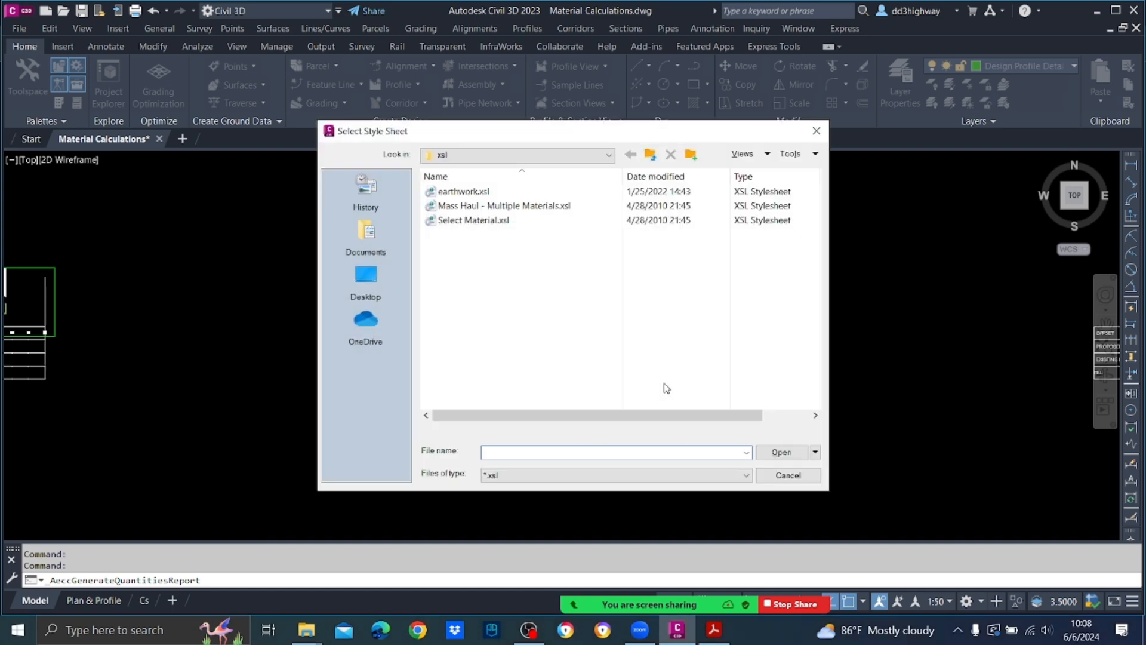
{"action": "left_click", "coordinate": [474, 193]}
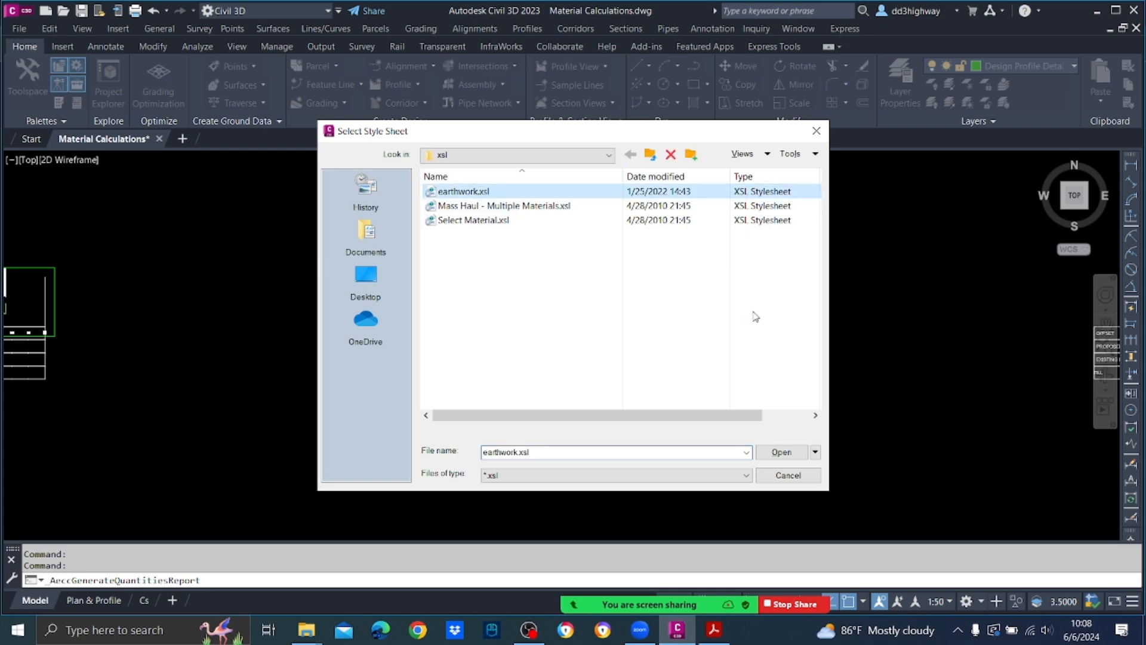
{"action": "left_click", "coordinate": [782, 452]}
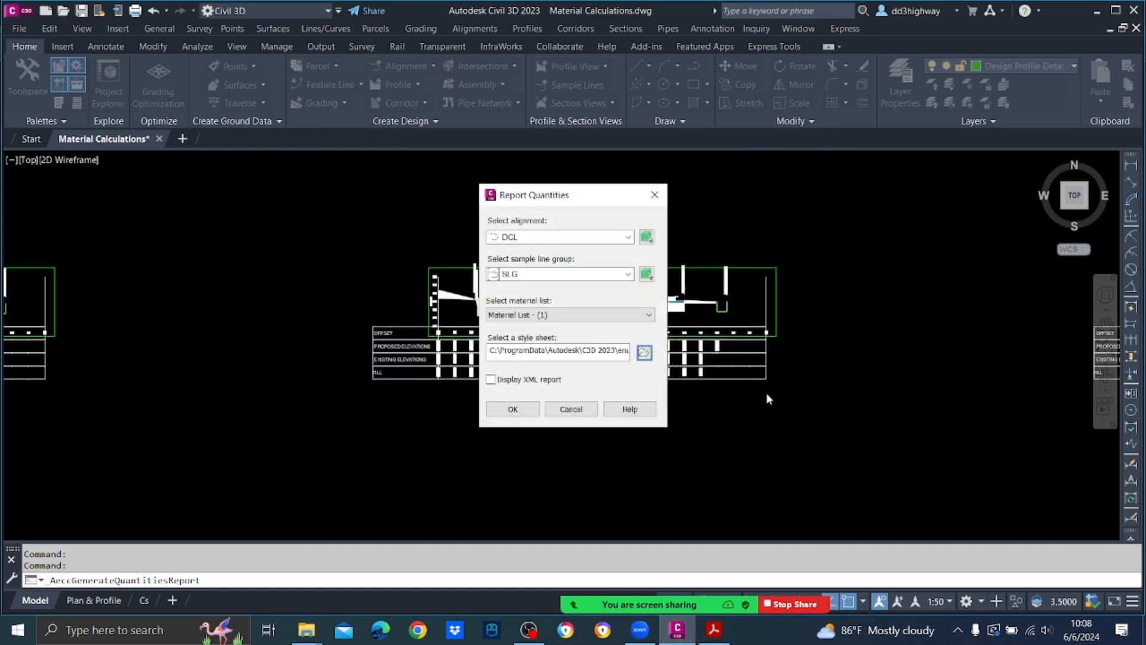
{"action": "left_click", "coordinate": [513, 410]}
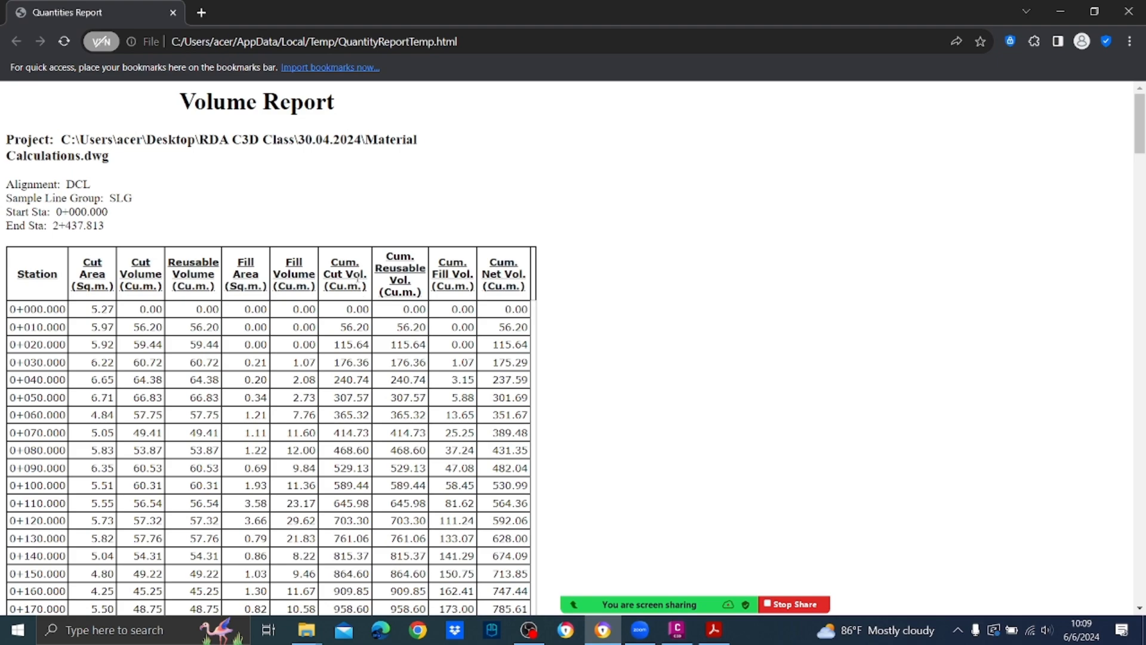
Review the cut, fill and cumulative volumes by station in the generated volume report, and close the report.
{"action": "scroll", "coordinate": [326, 235], "scroll_direction": "down", "scroll_amount": 2}
{"action": "scroll", "coordinate": [326, 234], "scroll_direction": "up", "scroll_amount": 2}
{"action": "scroll", "coordinate": [628, 266], "scroll_direction": "down", "scroll_amount": 12}
{"action": "scroll", "coordinate": [630, 268], "scroll_direction": "down", "scroll_amount": 20}
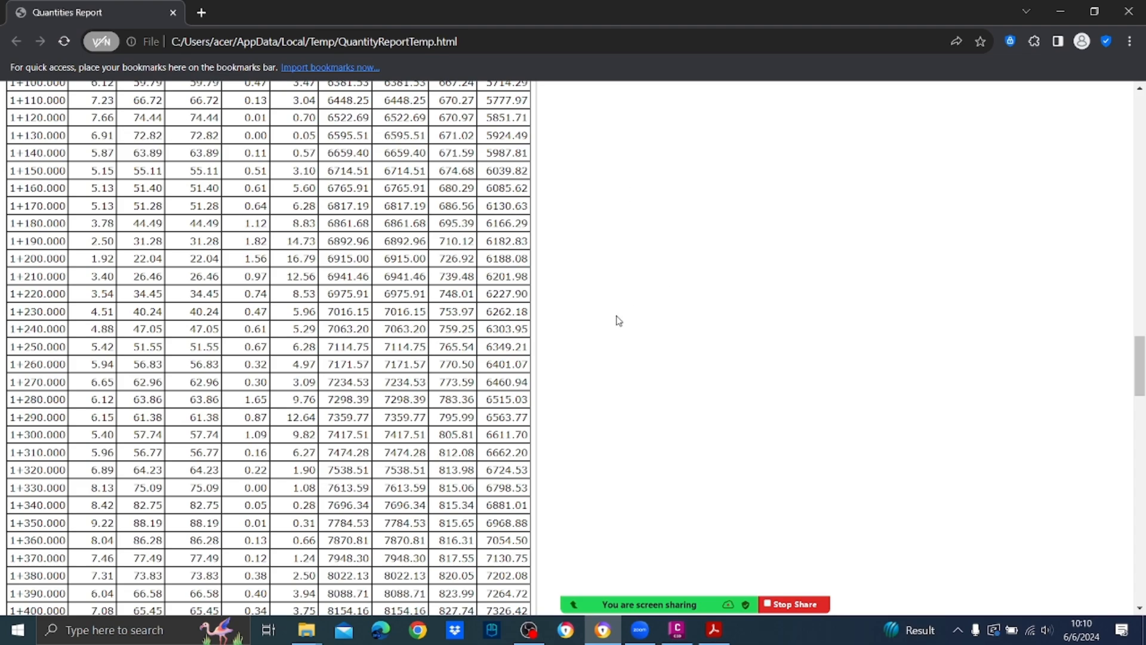
{"action": "scroll", "coordinate": [633, 311], "scroll_direction": "up", "scroll_amount": 20}
{"action": "scroll", "coordinate": [618, 321], "scroll_direction": "up", "scroll_amount": 12}
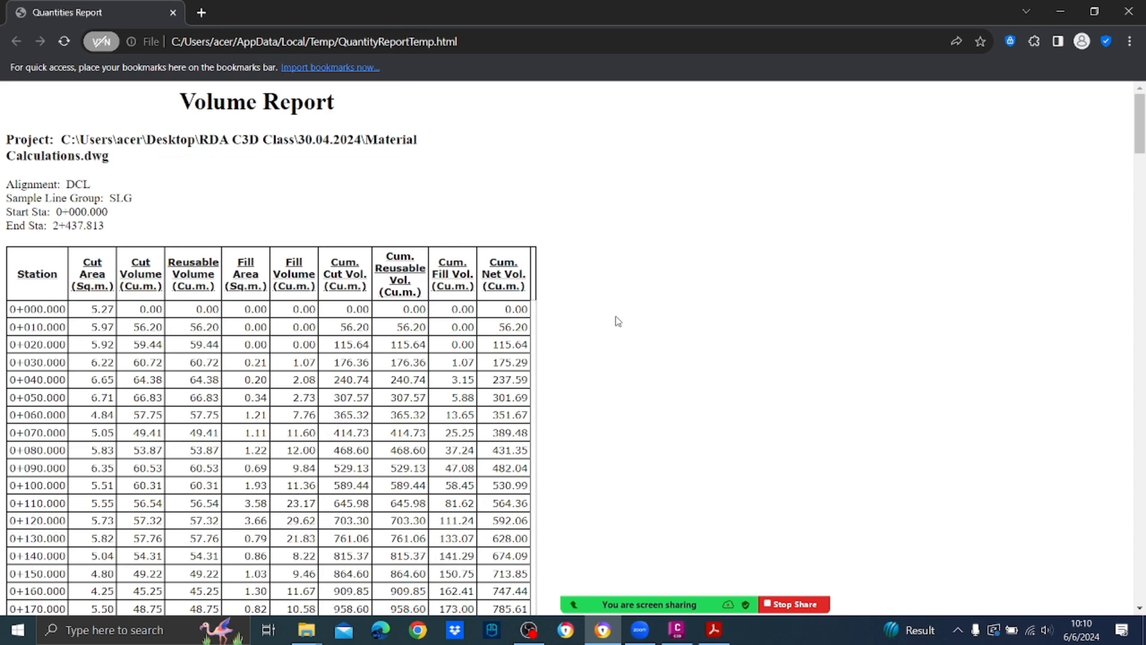
{"action": "left_click", "coordinate": [1133, 17]}
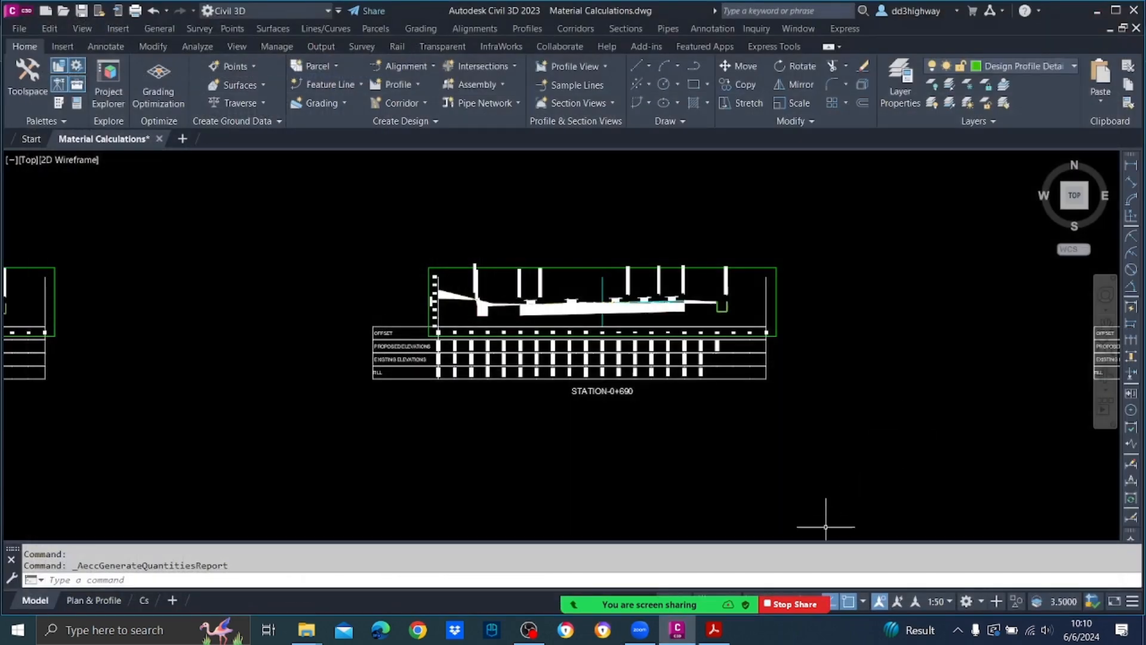
Switch to the C3D Guide PDF and read the section 8.3 Road Material Calculations instructions.
{"action": "scroll", "coordinate": [663, 311], "scroll_direction": "up", "scroll_amount": 4}
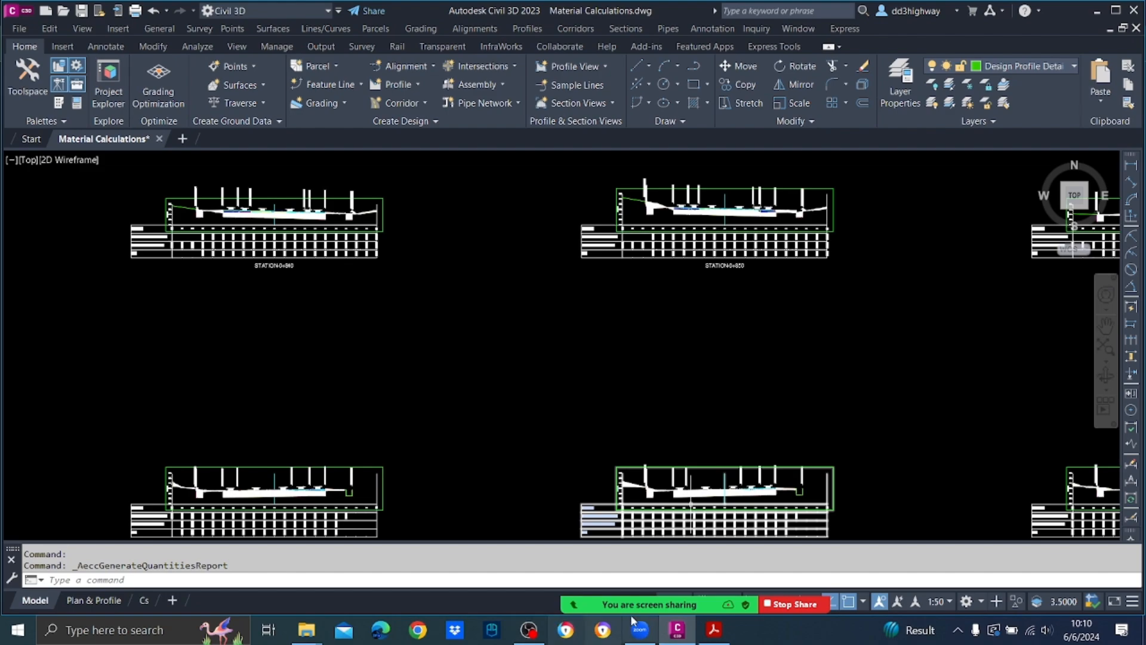
{"action": "left_click", "coordinate": [714, 630]}
{"action": "scroll", "coordinate": [669, 350], "scroll_direction": "down", "scroll_amount": 5}
{"action": "scroll", "coordinate": [668, 350], "scroll_direction": "down", "scroll_amount": 15}
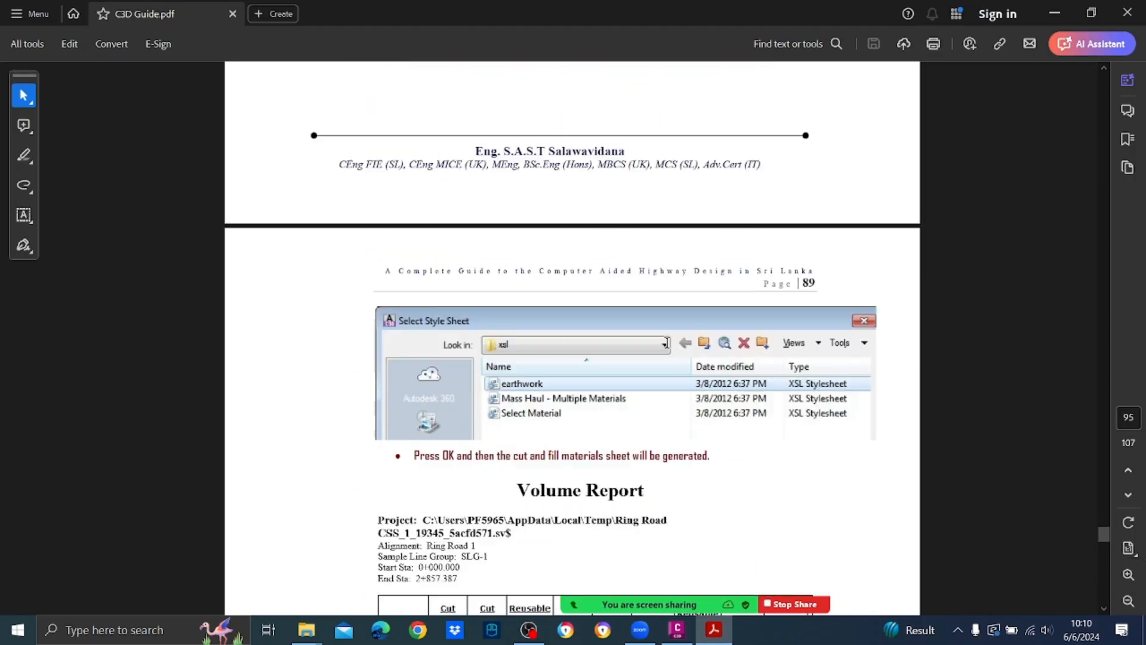
{"action": "scroll", "coordinate": [667, 340], "scroll_direction": "down", "scroll_amount": 10}
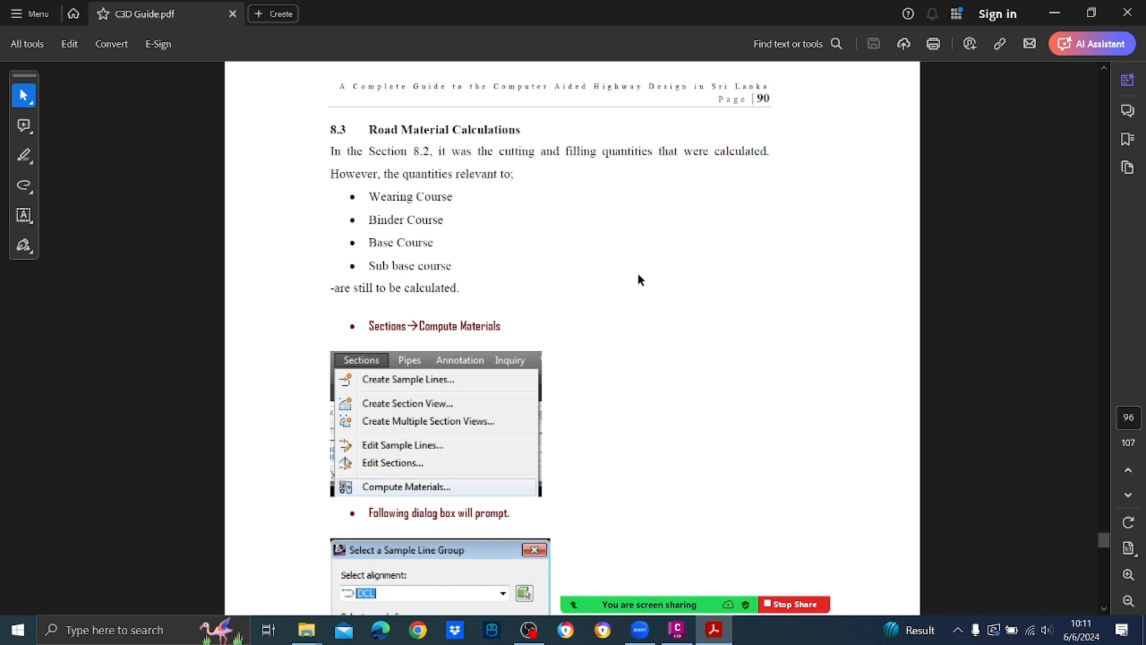
{"action": "scroll", "coordinate": [581, 285], "scroll_direction": "down", "scroll_amount": 1}
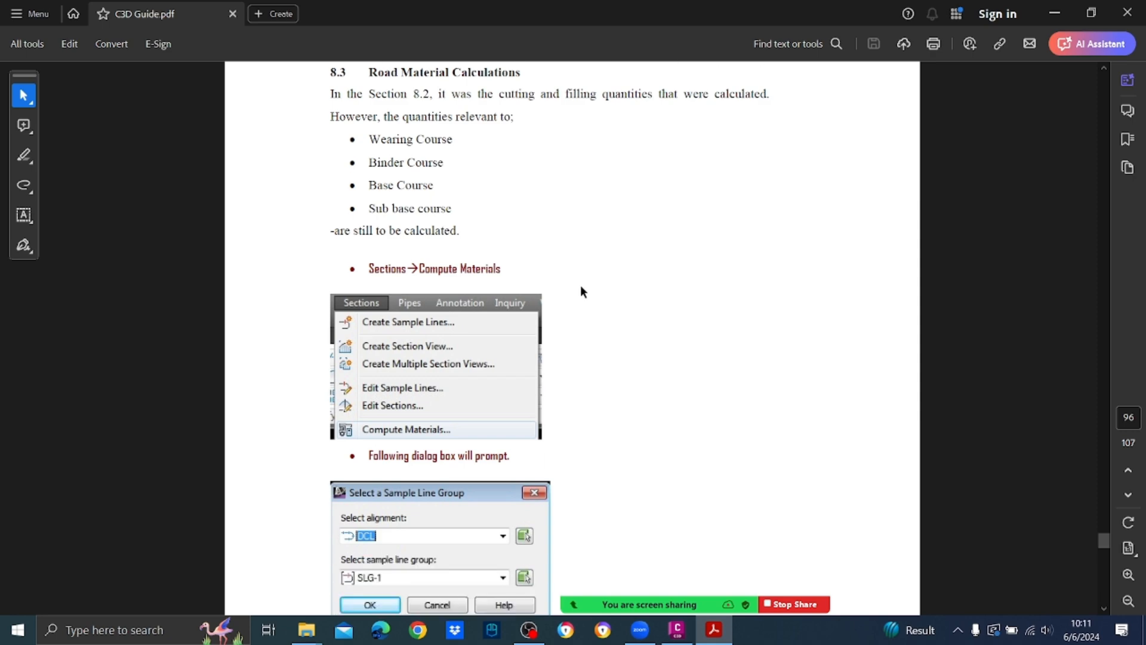
Switch to Civil 3D, inspect the Earthworks surfaces and conditions in the SLG material list through Compute Materials, and close the list without changes.
{"action": "mouse_move", "coordinate": [690, 596]}
{"action": "left_click", "coordinate": [677, 629]}
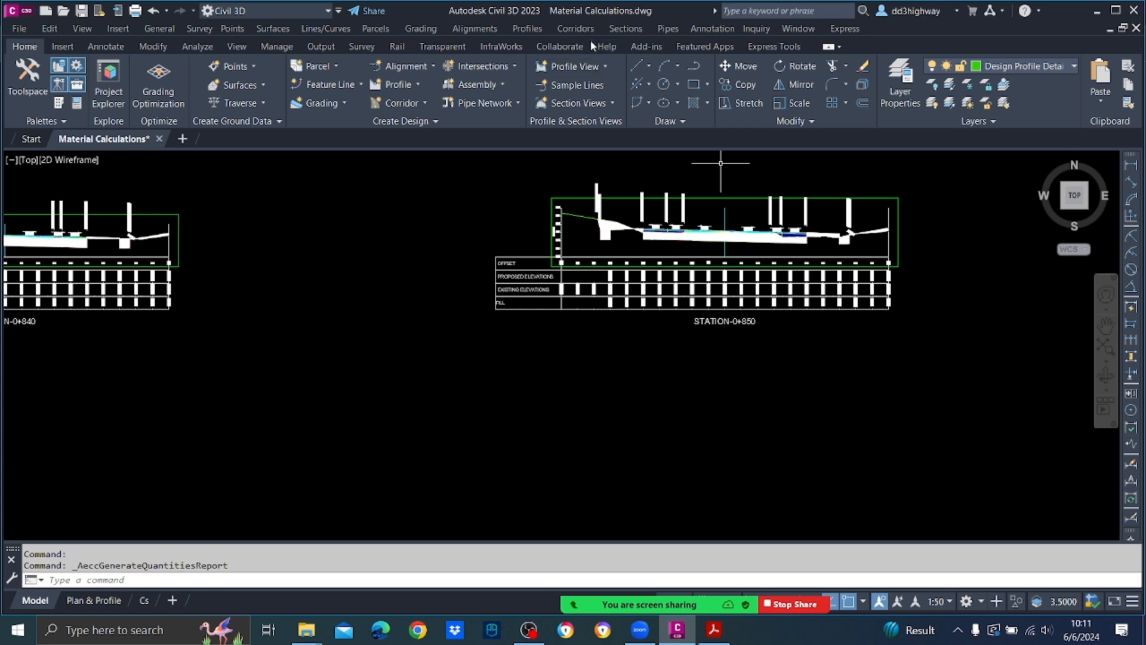
{"action": "left_click", "coordinate": [627, 29]}
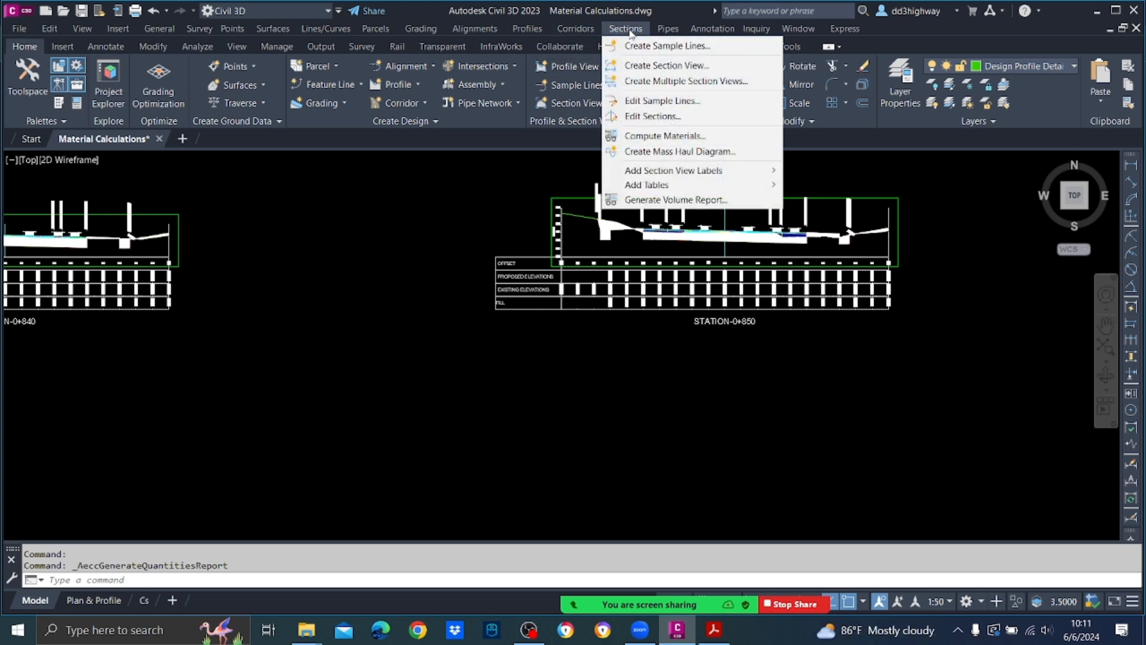
{"action": "left_click", "coordinate": [711, 145]}
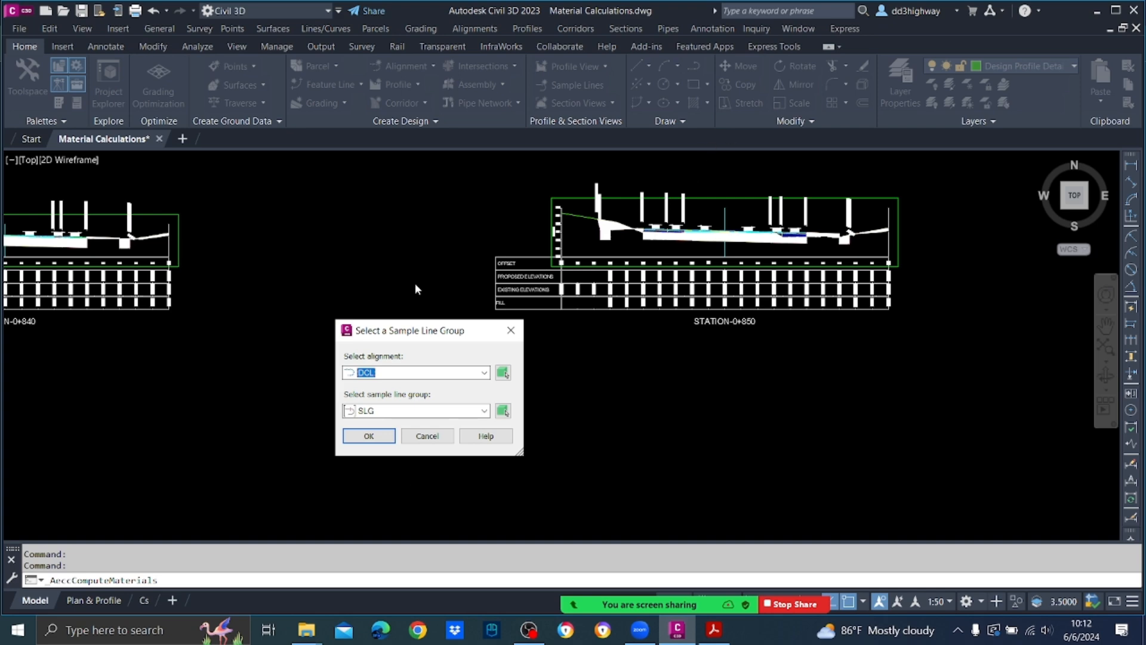
{"action": "left_click", "coordinate": [511, 330]}
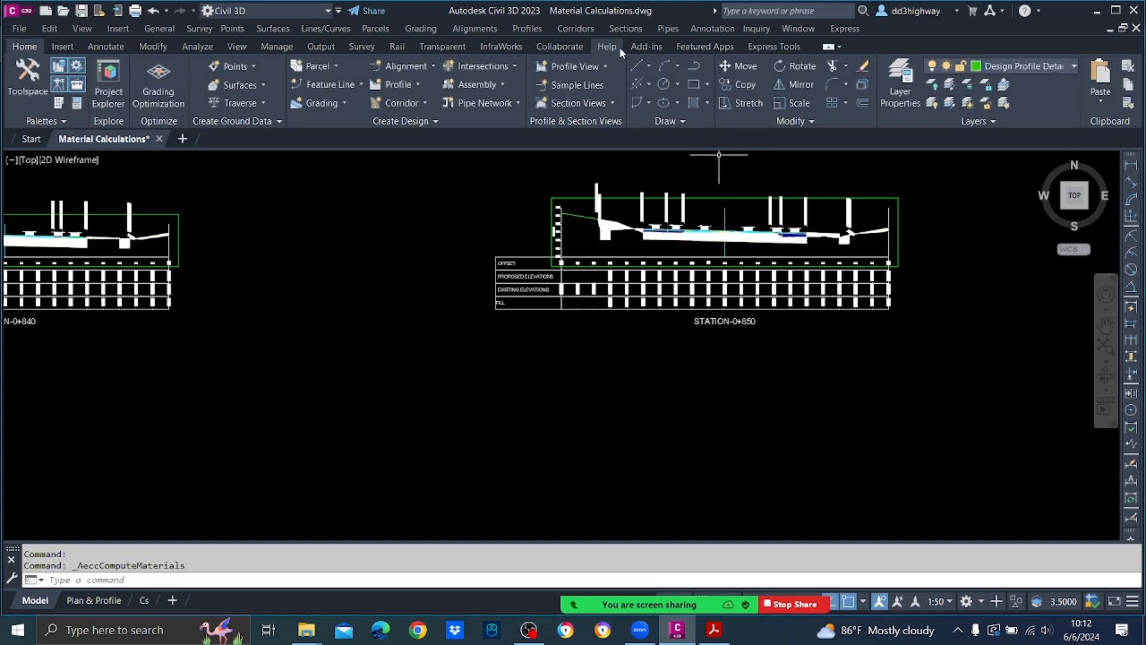
{"action": "left_click", "coordinate": [624, 30]}
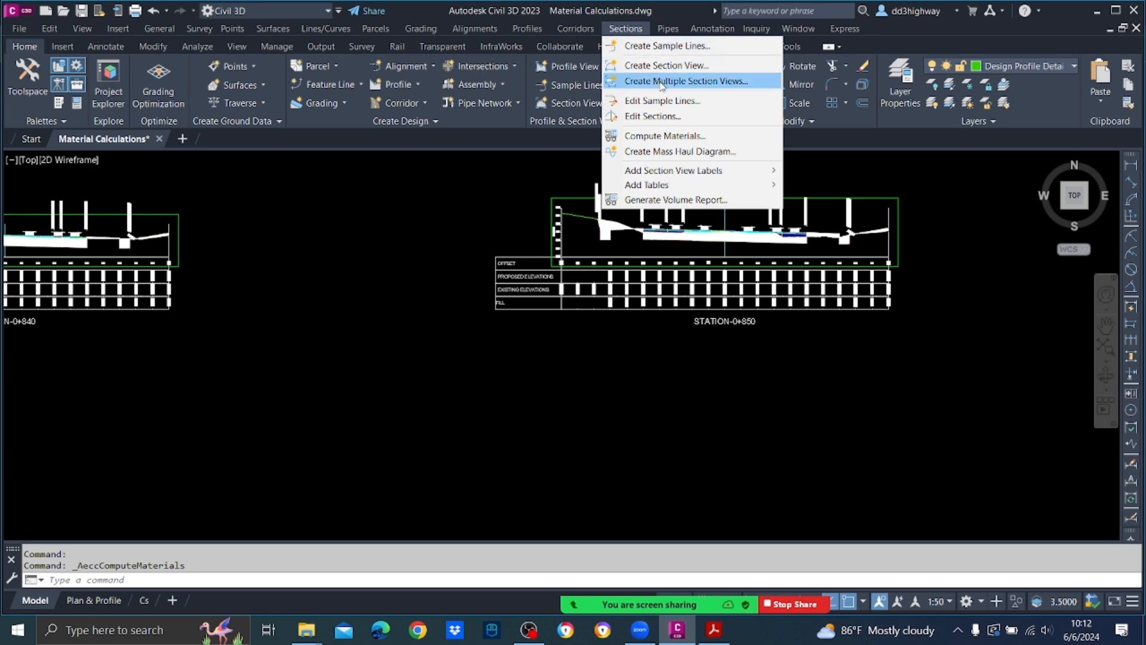
{"action": "left_click", "coordinate": [673, 136]}
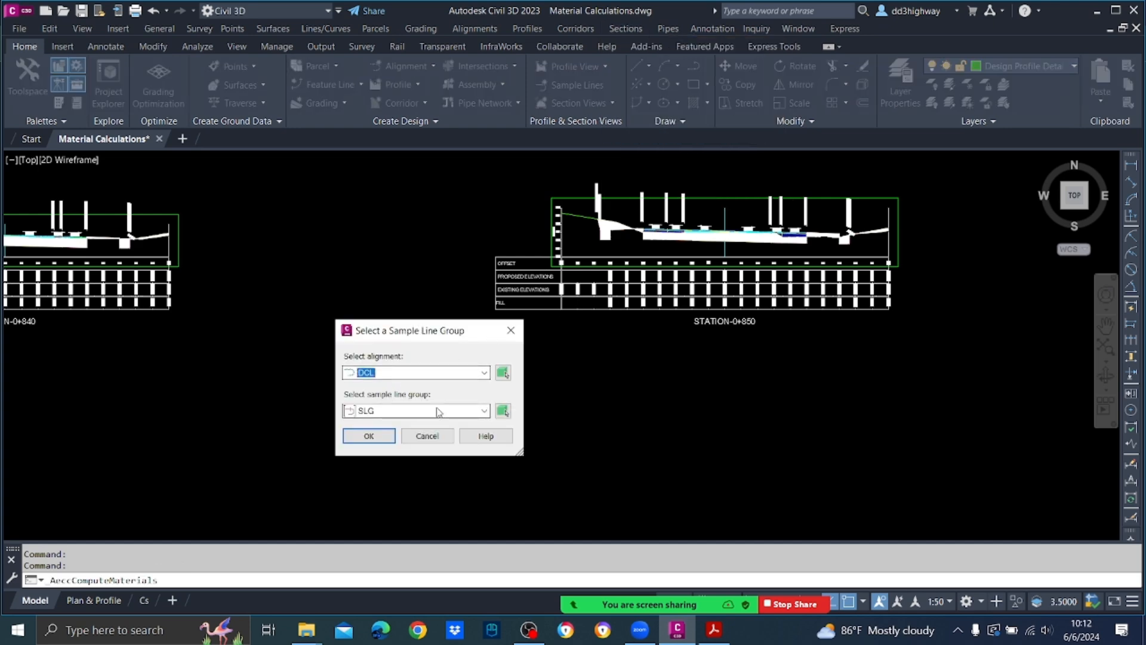
{"action": "left_click", "coordinate": [376, 437]}
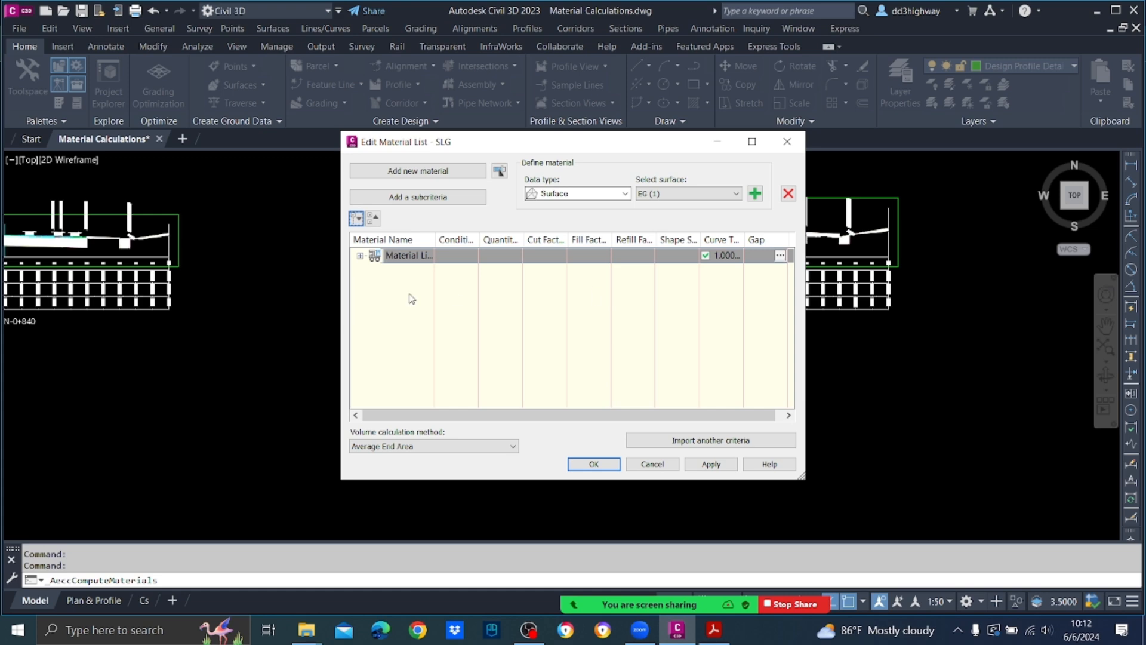
{"action": "left_click", "coordinate": [360, 256]}
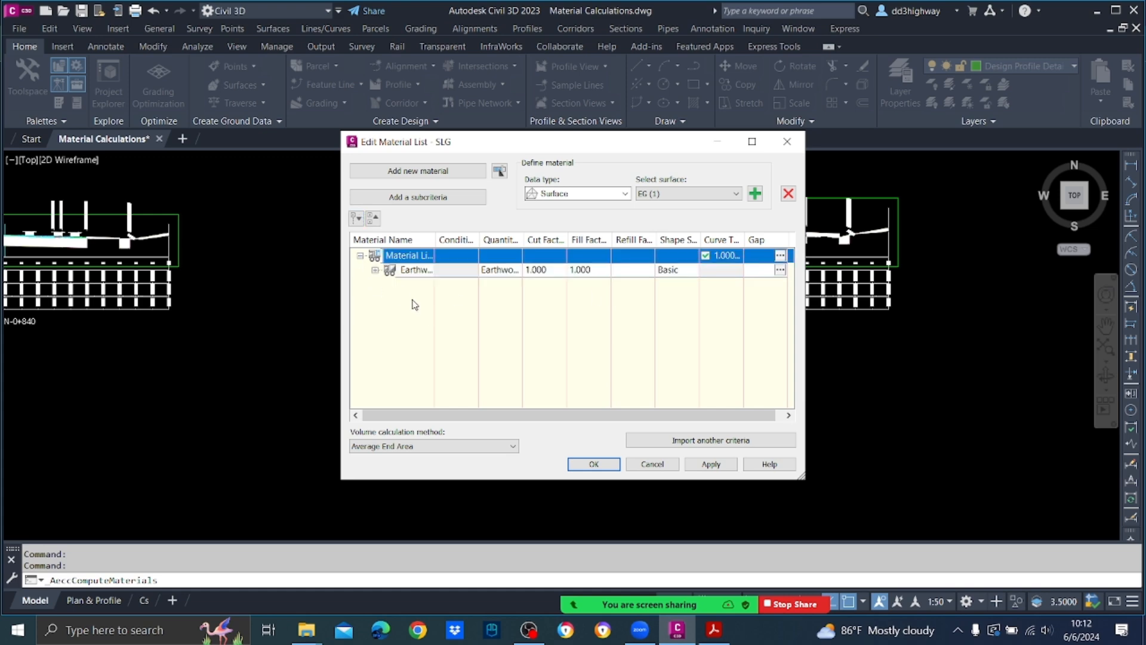
{"action": "left_click", "coordinate": [375, 271]}
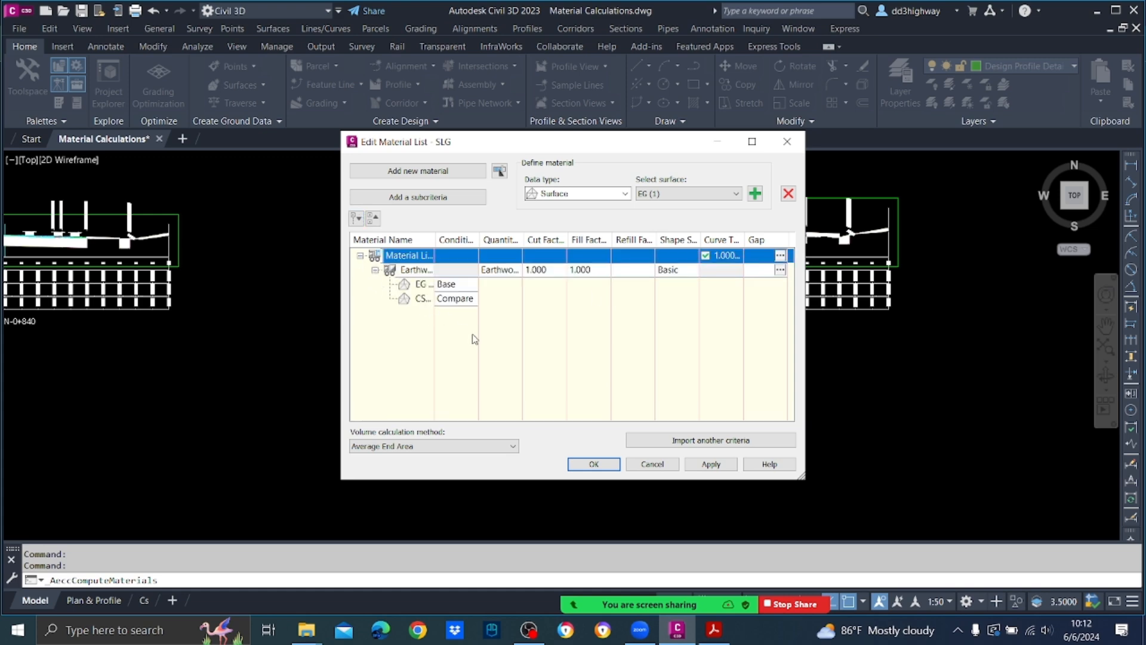
{"action": "left_click", "coordinate": [787, 142]}
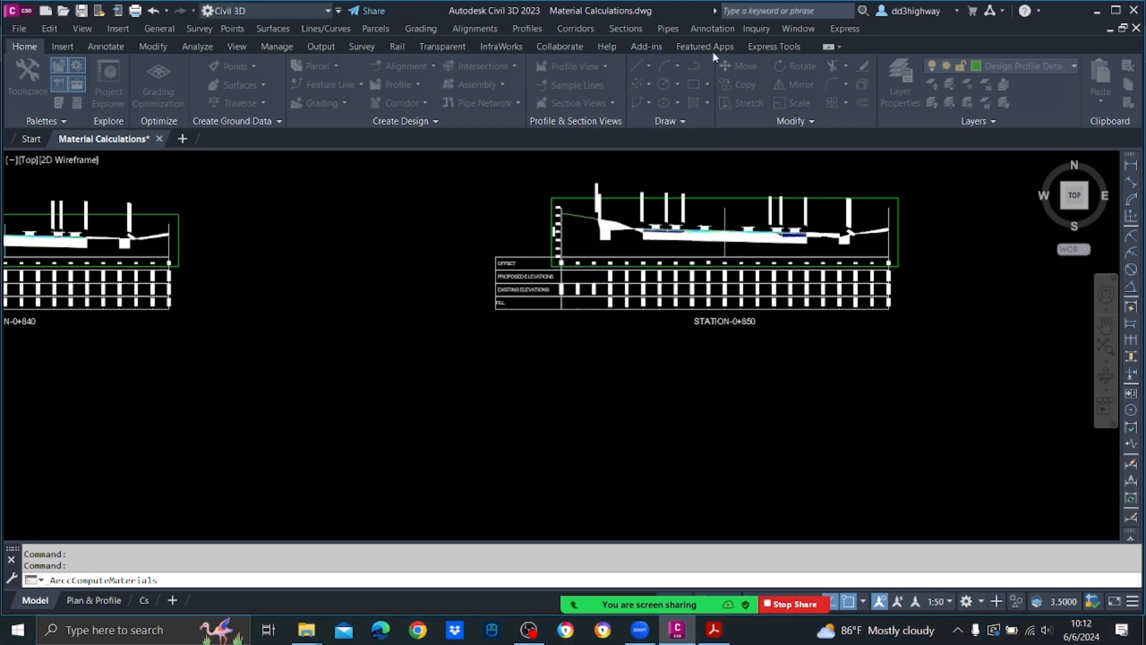
Reopen the material list of sample line group SLG with Compute Materials and widen the Material Name column.
{"action": "left_click", "coordinate": [645, 29]}
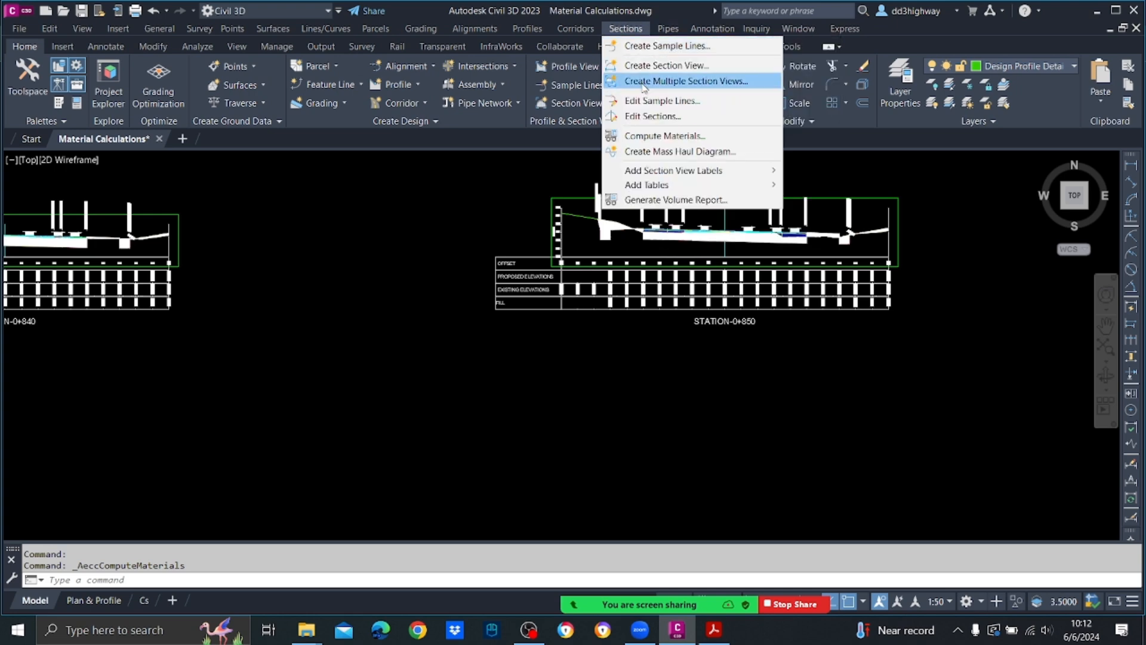
{"action": "left_click", "coordinate": [662, 137]}
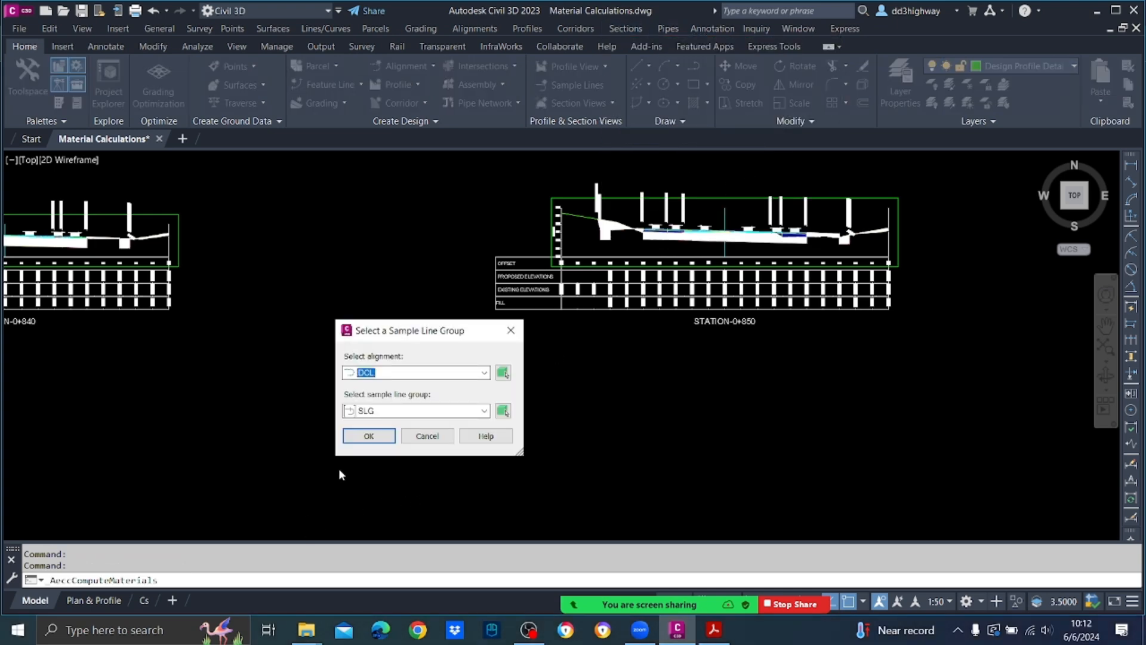
{"action": "left_click", "coordinate": [368, 436]}
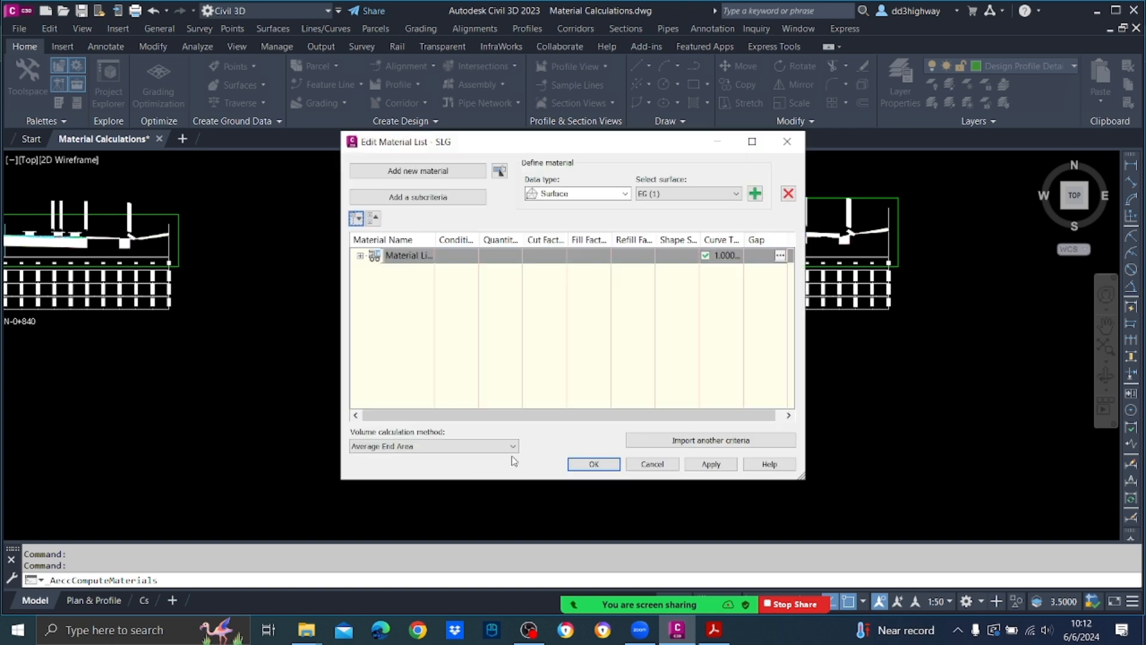
{"action": "left_click_drag", "start_coordinate": [439, 239], "coordinate": [491, 239]}
Switch to the C3D Guide PDF and read how to import another criteria and choose the Material List takeoff criteria.
{"action": "left_click", "coordinate": [726, 630]}
{"action": "scroll", "coordinate": [714, 235], "scroll_direction": "down", "scroll_amount": 2}
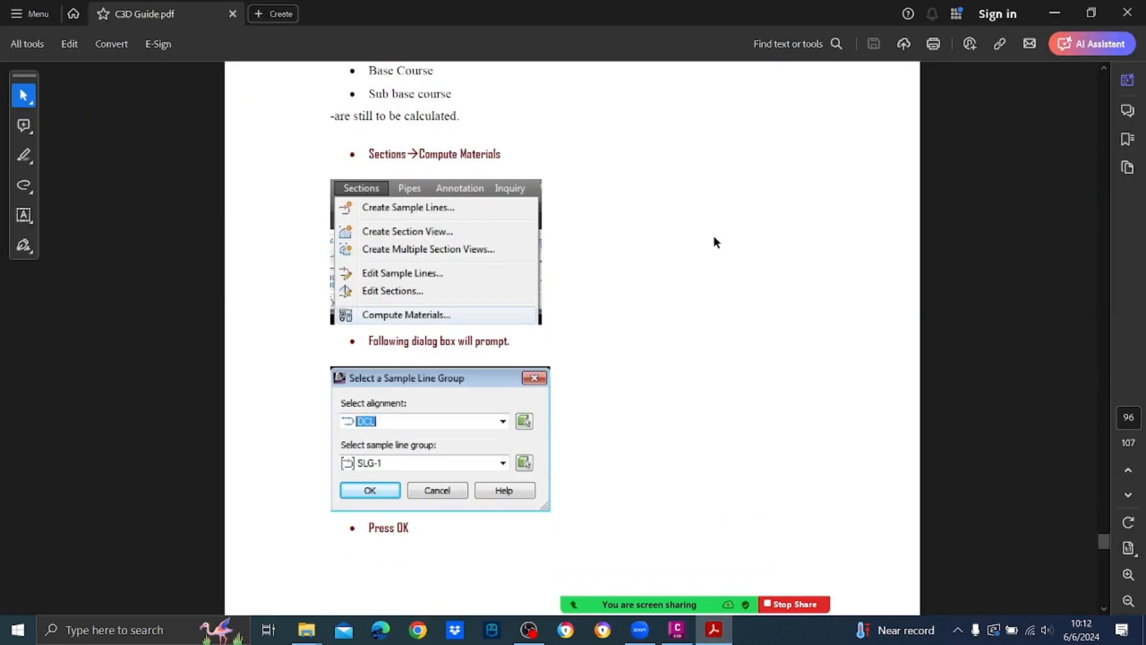
{"action": "scroll", "coordinate": [714, 237], "scroll_direction": "down", "scroll_amount": 9}
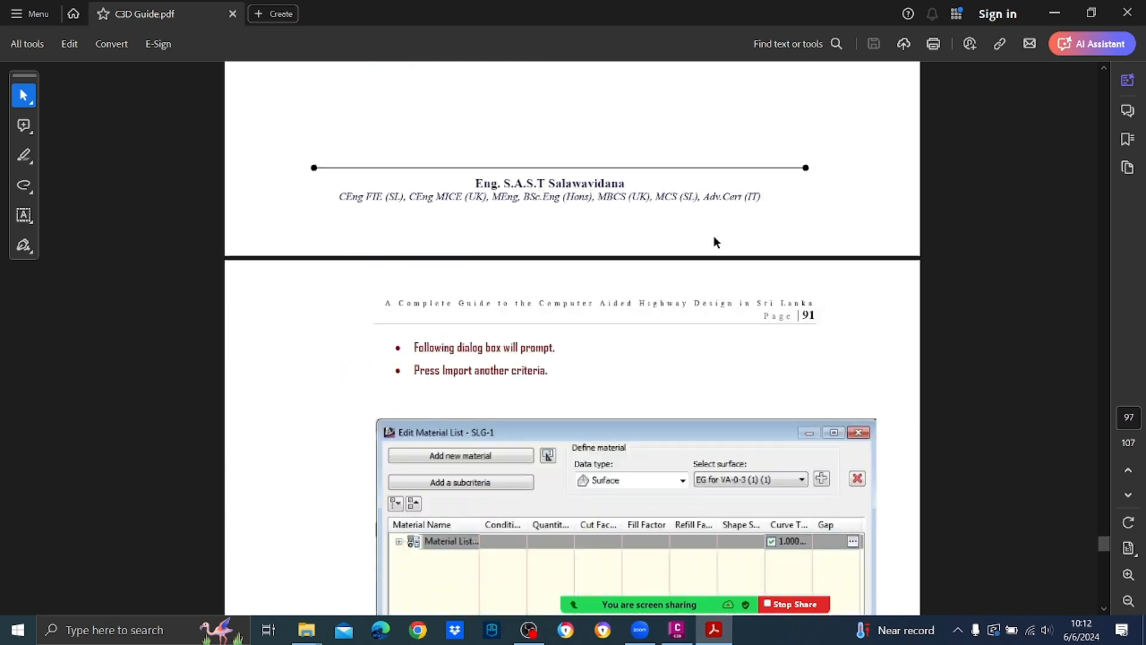
{"action": "scroll", "coordinate": [714, 235], "scroll_direction": "down", "scroll_amount": 5}
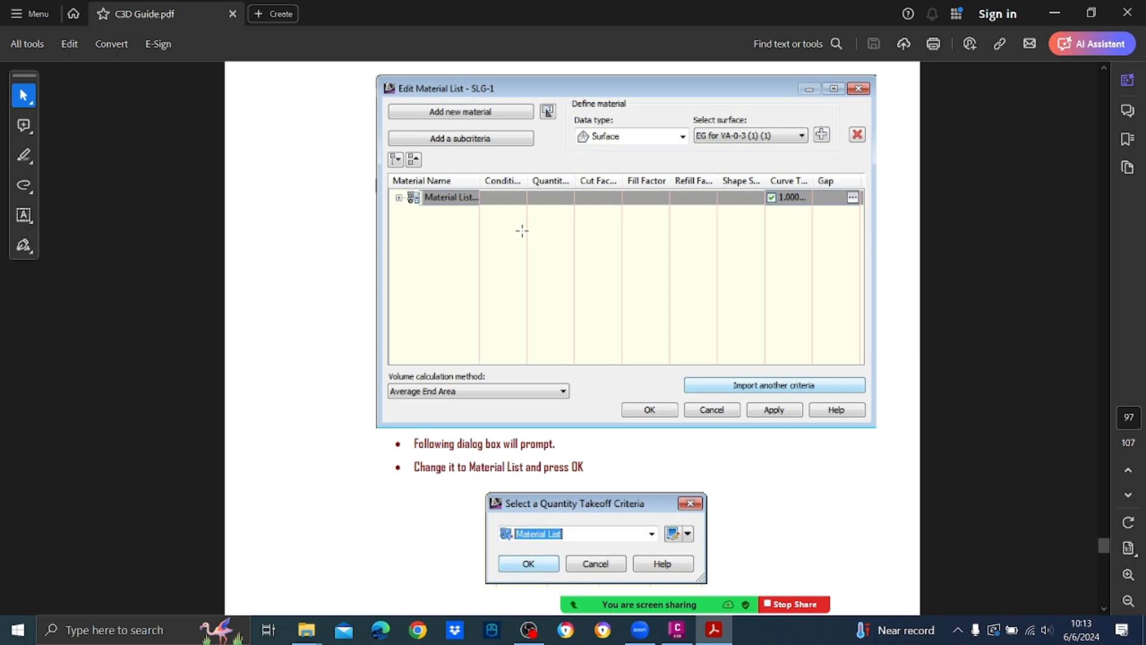
{"action": "scroll", "coordinate": [523, 231], "scroll_direction": "down", "scroll_amount": 3}
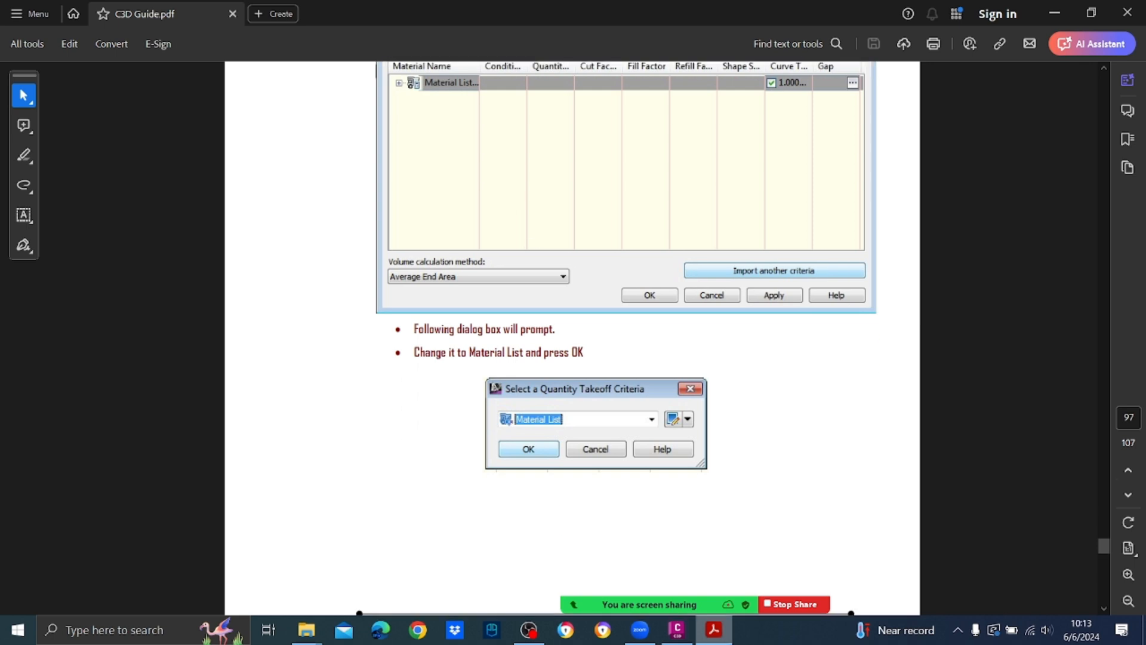
Switch to Civil 3D and expand Material List - (1) and its Earthworks material to show their surfaces.
{"action": "left_click", "coordinate": [677, 630]}
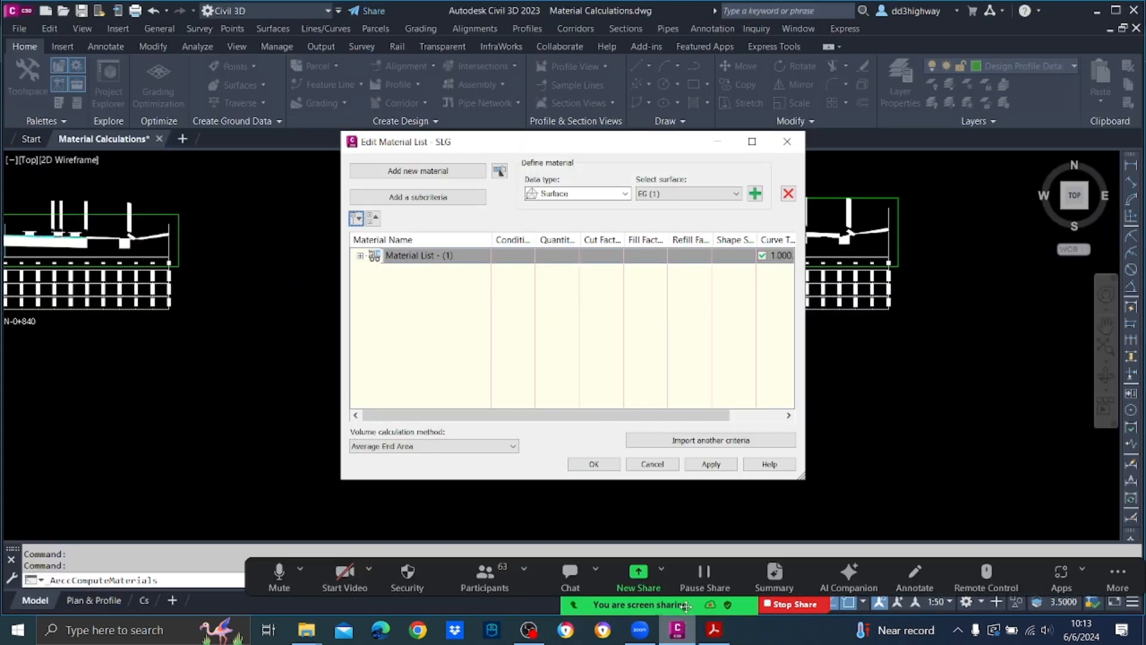
{"action": "left_click", "coordinate": [466, 255]}
{"action": "left_click", "coordinate": [463, 293]}
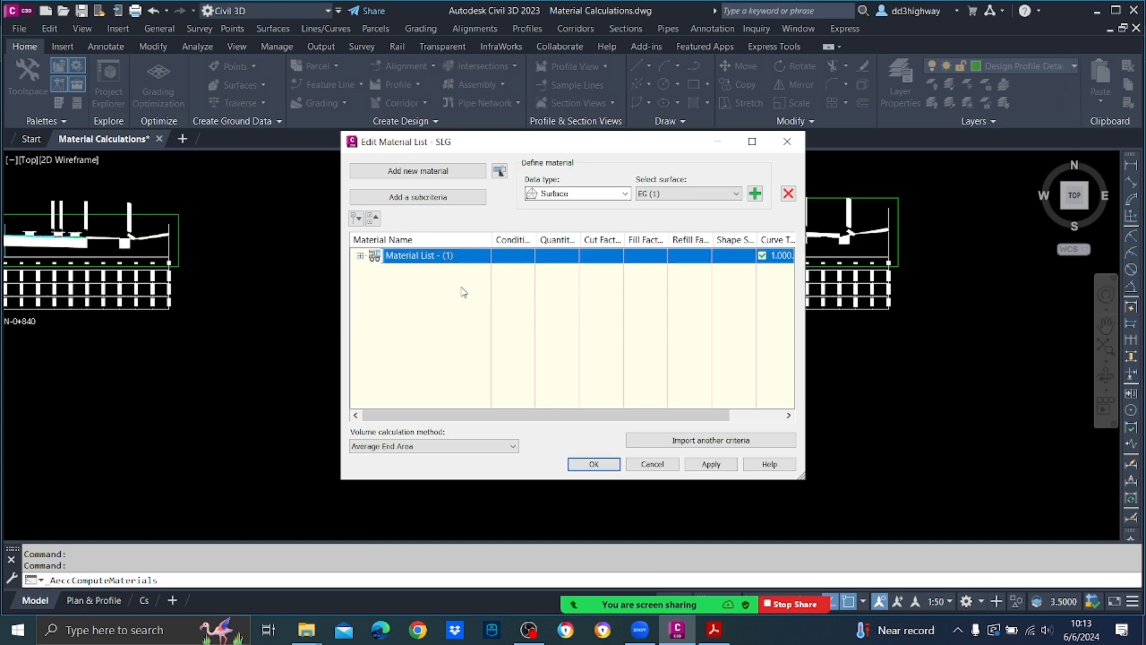
{"action": "left_click", "coordinate": [360, 256]}
{"action": "left_click", "coordinate": [375, 270]}
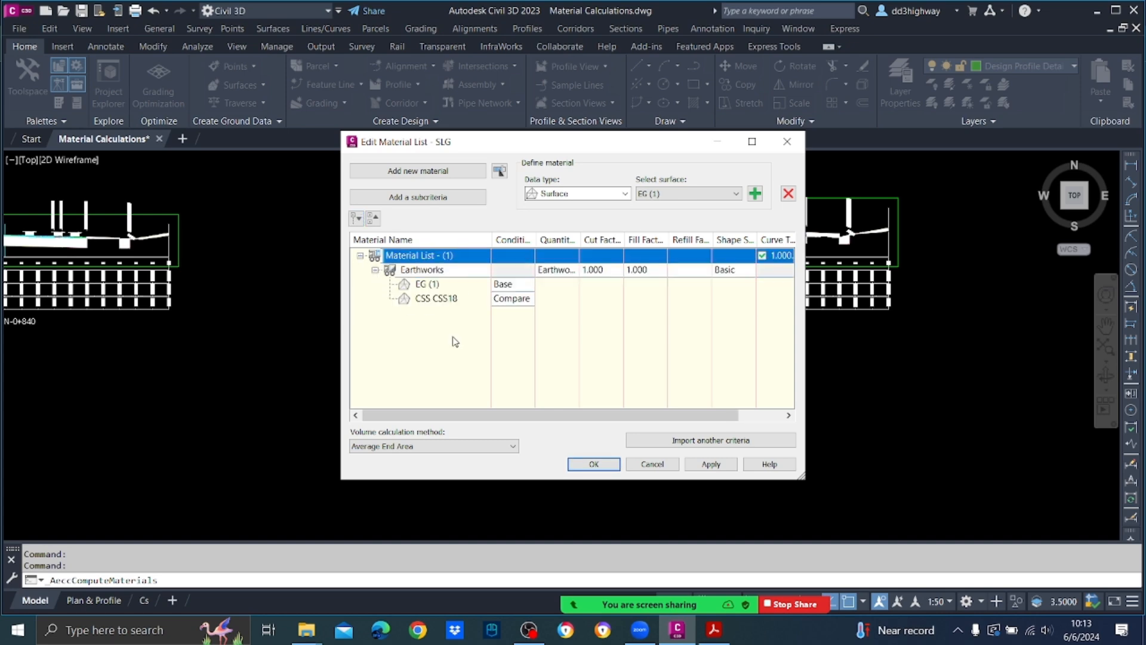
Check the guide's Compute Materials parameters and Import another criteria instructions in the PDF, and return to Civil 3D.
{"action": "left_click", "coordinate": [714, 630]}
{"action": "scroll", "coordinate": [650, 379], "scroll_direction": "down", "scroll_amount": 9}
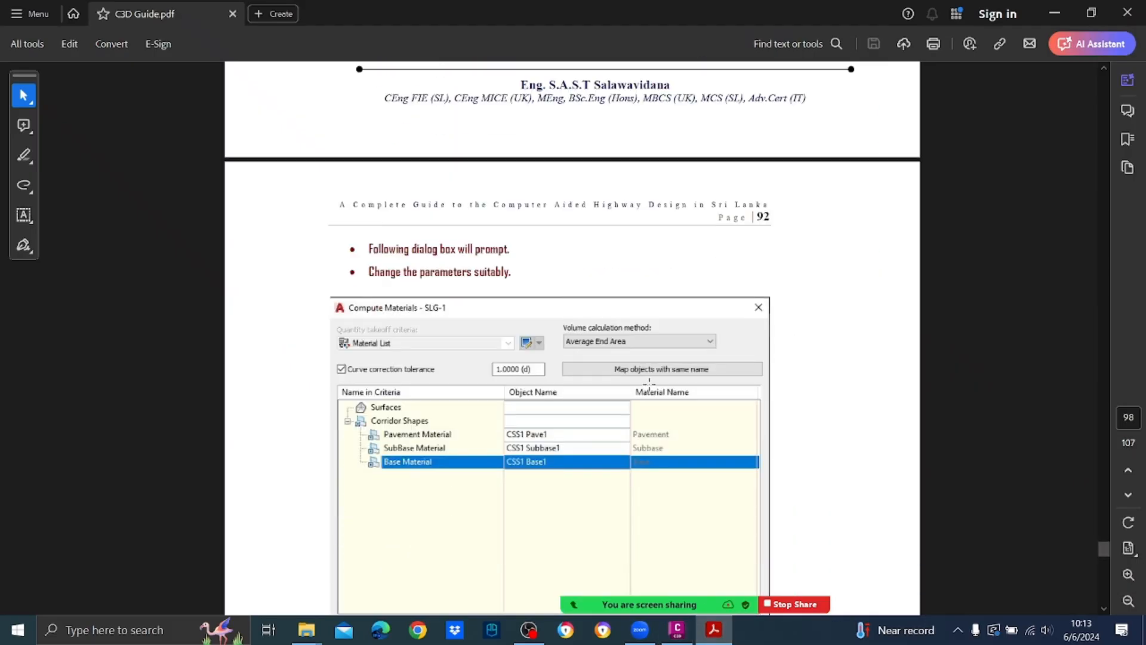
{"action": "scroll", "coordinate": [650, 382], "scroll_direction": "up", "scroll_amount": 8}
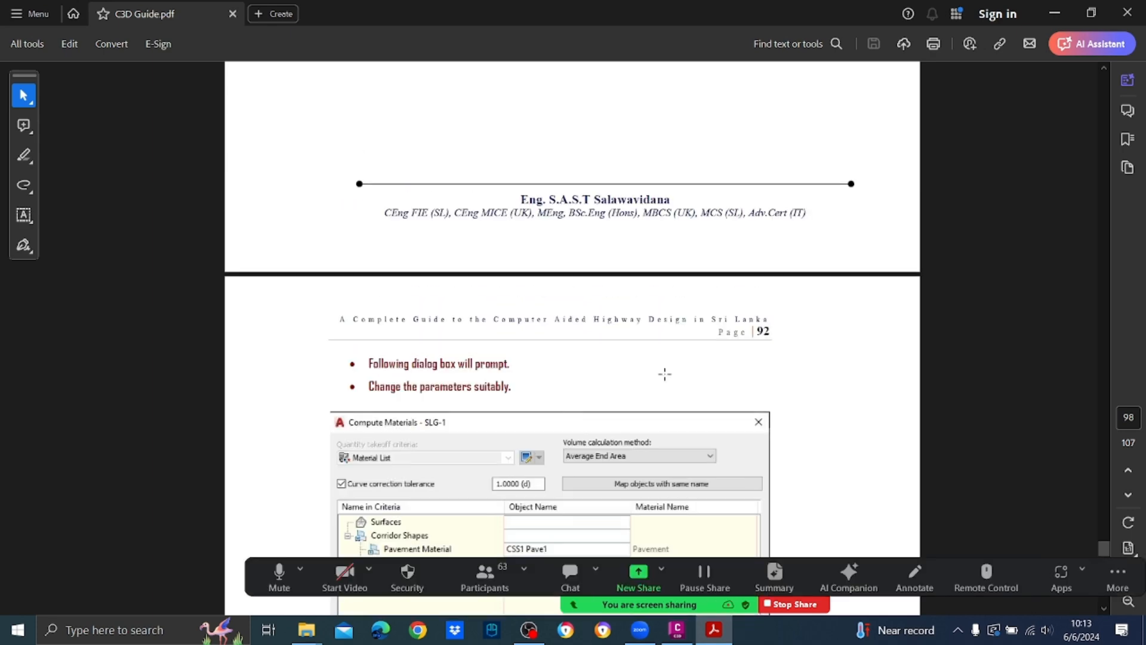
{"action": "scroll", "coordinate": [666, 371], "scroll_direction": "up", "scroll_amount": 2}
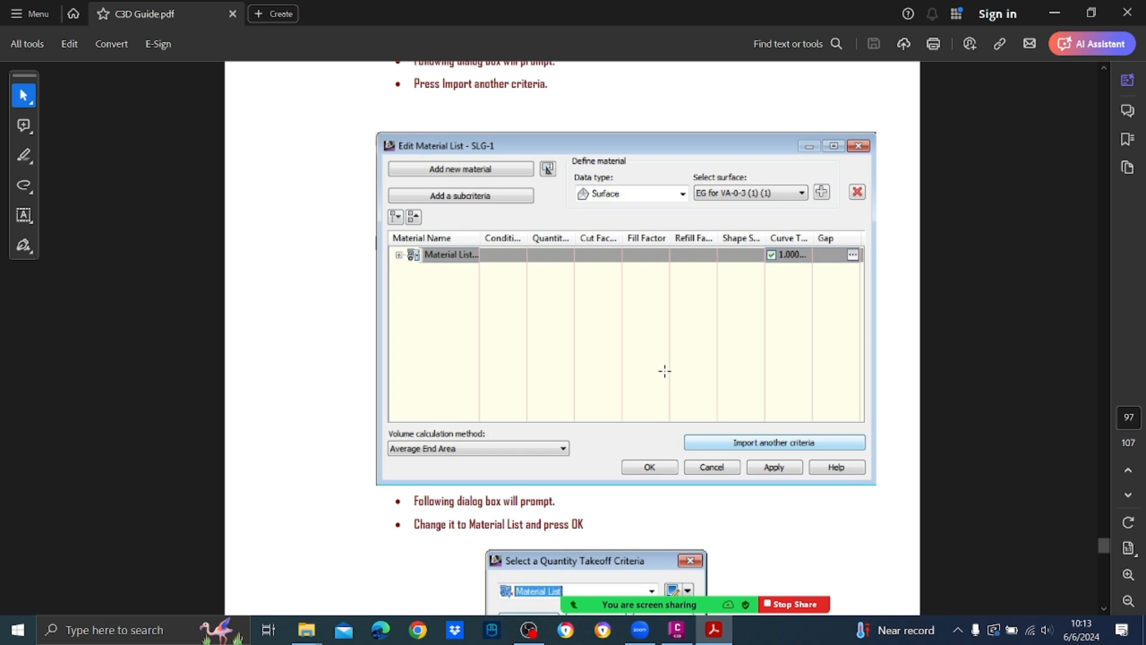
{"action": "left_click", "coordinate": [687, 638]}
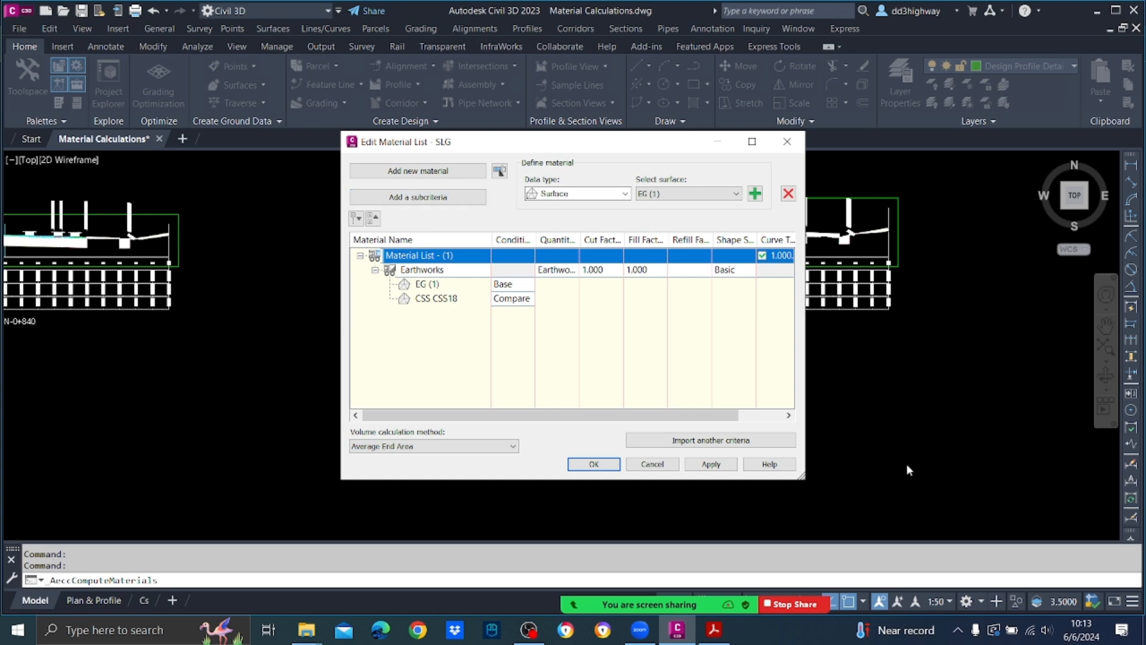
{"action": "left_click", "coordinate": [691, 445]}
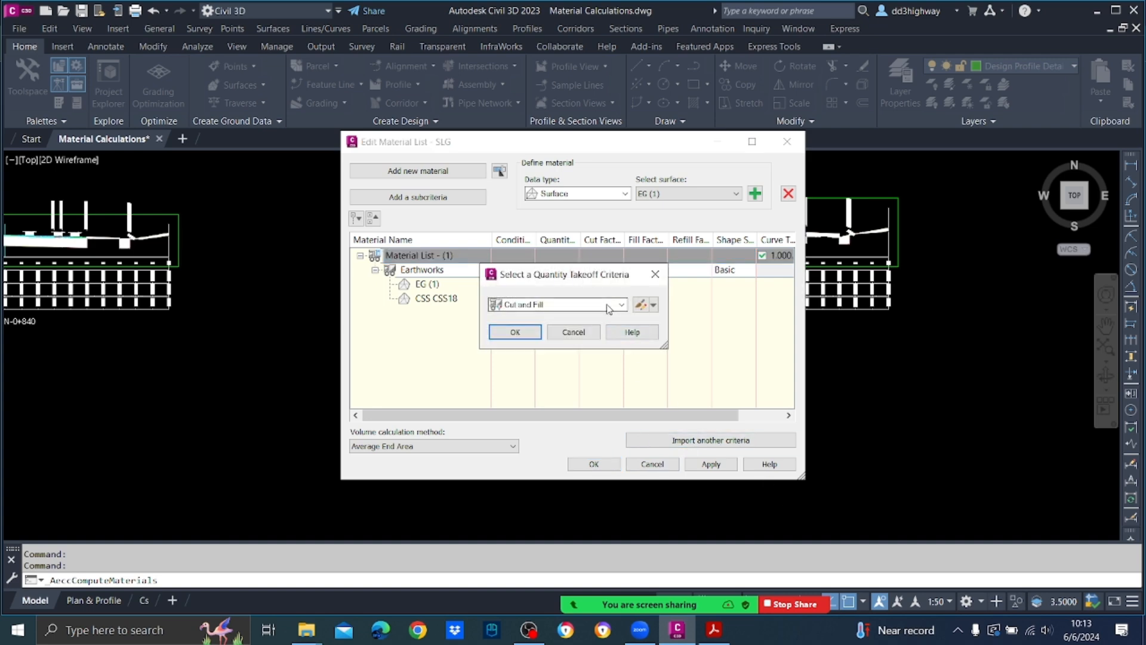
{"action": "left_click", "coordinate": [609, 305]}
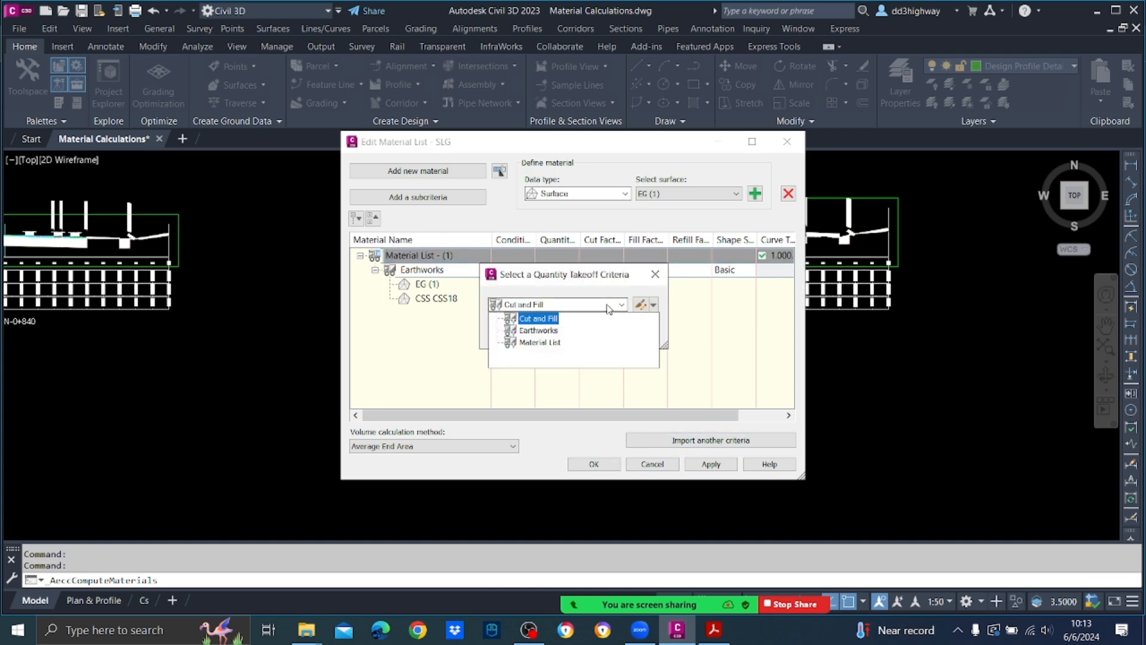
{"action": "left_click", "coordinate": [557, 347]}
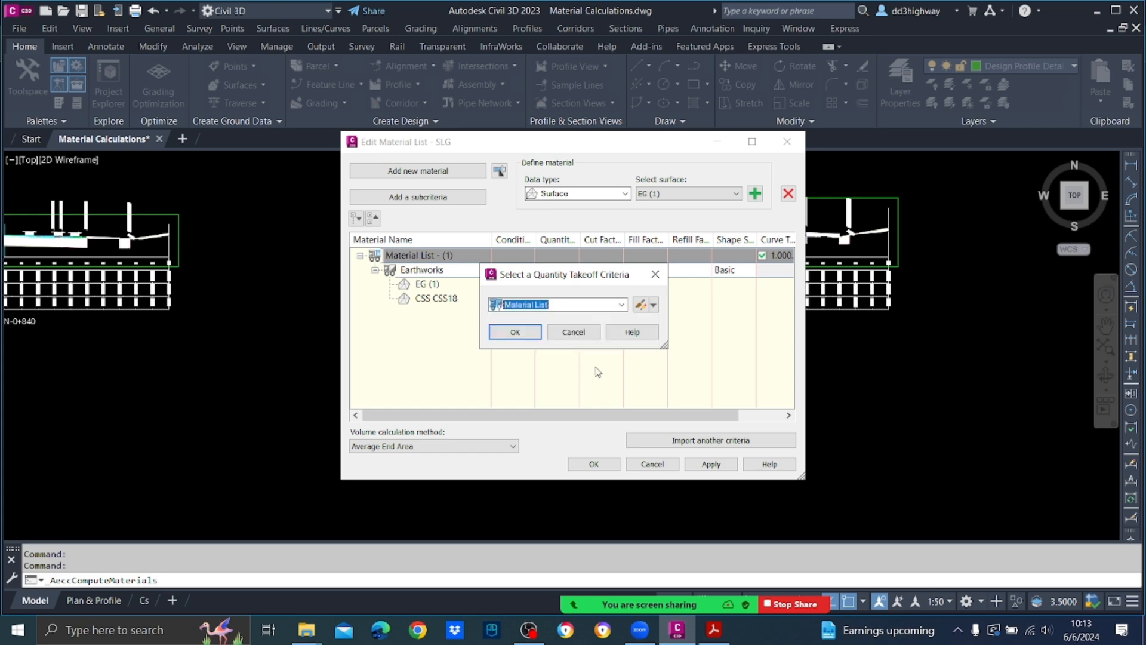
{"action": "left_click", "coordinate": [515, 333]}
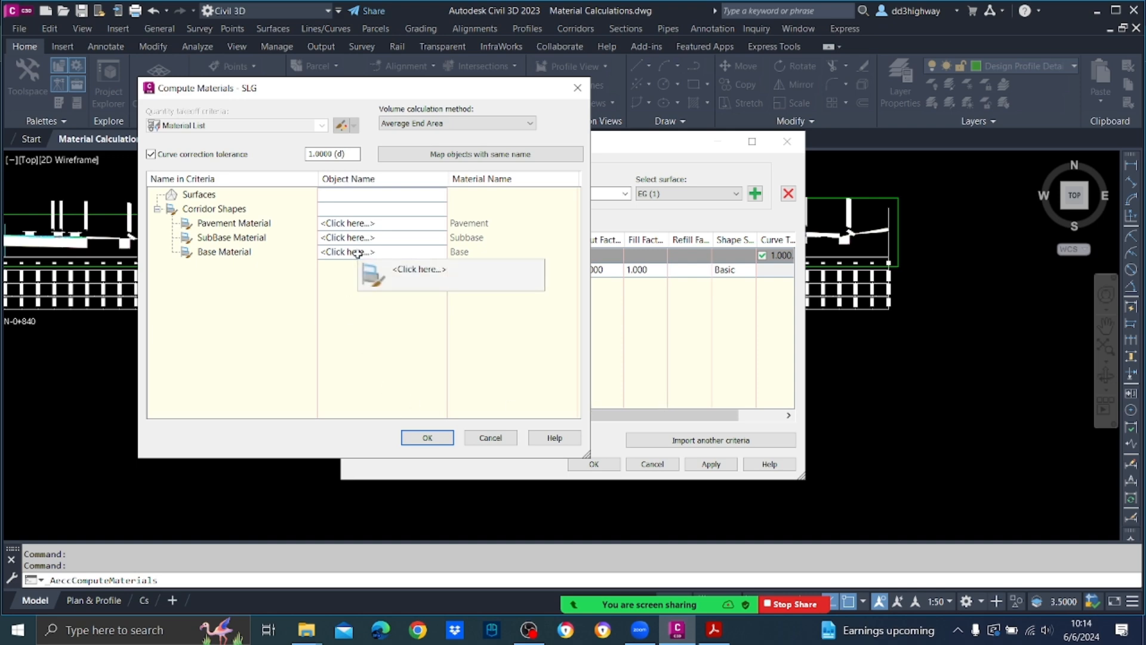
{"action": "left_click", "coordinate": [376, 226]}
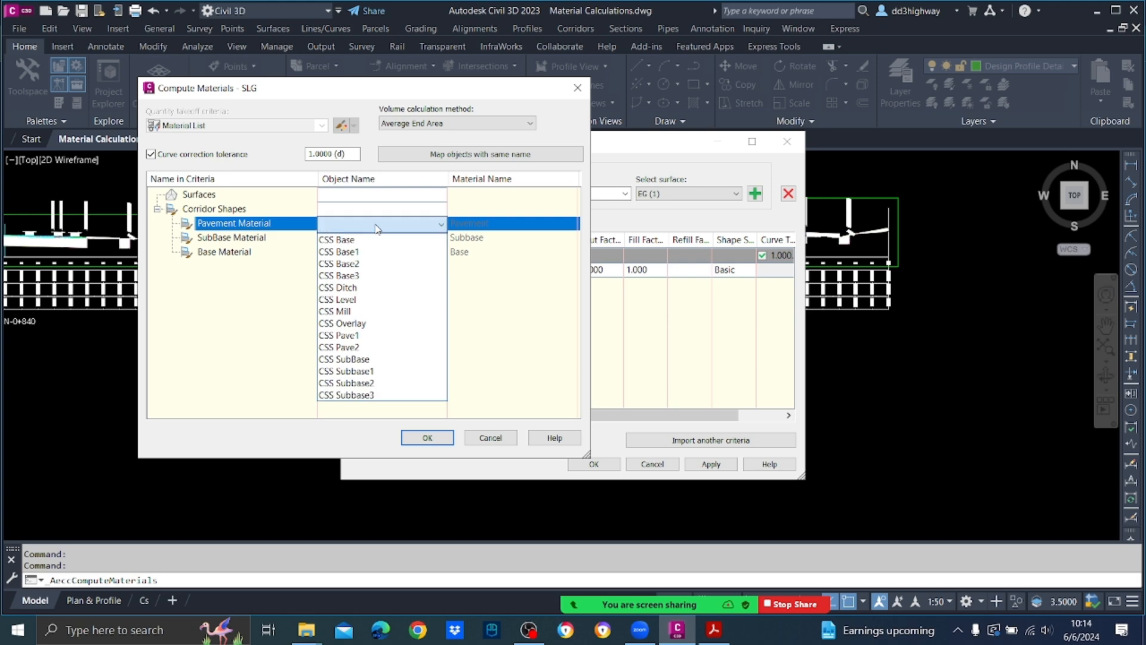
{"action": "left_click", "coordinate": [355, 336]}
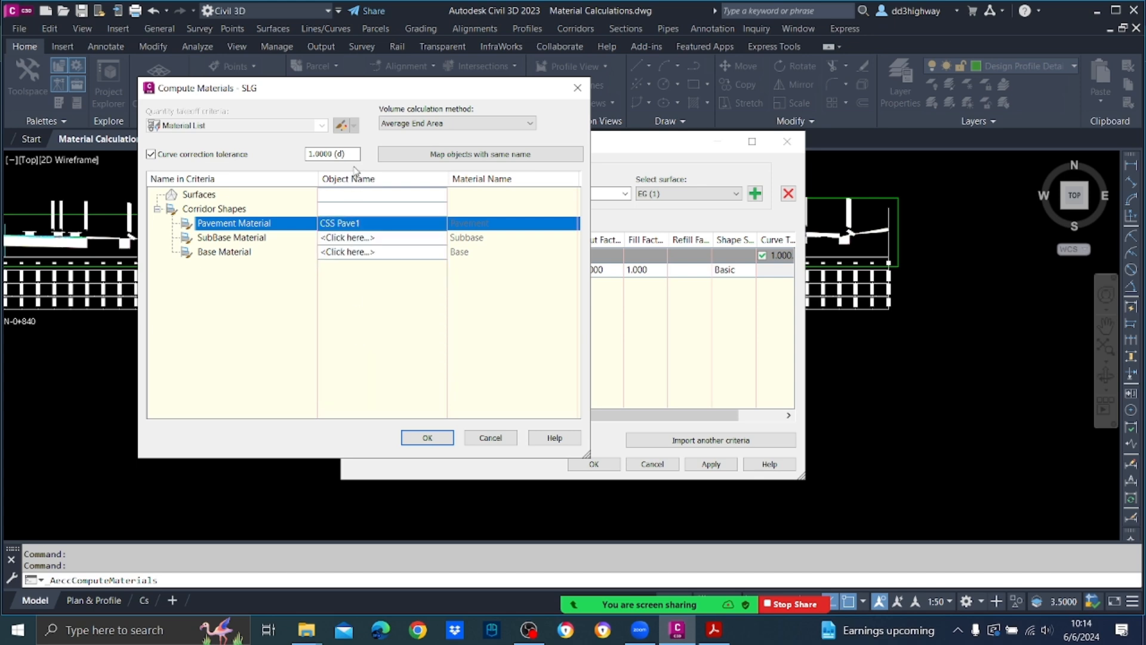
{"action": "left_click", "coordinate": [577, 88]}
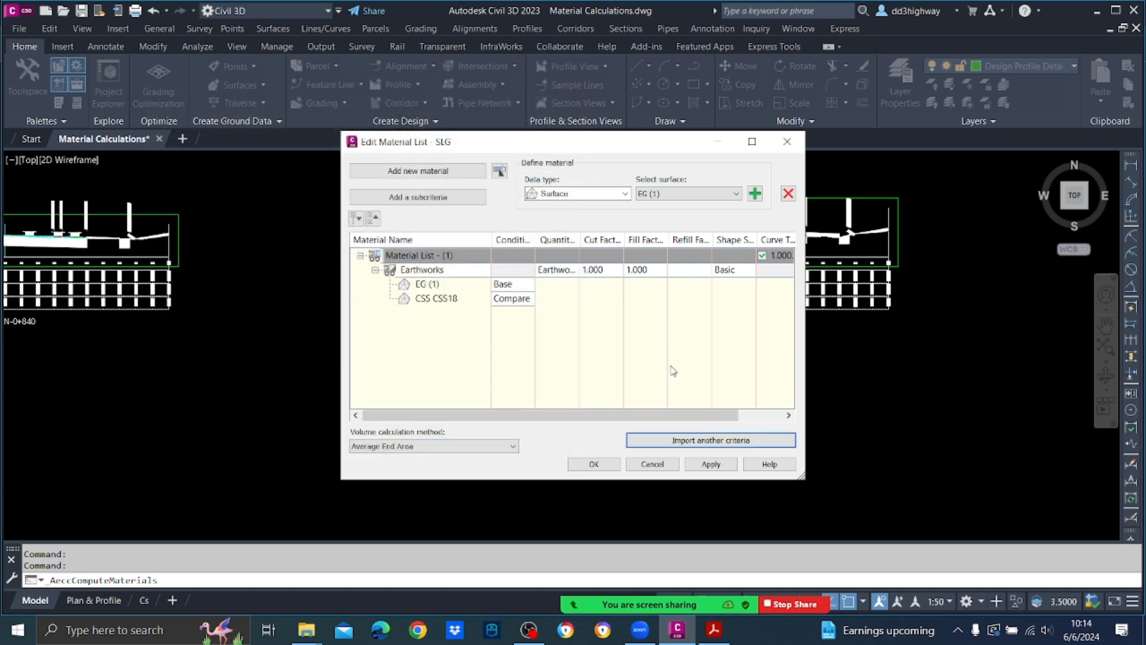
Import another criteria into the SLG material list, choosing the Material List quantity takeoff criteria.
{"action": "left_click", "coordinate": [689, 445]}
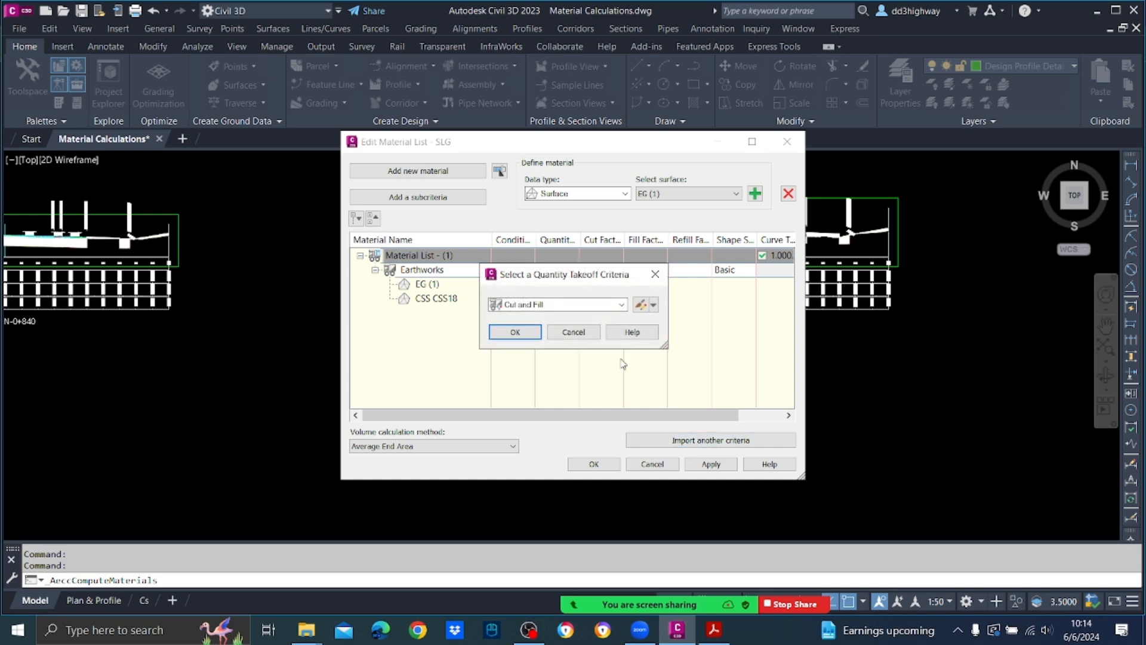
{"action": "left_click", "coordinate": [565, 308]}
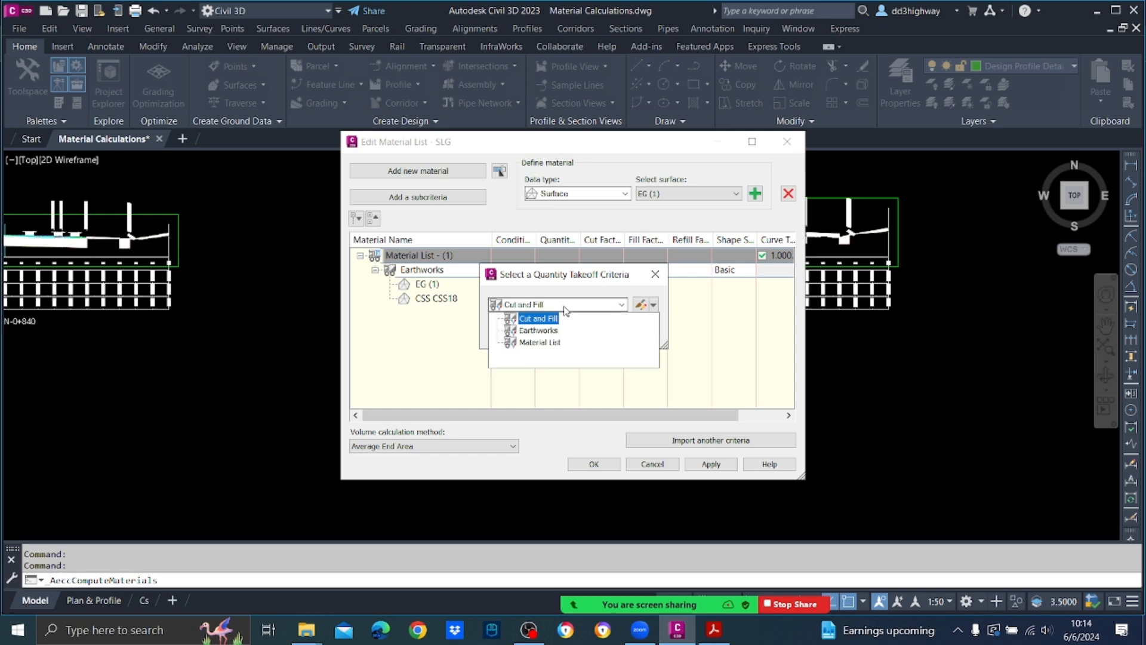
{"action": "left_click", "coordinate": [539, 343]}
{"action": "left_click", "coordinate": [517, 333]}
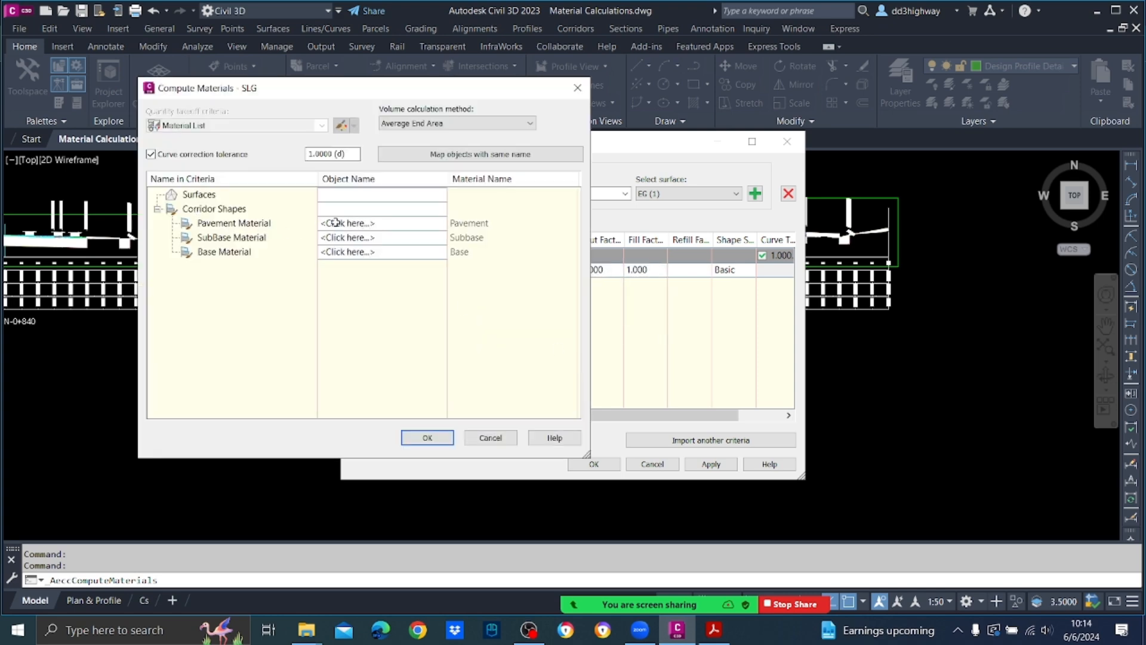
Map Pavement Material to CSS Pave1, SubBase Material to CSS Subbase1 and Base Material to CSS Base1, and apply the updated material list.
{"action": "left_click", "coordinate": [336, 223]}
{"action": "left_click", "coordinate": [385, 227]}
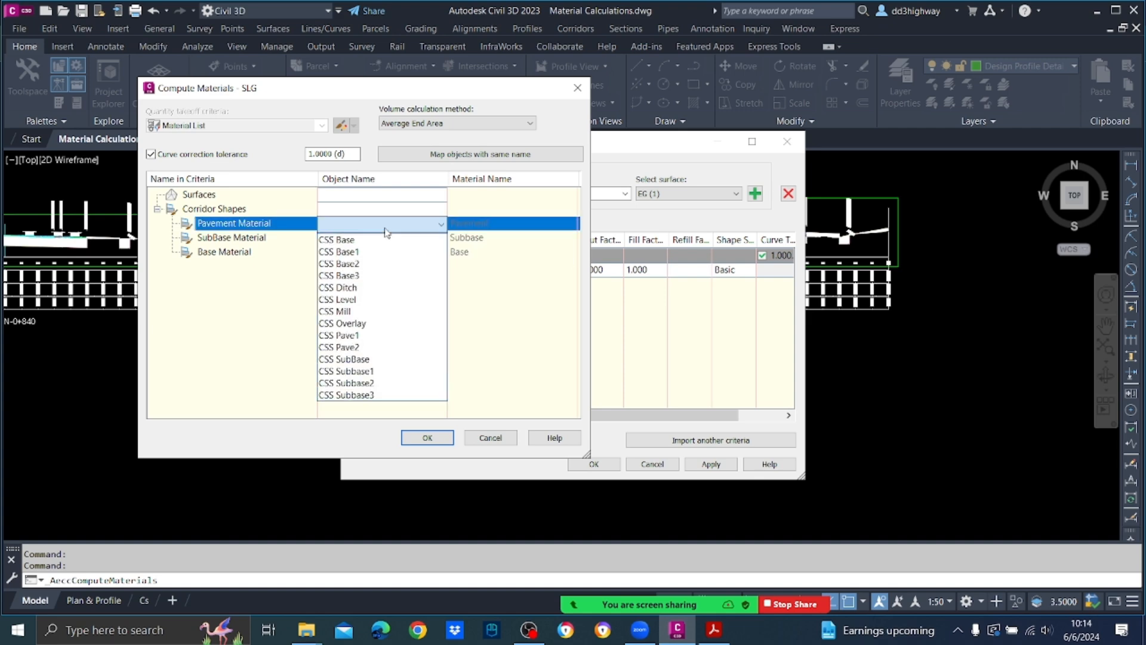
{"action": "left_click", "coordinate": [362, 336]}
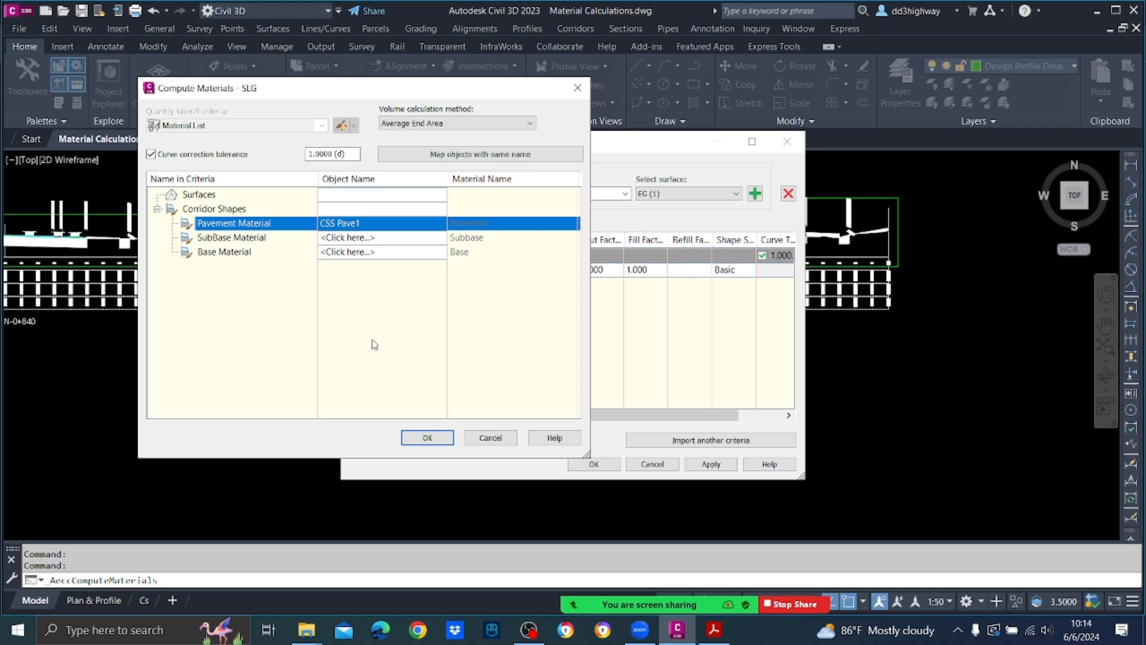
{"action": "left_click", "coordinate": [340, 237]}
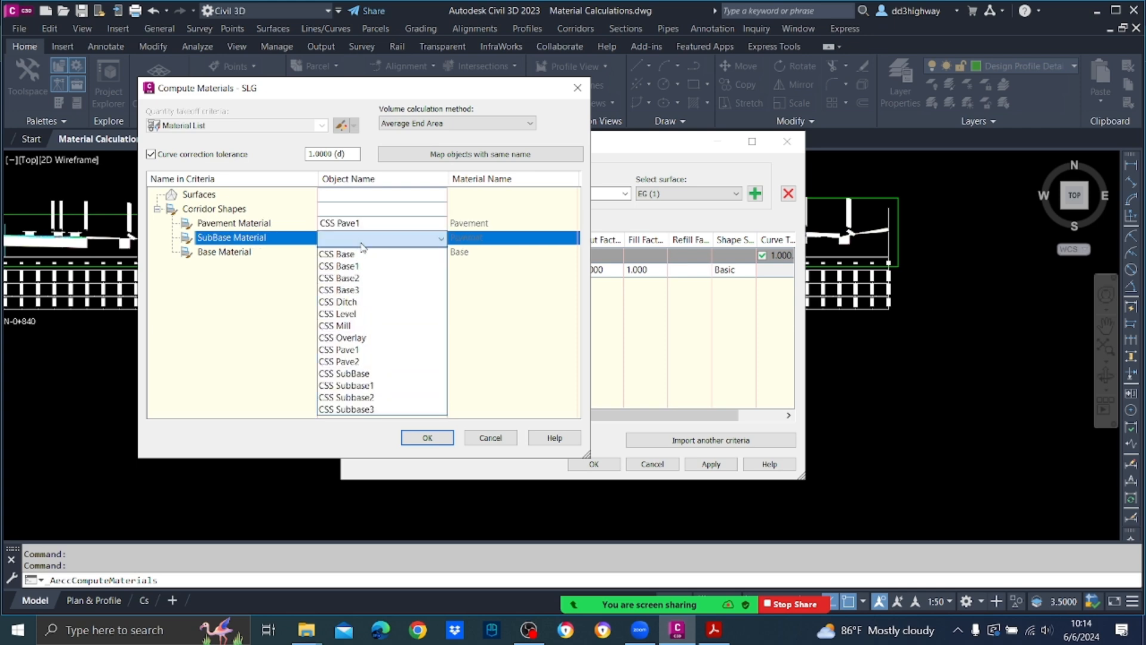
{"action": "left_click", "coordinate": [371, 386]}
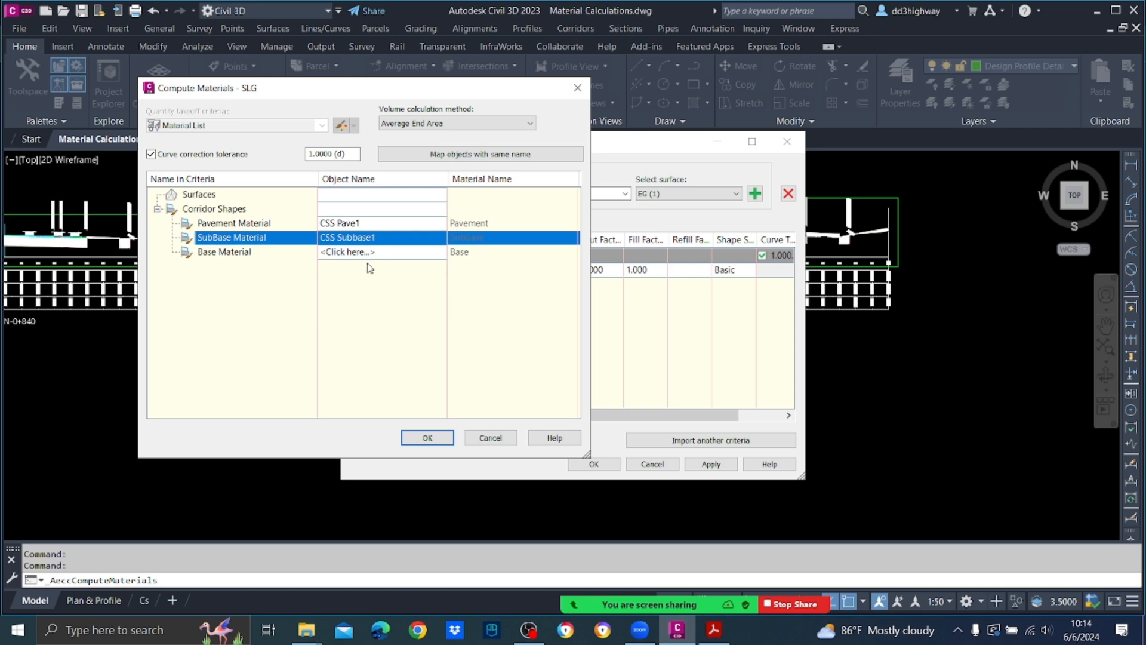
{"action": "left_click", "coordinate": [349, 254]}
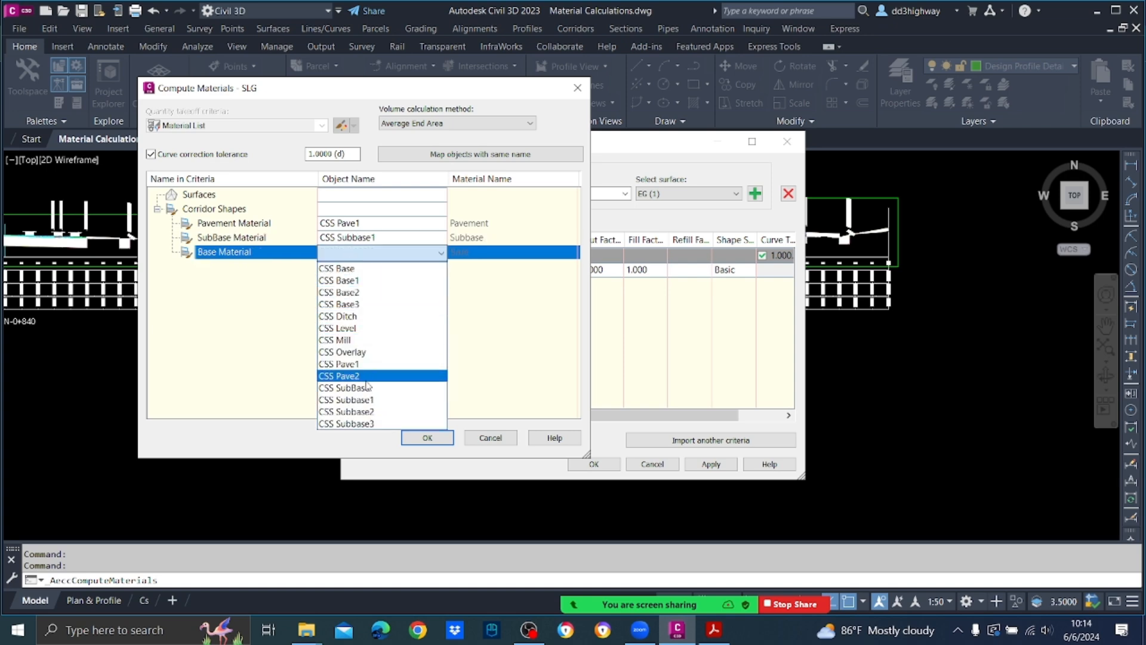
{"action": "left_click", "coordinate": [367, 282]}
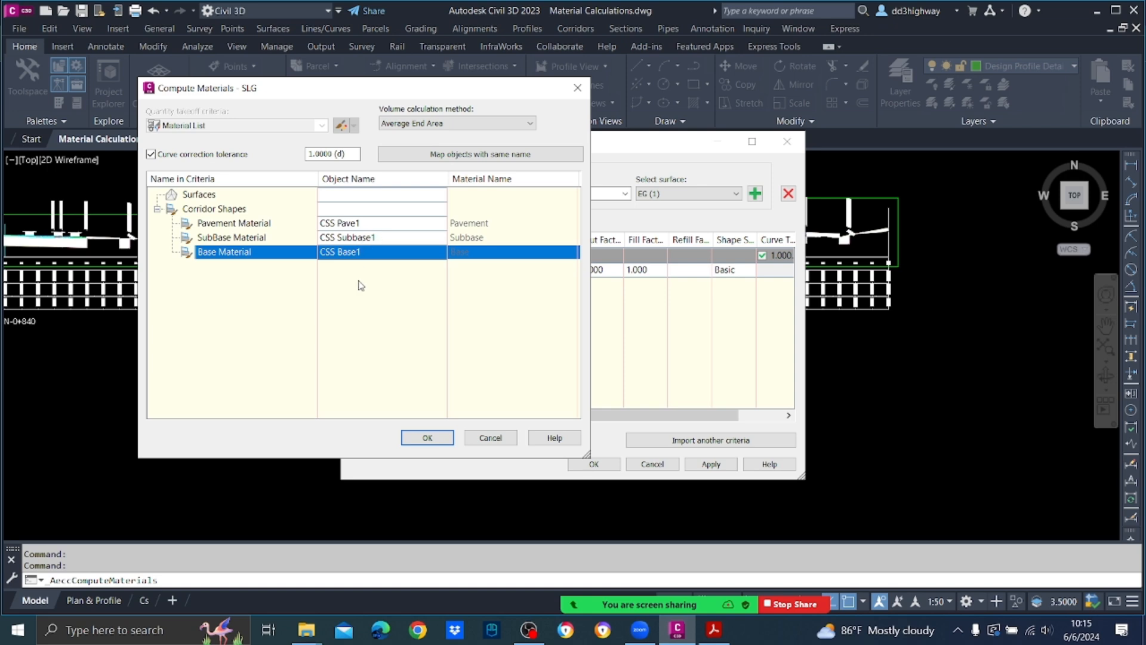
{"action": "left_click", "coordinate": [435, 439]}
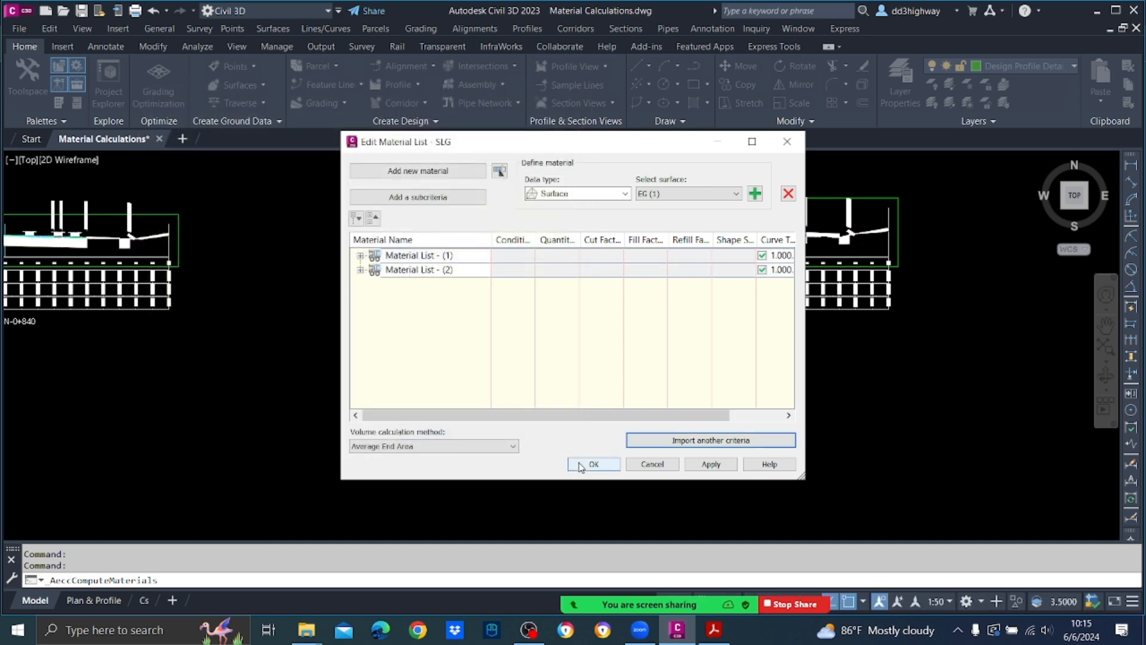
{"action": "left_click", "coordinate": [710, 465]}
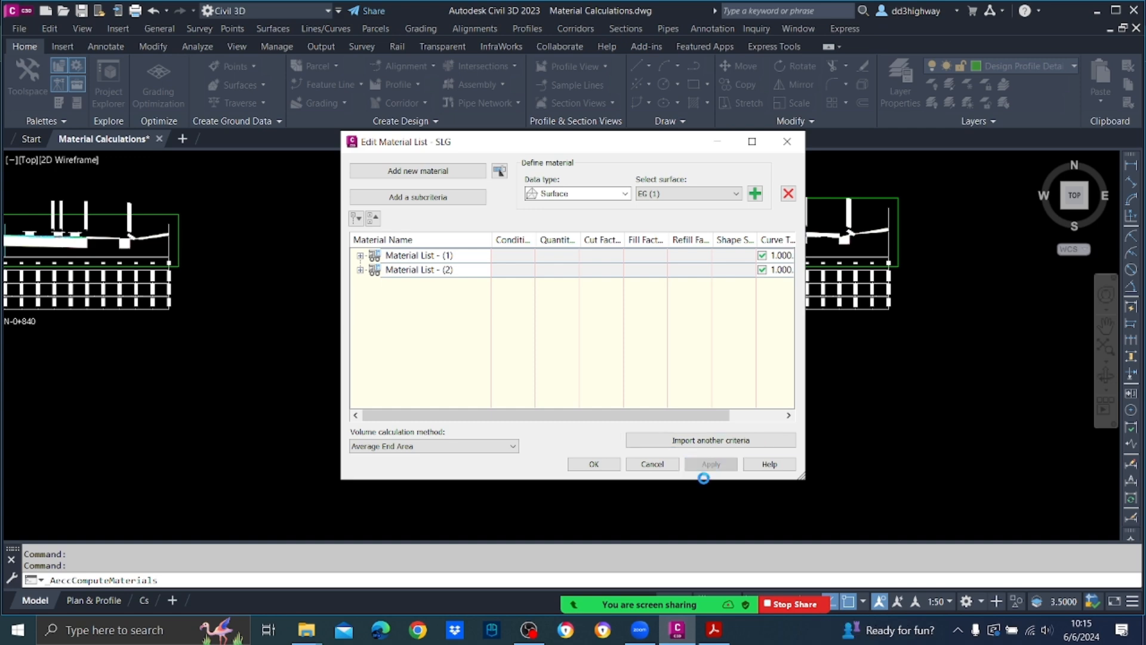
{"action": "left_click", "coordinate": [579, 464]}
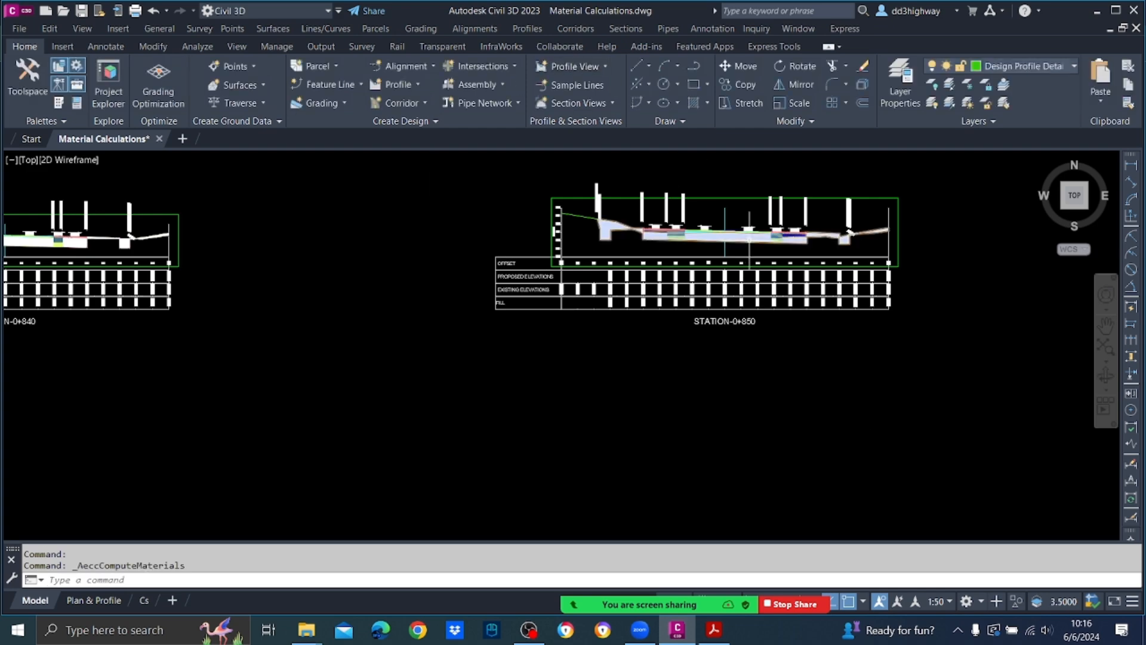
Examine the shaded pavement layers in the section view at station 0+850.
{"action": "scroll", "coordinate": [691, 263], "scroll_direction": "up", "scroll_amount": 8}
{"action": "middle_click_drag", "start_coordinate": [690, 263], "coordinate": [205, 292]}
{"action": "scroll", "coordinate": [313, 307], "scroll_direction": "down", "scroll_amount": 6}
{"action": "scroll", "coordinate": [443, 280], "scroll_direction": "up", "scroll_amount": 5}
{"action": "middle_click_drag", "start_coordinate": [353, 397], "coordinate": [795, 391]}
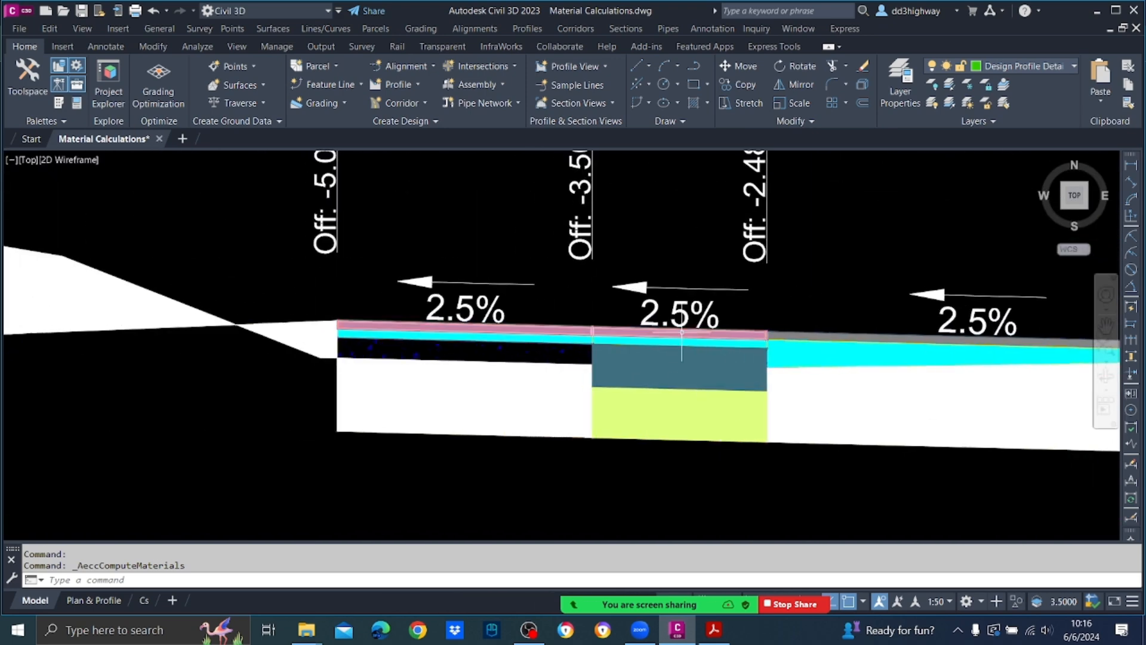
{"action": "scroll", "coordinate": [826, 332], "scroll_direction": "up", "scroll_amount": 6}
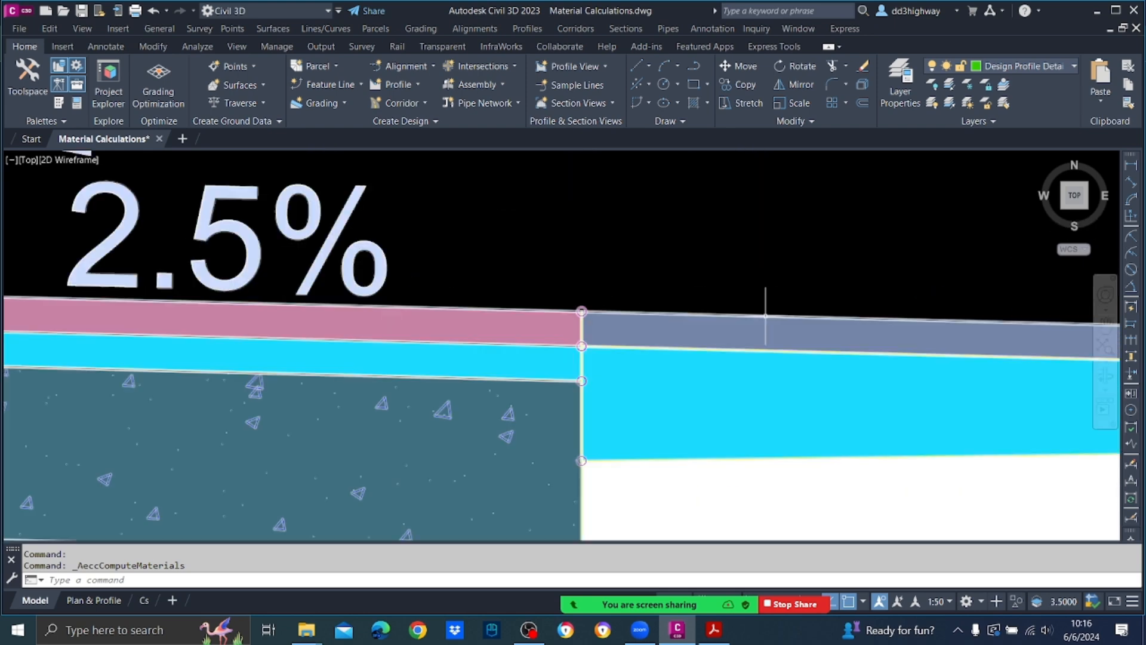
{"action": "scroll", "coordinate": [717, 365], "scroll_direction": "down", "scroll_amount": 6}
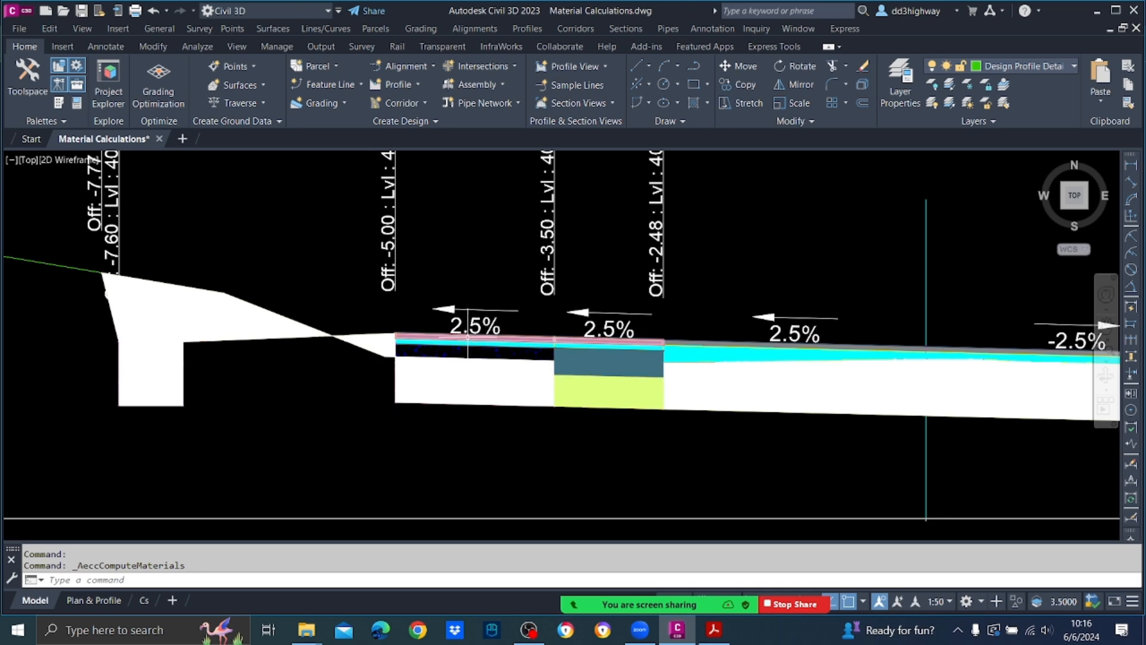
{"action": "scroll", "coordinate": [471, 337], "scroll_direction": "up", "scroll_amount": 4}
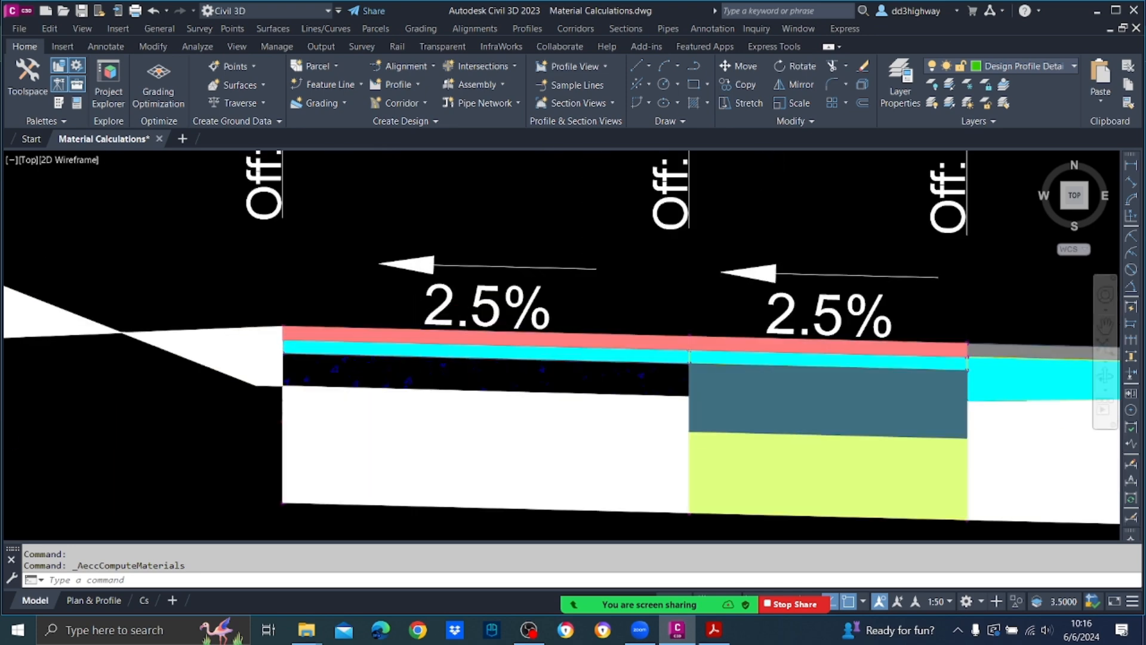
Select the top layer left of the centreline in the 0+850 section to identify its material, and clear the selection.
{"action": "left_click", "coordinate": [406, 329]}
{"action": "scroll", "coordinate": [435, 335], "scroll_direction": "down", "scroll_amount": 2}
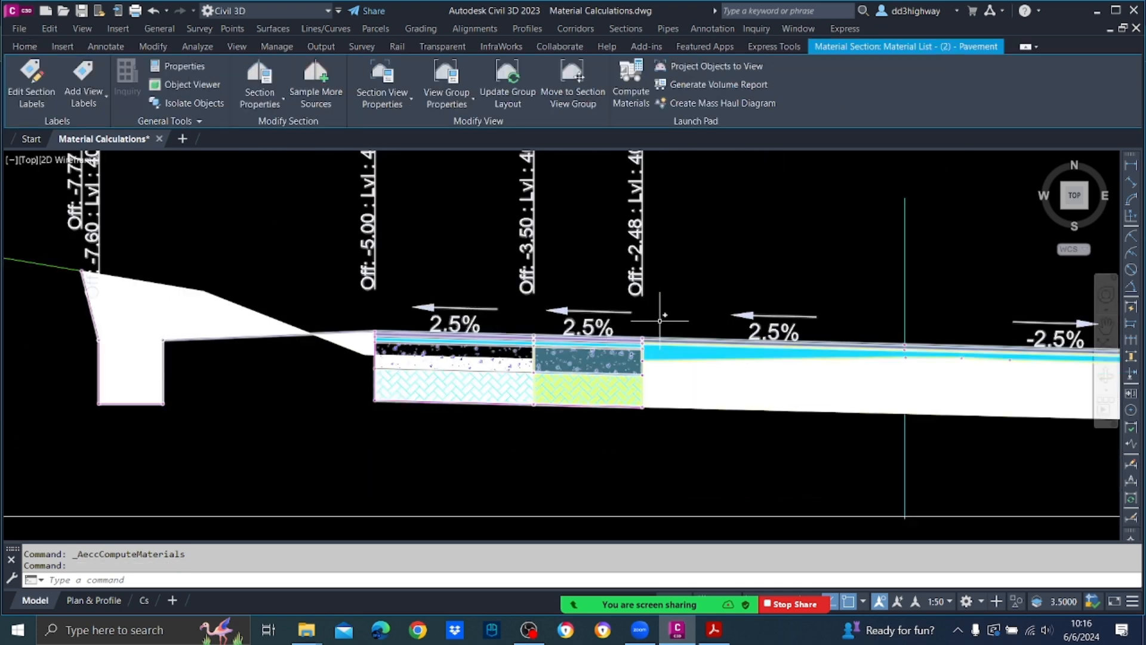
{"action": "scroll", "coordinate": [676, 345], "scroll_direction": "up", "scroll_amount": 2}
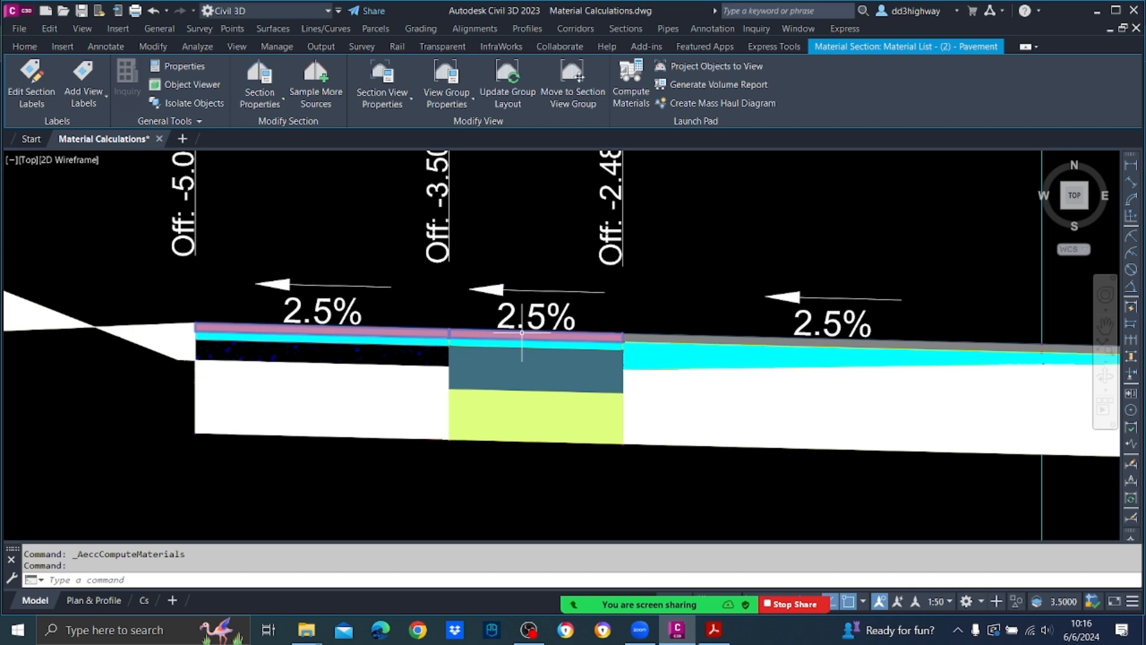
{"action": "scroll", "coordinate": [420, 337], "scroll_direction": "up", "scroll_amount": 2}
{"action": "key", "text": "Escape"}
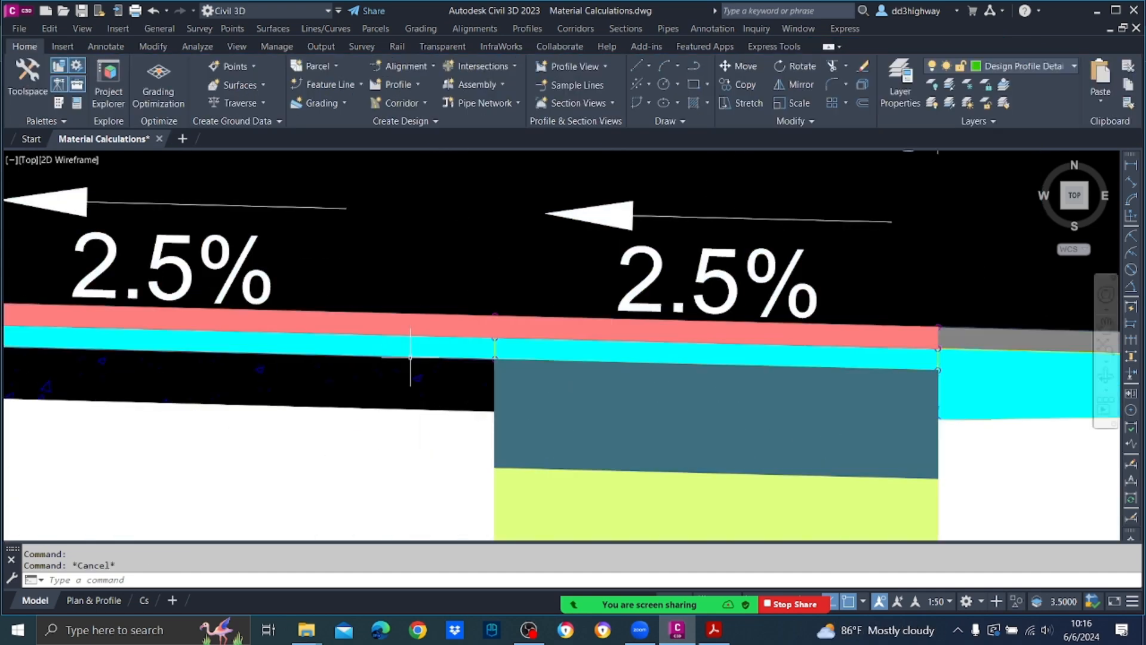
Select the two lower layers between offsets -3.50 and -2.48 one after the other to identify their materials, clearing each selection.
{"action": "scroll", "coordinate": [412, 356], "scroll_direction": "down", "scroll_amount": 4}
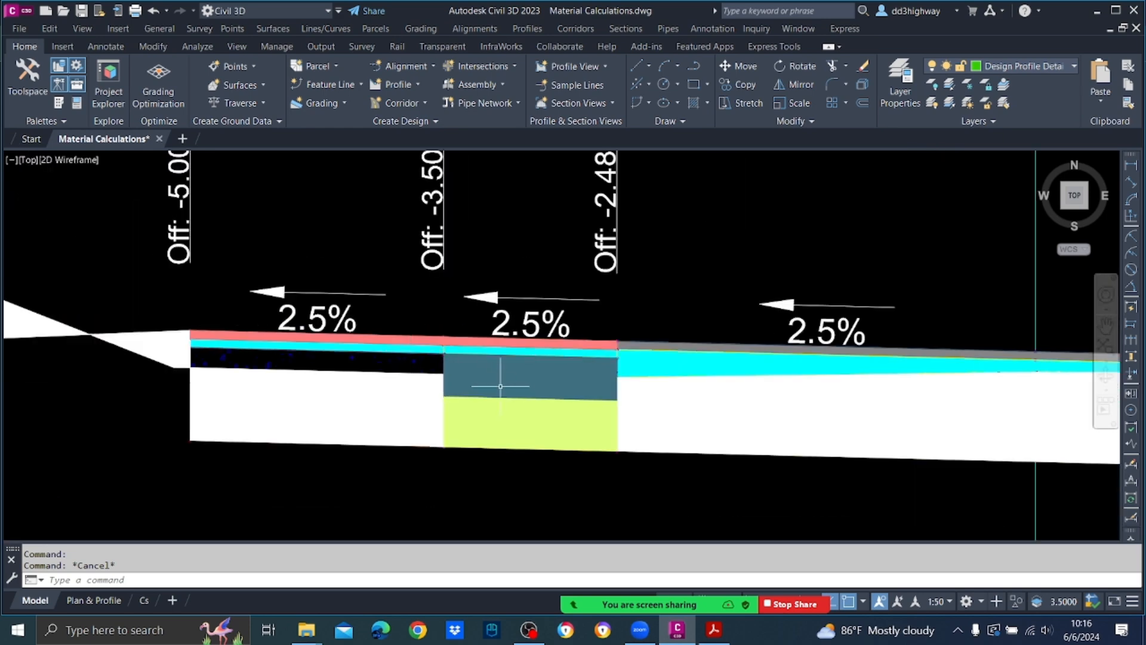
{"action": "scroll", "coordinate": [483, 375], "scroll_direction": "up", "scroll_amount": 4}
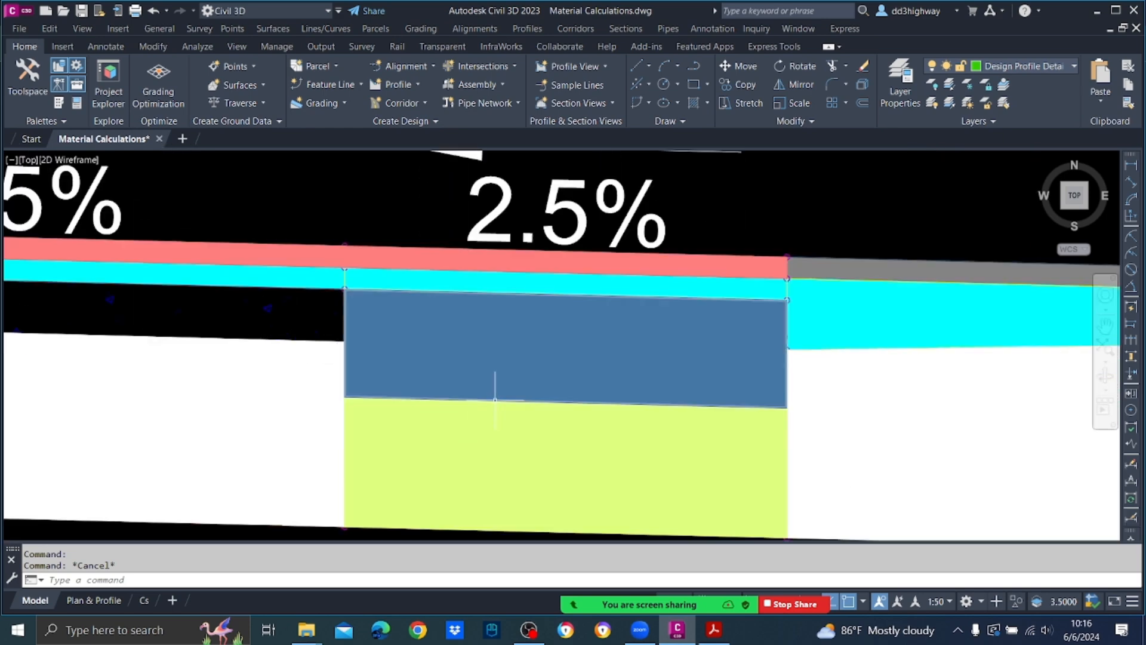
{"action": "left_click", "coordinate": [495, 400]}
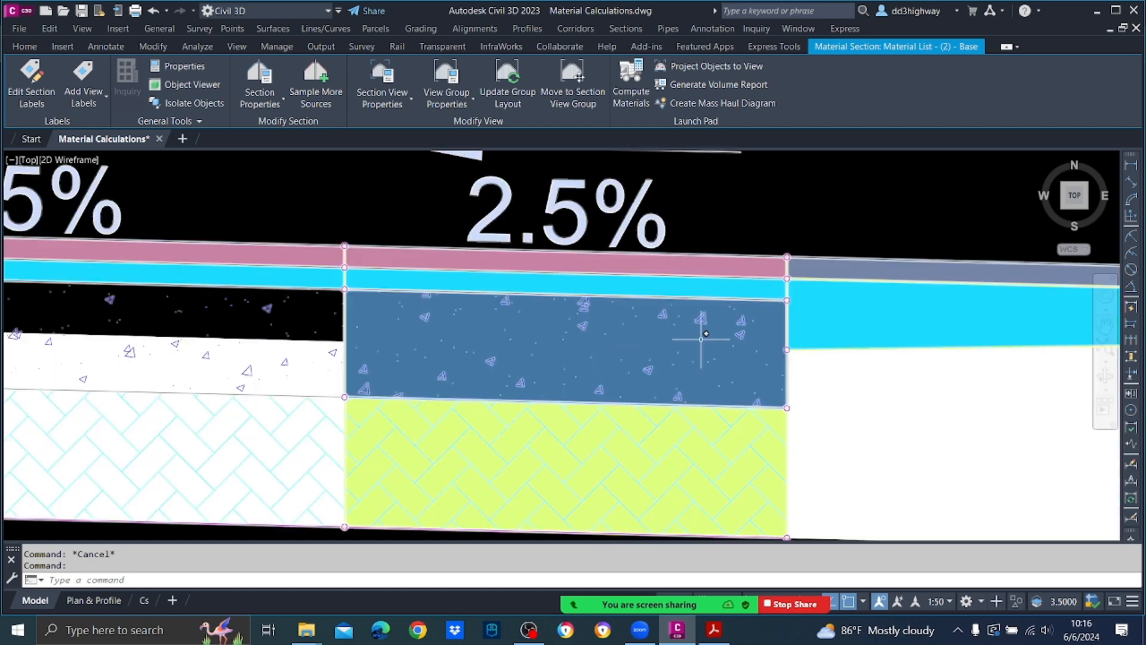
{"action": "scroll", "coordinate": [514, 332], "scroll_direction": "down", "scroll_amount": 3}
{"action": "key", "text": "Escape"}
{"action": "scroll", "coordinate": [525, 367], "scroll_direction": "down", "scroll_amount": 2}
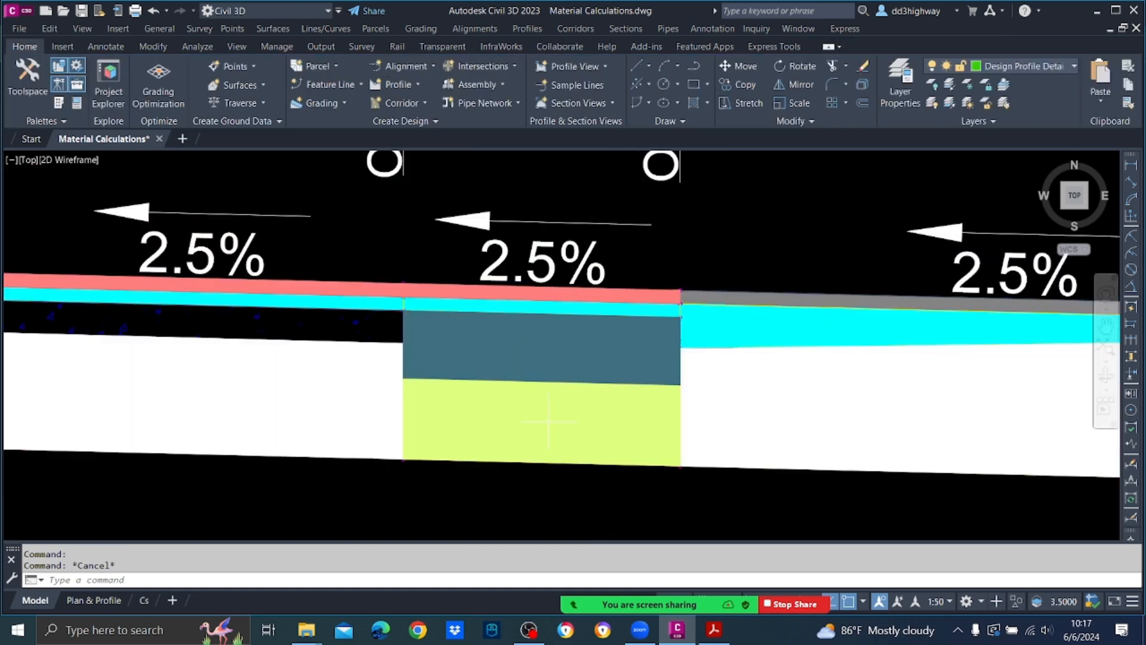
{"action": "left_click", "coordinate": [491, 461]}
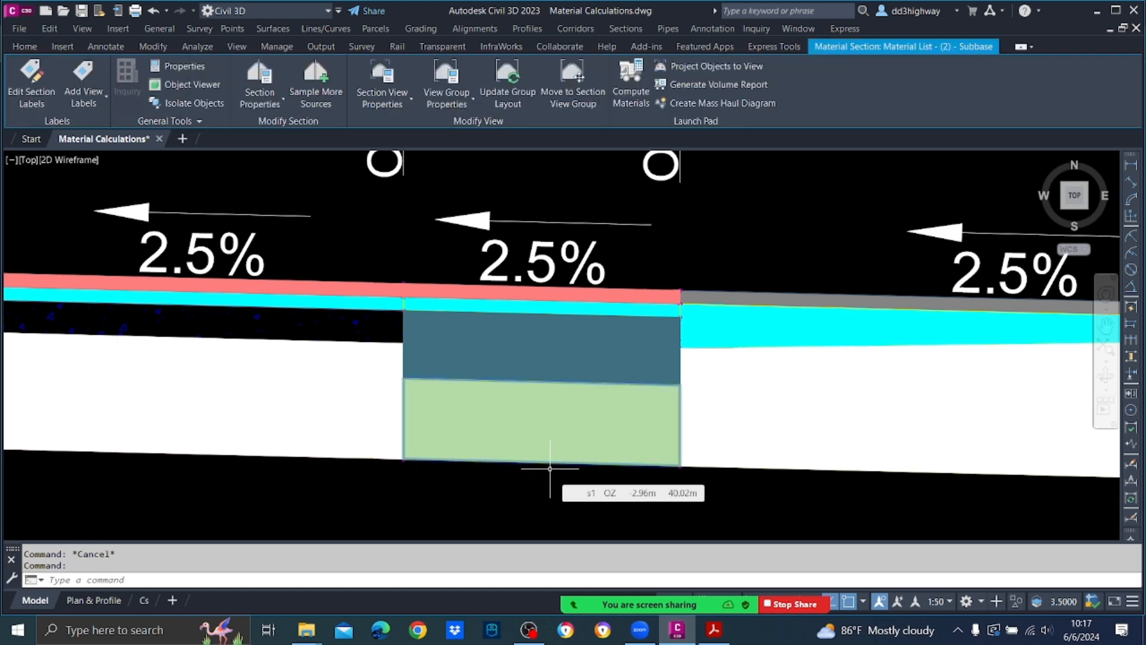
{"action": "key", "text": "Escape"}
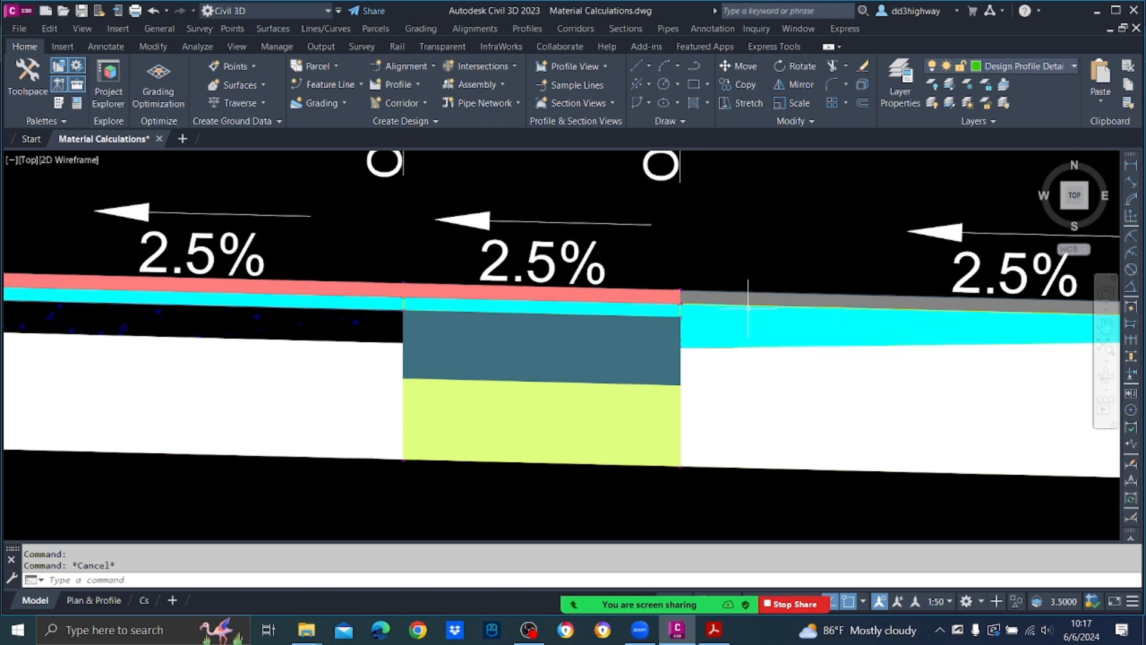
Select the Pavement material section again to check how far it extends across the road, and deselect it.
{"action": "left_click", "coordinate": [273, 279]}
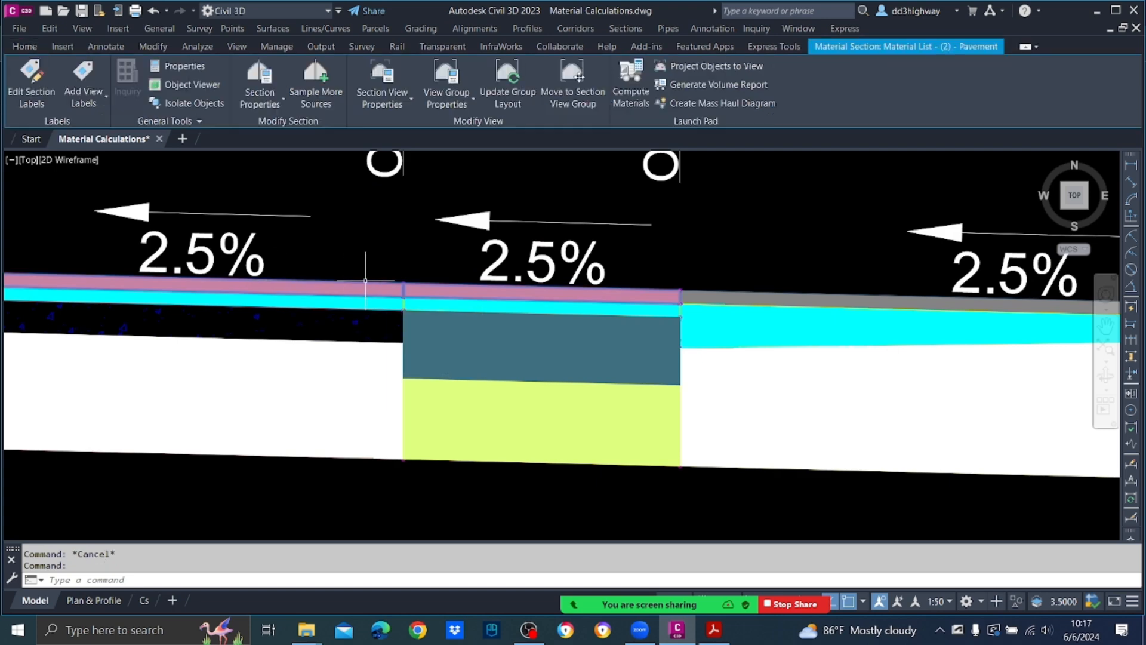
{"action": "scroll", "coordinate": [478, 294], "scroll_direction": "down", "scroll_amount": 4}
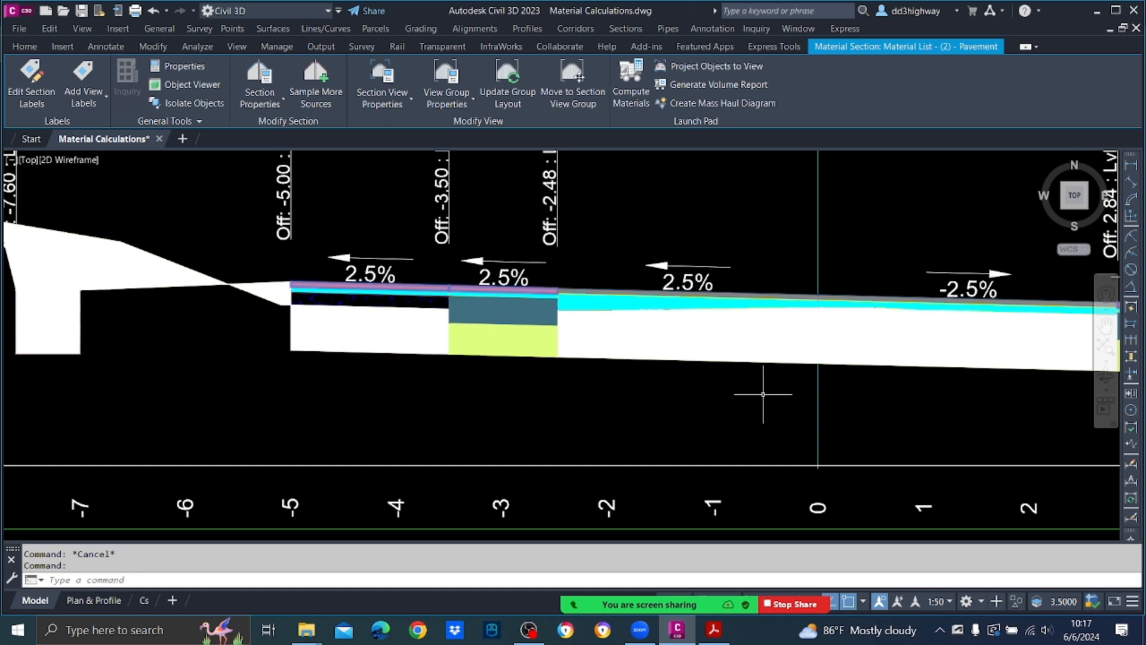
{"action": "key", "text": "Escape"}
{"action": "scroll", "coordinate": [454, 317], "scroll_direction": "up", "scroll_amount": 4}
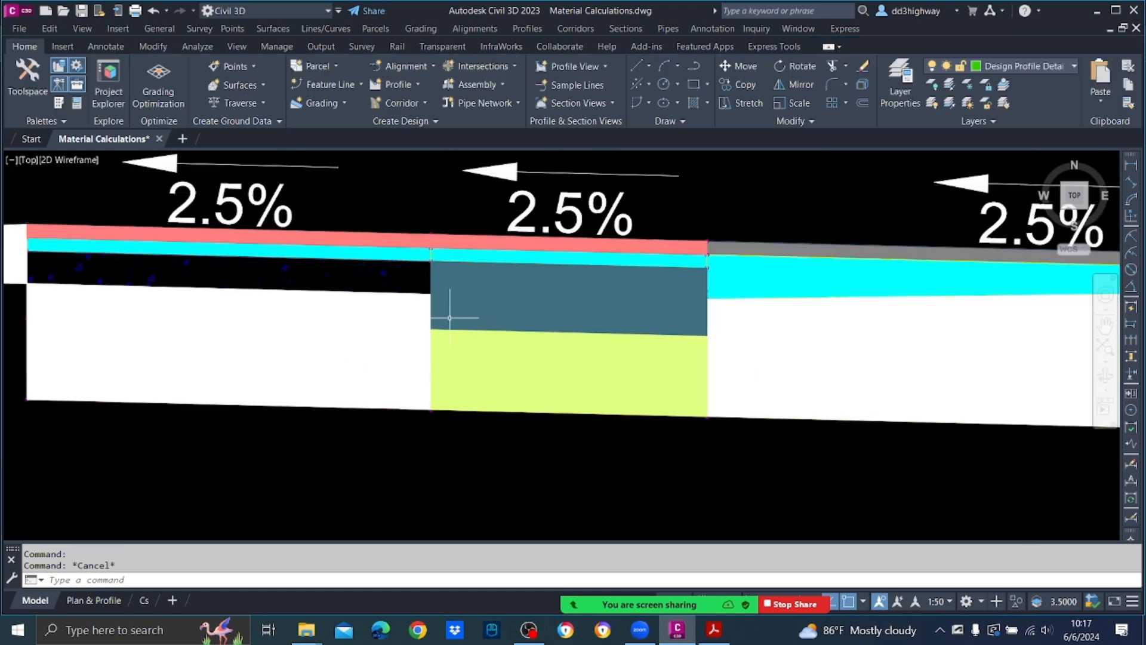
Select the corridor section at the thin cyan layer left of offset -3.50 to check its extent, and deselect it.
{"action": "left_click", "coordinate": [387, 248]}
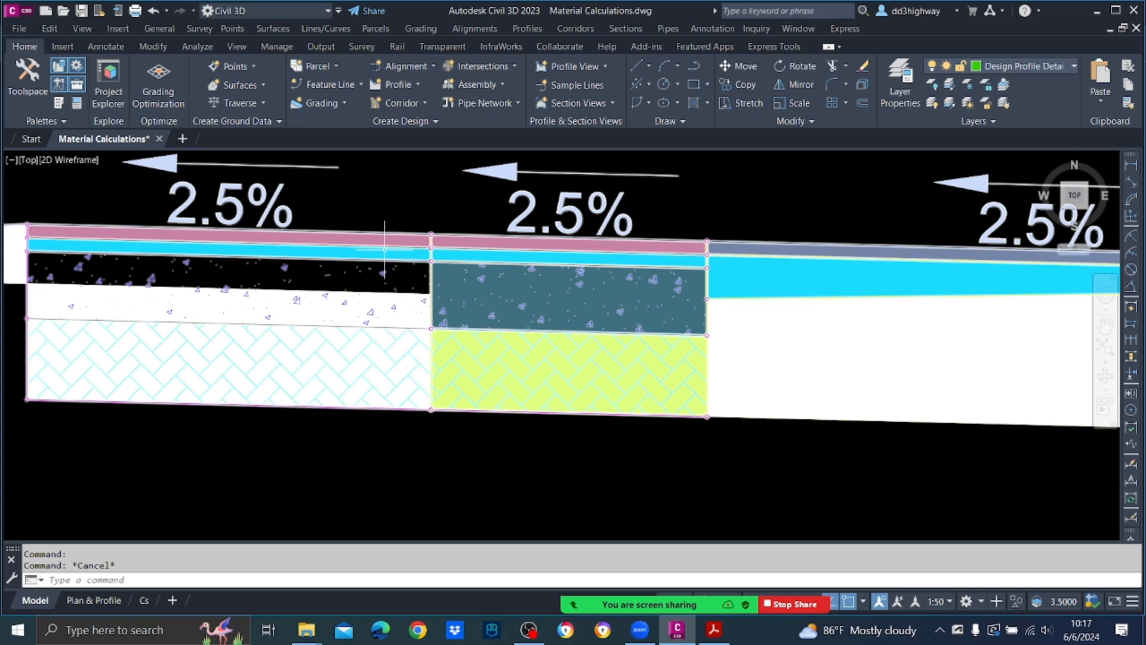
{"action": "scroll", "coordinate": [469, 258], "scroll_direction": "down", "scroll_amount": 4}
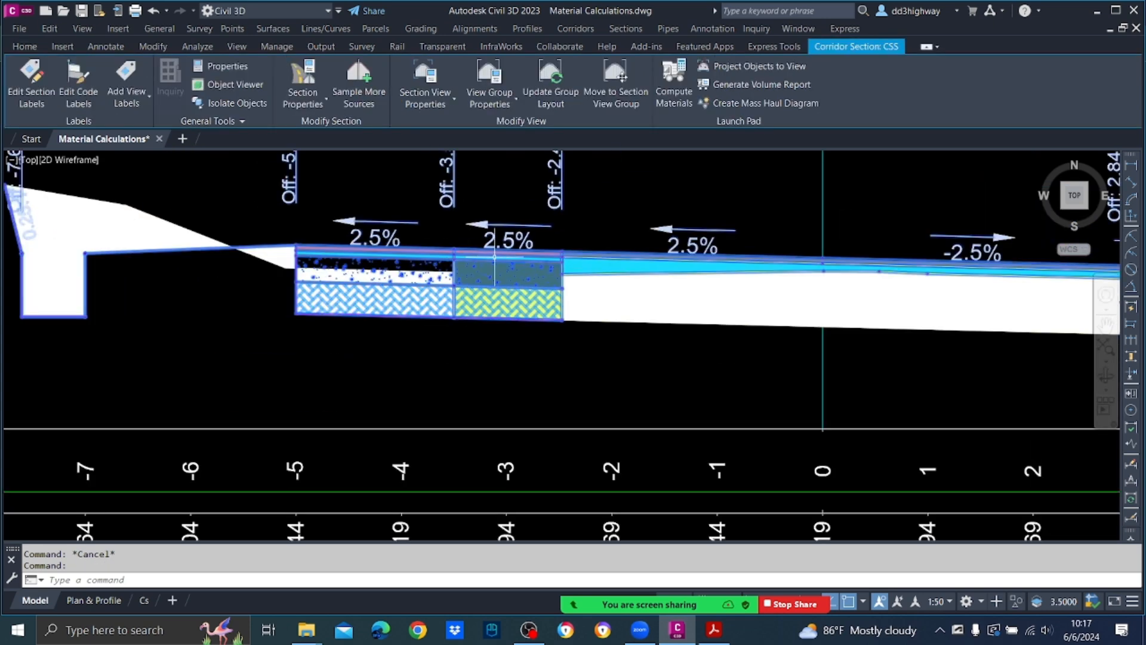
{"action": "key", "text": "Escape"}
{"action": "scroll", "coordinate": [493, 263], "scroll_direction": "up", "scroll_amount": 4}
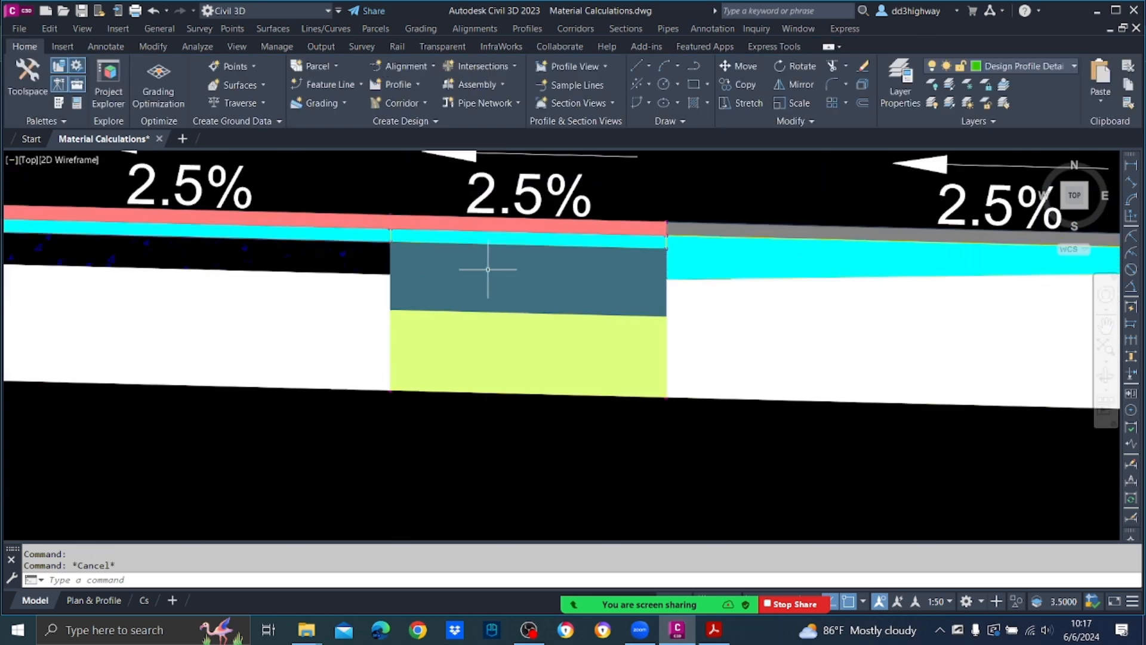
Select the base, subbase and adjacent cyan layers in the 0+850 section one after the other to identify them, clearing each selection.
{"action": "mouse_move", "coordinate": [459, 243]}
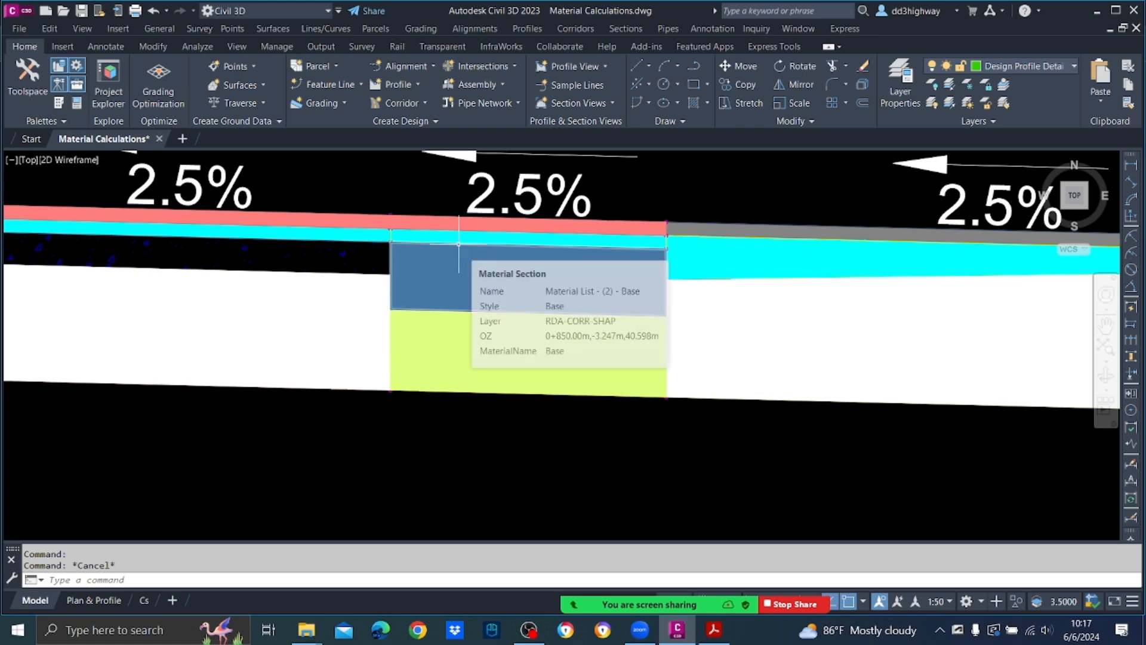
{"action": "left_click", "coordinate": [459, 244]}
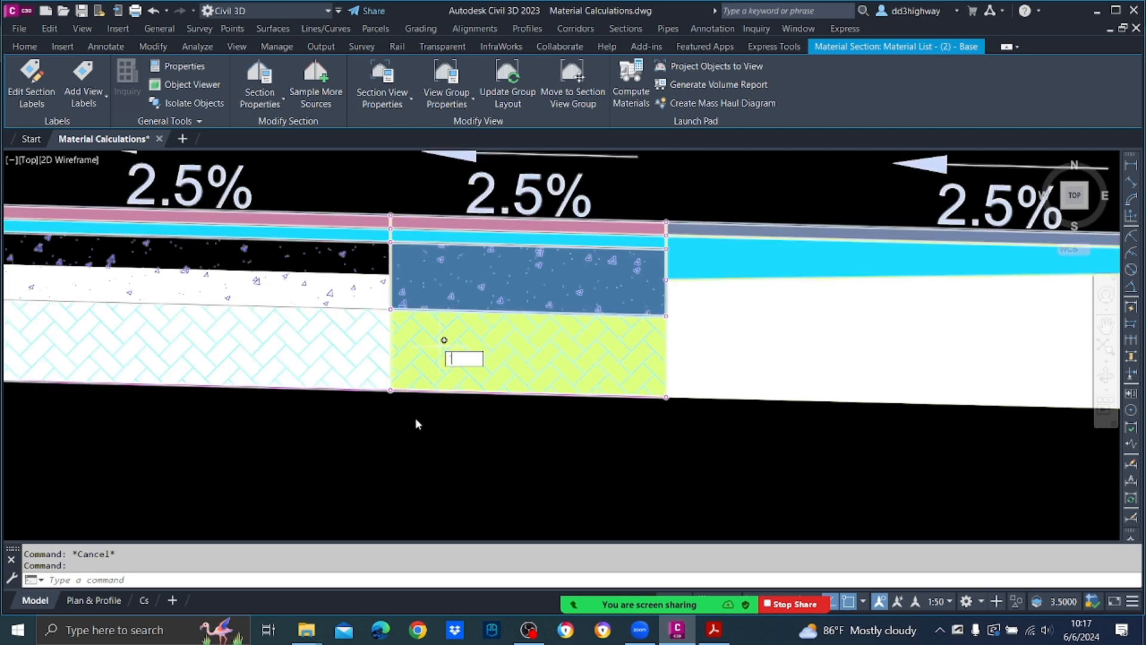
{"action": "left_click", "coordinate": [461, 422]}
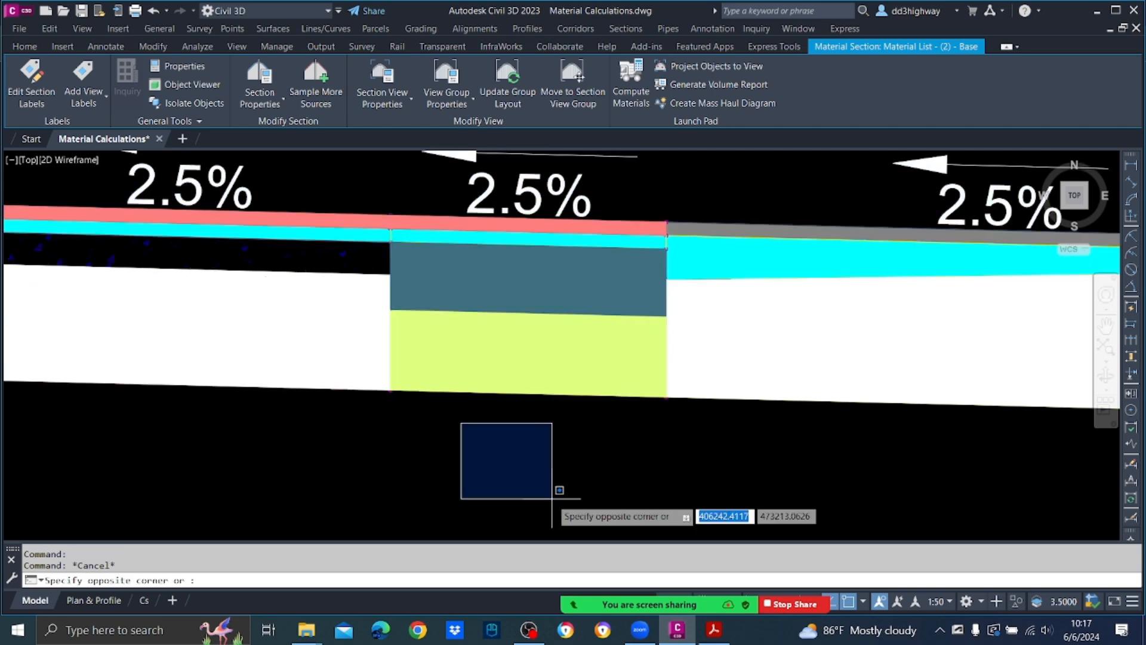
{"action": "left_click", "coordinate": [423, 387]}
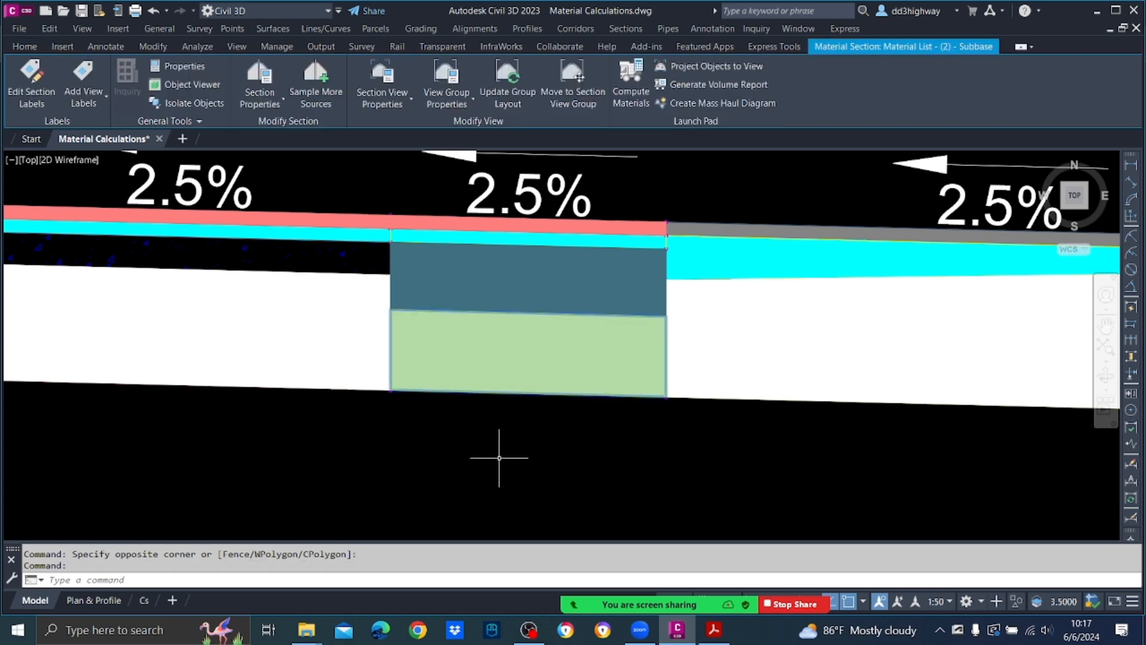
{"action": "key", "text": "Escape"}
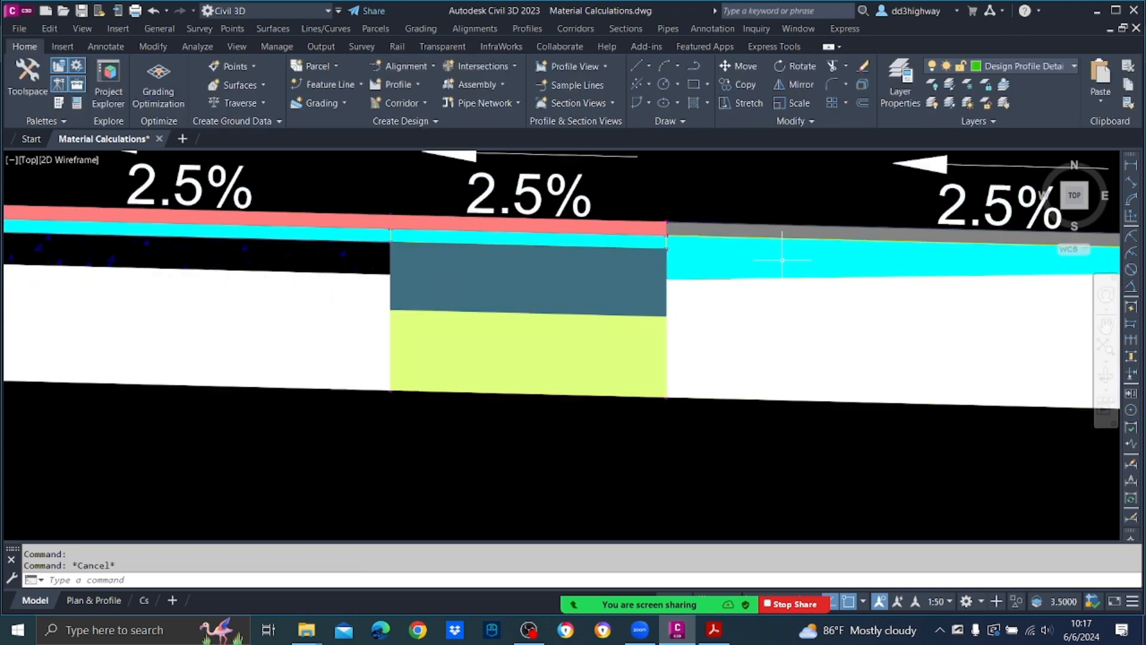
{"action": "left_click", "coordinate": [784, 254]}
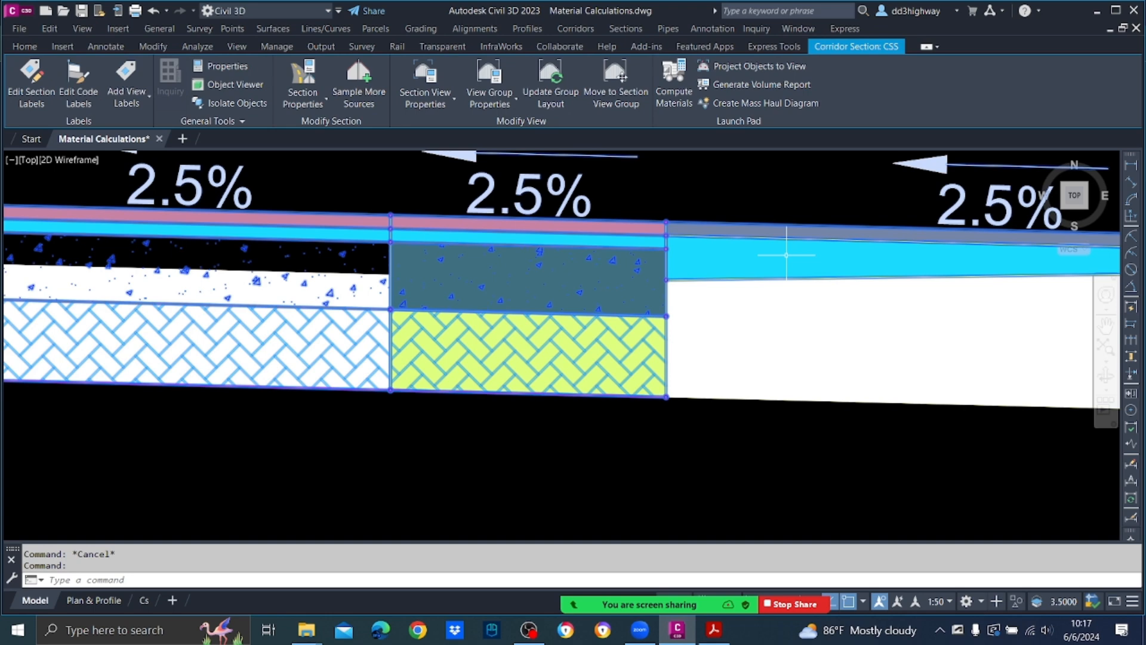
{"action": "key", "text": "Escape"}
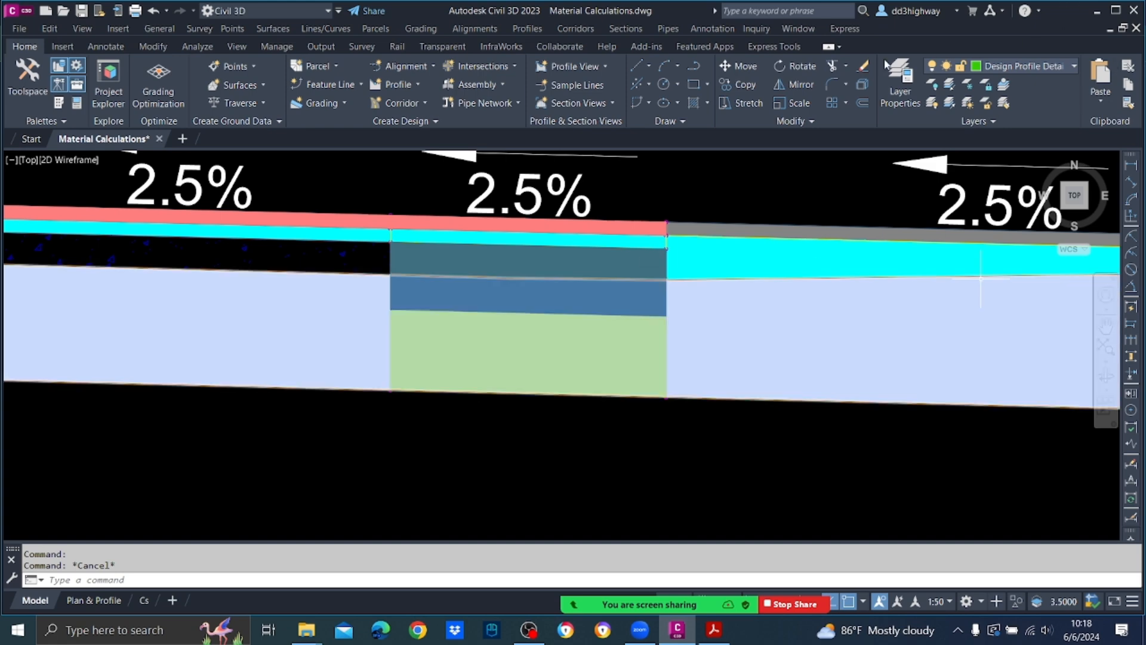
Generate the volume report for alignment DCL and sample line group SLG from Material List - (2), using the Select Material.xsl style sheet.
{"action": "left_click", "coordinate": [633, 30]}
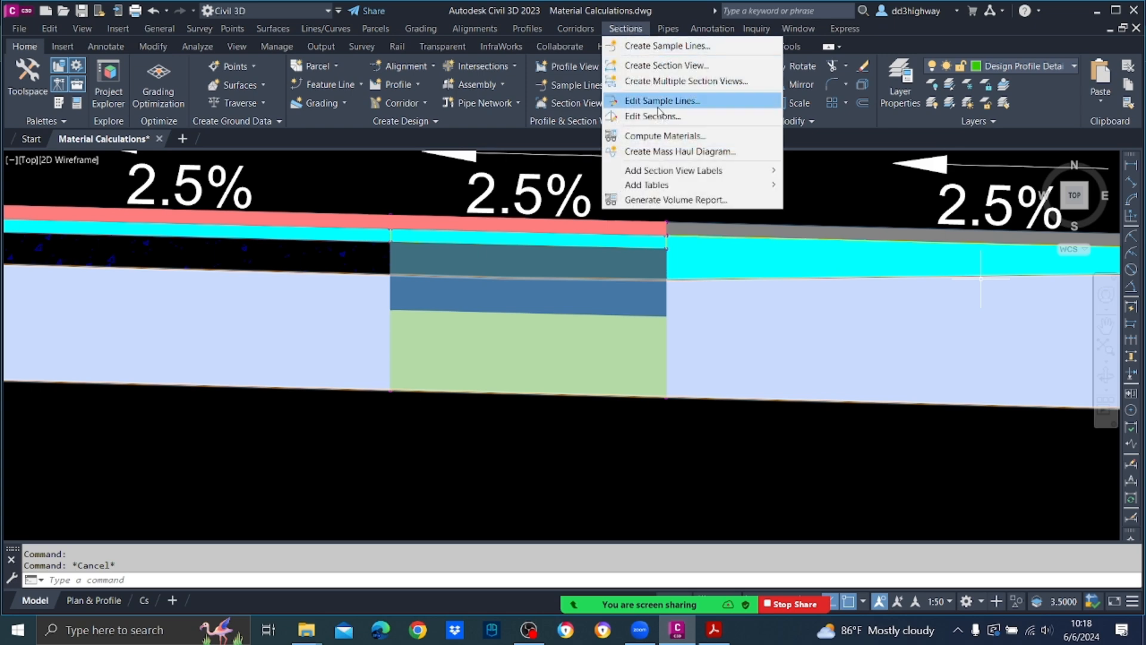
{"action": "left_click", "coordinate": [702, 201]}
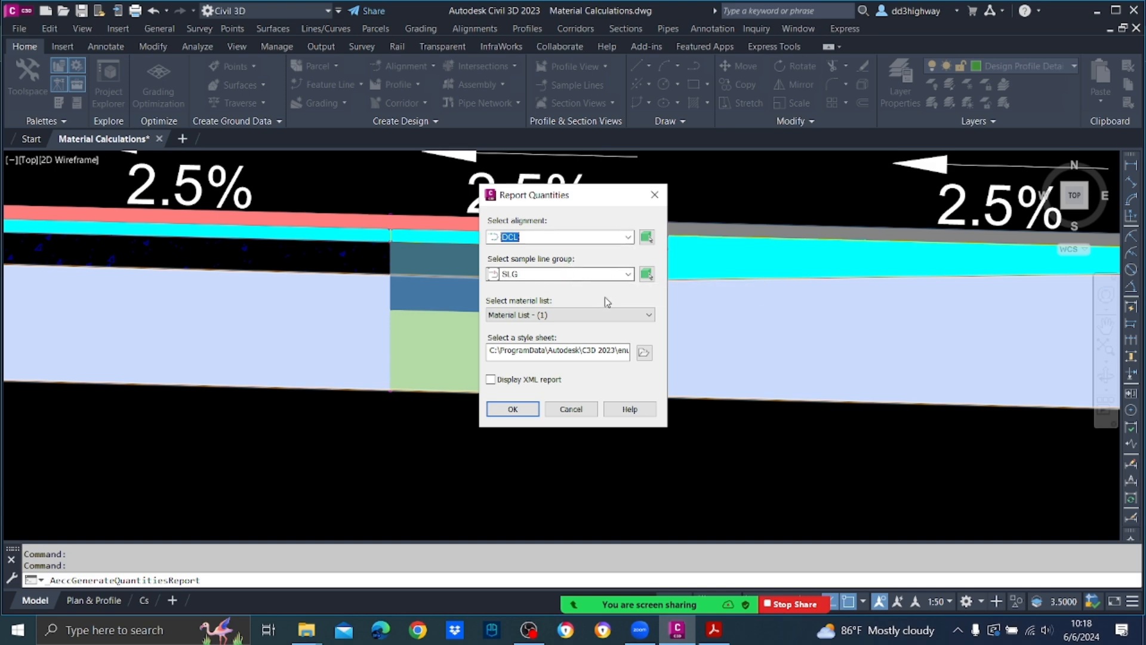
{"action": "left_click", "coordinate": [593, 314]}
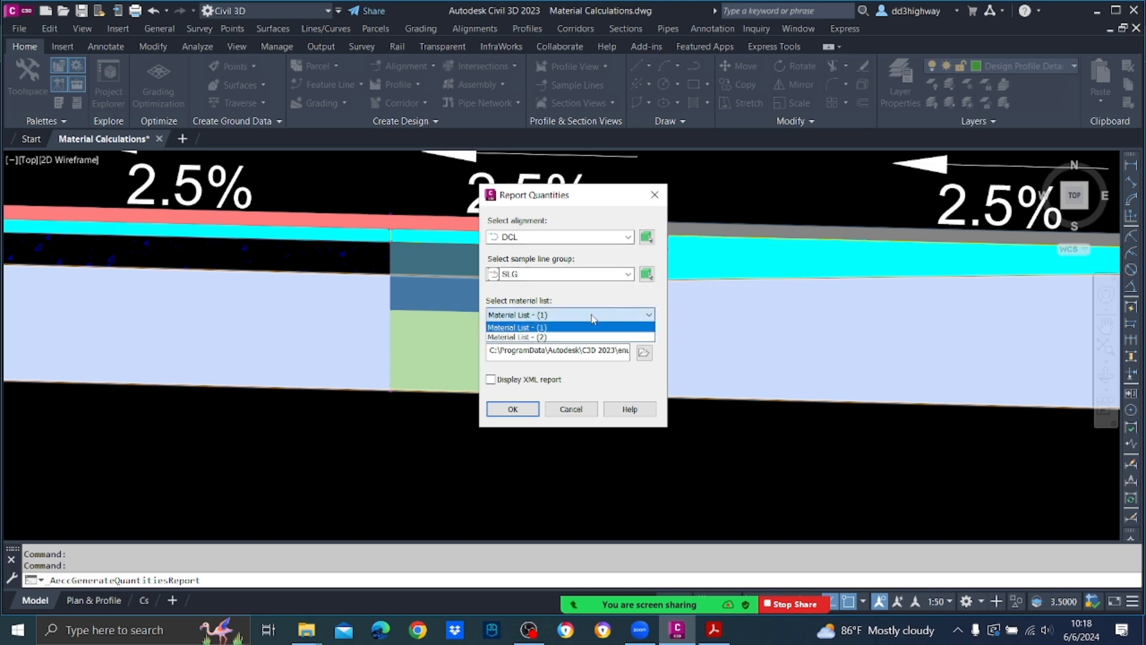
{"action": "left_click", "coordinate": [551, 338]}
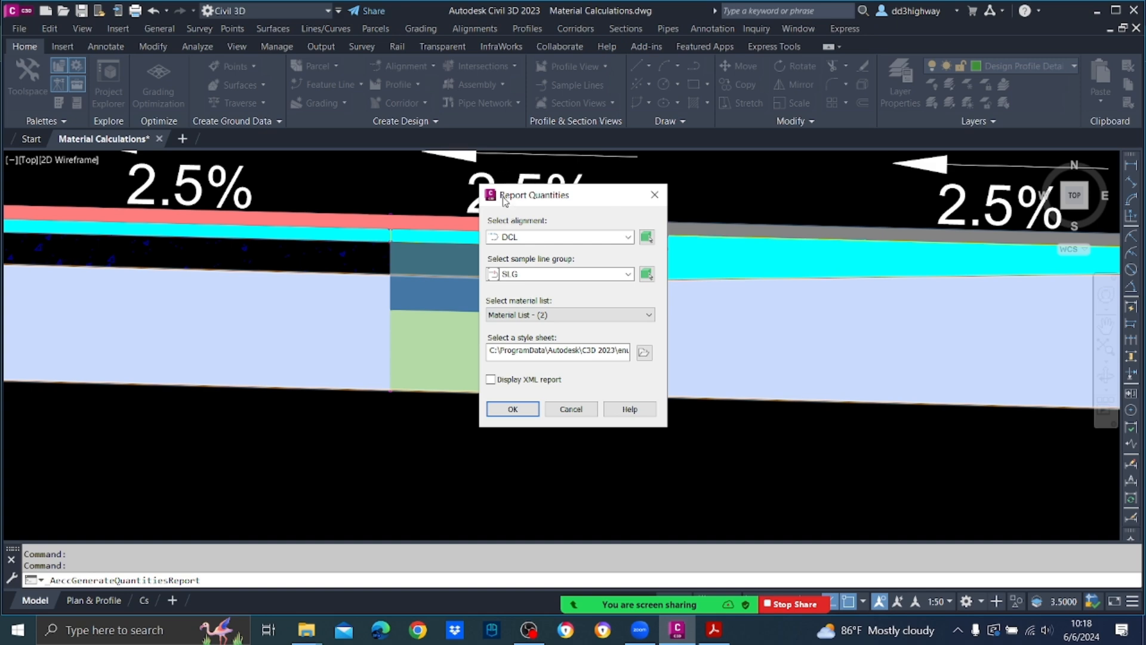
{"action": "left_click", "coordinate": [644, 353]}
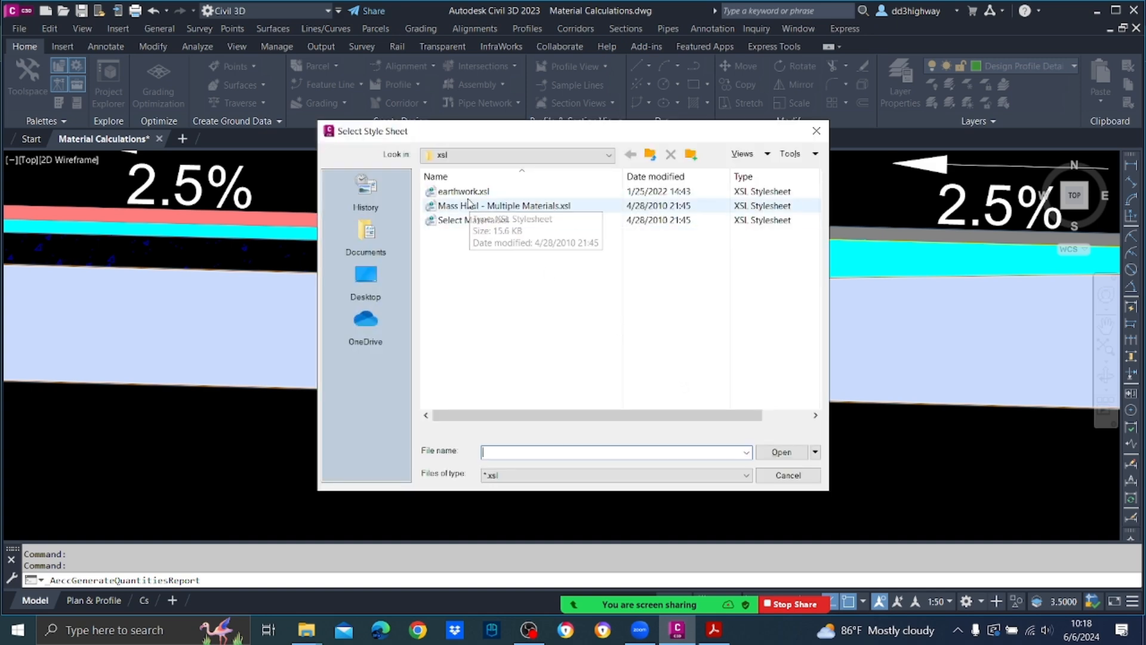
{"action": "left_click", "coordinate": [468, 221]}
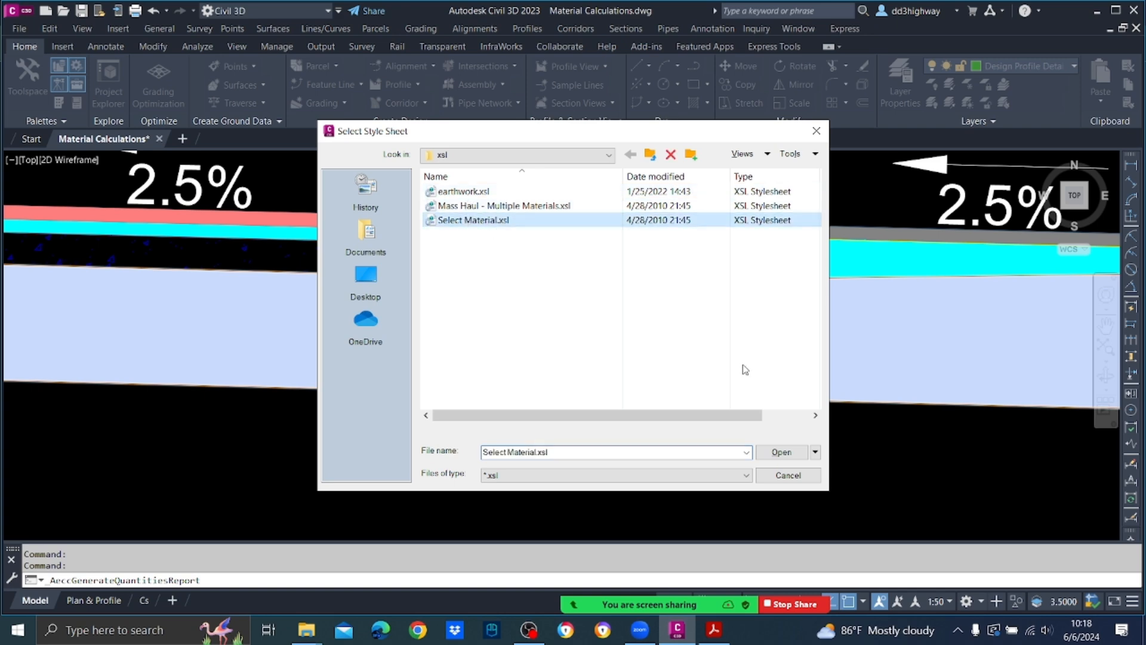
{"action": "left_click", "coordinate": [788, 455]}
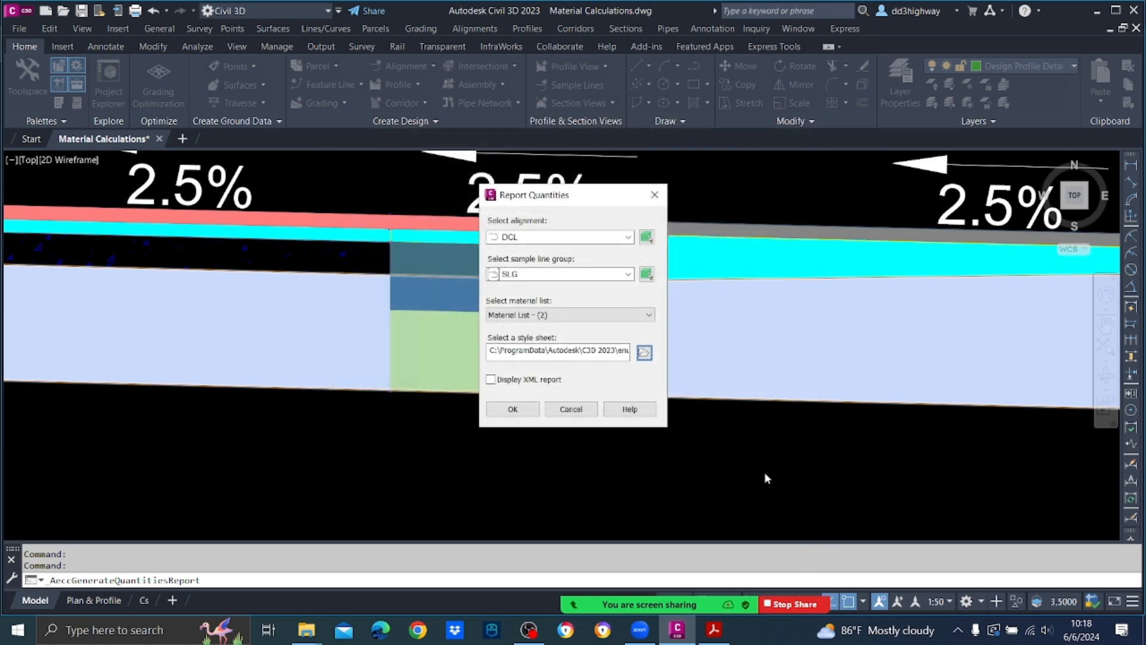
{"action": "left_click", "coordinate": [525, 410]}
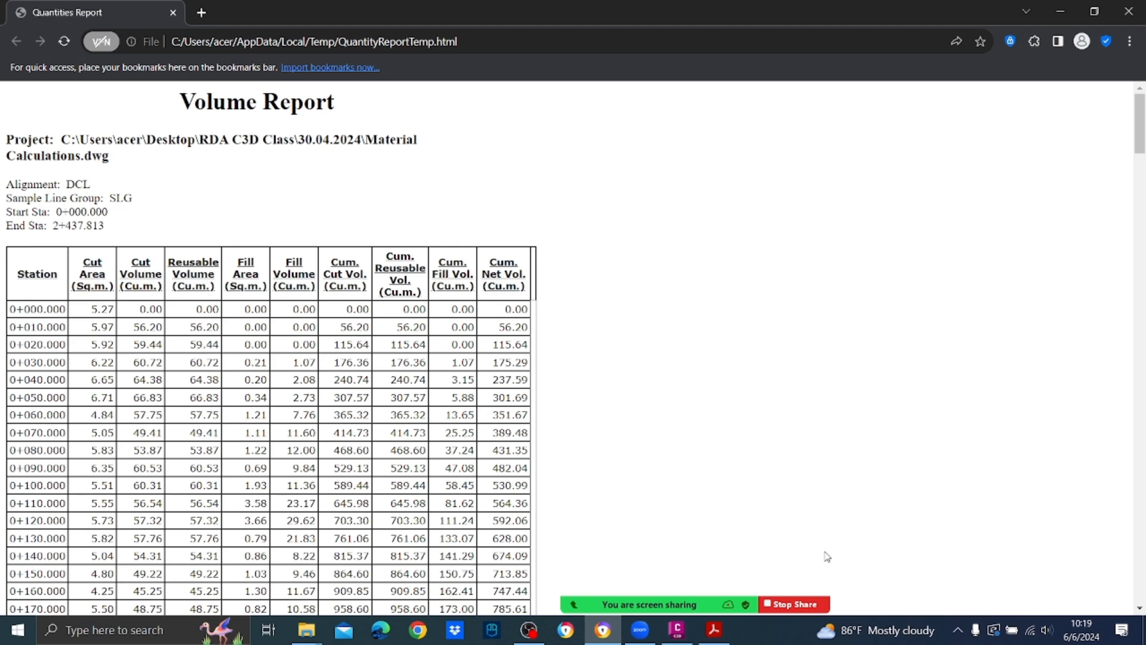
Look through the open windows for the material report, close the displayed volume report, and switch back to Civil 3D.
{"action": "left_click", "coordinate": [677, 629]}
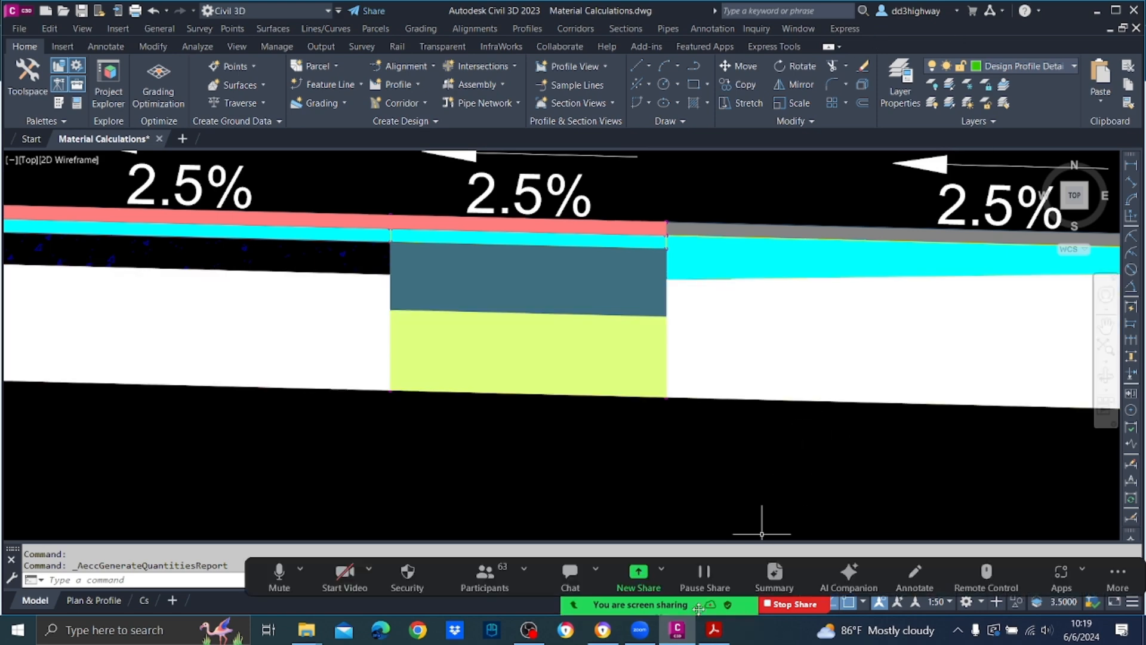
{"action": "left_click", "coordinate": [378, 630]}
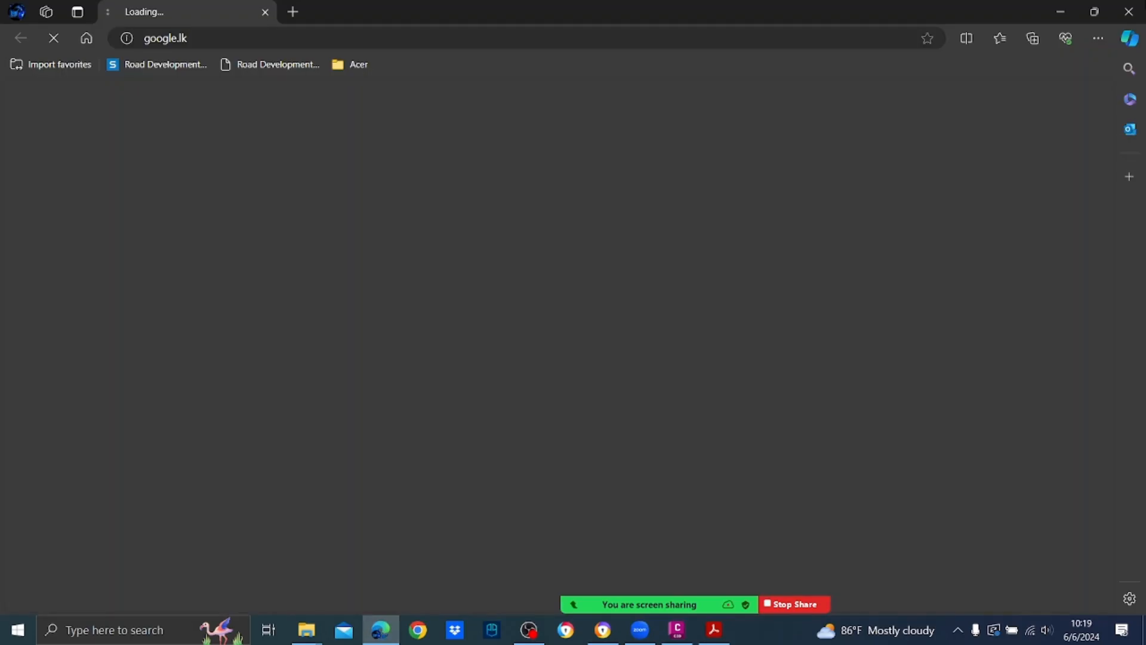
{"action": "left_click", "coordinate": [1140, 10]}
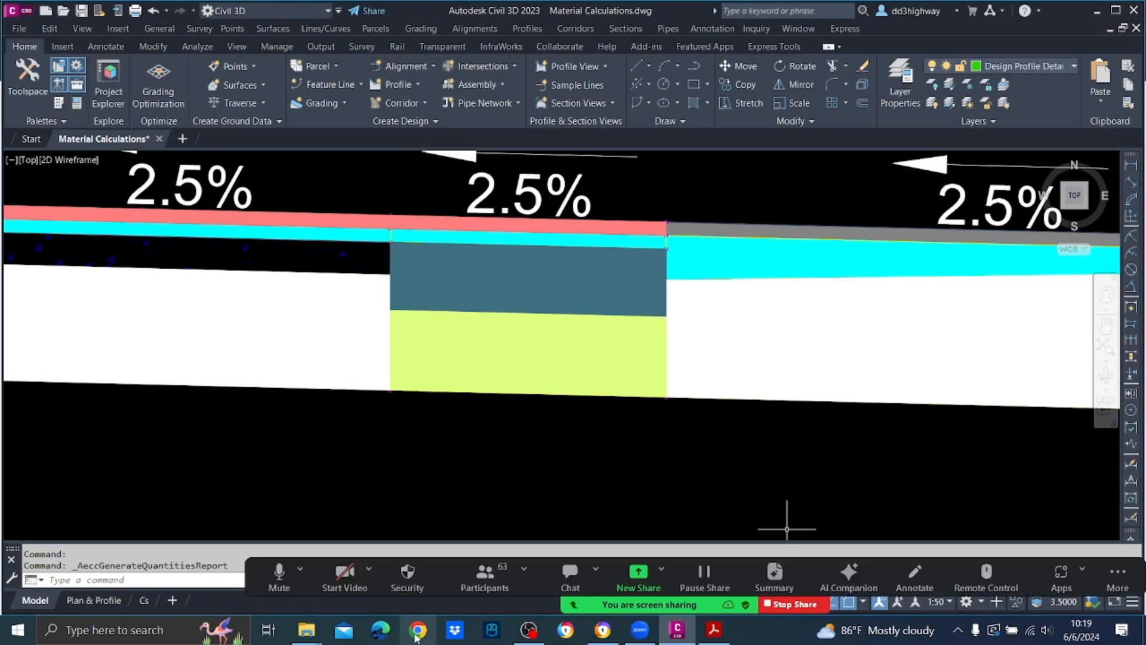
{"action": "left_click", "coordinate": [1101, 16]}
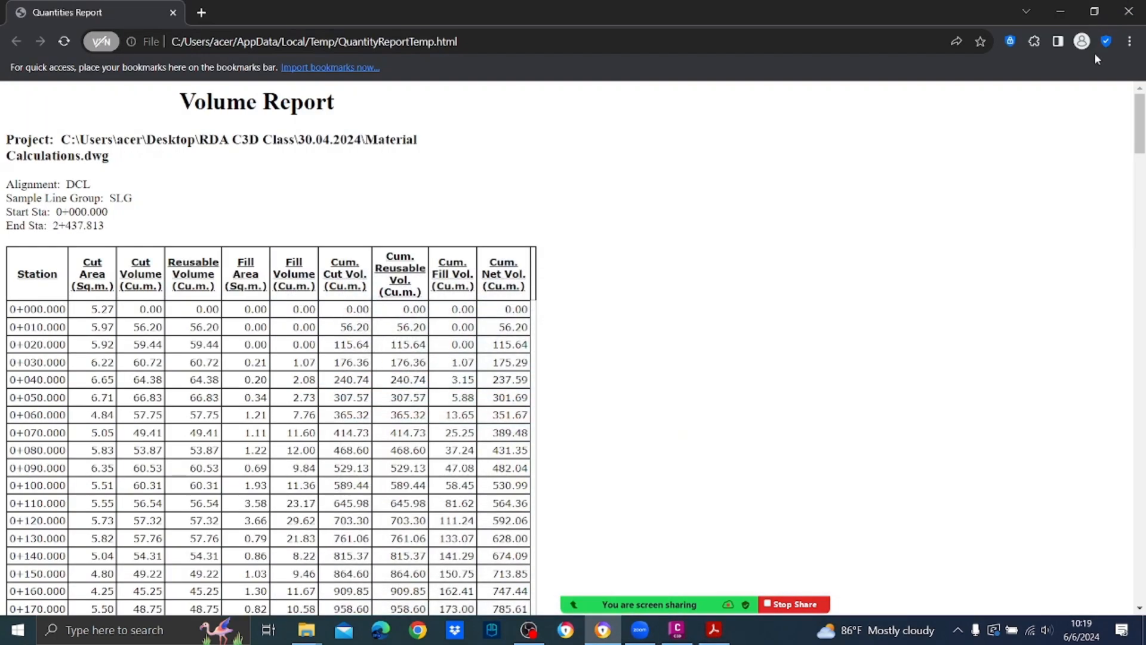
{"action": "left_click", "coordinate": [1129, 10]}
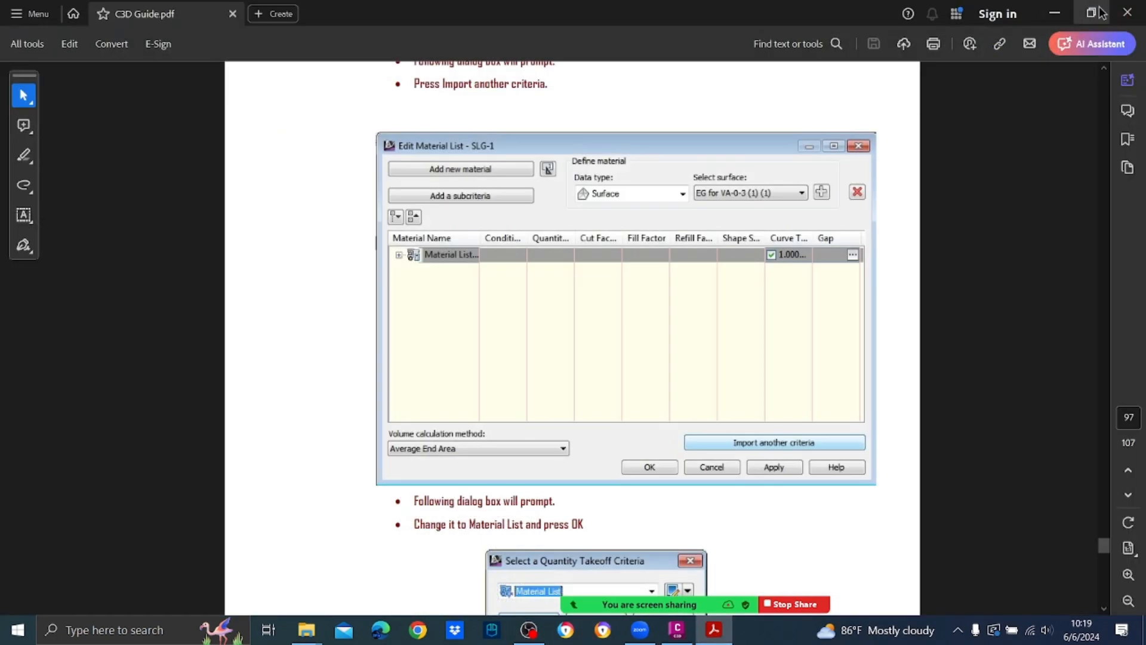
{"action": "left_click", "coordinate": [1055, 13]}
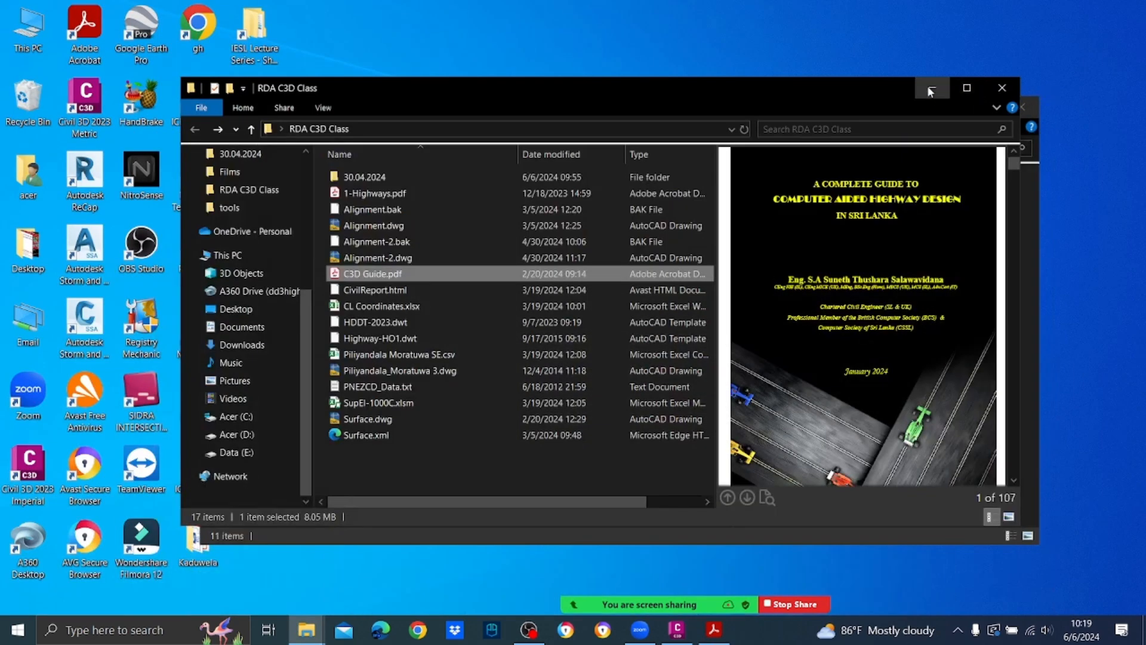
{"action": "left_click", "coordinate": [930, 89]}
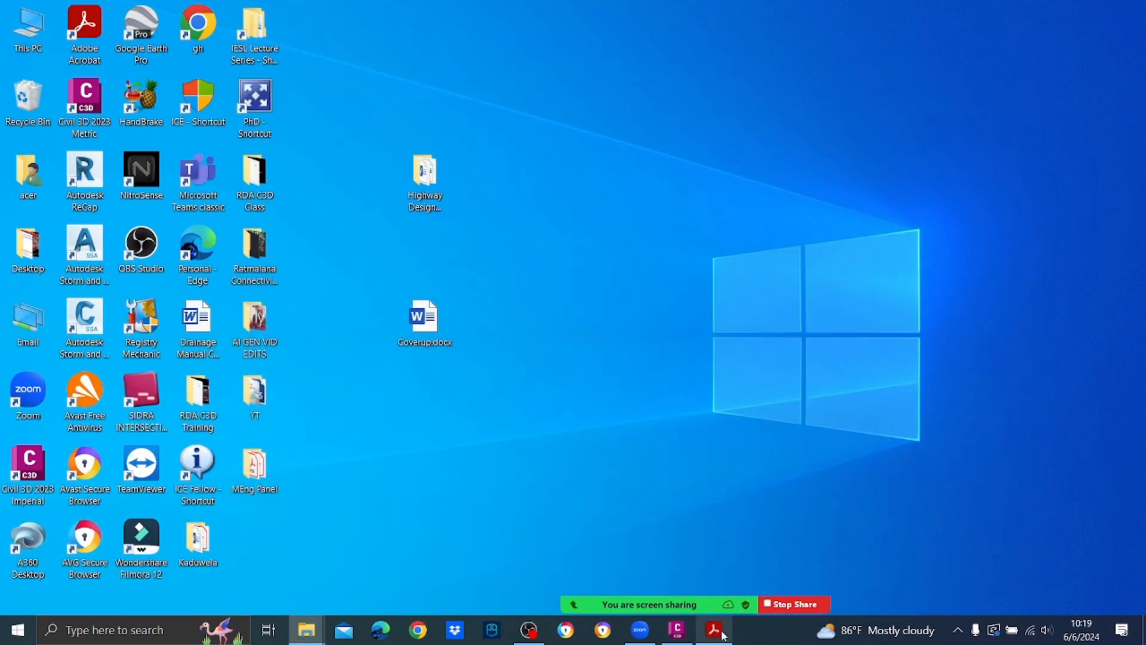
{"action": "left_click", "coordinate": [691, 632]}
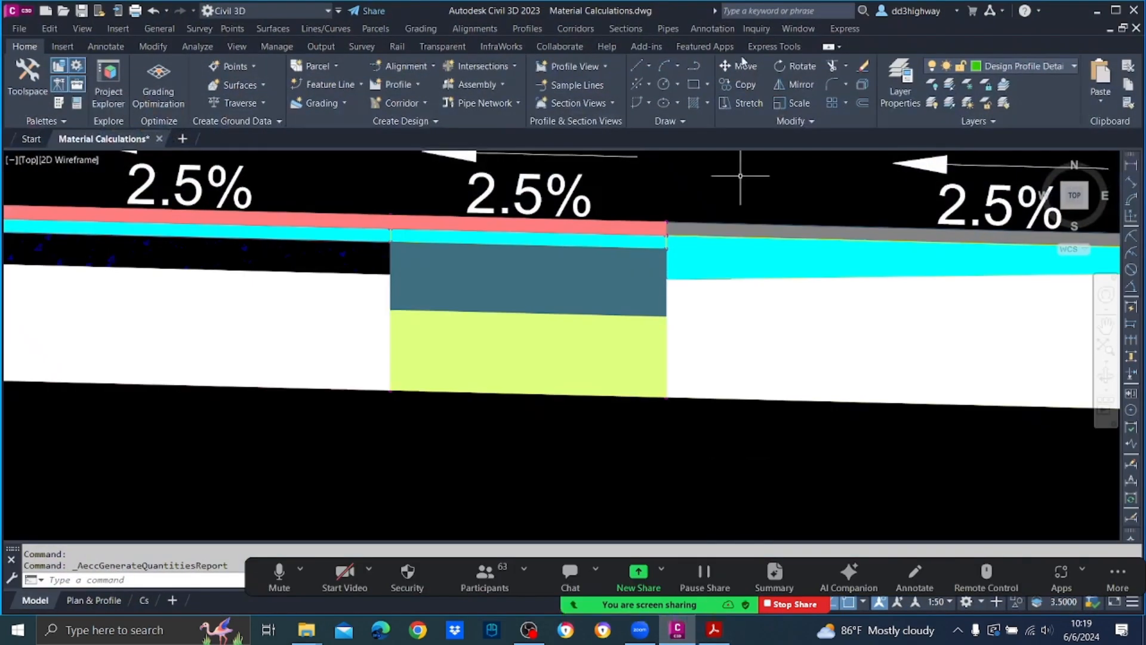
Regenerate the DCL volume report for SLG from Material List - (2) with the Select Material.xsl style sheet, check it and close it.
{"action": "left_click", "coordinate": [633, 30]}
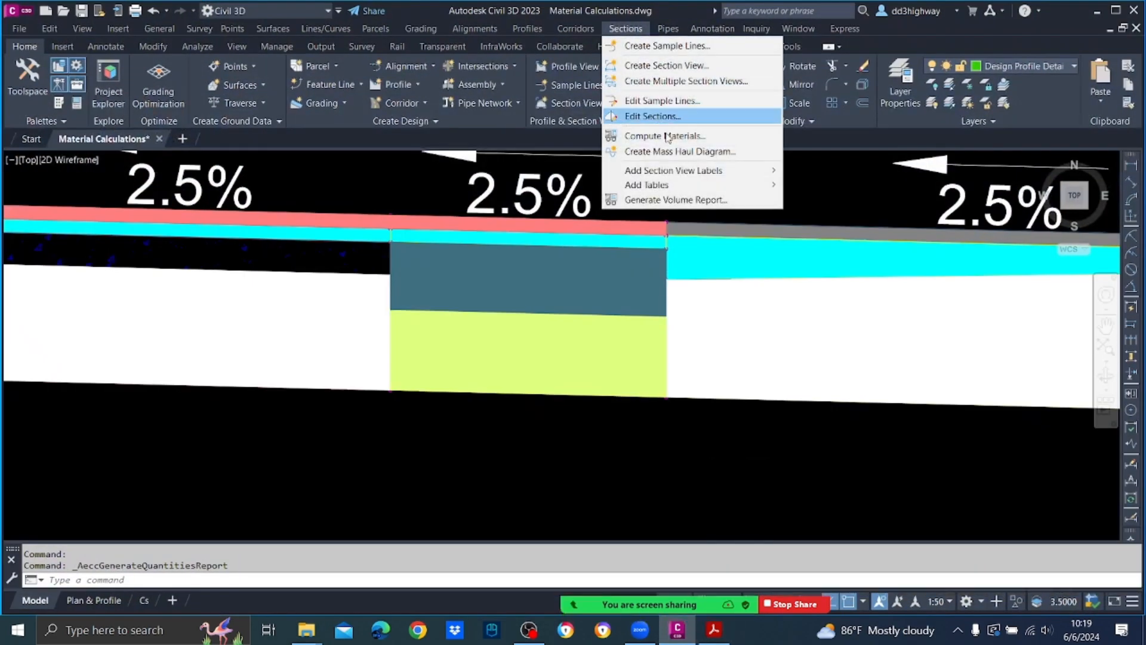
{"action": "left_click", "coordinate": [681, 199]}
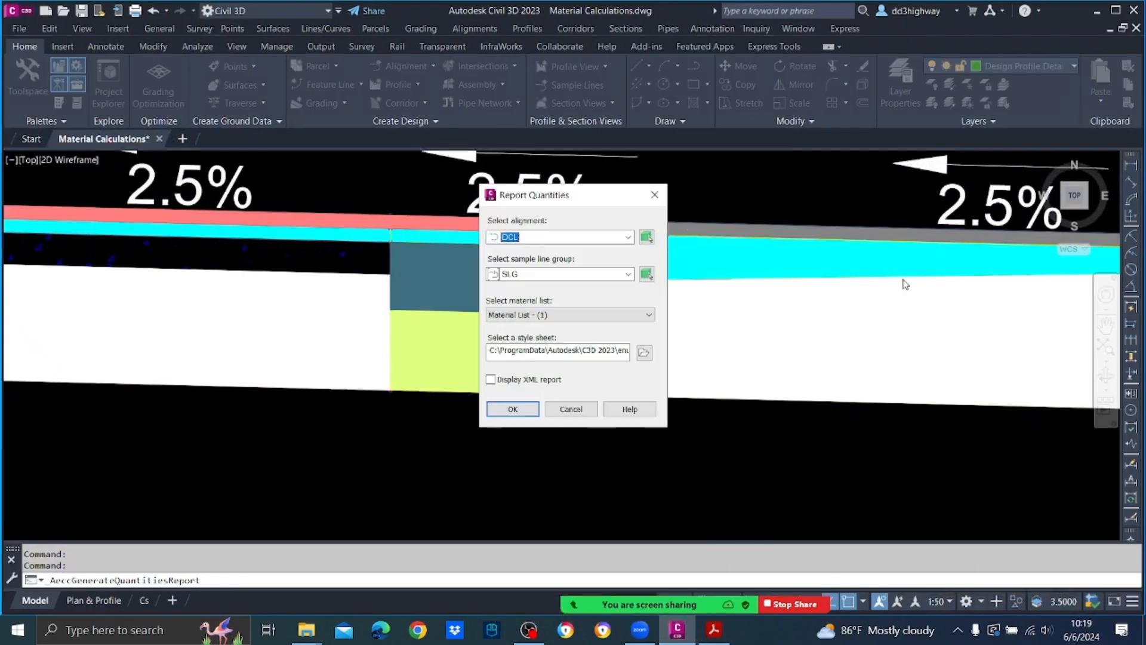
{"action": "left_click", "coordinate": [598, 315]}
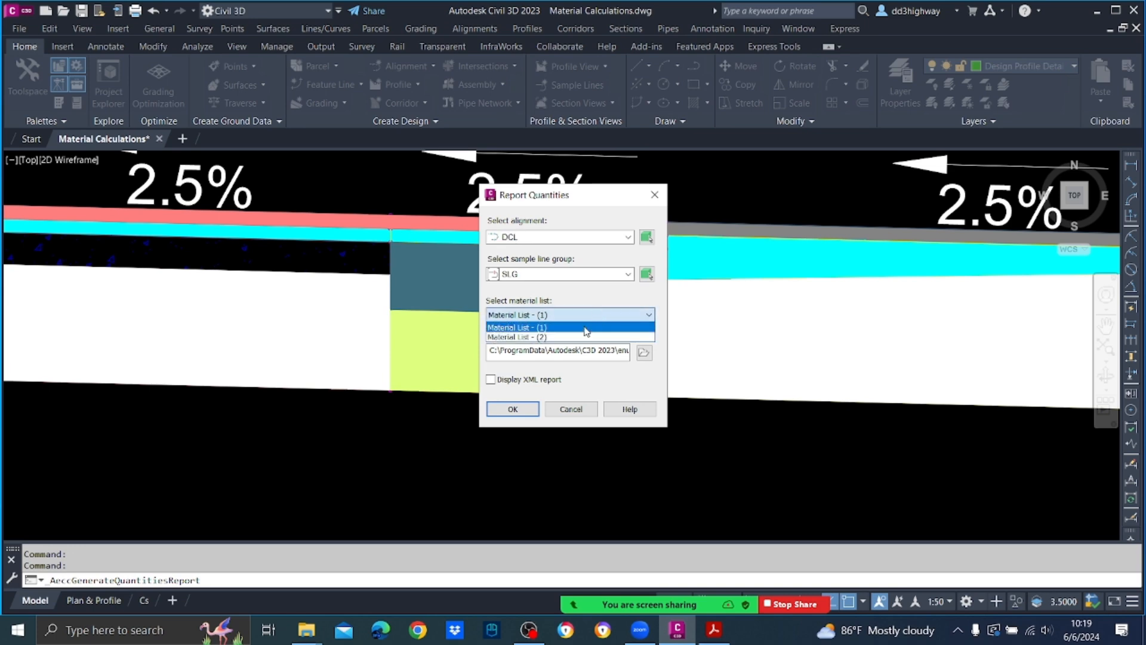
{"action": "left_click", "coordinate": [587, 335]}
{"action": "left_click", "coordinate": [643, 353]}
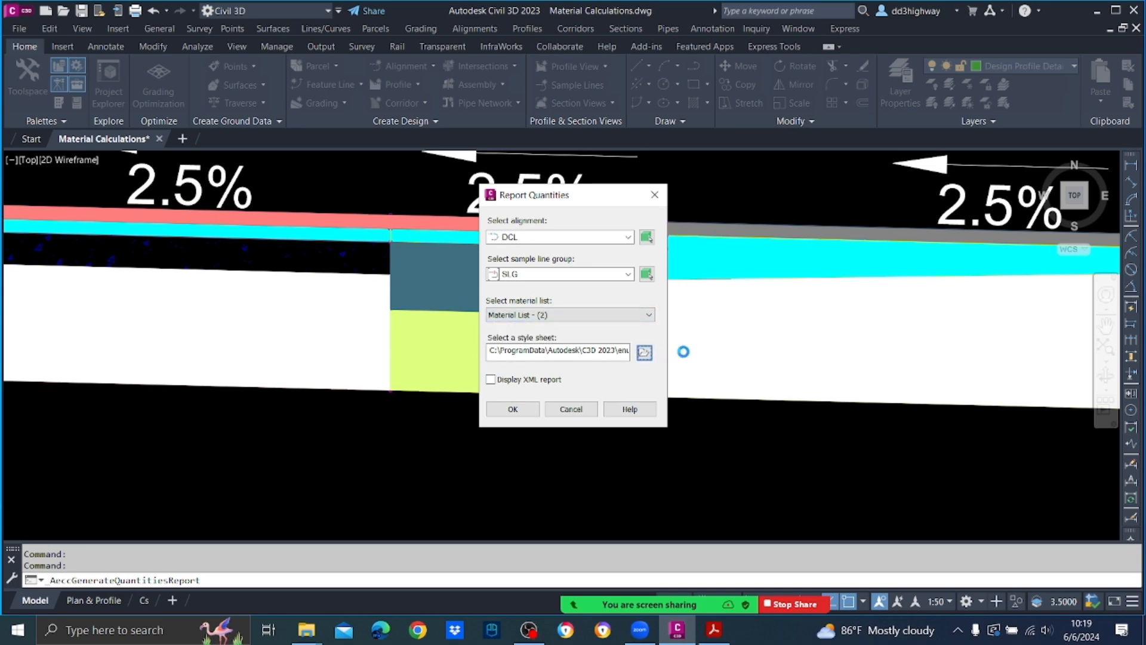
{"action": "left_click", "coordinate": [494, 221]}
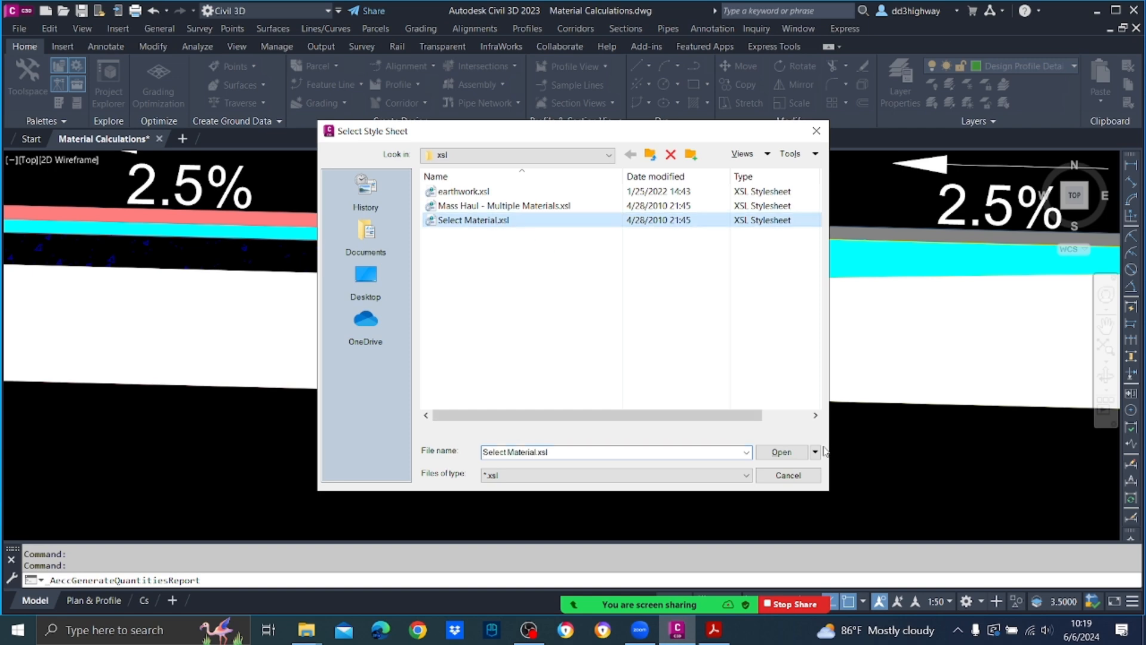
{"action": "left_click", "coordinate": [790, 457]}
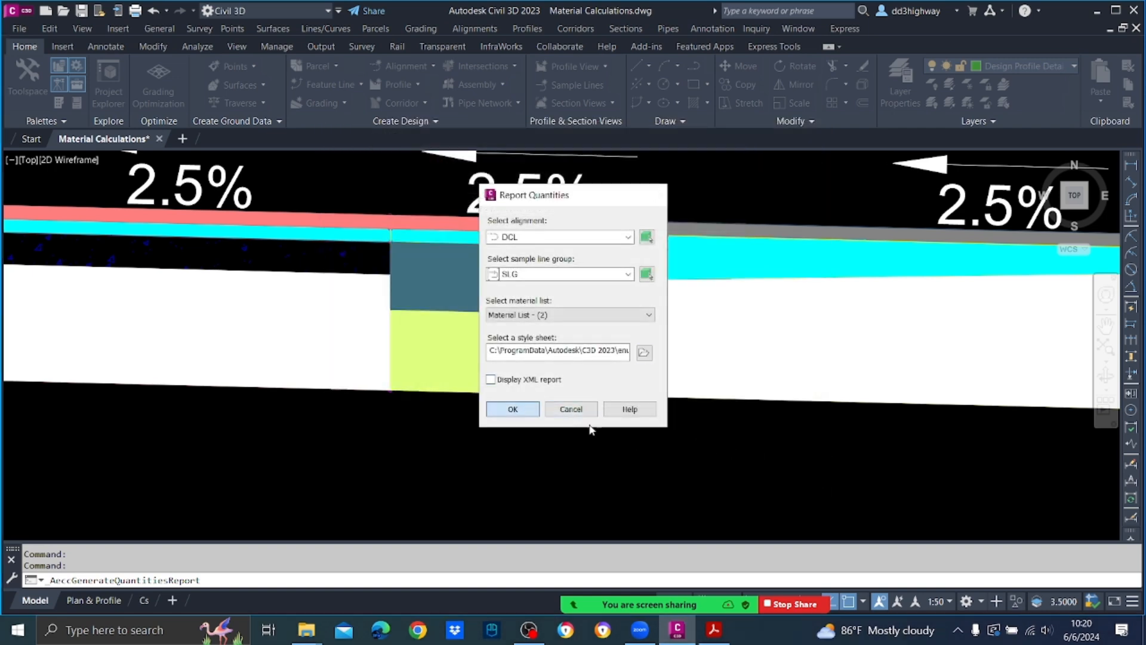
{"action": "left_click", "coordinate": [513, 409]}
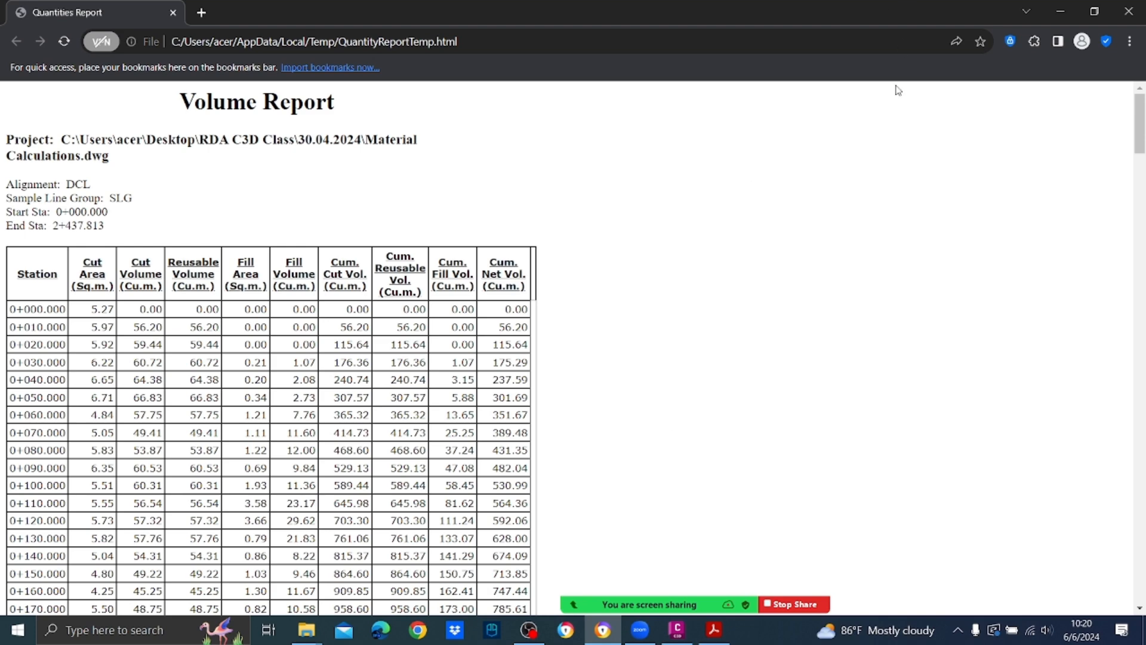
{"action": "left_click", "coordinate": [1128, 12]}
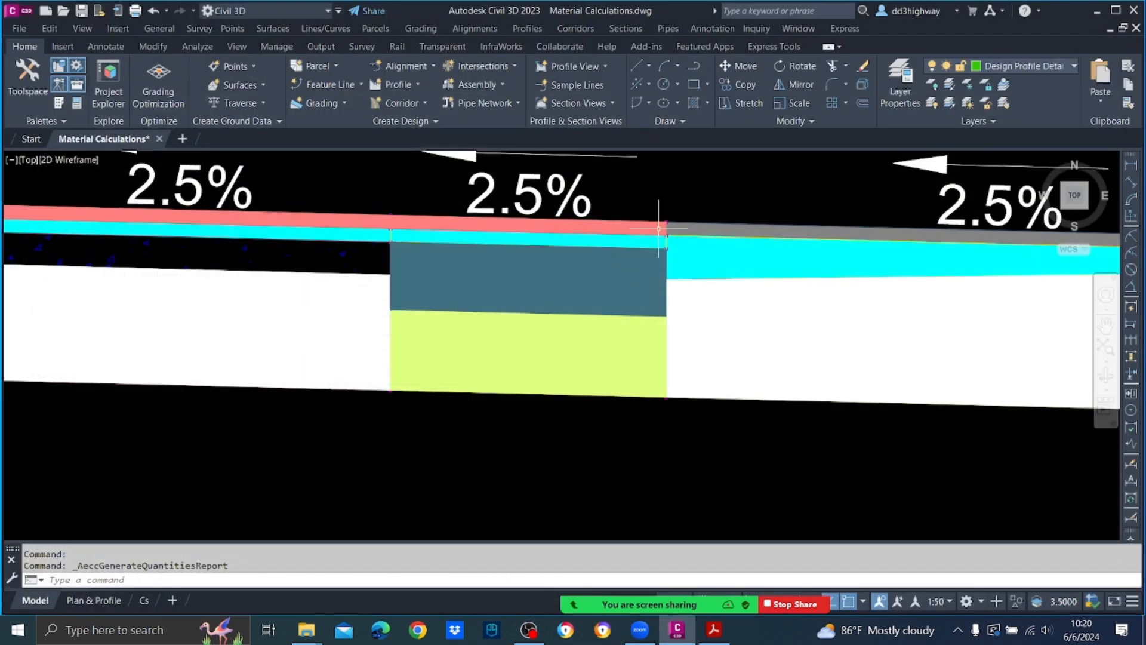
Generate the DCL volume report for SLG from Material List - (2) using Select Material.xsl once more, view it and close it.
{"action": "left_click", "coordinate": [582, 31]}
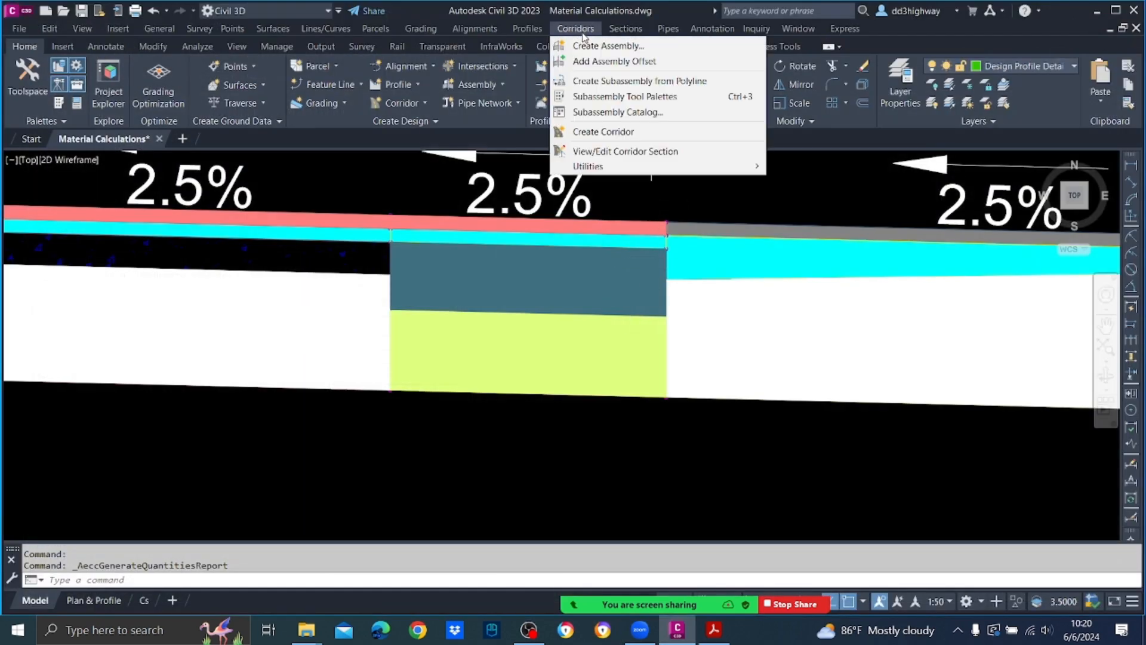
{"action": "mouse_move", "coordinate": [624, 32]}
{"action": "left_click", "coordinate": [690, 202]}
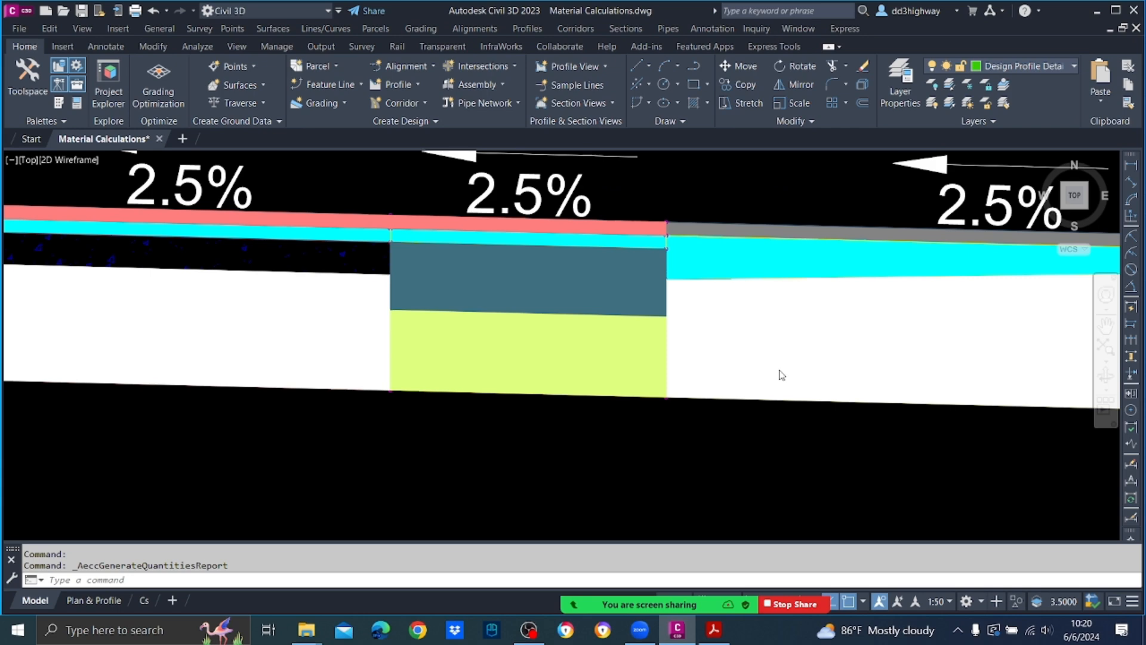
{"action": "left_click", "coordinate": [621, 315]}
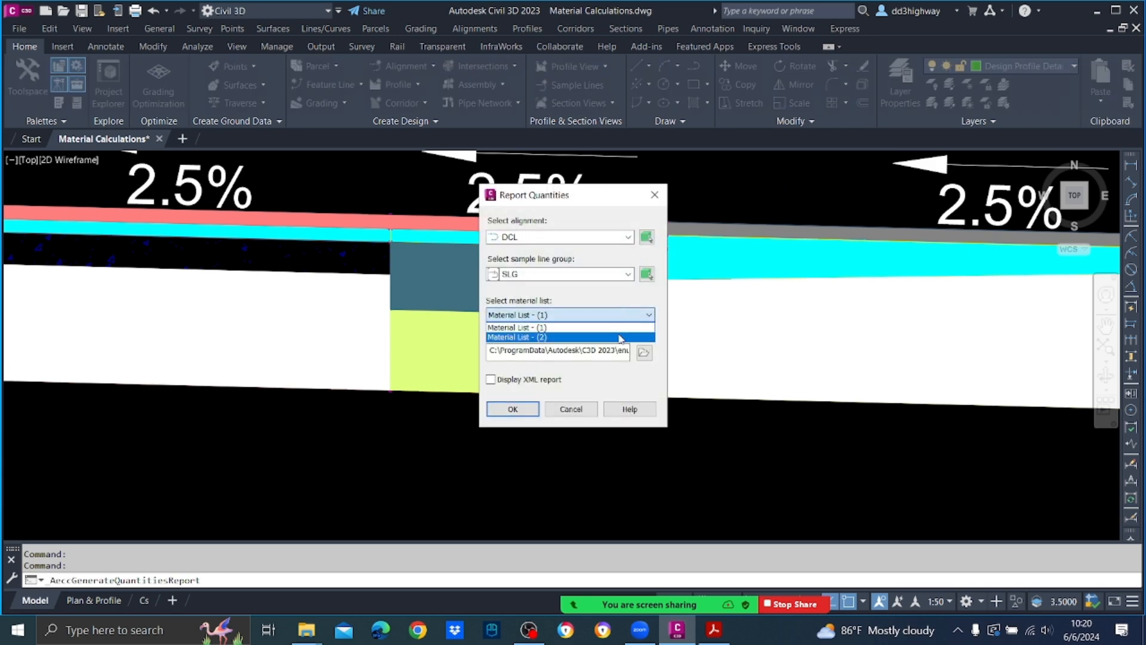
{"action": "left_click", "coordinate": [621, 337]}
{"action": "left_click", "coordinate": [645, 353]}
{"action": "left_click", "coordinate": [495, 222]}
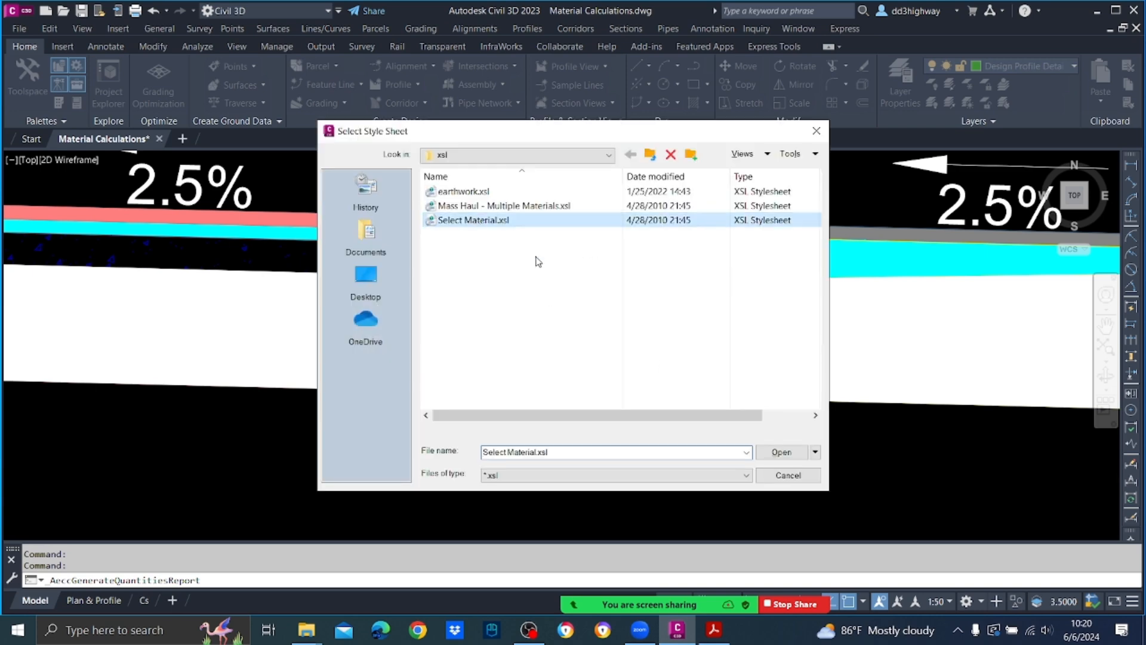
{"action": "left_click", "coordinate": [782, 452]}
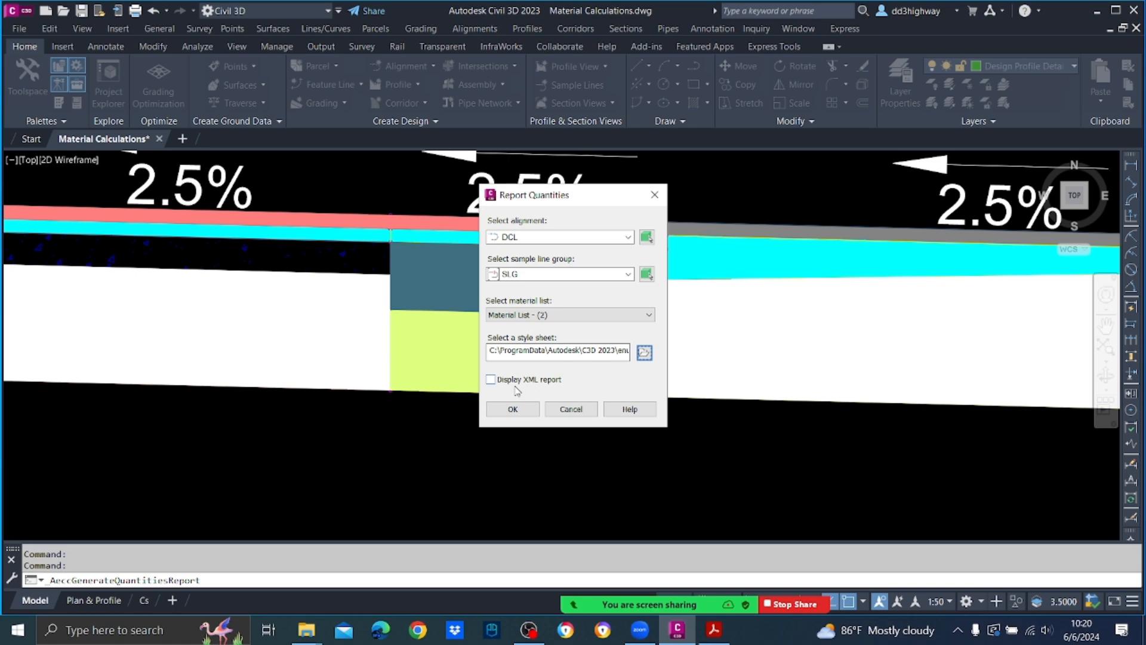
{"action": "left_click", "coordinate": [529, 411]}
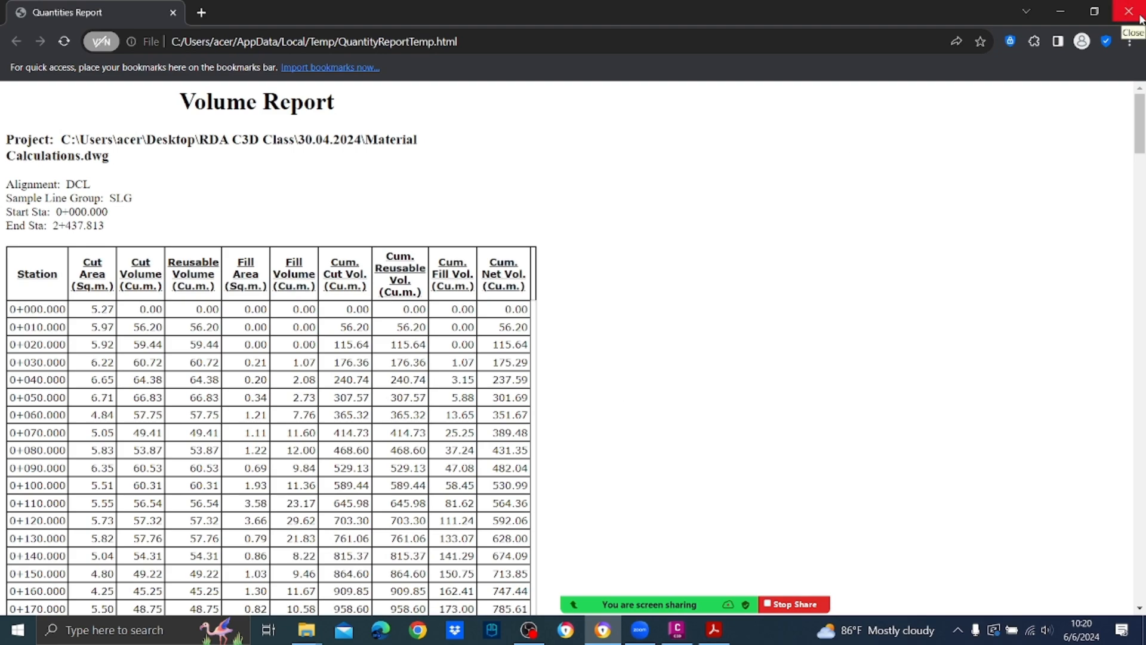
{"action": "left_click", "coordinate": [1128, 11]}
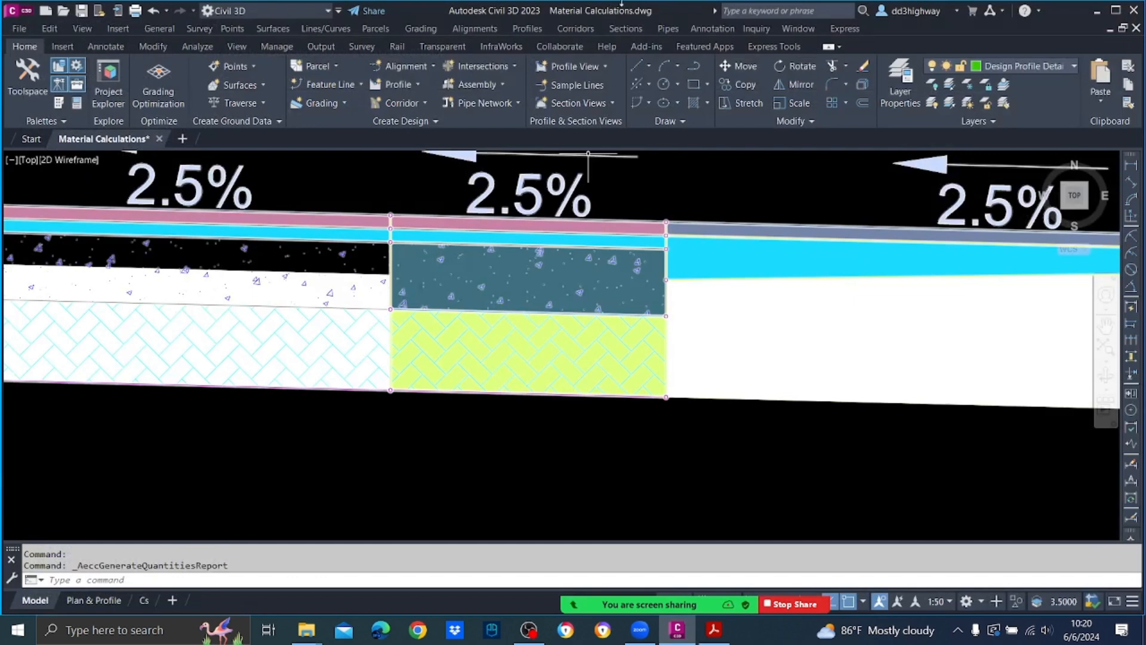
Generate the Material List - (2) volume report with Select Material.xsl and the XML report displayed, then close both reports.
{"action": "left_click", "coordinate": [626, 29]}
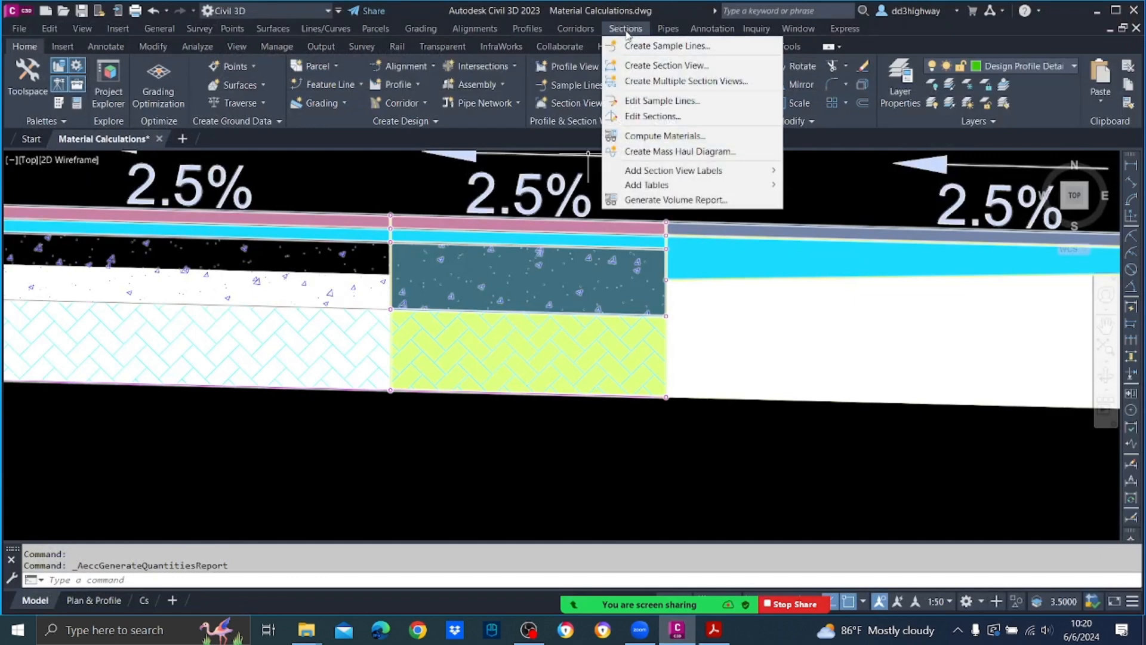
{"action": "left_click", "coordinate": [676, 200]}
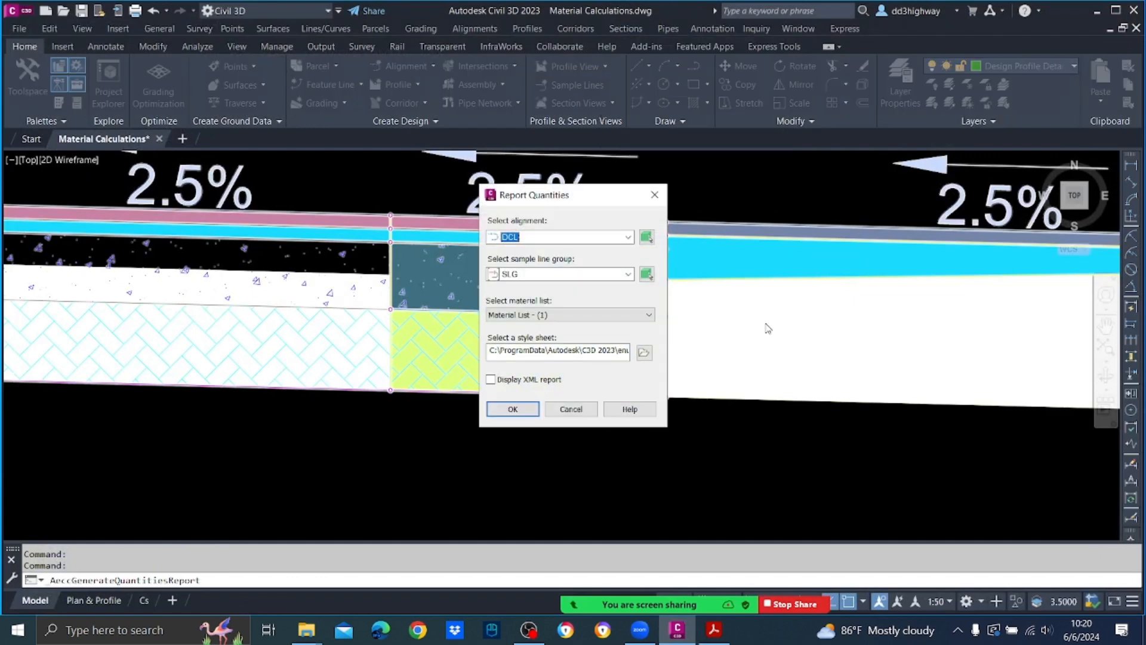
{"action": "left_click", "coordinate": [598, 325]}
{"action": "left_click", "coordinate": [597, 337]}
{"action": "left_click", "coordinate": [643, 352]}
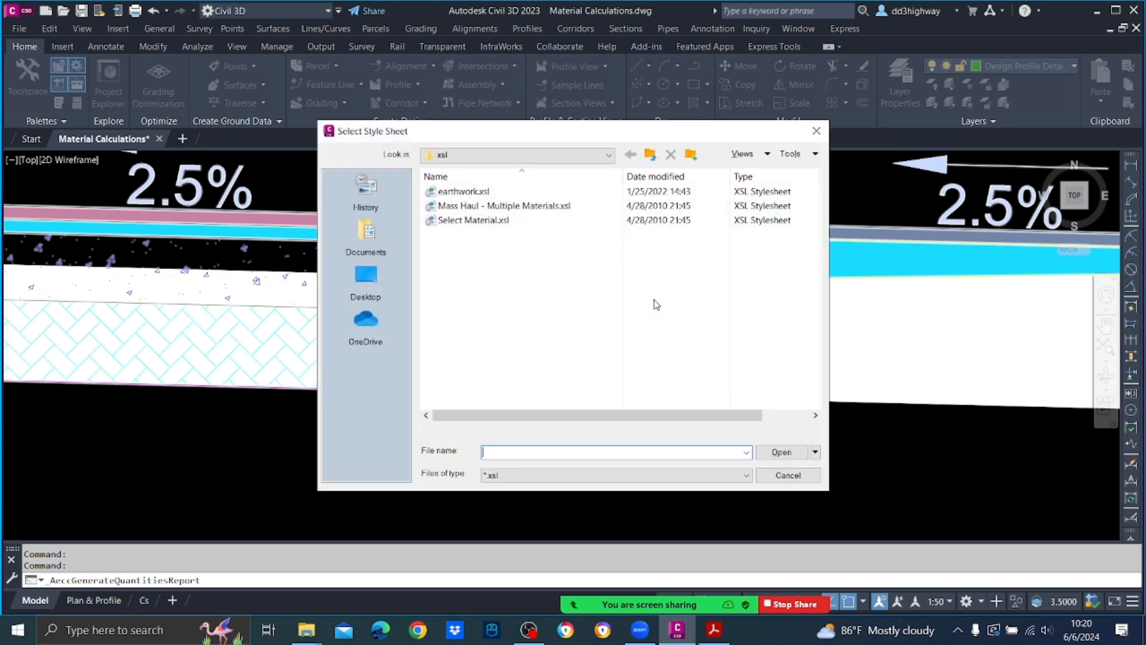
{"action": "left_click", "coordinate": [472, 220]}
{"action": "left_click", "coordinate": [787, 452]}
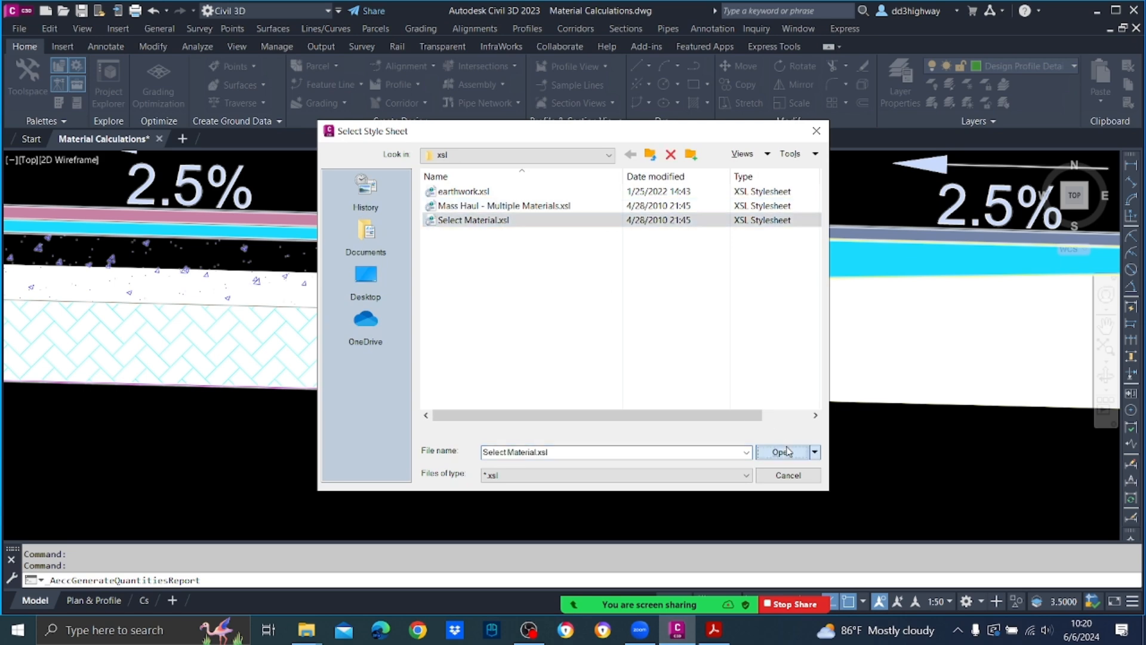
{"action": "left_click", "coordinate": [495, 379]}
{"action": "left_click", "coordinate": [533, 415]}
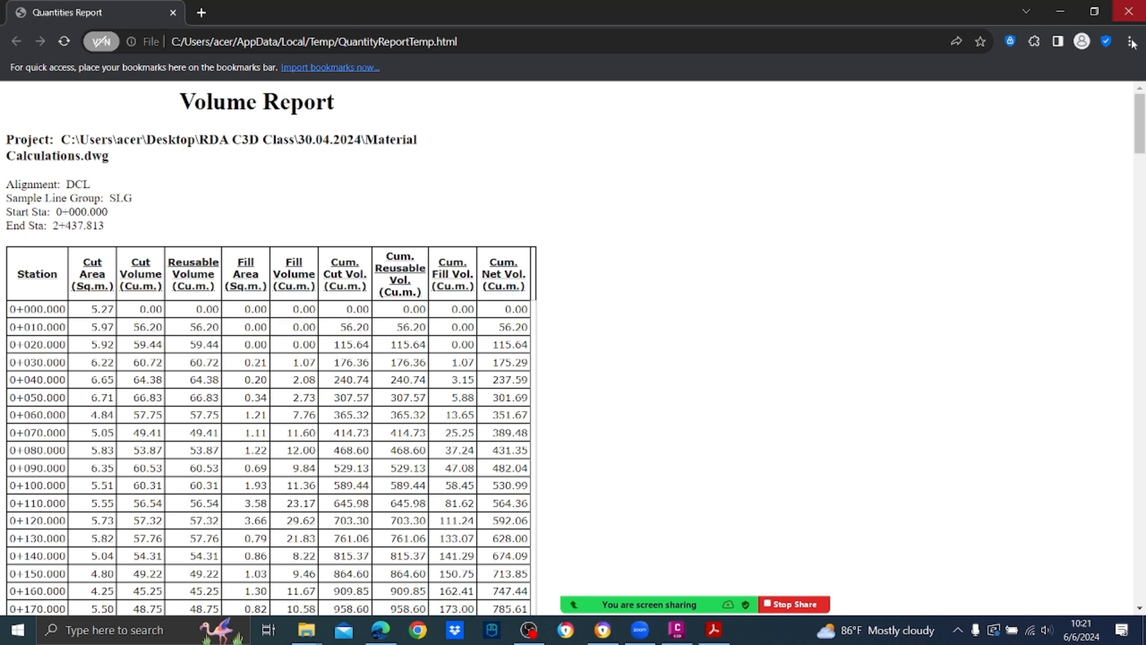
{"action": "left_click", "coordinate": [1133, 15]}
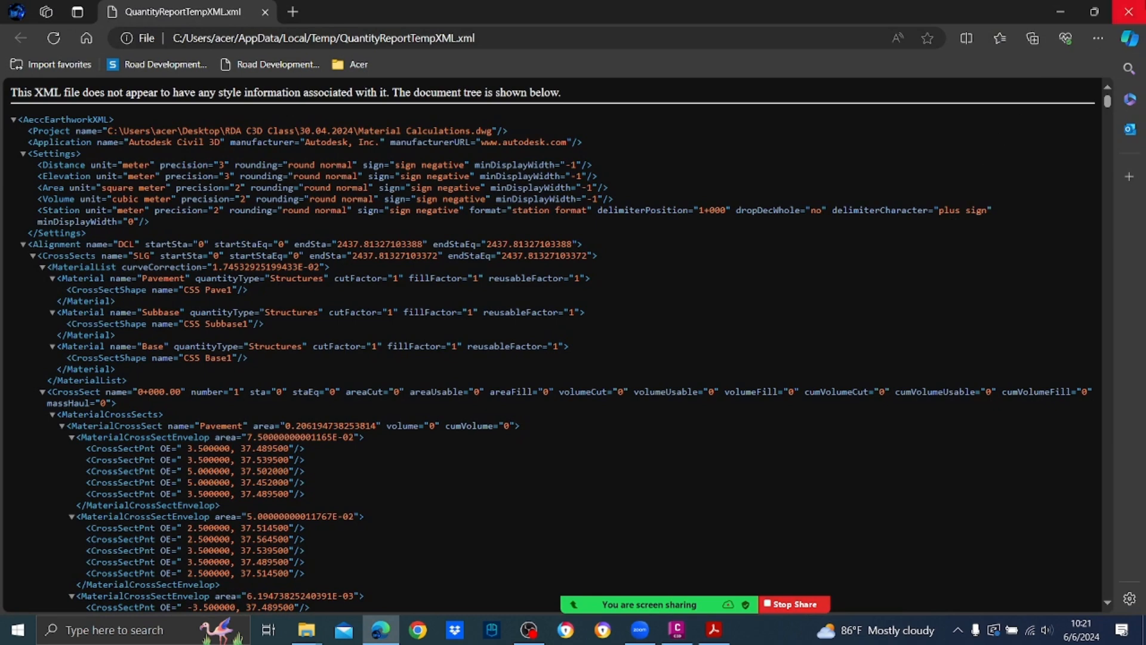
{"action": "left_click", "coordinate": [1128, 12]}
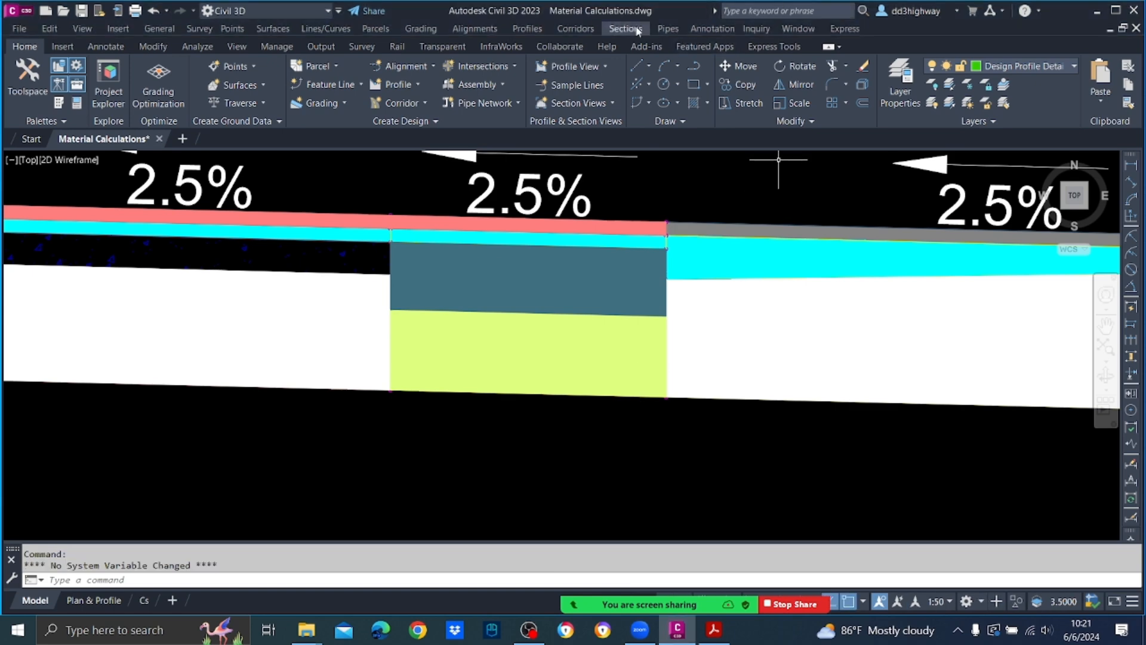
Check which materials Material List - (1) and Material List - (2) of sample line group SLG contain, leaving the material definitions unchanged.
{"action": "left_click", "coordinate": [626, 29]}
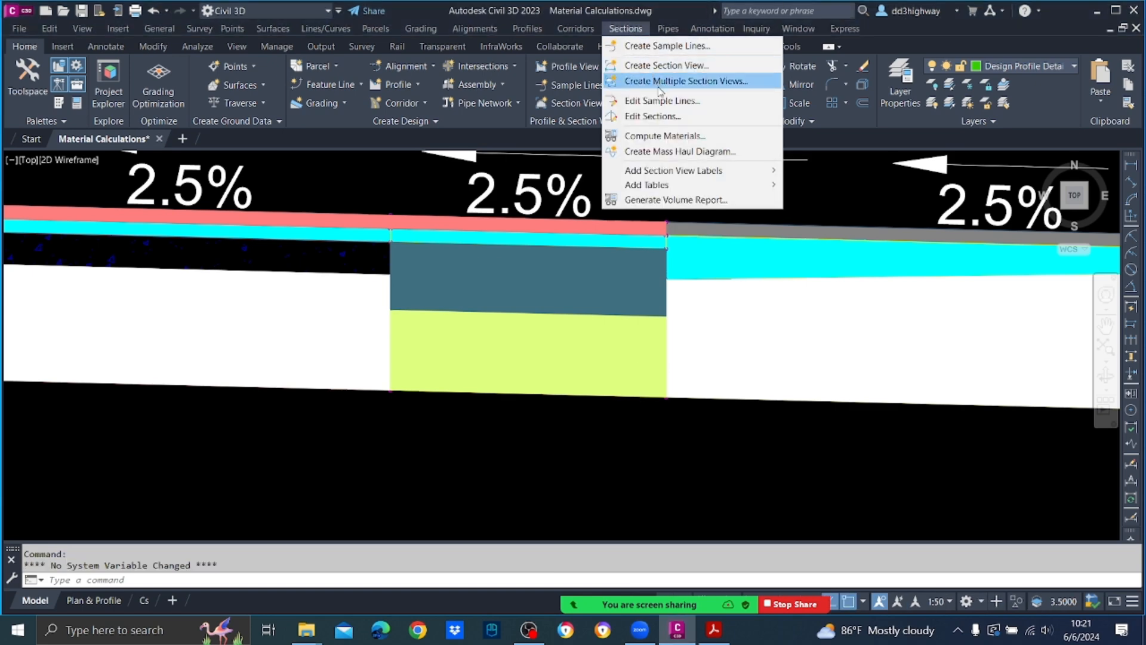
{"action": "left_click", "coordinate": [663, 136]}
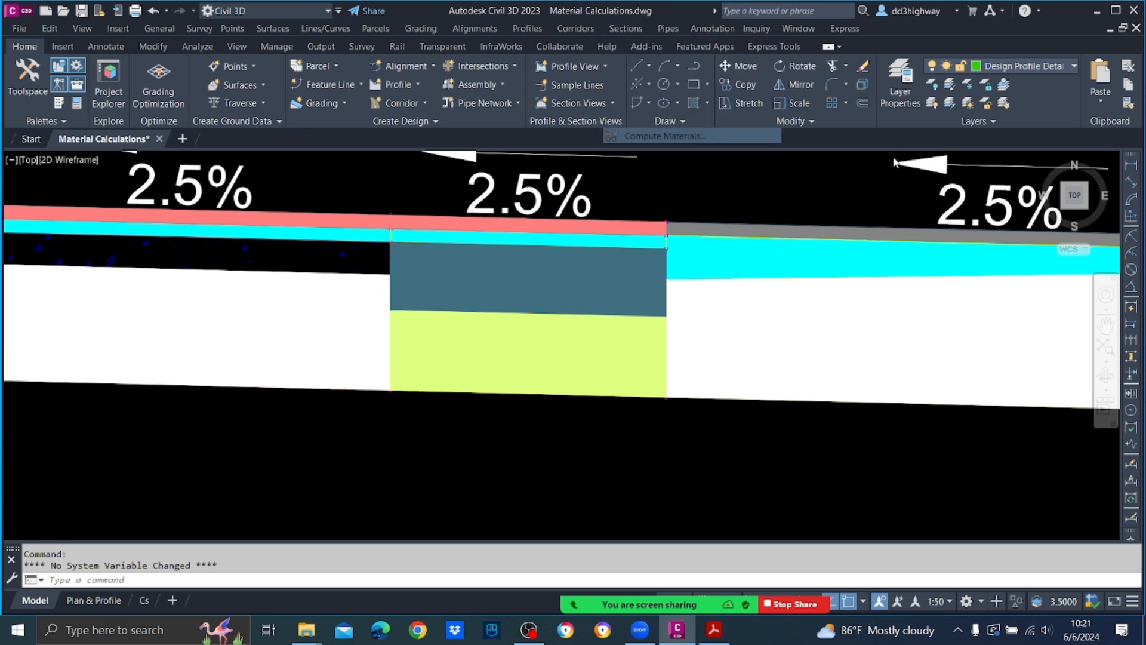
{"action": "left_click", "coordinate": [370, 434]}
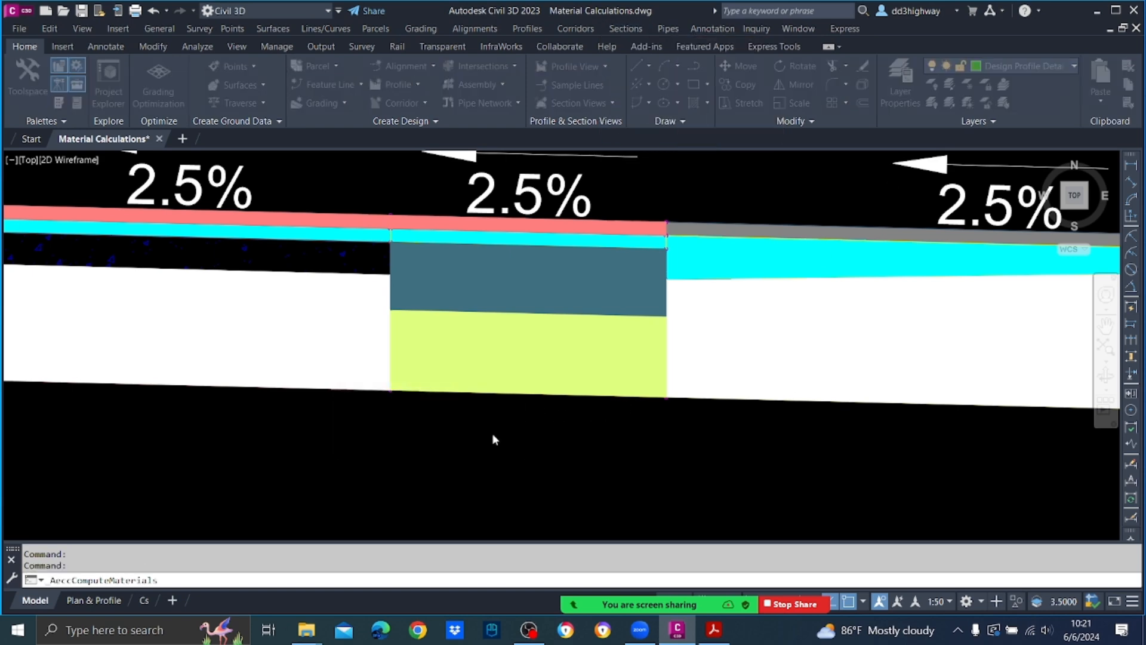
{"action": "left_click", "coordinate": [360, 256]}
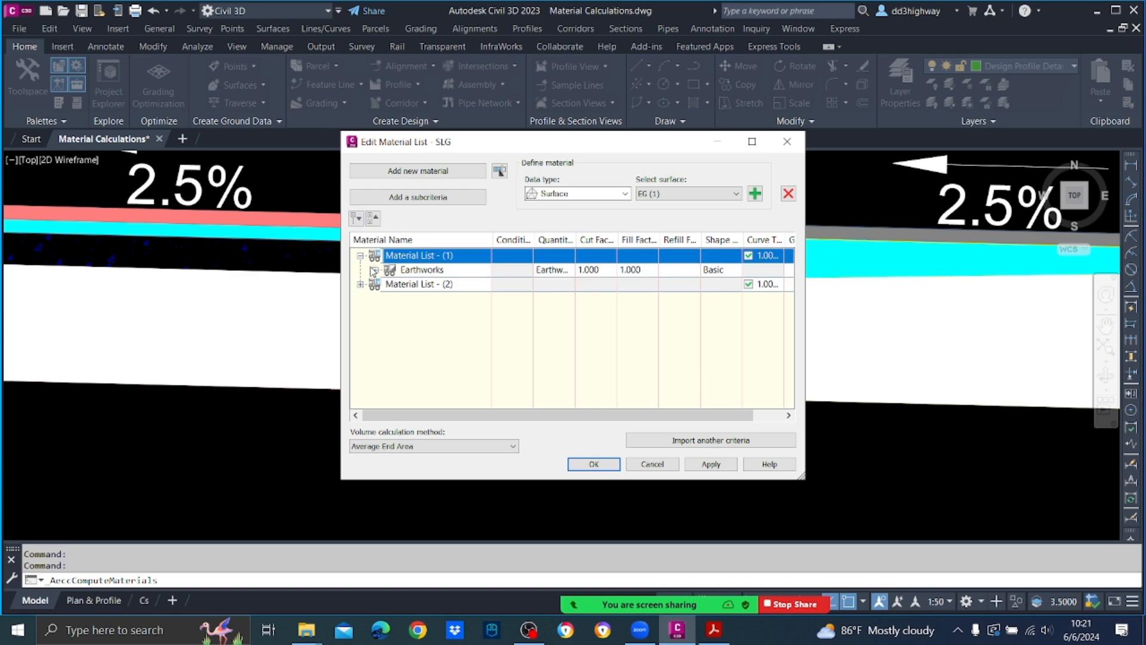
{"action": "left_click", "coordinate": [360, 284]}
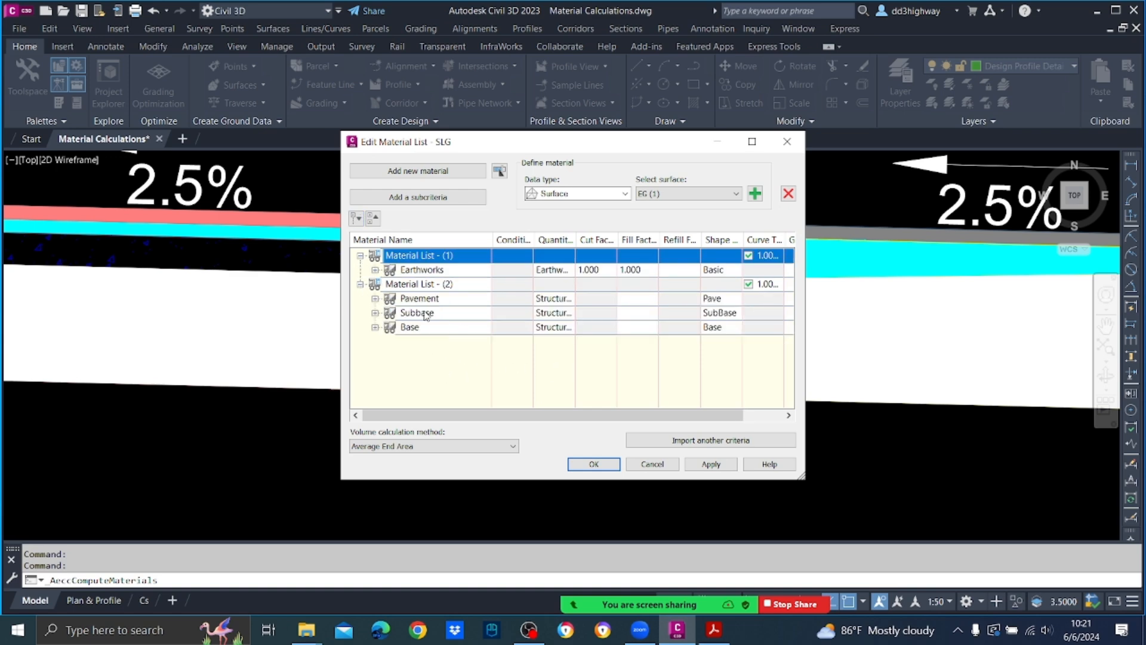
{"action": "left_click", "coordinate": [664, 466]}
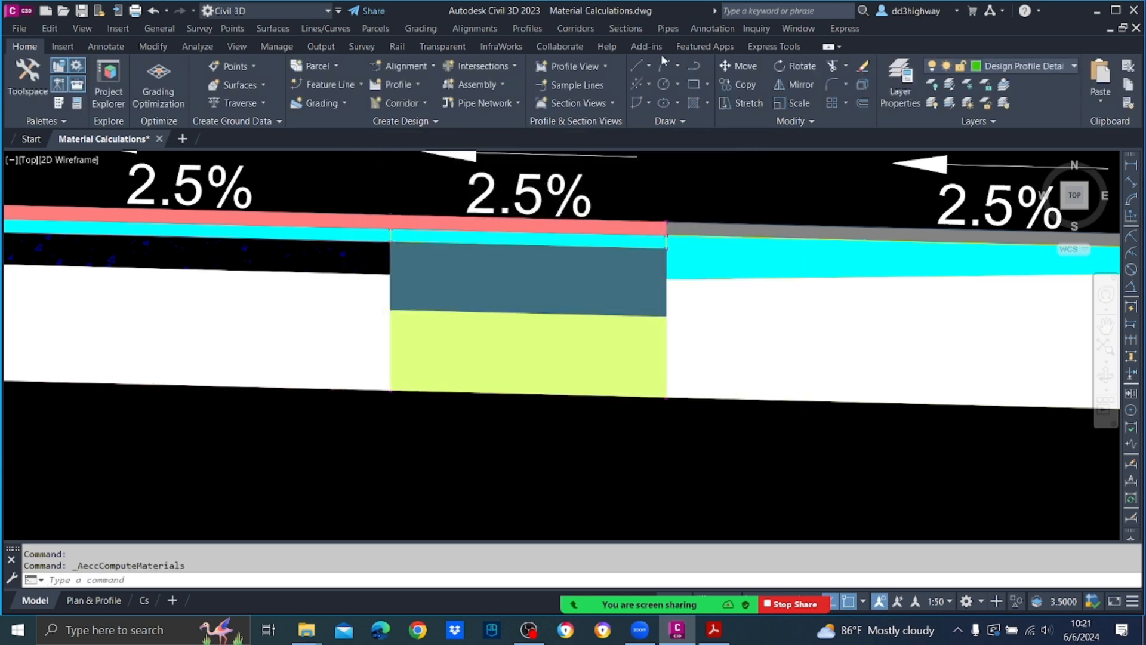
Generate the DCL volume report for SLG from Material List - (2) with the Mass Haul - Multiple Materials.xsl style sheet, view it and close it.
{"action": "left_click", "coordinate": [631, 33]}
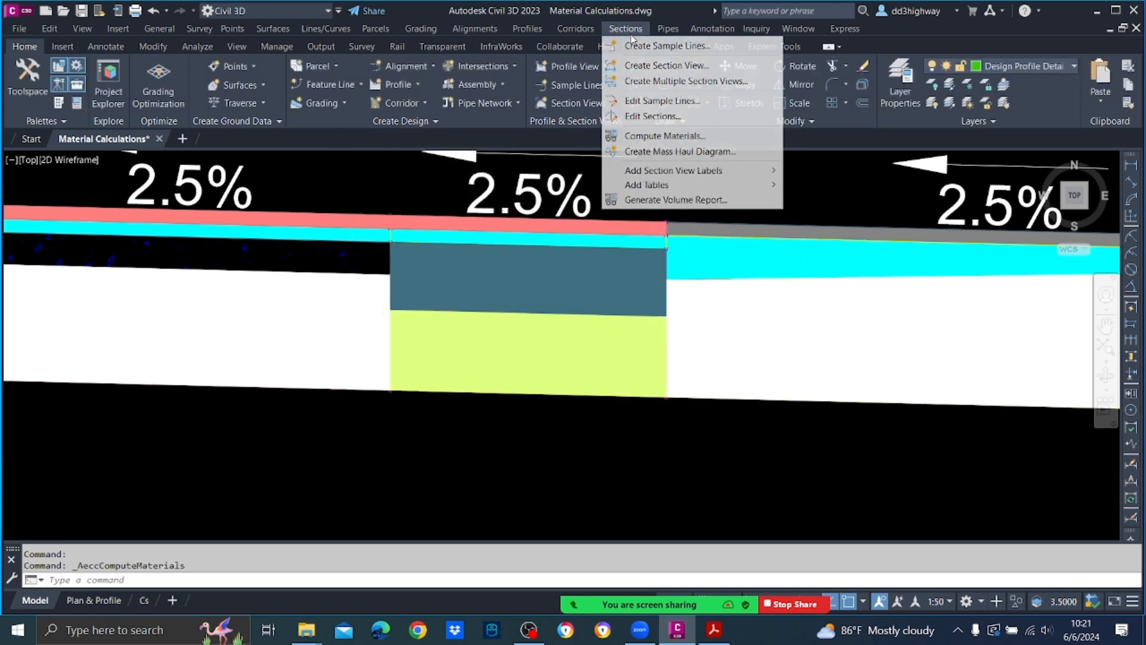
{"action": "left_click", "coordinate": [653, 199]}
{"action": "left_click", "coordinate": [628, 316]}
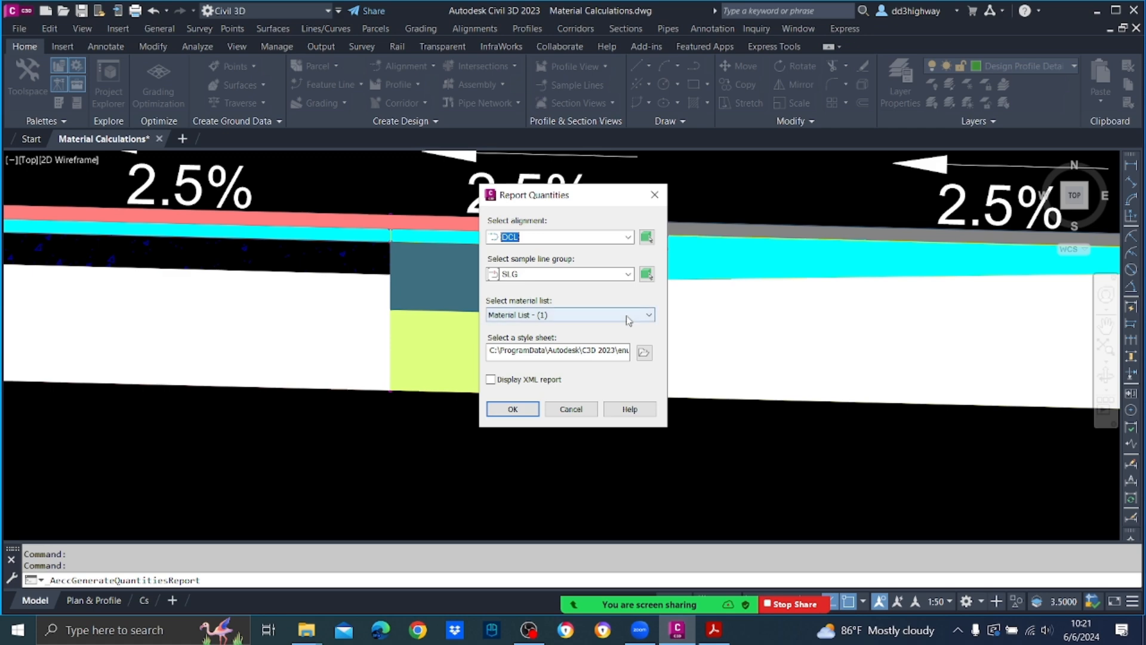
{"action": "left_click", "coordinate": [613, 338]}
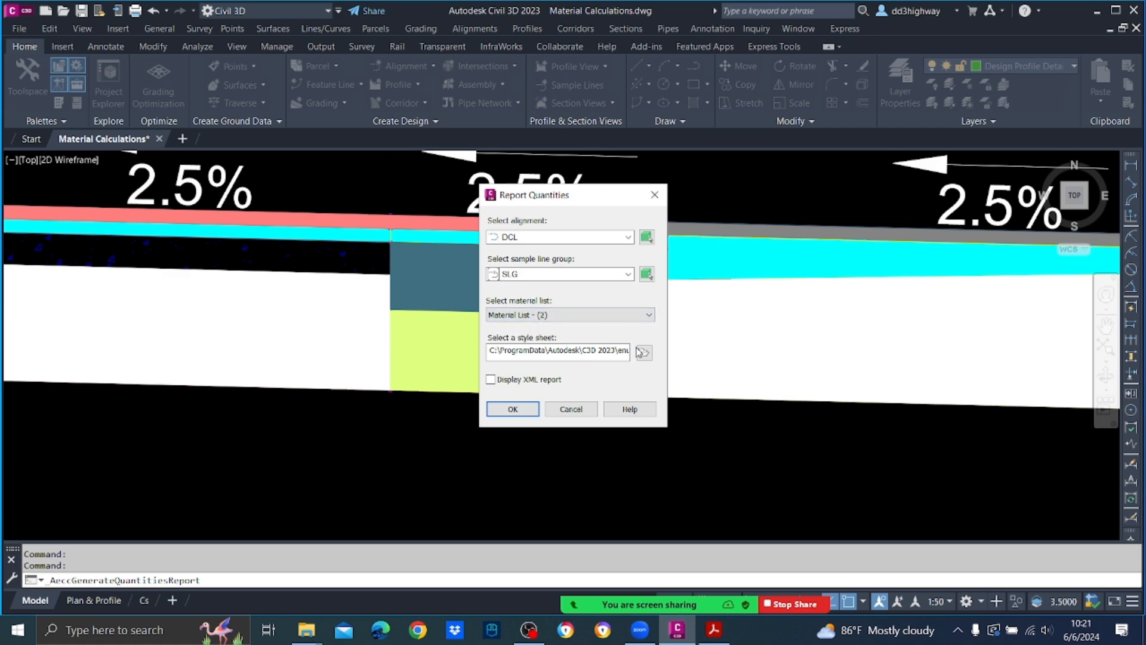
{"action": "left_click", "coordinate": [644, 353]}
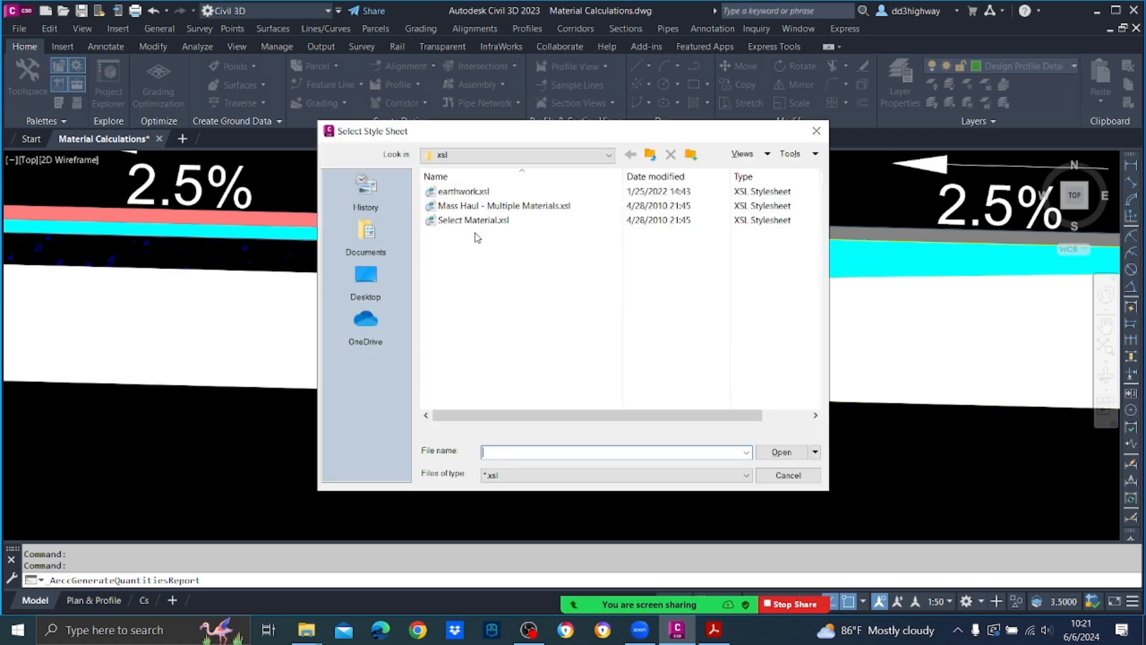
{"action": "left_click", "coordinate": [472, 206]}
{"action": "left_click", "coordinate": [791, 453]}
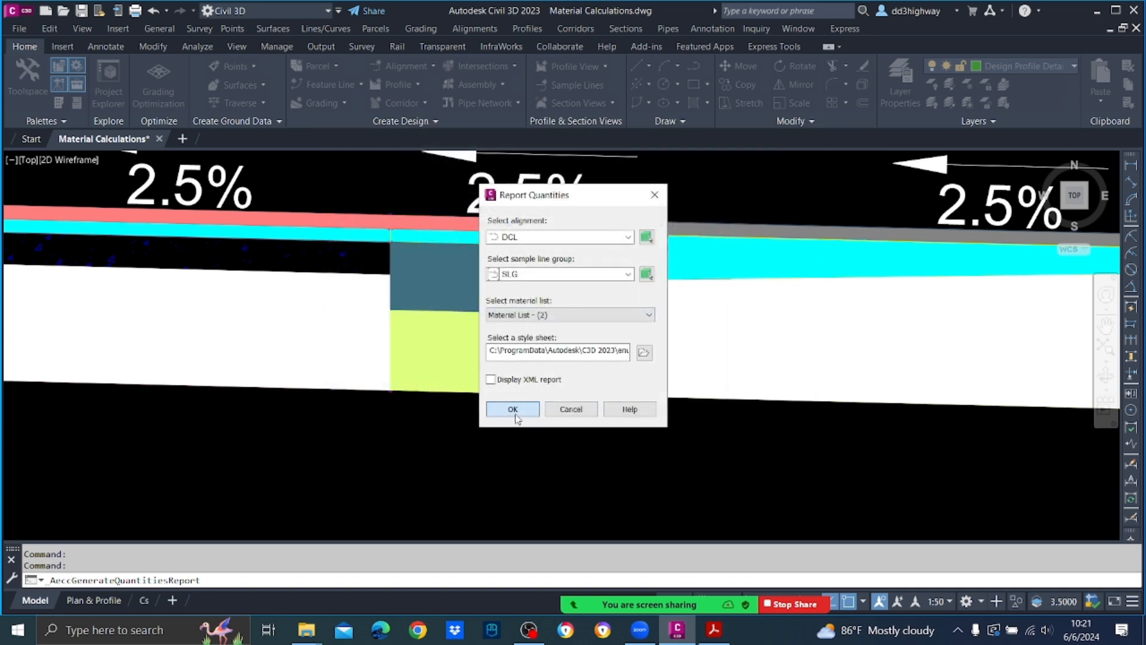
{"action": "left_click", "coordinate": [515, 411]}
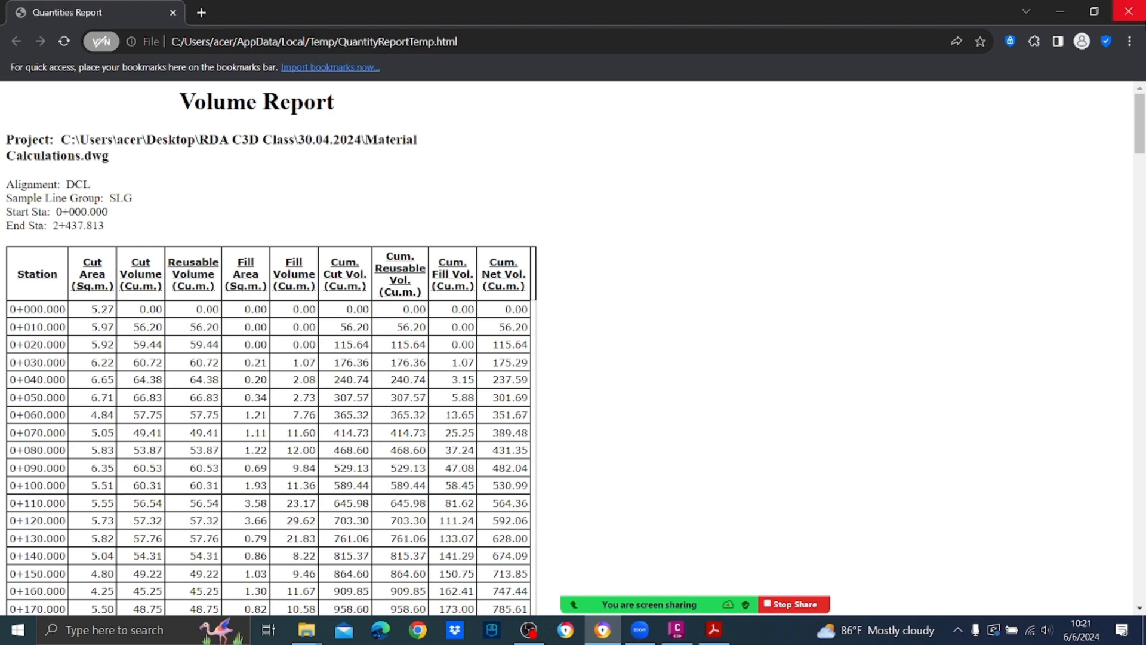
{"action": "left_click", "coordinate": [1130, 10]}
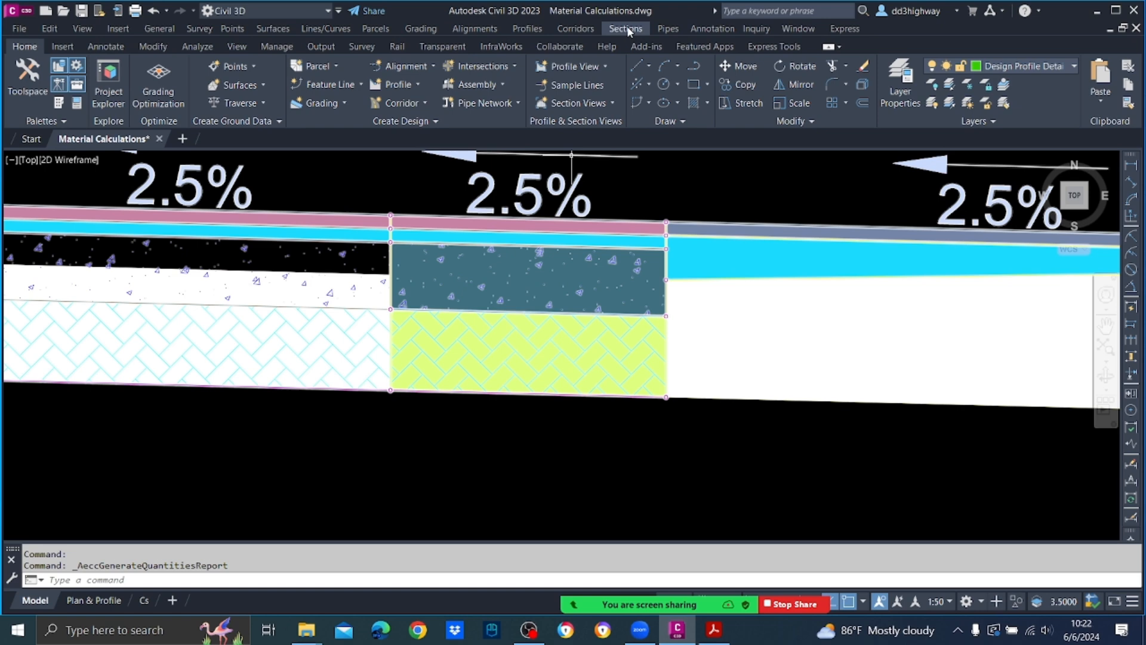
{"action": "left_click", "coordinate": [627, 28]}
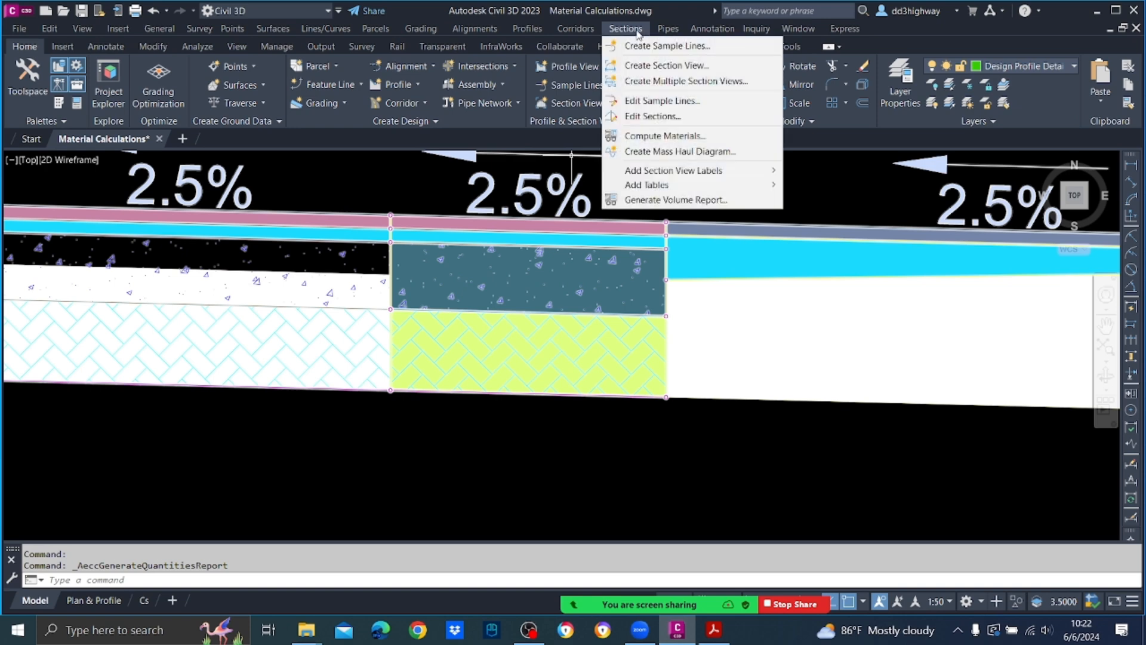
{"action": "left_click", "coordinate": [692, 201]}
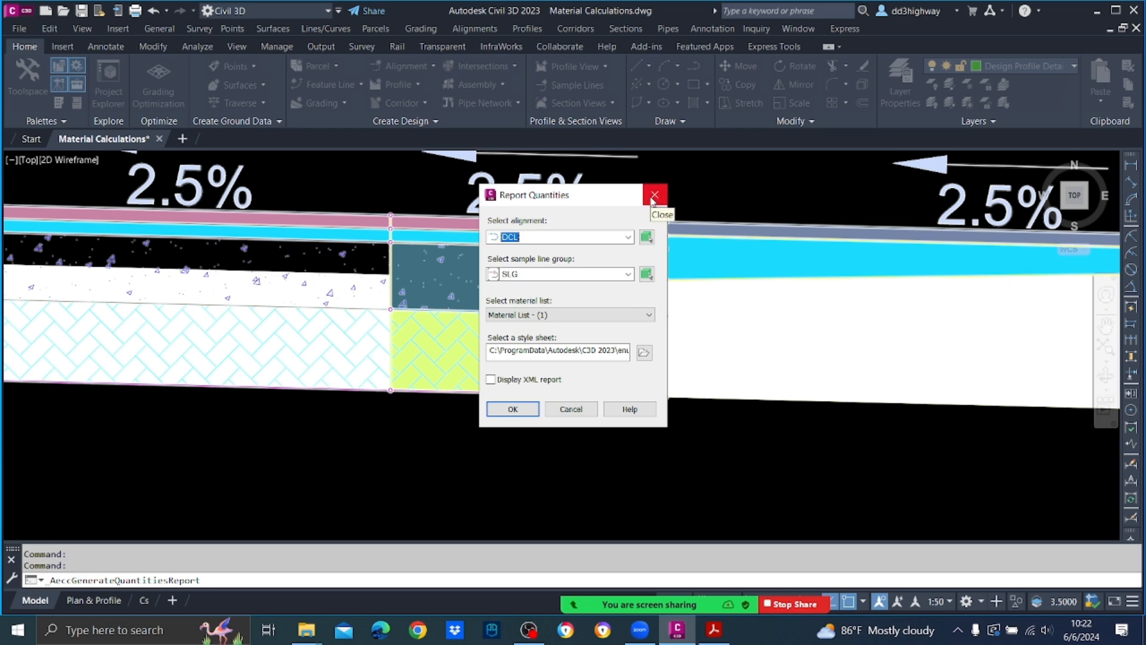
{"action": "left_click", "coordinate": [653, 199]}
Delete Material List - (2) from the material lists of sample line group SLG on alignment DCL.
{"action": "left_click", "coordinate": [633, 31]}
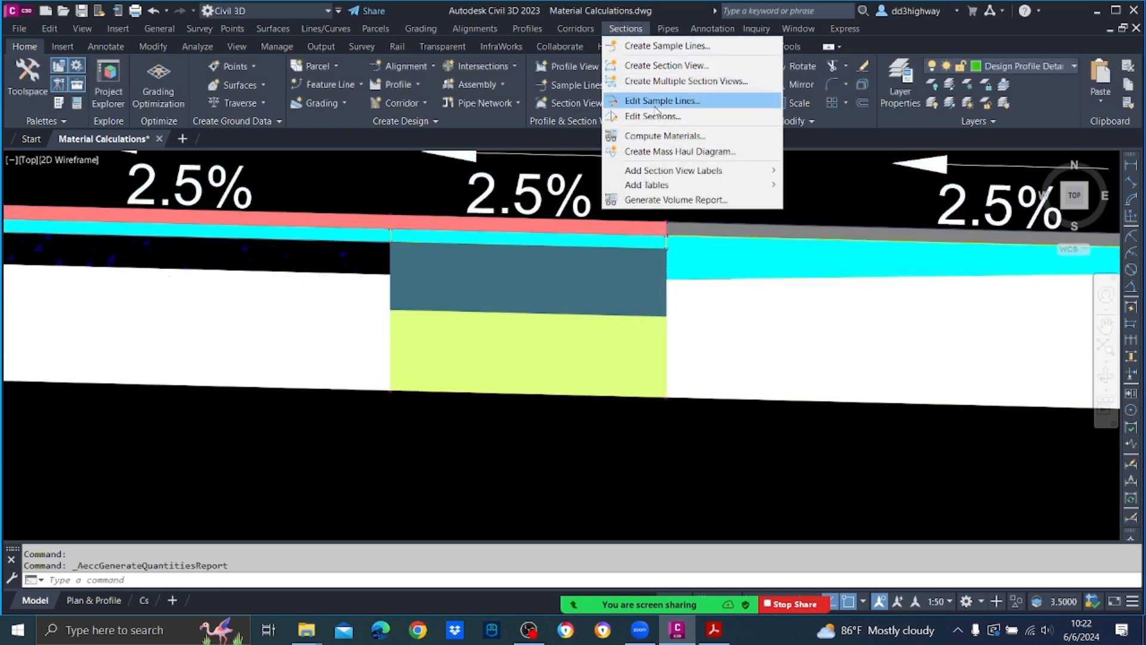
{"action": "left_click", "coordinate": [664, 138]}
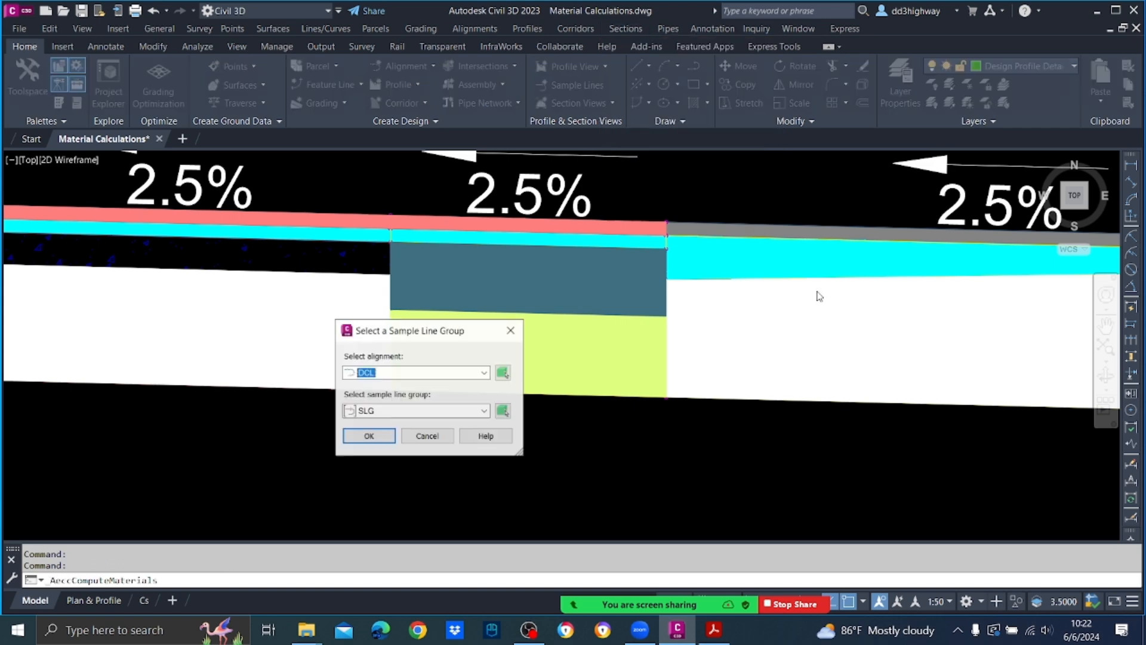
{"action": "left_click", "coordinate": [369, 436]}
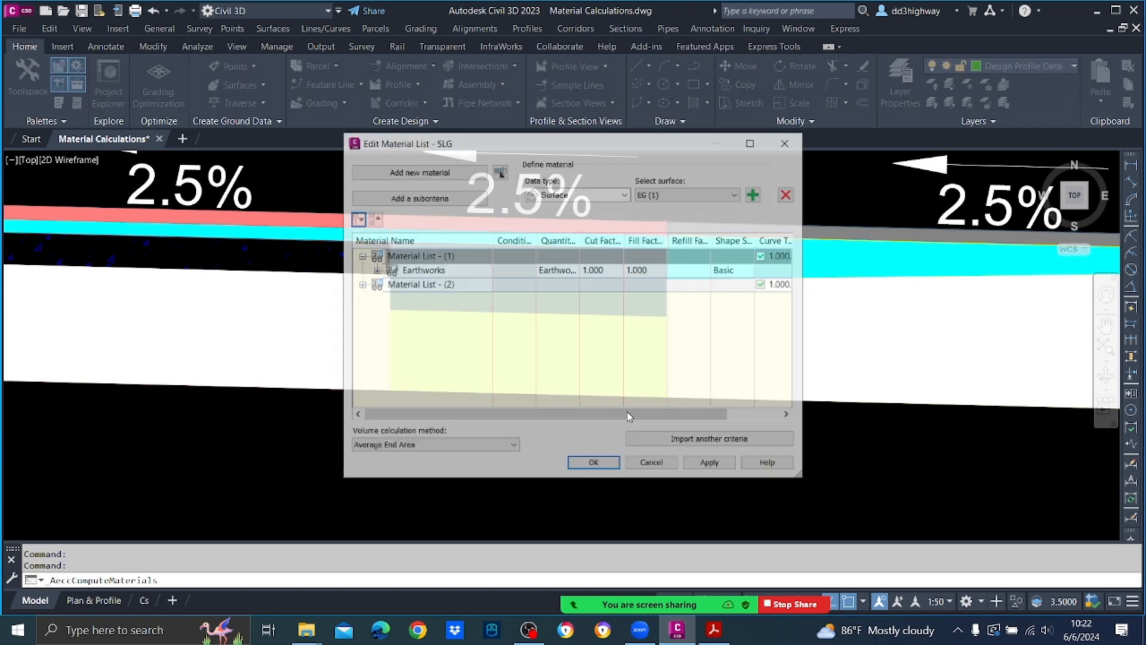
{"action": "left_click", "coordinate": [425, 285]}
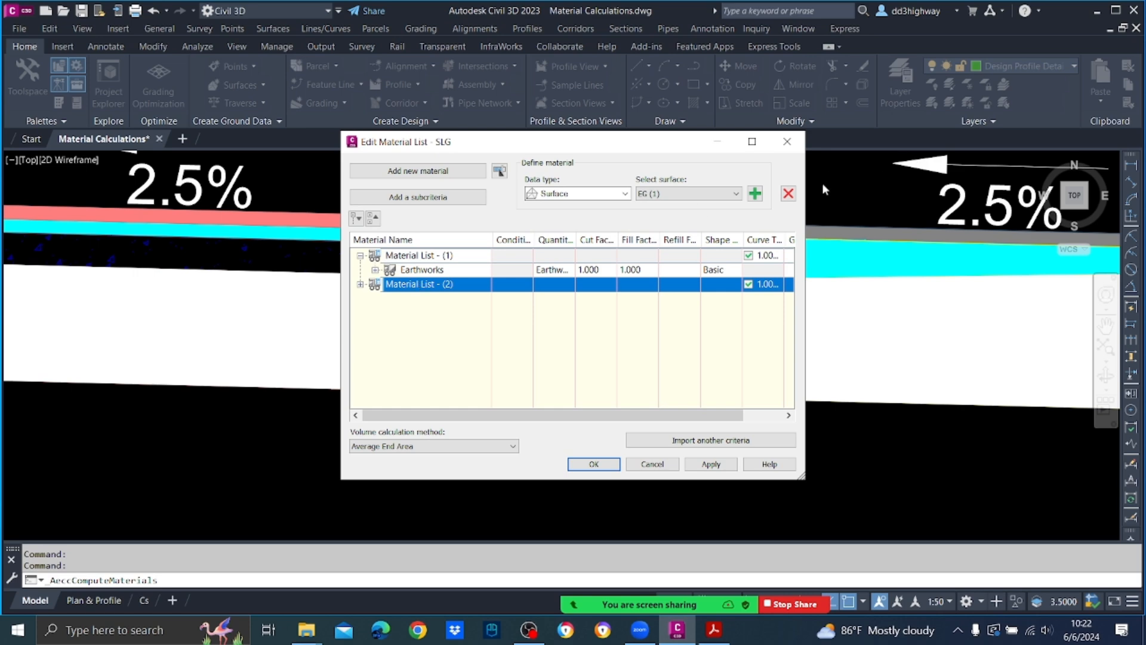
{"action": "left_click", "coordinate": [789, 194]}
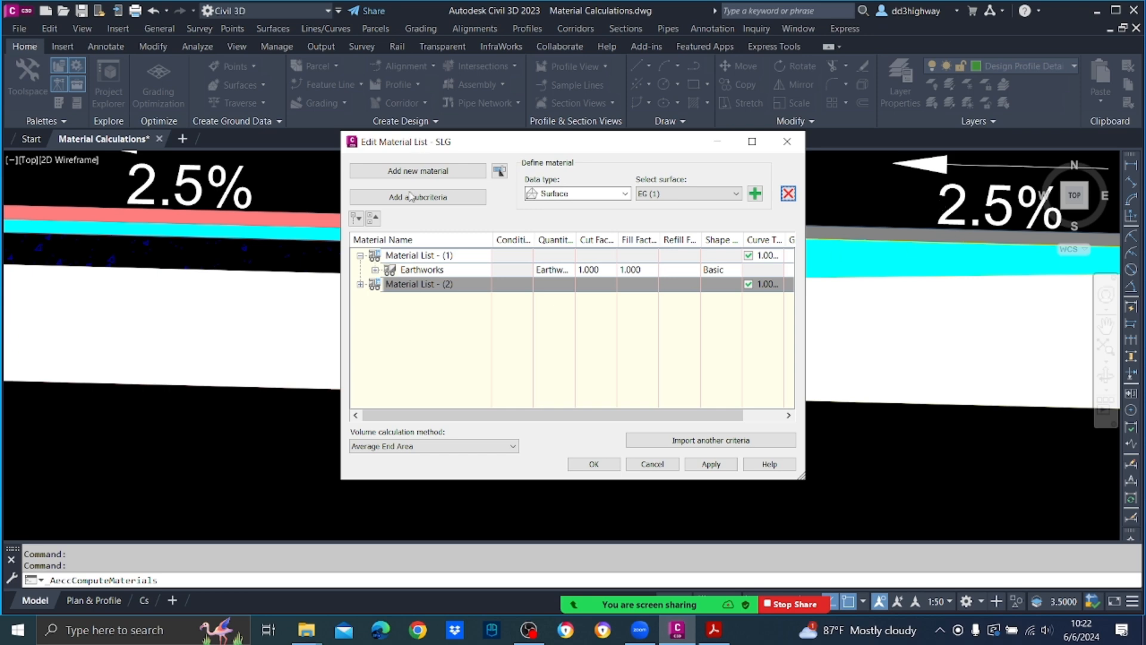
{"action": "left_click", "coordinate": [787, 196]}
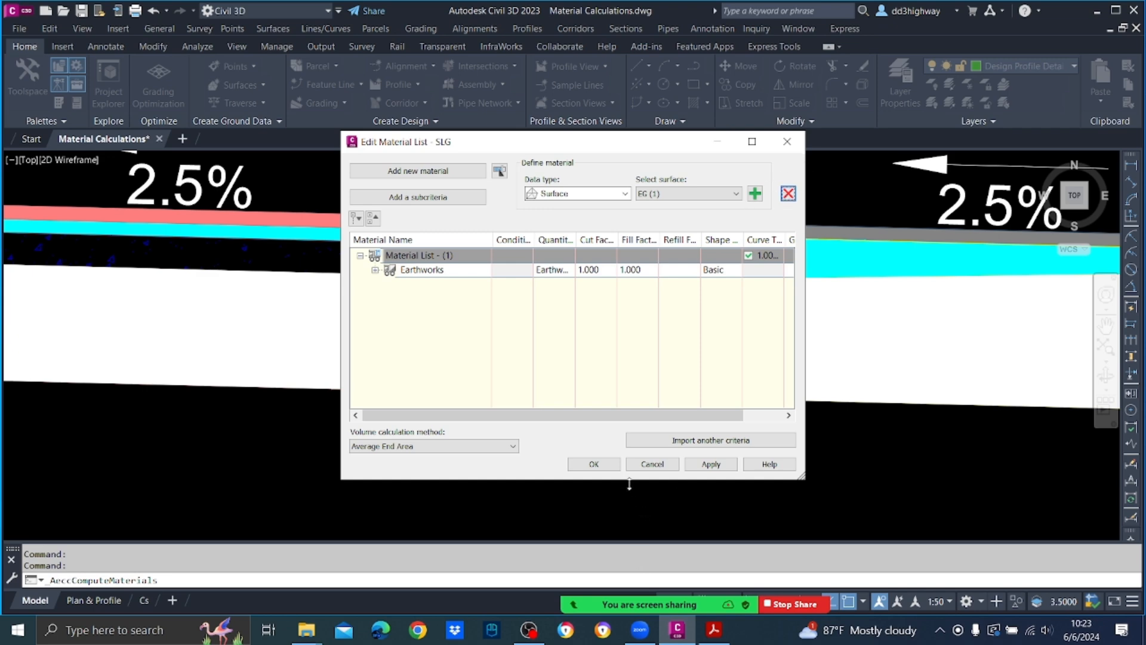
Accept the edited SLG material list, consult the C3D Guide.pdf instructions on importing another criteria, and return to Civil 3D.
{"action": "left_click", "coordinate": [595, 464]}
{"action": "left_click", "coordinate": [719, 630]}
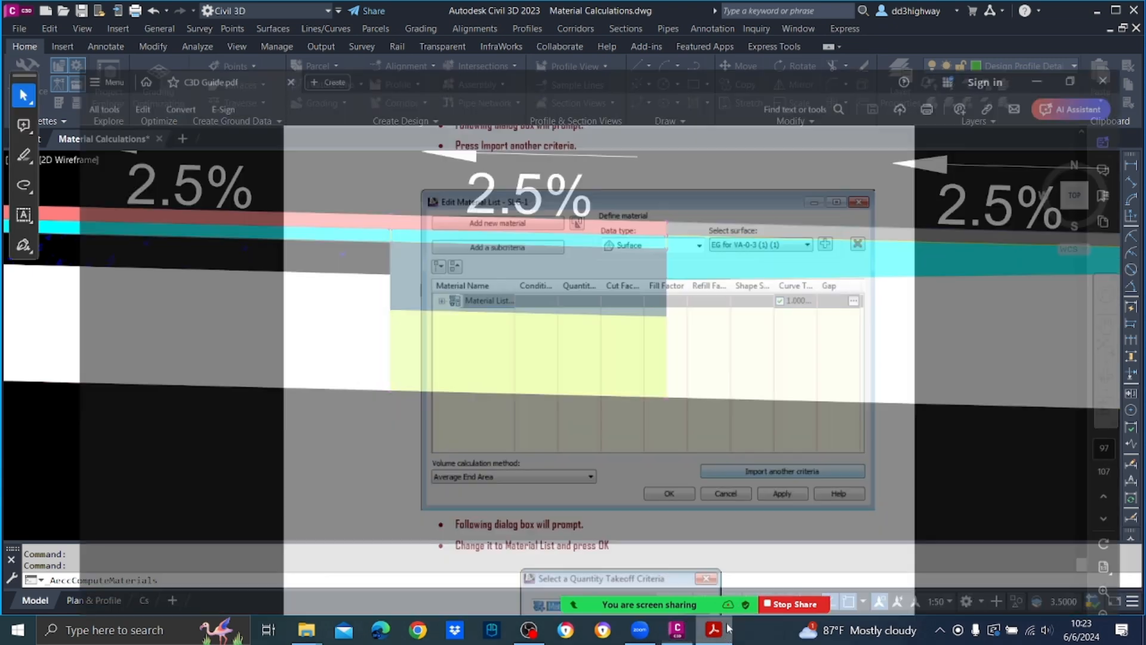
{"action": "scroll", "coordinate": [722, 375], "scroll_direction": "up", "scroll_amount": 3}
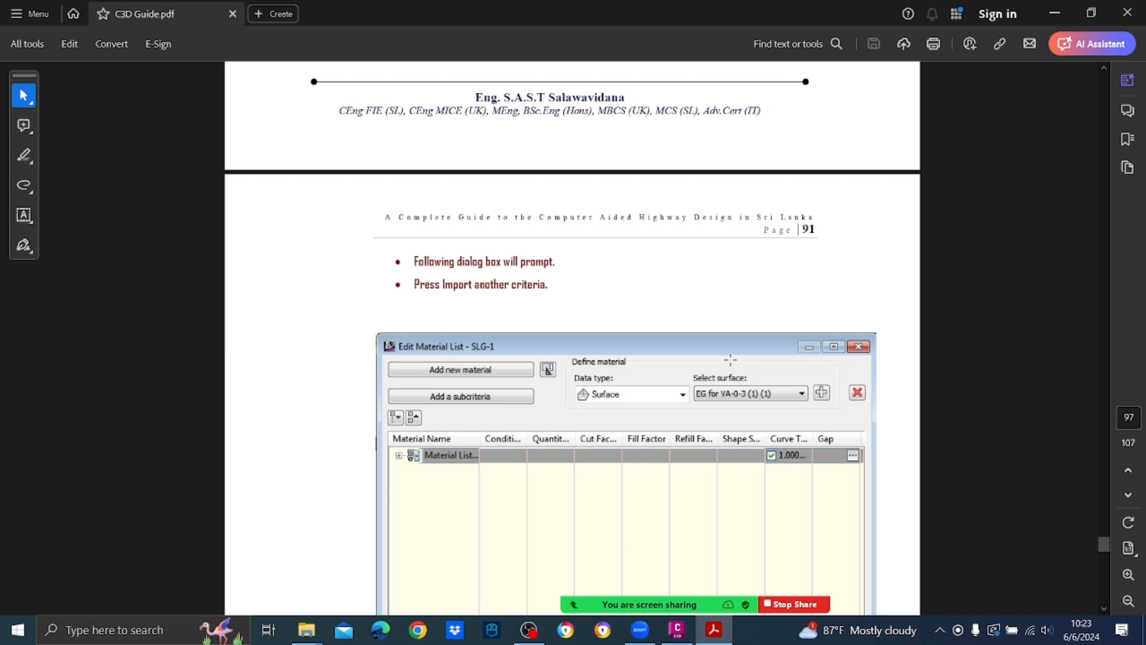
{"action": "scroll", "coordinate": [730, 360], "scroll_direction": "down", "scroll_amount": 1}
{"action": "scroll", "coordinate": [730, 360], "scroll_direction": "down", "scroll_amount": 2}
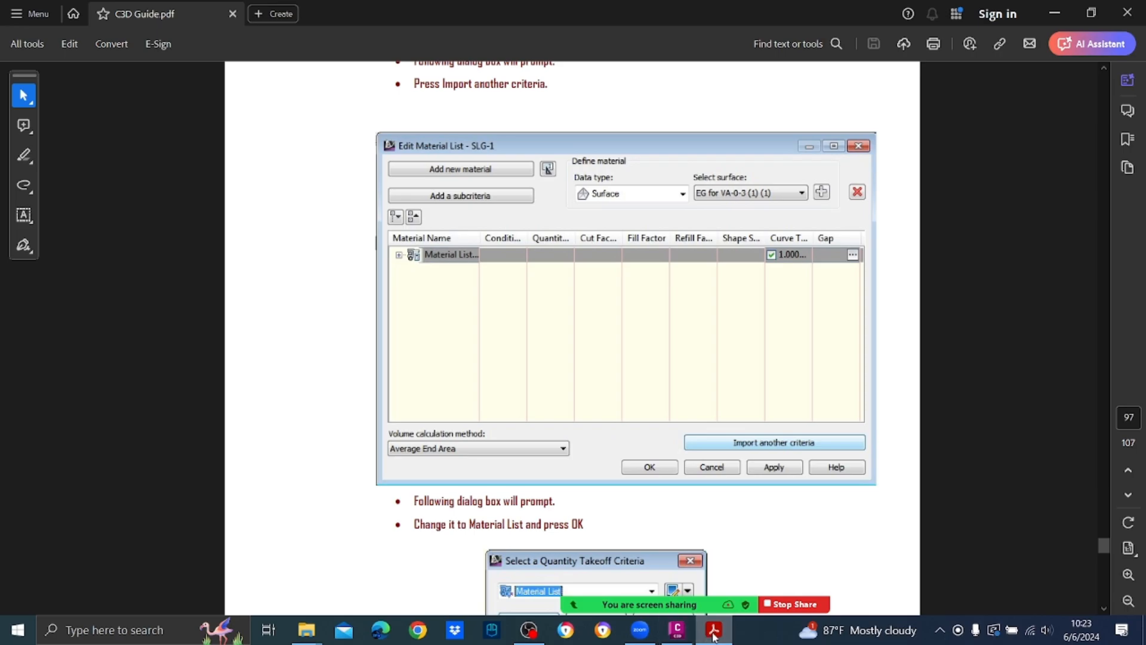
{"action": "left_click", "coordinate": [679, 634]}
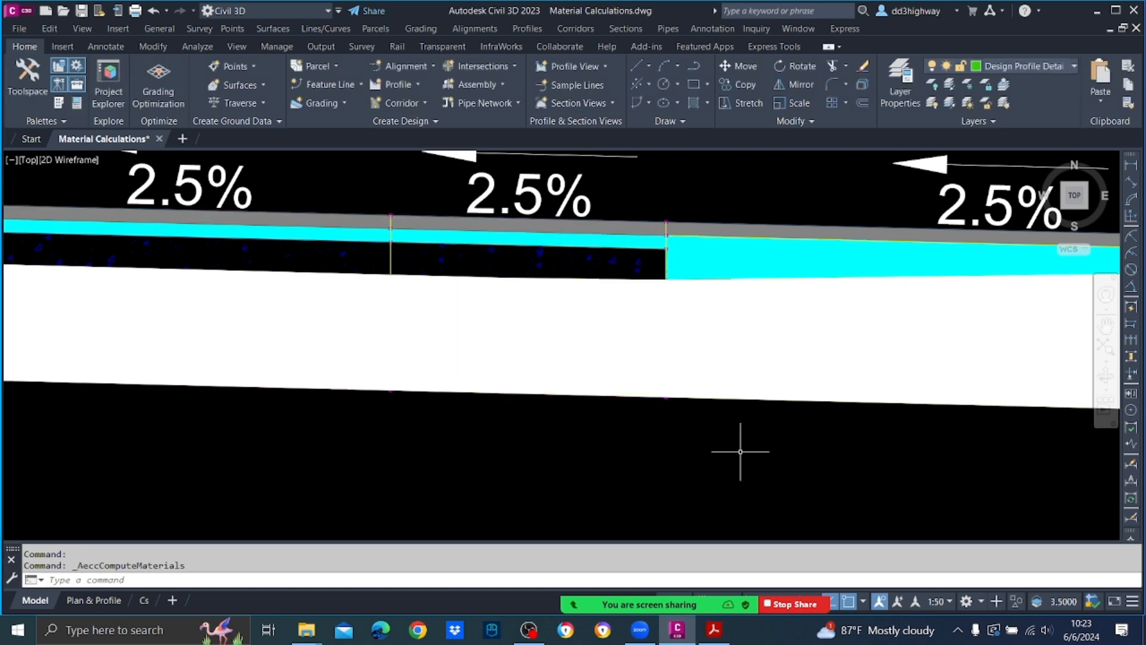
Import the Material List quantity takeoff criteria into the material lists of sample line group SLG on alignment DCL.
{"action": "left_click", "coordinate": [625, 29]}
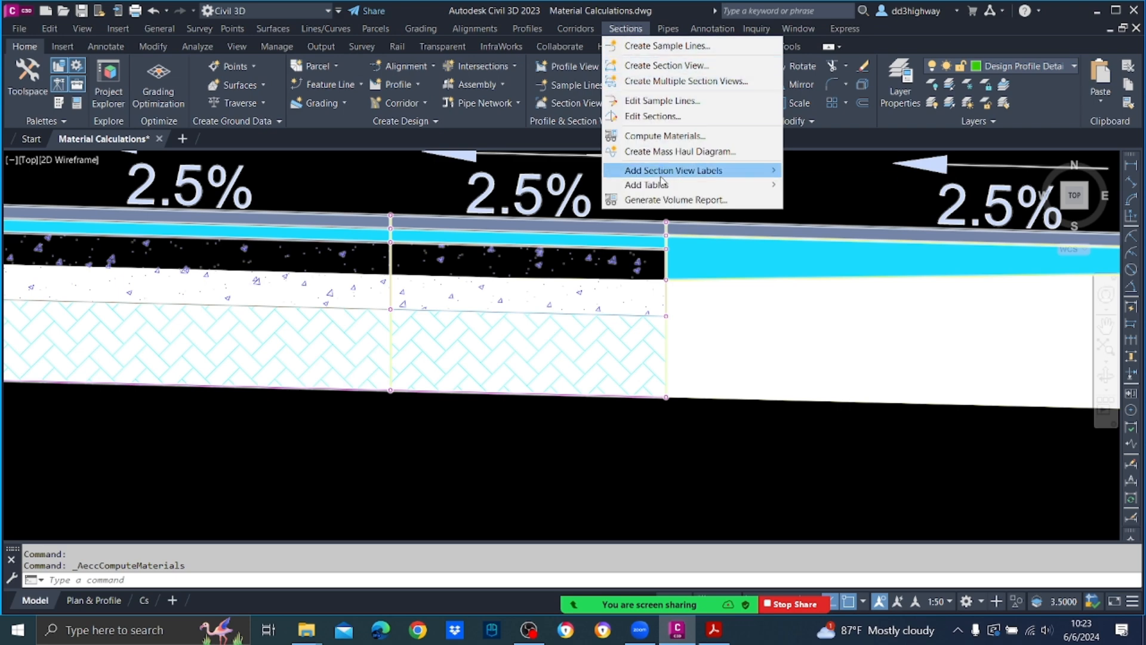
{"action": "left_click", "coordinate": [664, 136]}
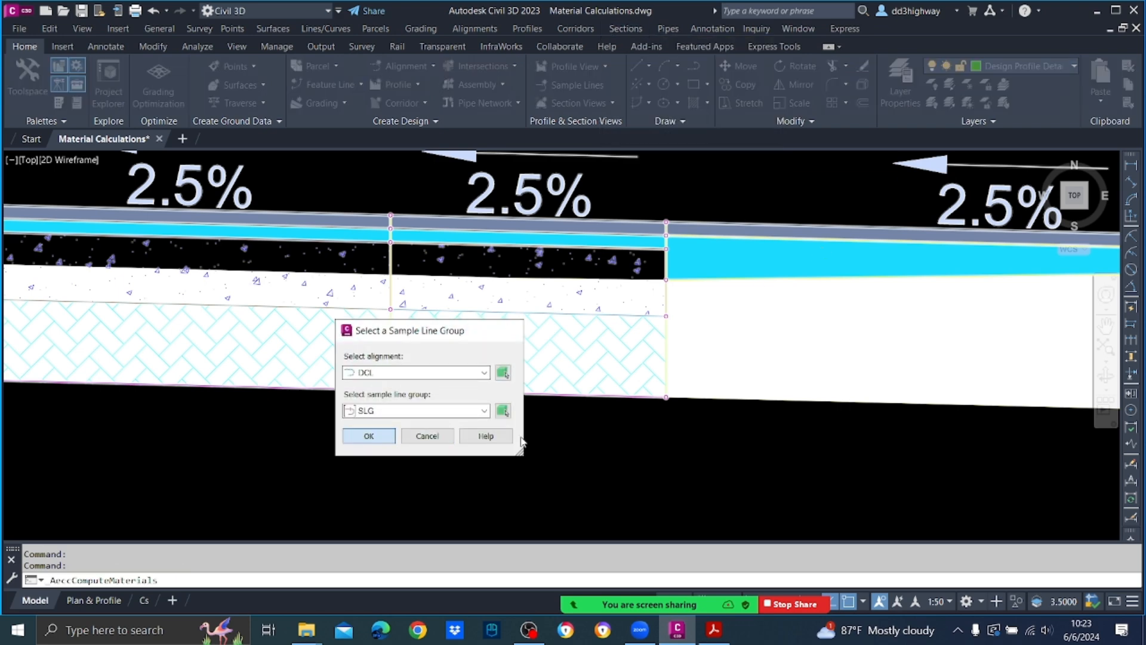
{"action": "key", "text": "Return"}
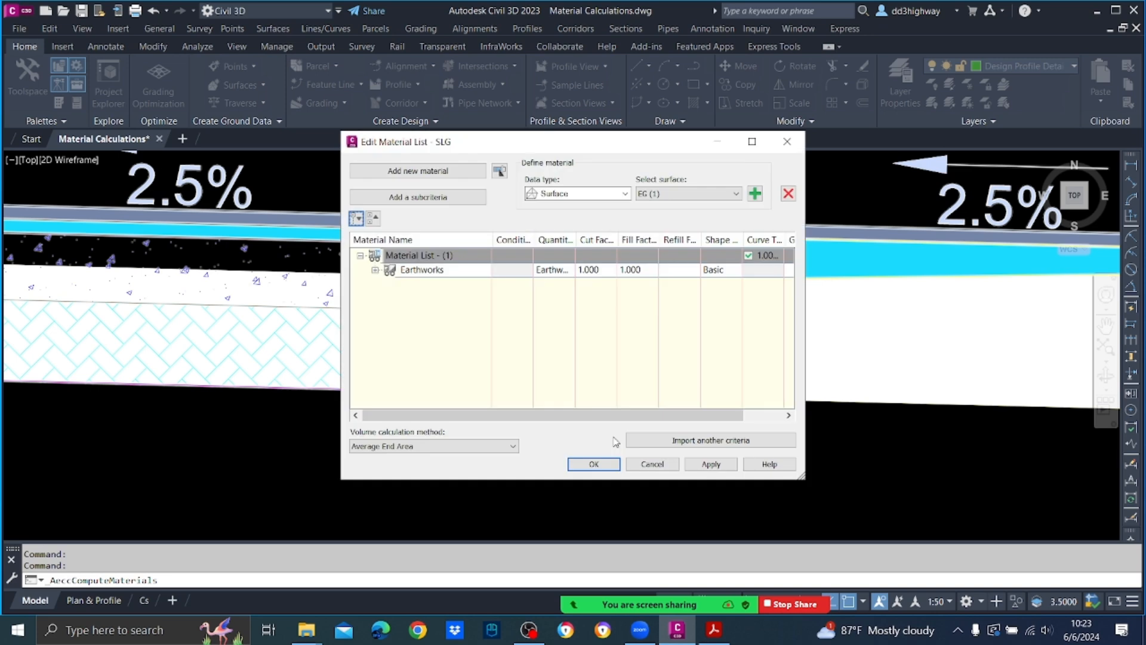
{"action": "left_click", "coordinate": [702, 442]}
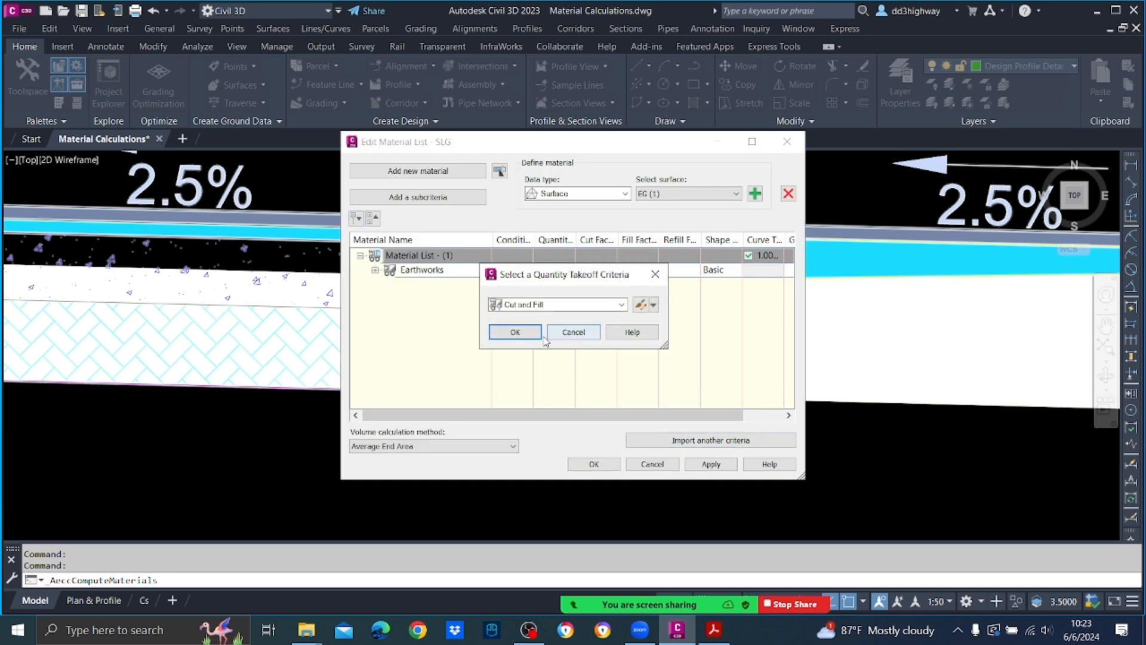
{"action": "left_click", "coordinate": [562, 306]}
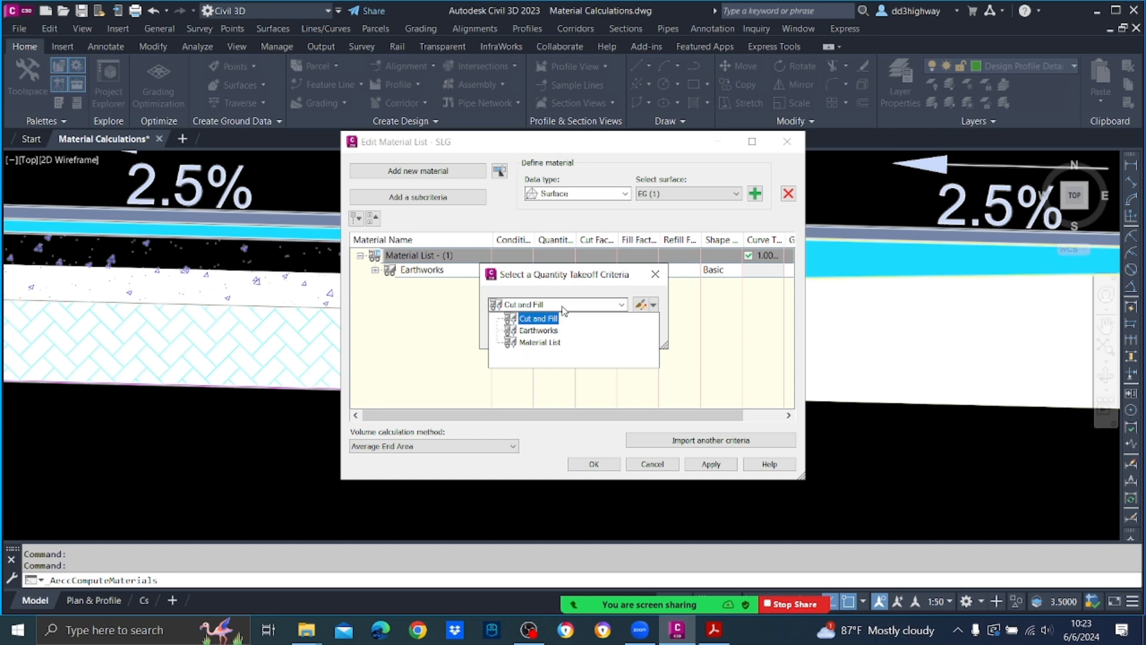
{"action": "left_click", "coordinate": [540, 342]}
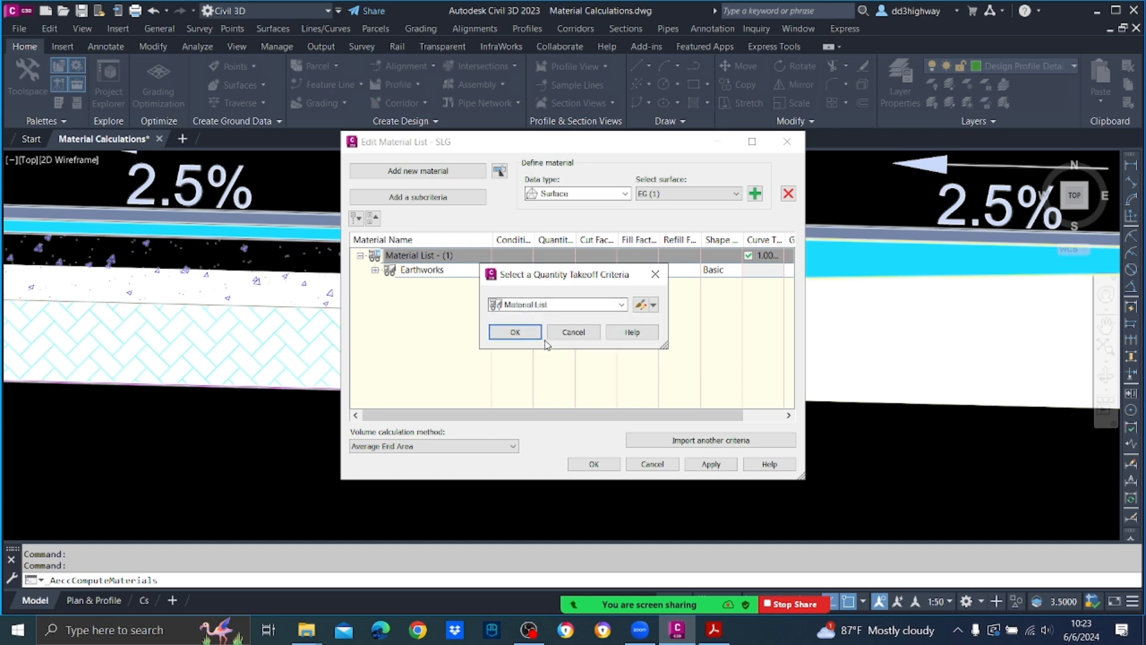
{"action": "left_click", "coordinate": [515, 332]}
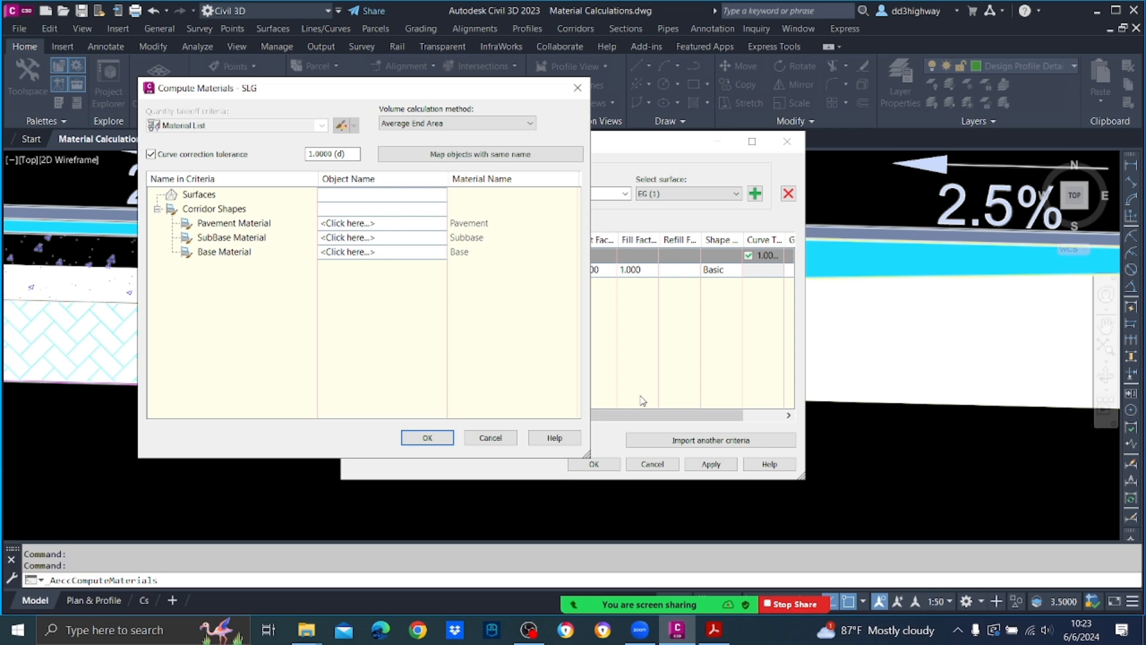
Map Pavement Material to CSS Pave1, SubBase Material to CSS Subbase1 and Base Material to CSS Base1, and compute the new material list.
{"action": "left_click", "coordinate": [366, 225]}
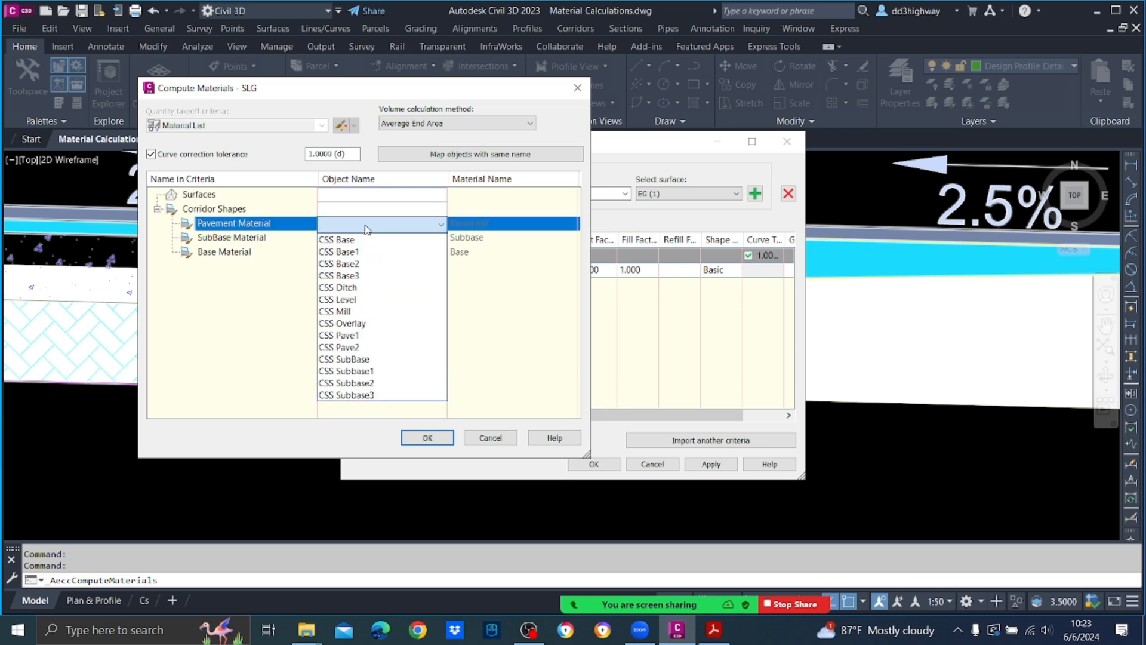
{"action": "left_click", "coordinate": [366, 336]}
{"action": "left_click", "coordinate": [333, 238]}
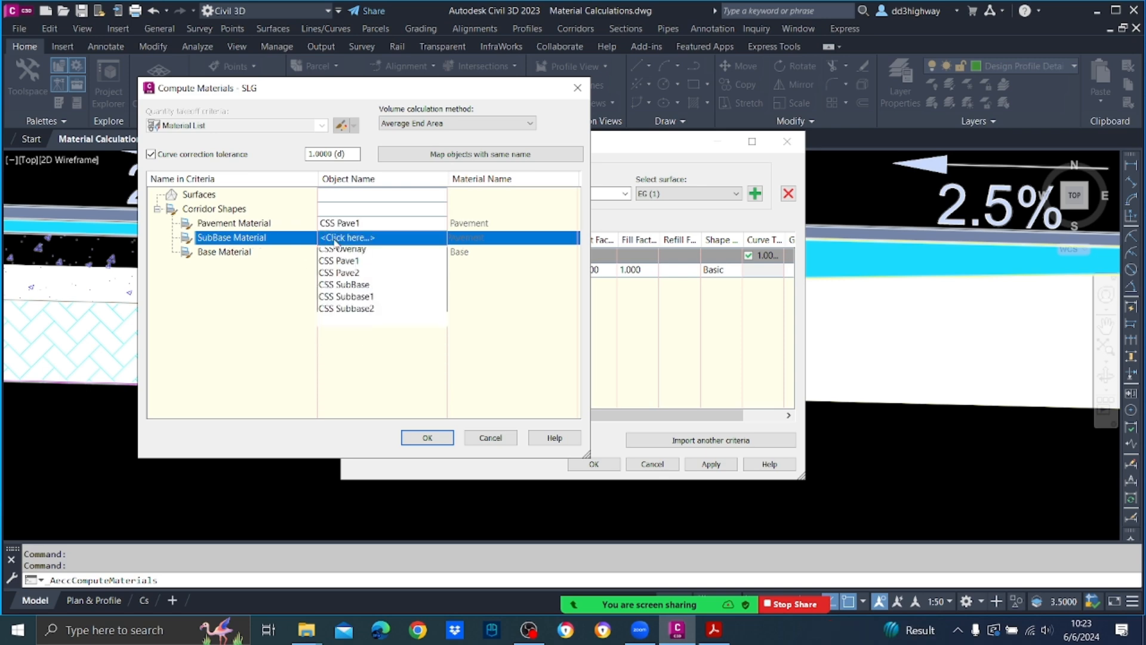
{"action": "left_click", "coordinate": [349, 385]}
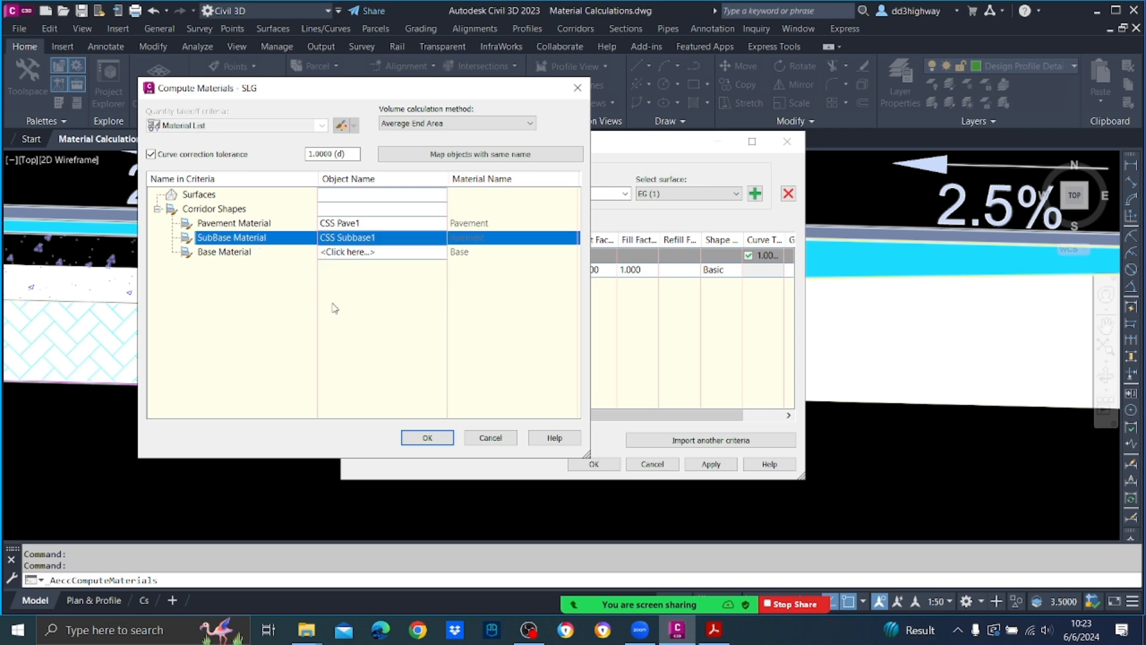
{"action": "left_click", "coordinate": [357, 253]}
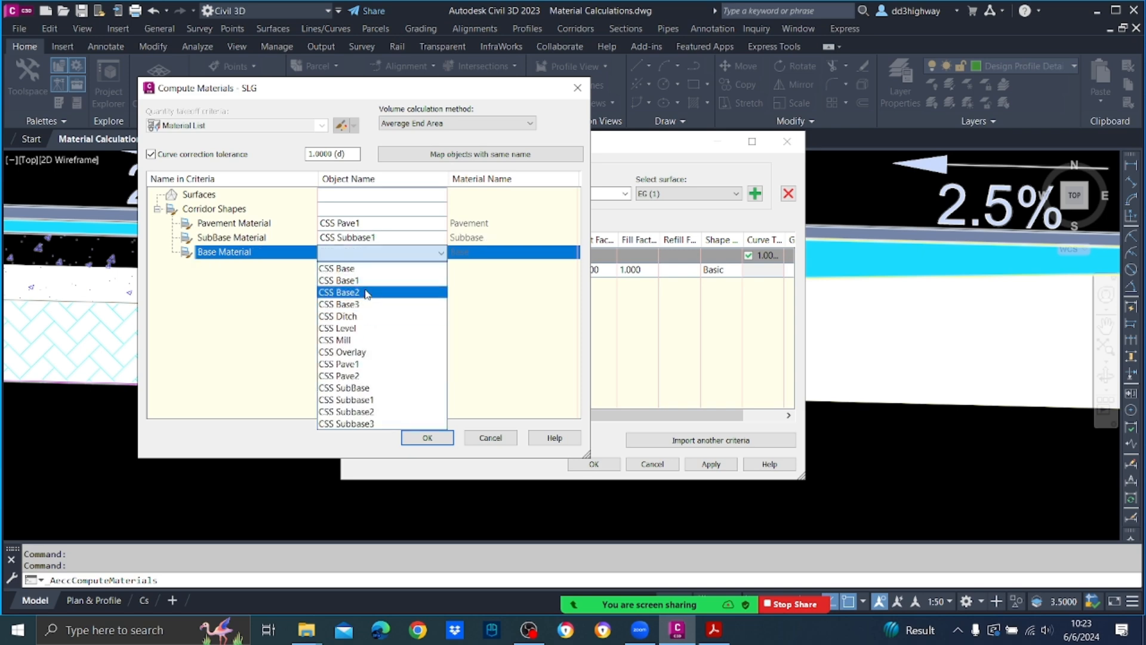
{"action": "left_click", "coordinate": [365, 282]}
{"action": "left_click", "coordinate": [435, 439]}
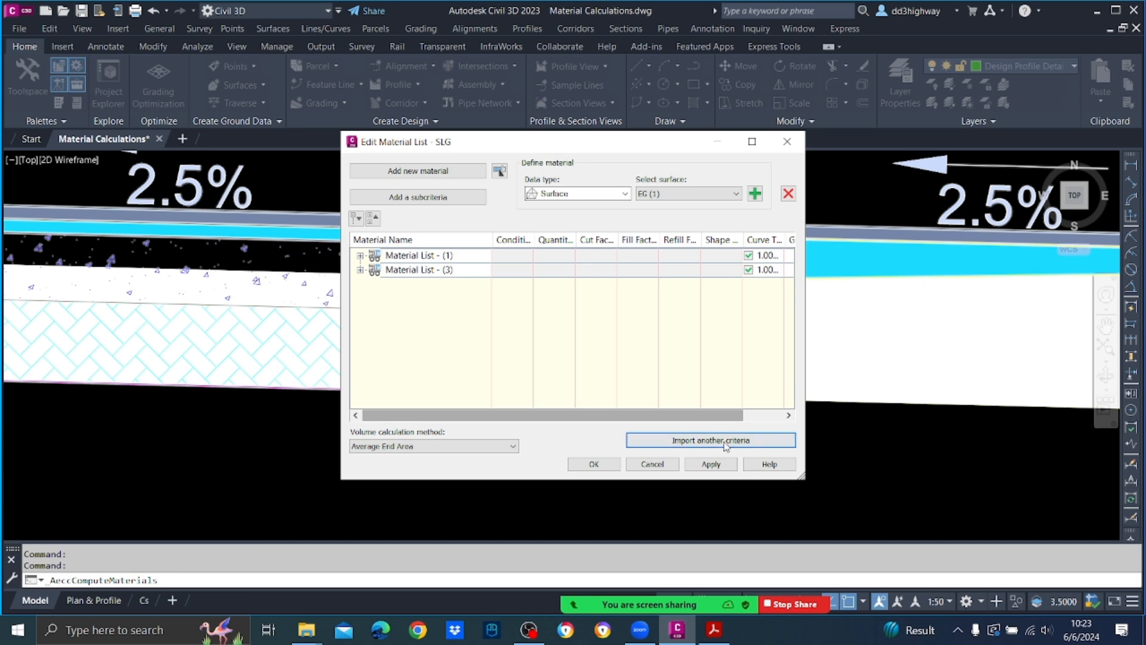
{"action": "left_click", "coordinate": [723, 466]}
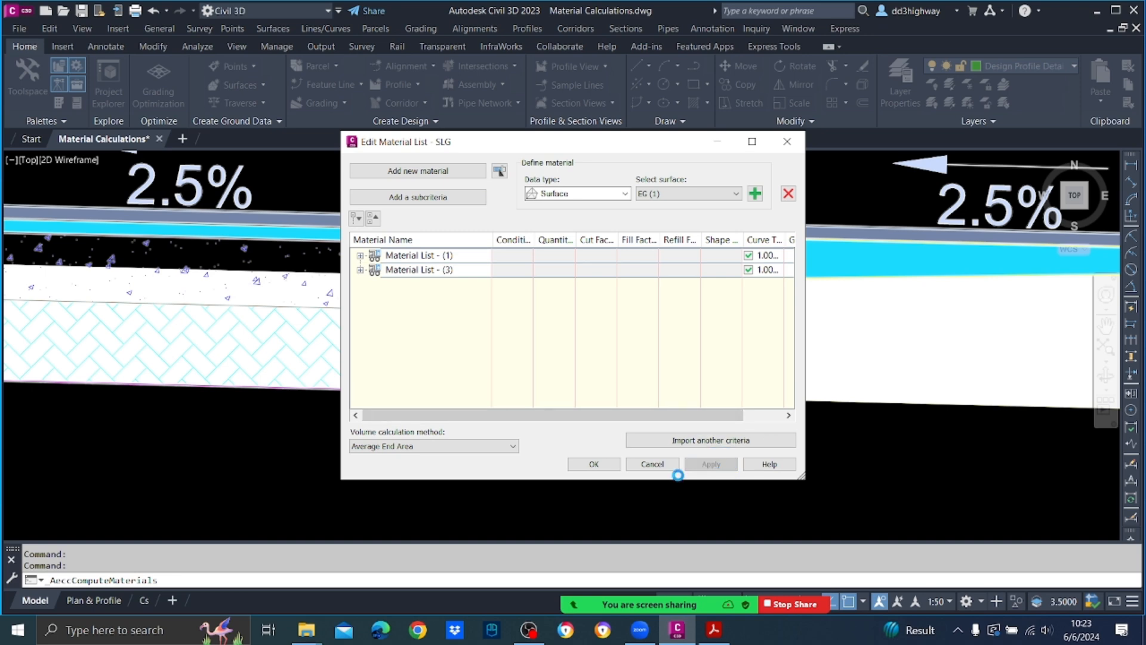
{"action": "left_click", "coordinate": [385, 172]}
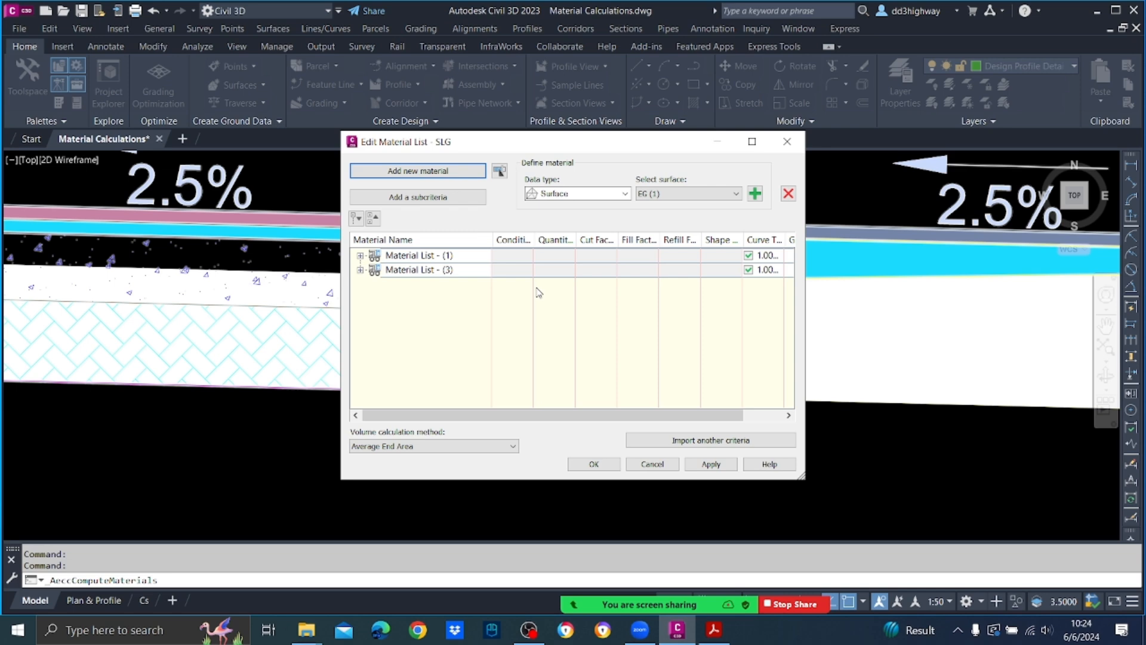
{"action": "left_click", "coordinate": [595, 466]}
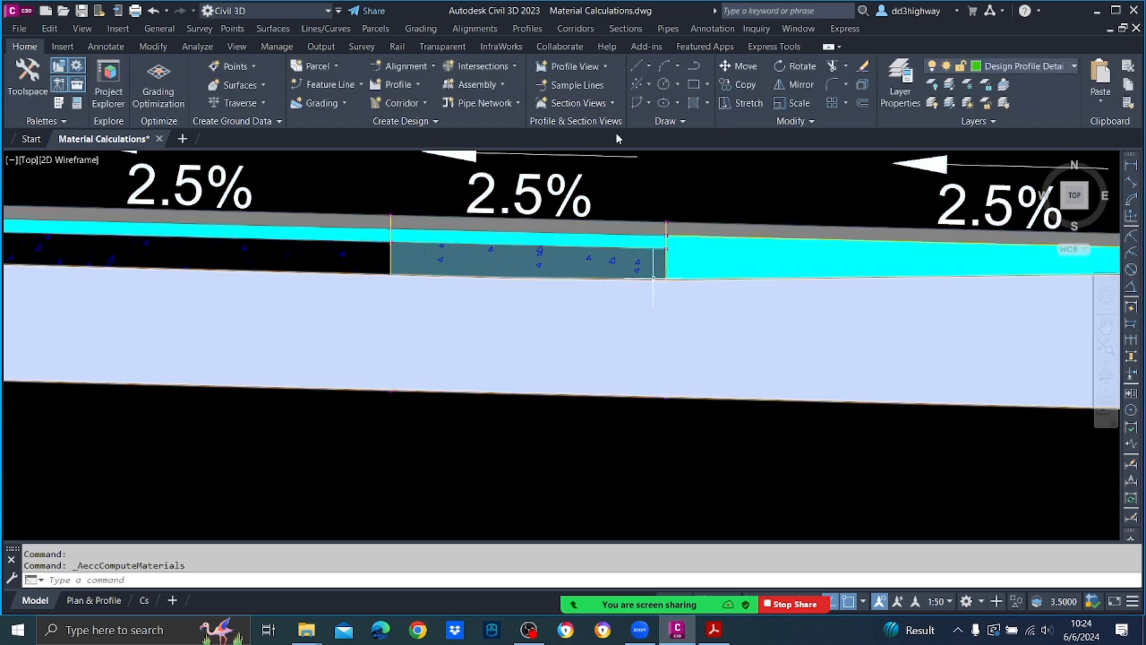
Check the materials, quantity types and pavement shape in Material List - (3) of SLG without changing them.
{"action": "scroll", "coordinate": [773, 353], "scroll_direction": "down", "scroll_amount": 5}
{"action": "scroll", "coordinate": [774, 352], "scroll_direction": "down", "scroll_amount": 2}
{"action": "scroll", "coordinate": [782, 346], "scroll_direction": "up", "scroll_amount": 8}
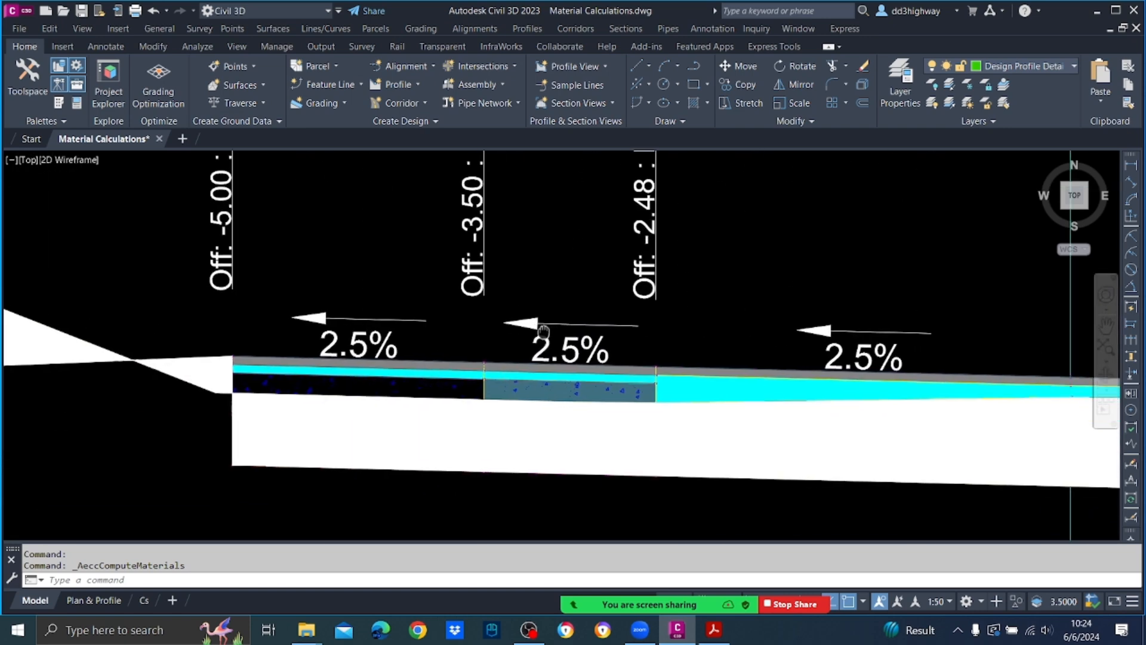
{"action": "left_click", "coordinate": [626, 30]}
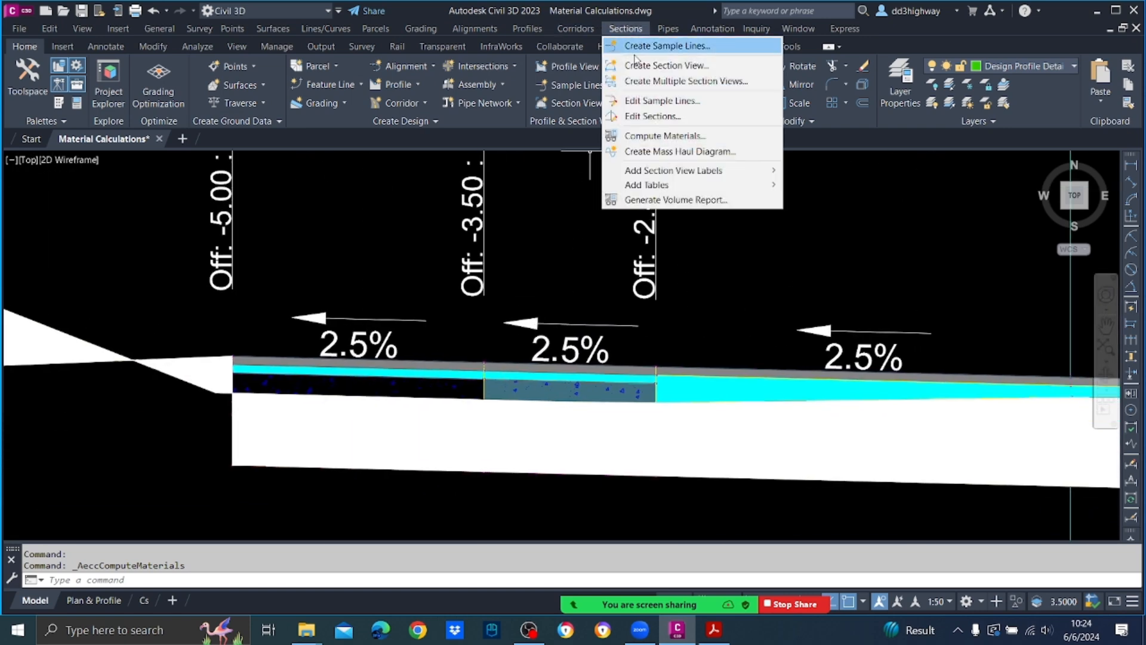
{"action": "left_click", "coordinate": [663, 135]}
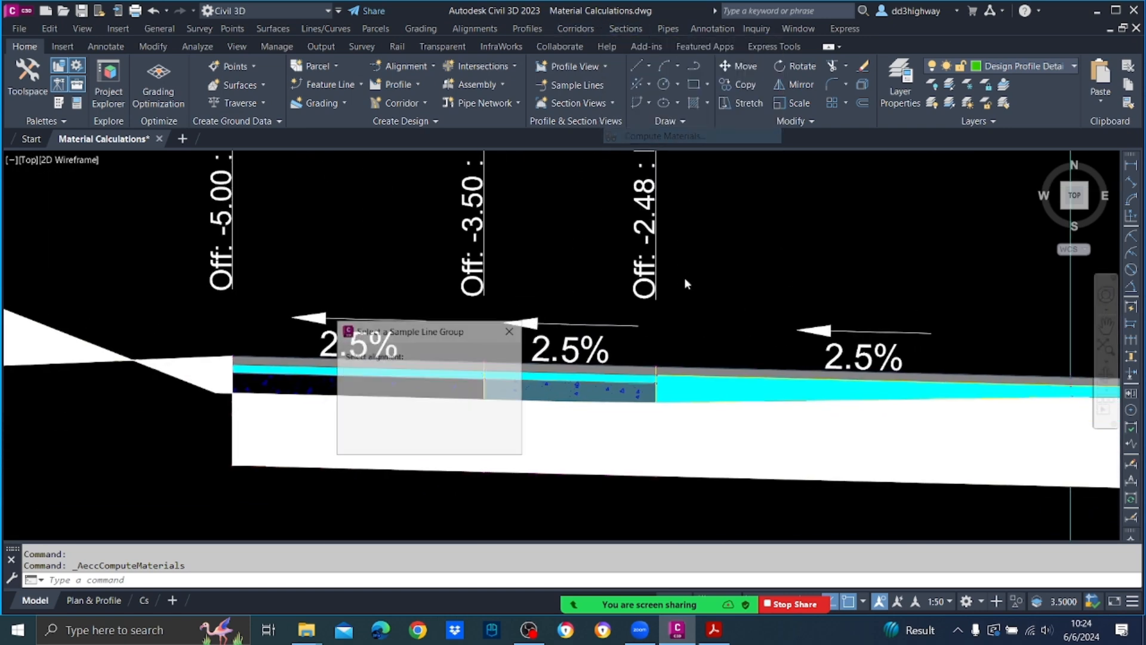
{"action": "left_click", "coordinate": [382, 435]}
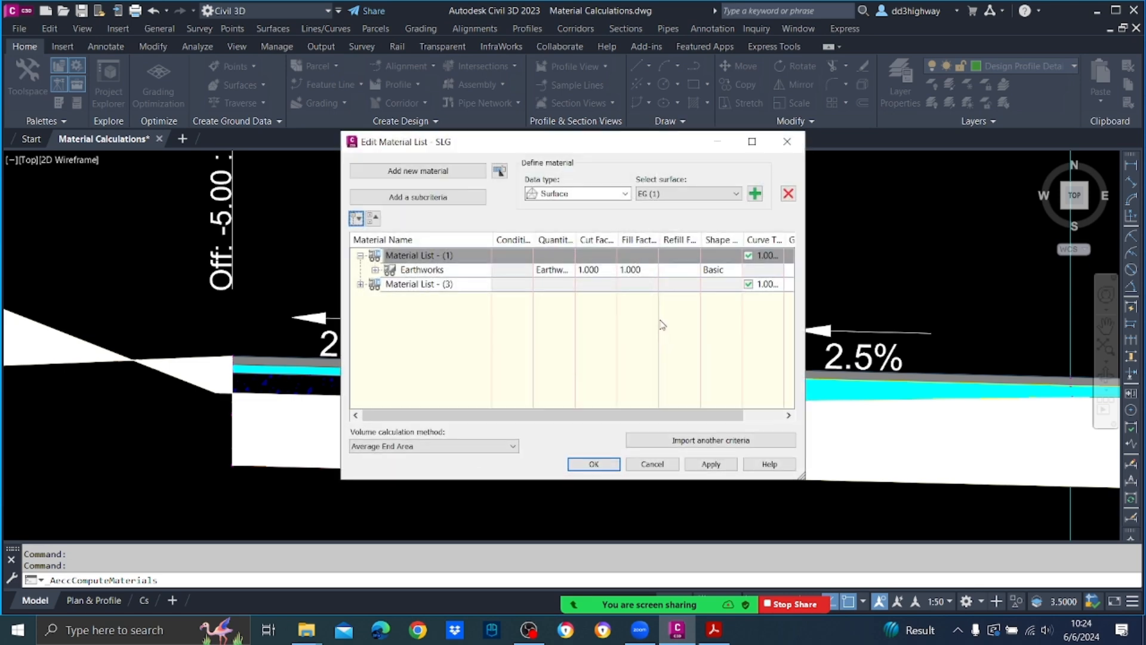
{"action": "left_click", "coordinate": [361, 285]}
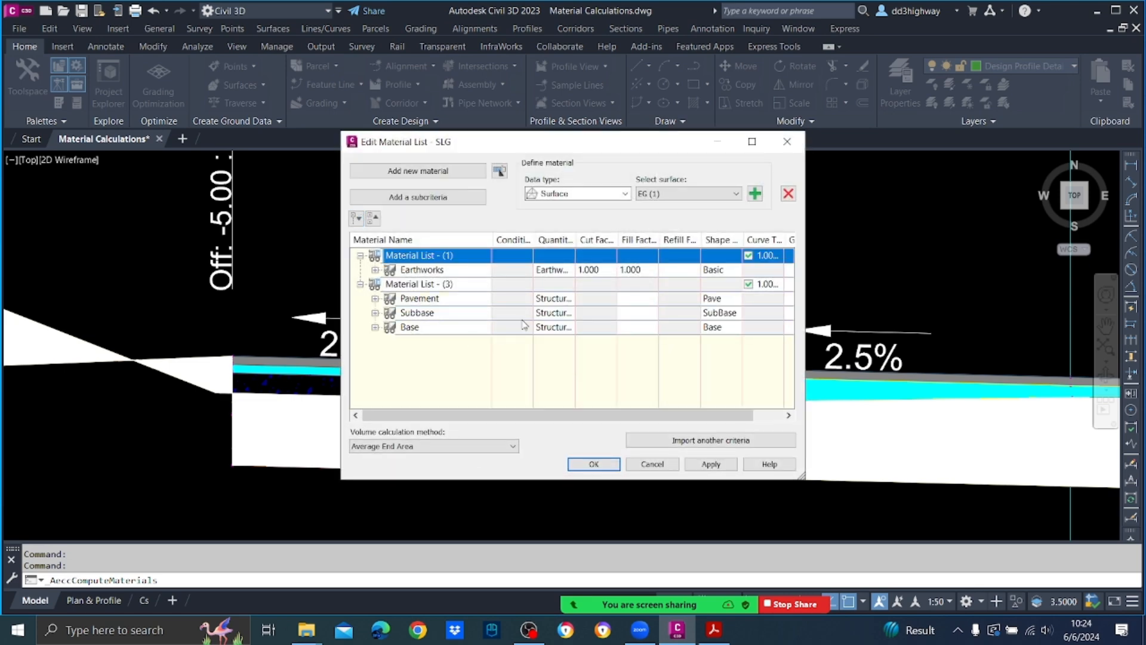
{"action": "left_click_drag", "start_coordinate": [577, 240], "coordinate": [625, 240]}
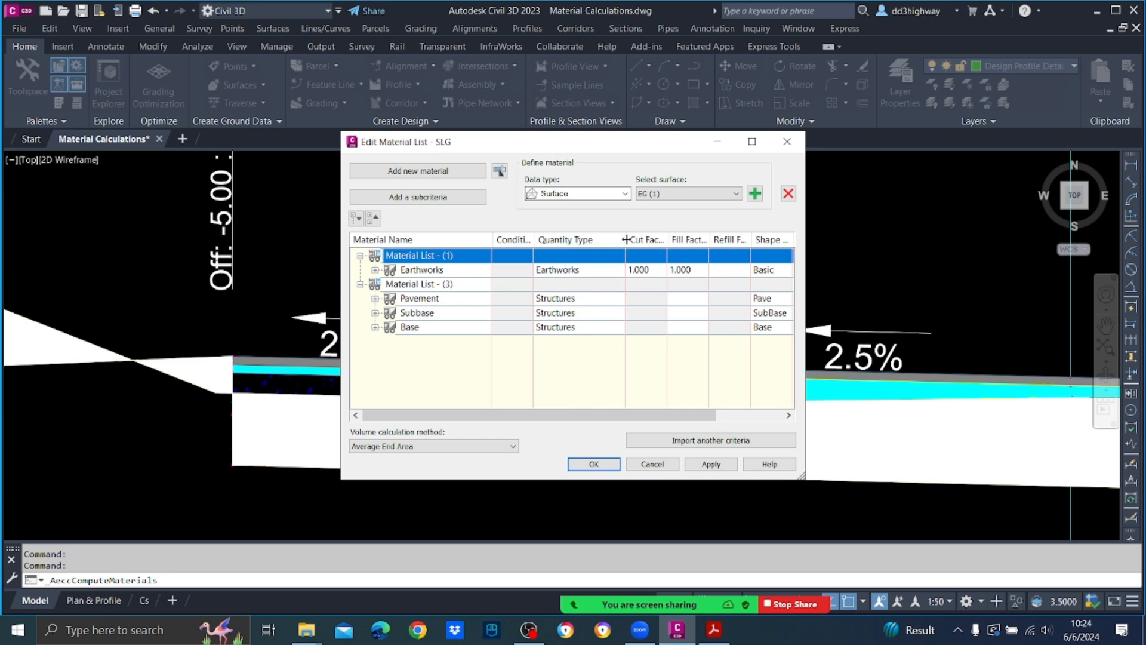
{"action": "left_click", "coordinate": [375, 298]}
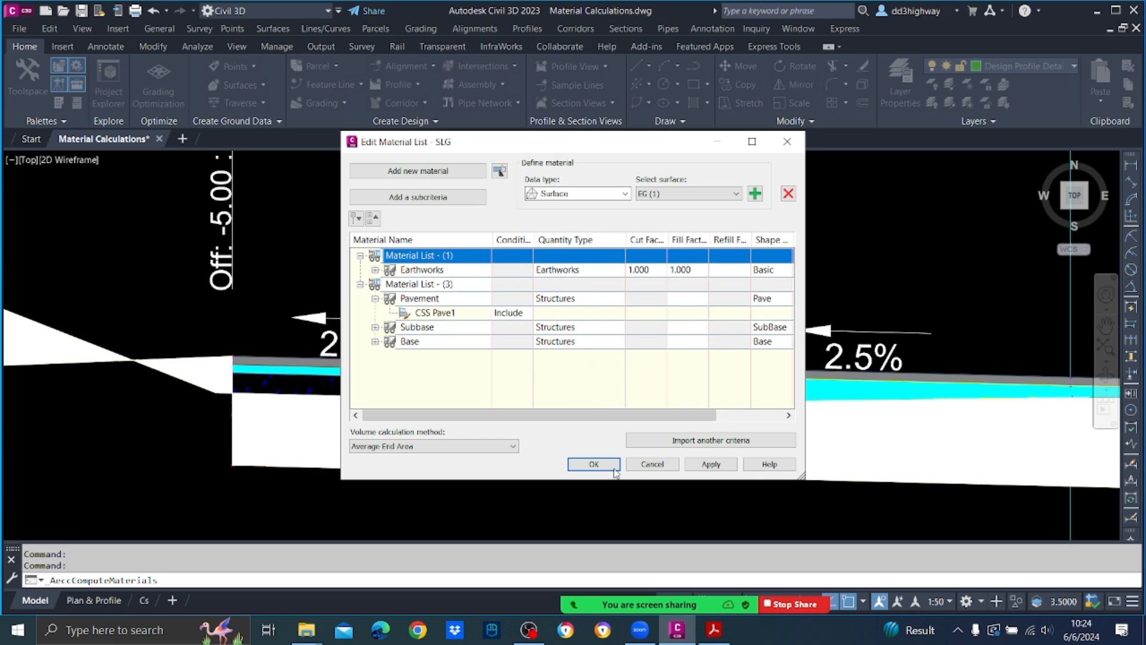
{"action": "left_click", "coordinate": [652, 467]}
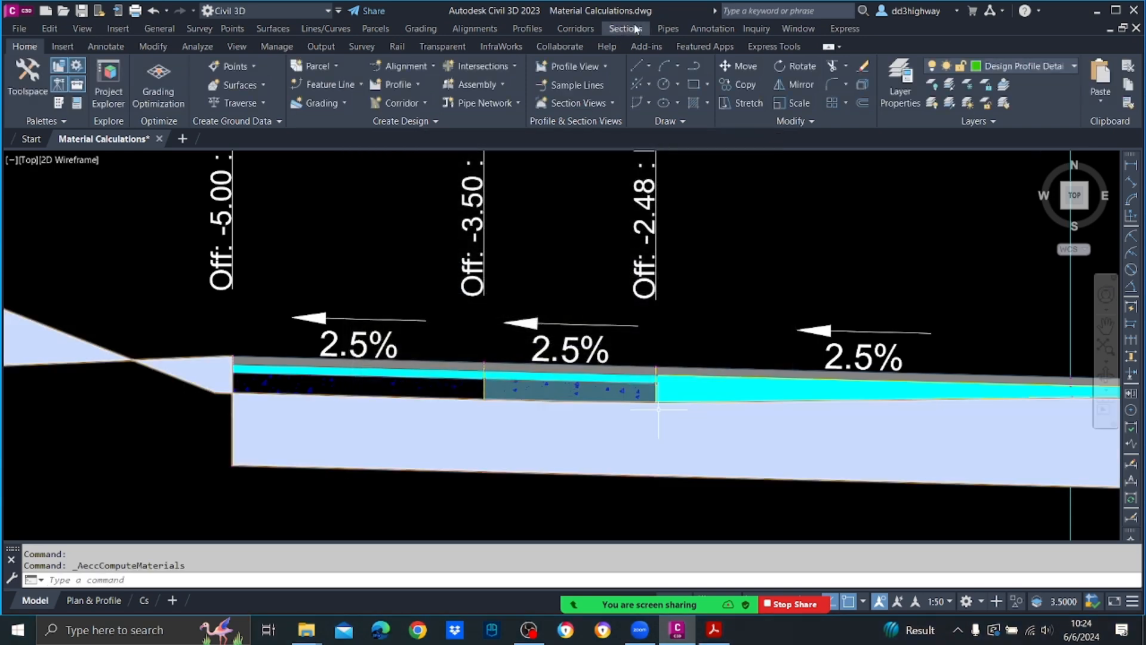
Generate the DCL volume report for SLG from Material List - (3) with the Select Material.xsl style sheet, view it and close it.
{"action": "left_click", "coordinate": [625, 28]}
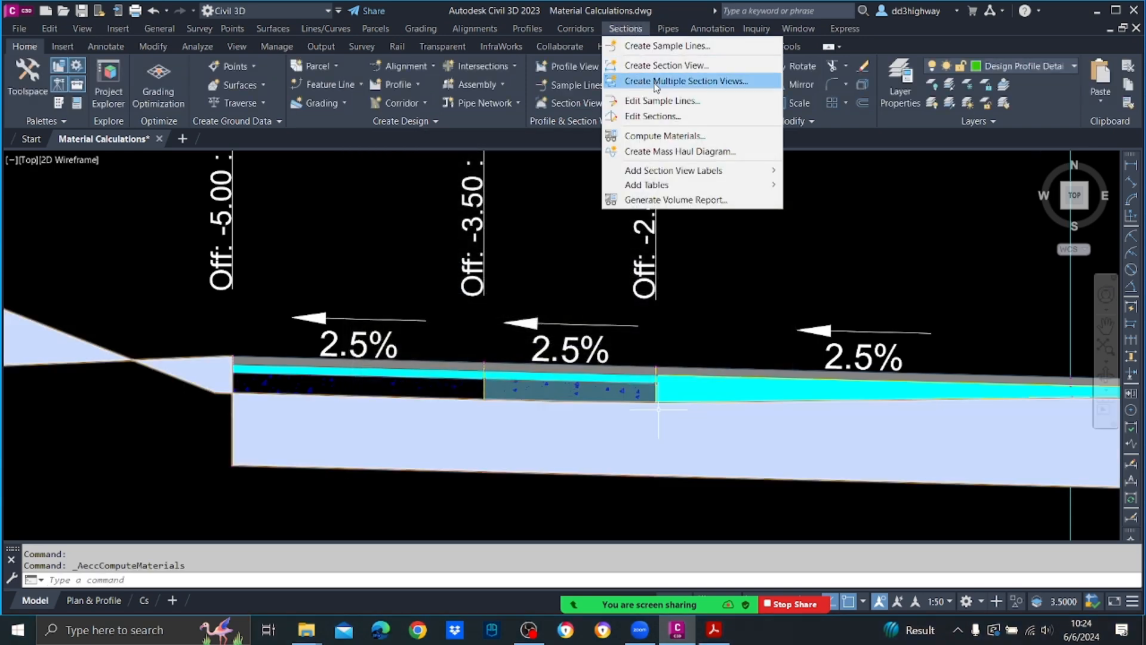
{"action": "left_click", "coordinate": [677, 199]}
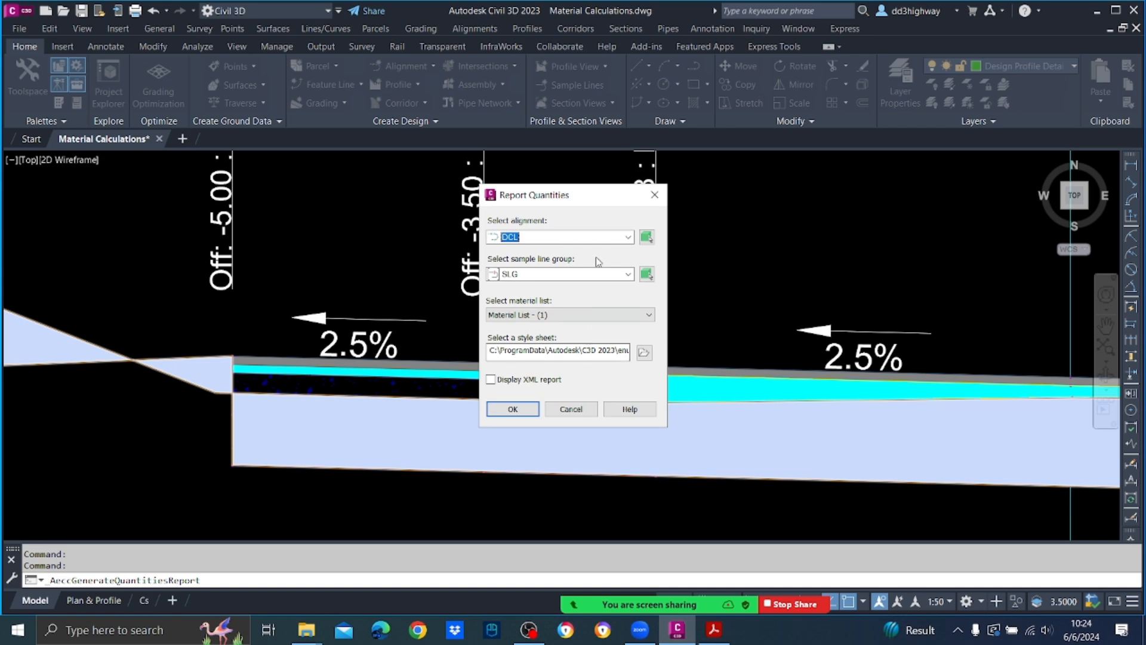
{"action": "left_click", "coordinate": [585, 315]}
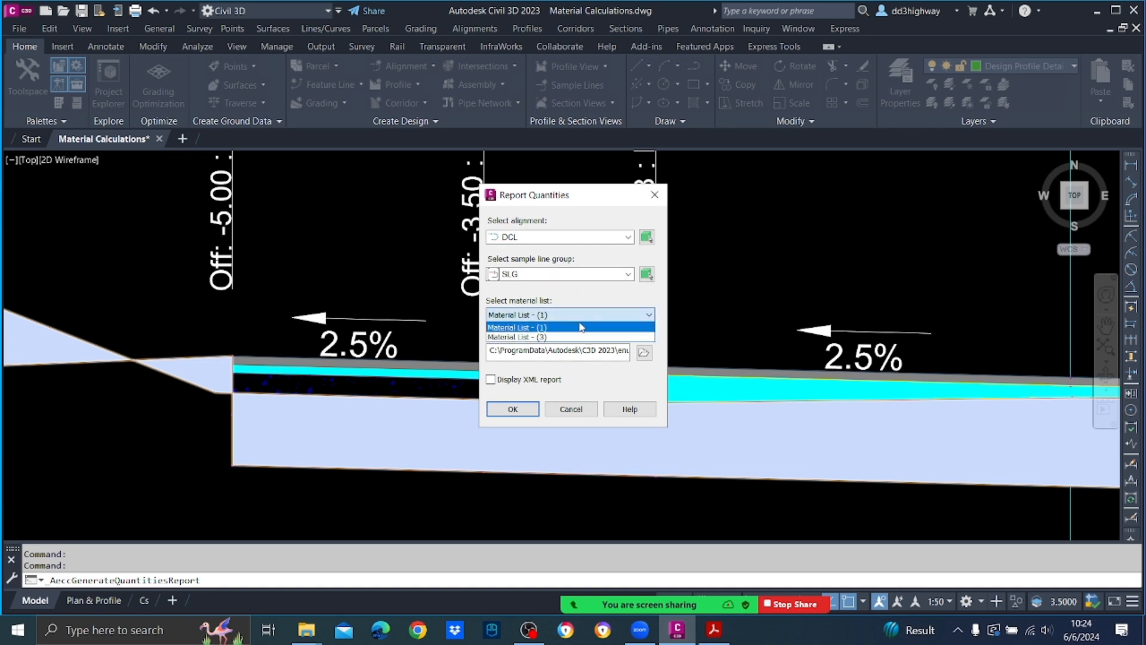
{"action": "left_click", "coordinate": [574, 338]}
{"action": "left_click", "coordinate": [644, 353]}
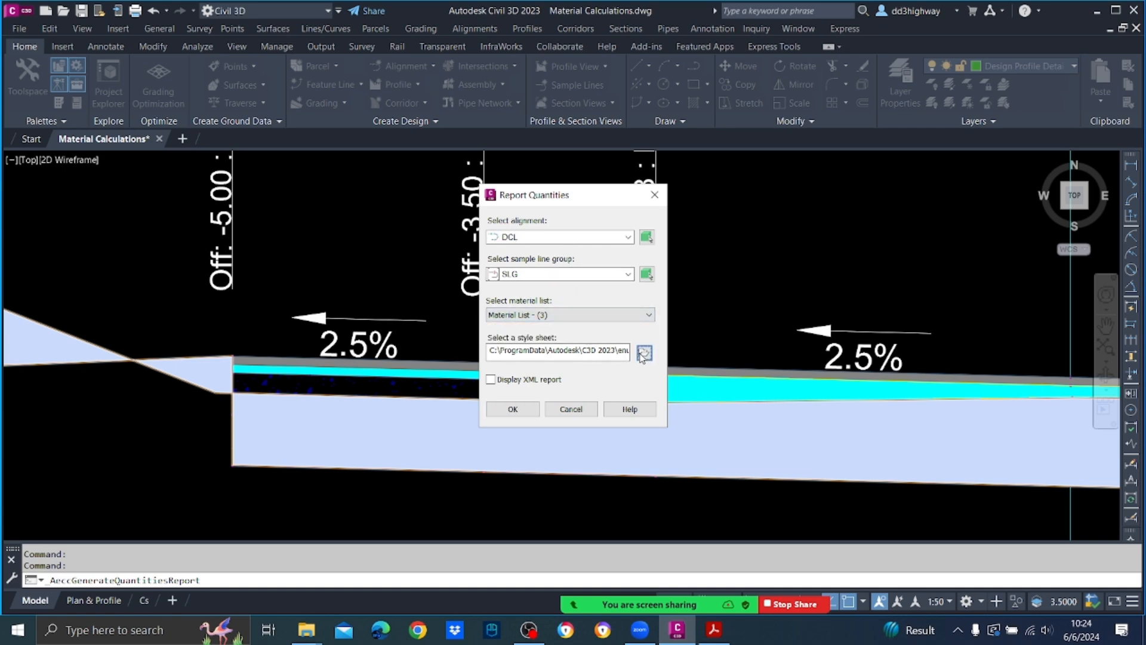
{"action": "left_click", "coordinate": [495, 221]}
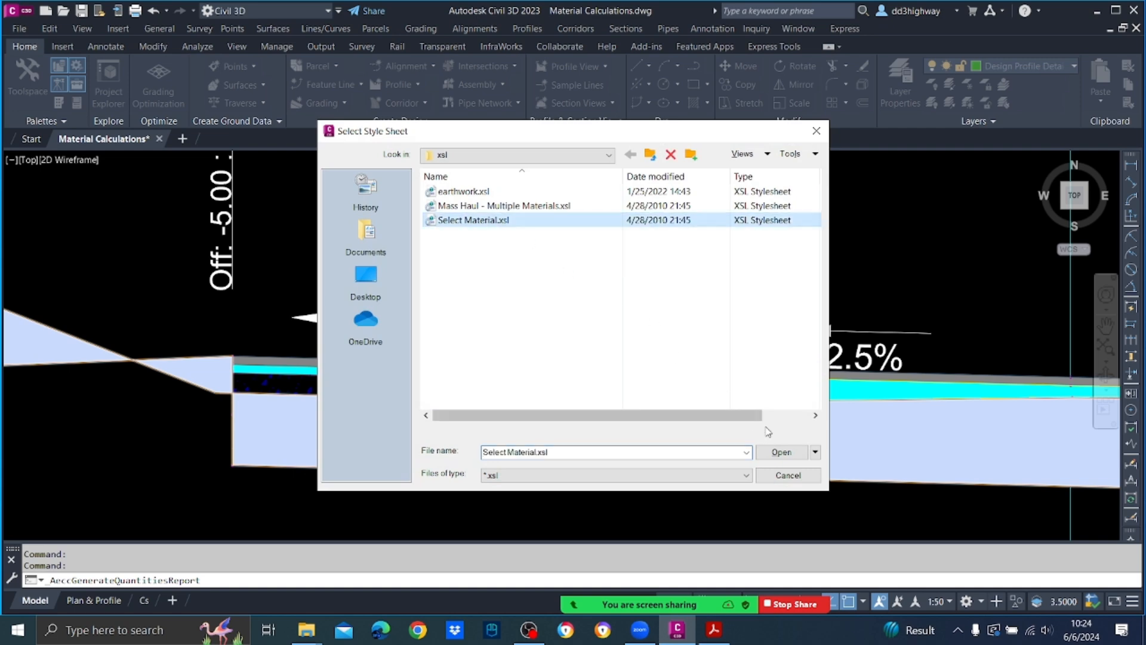
{"action": "left_click", "coordinate": [782, 453]}
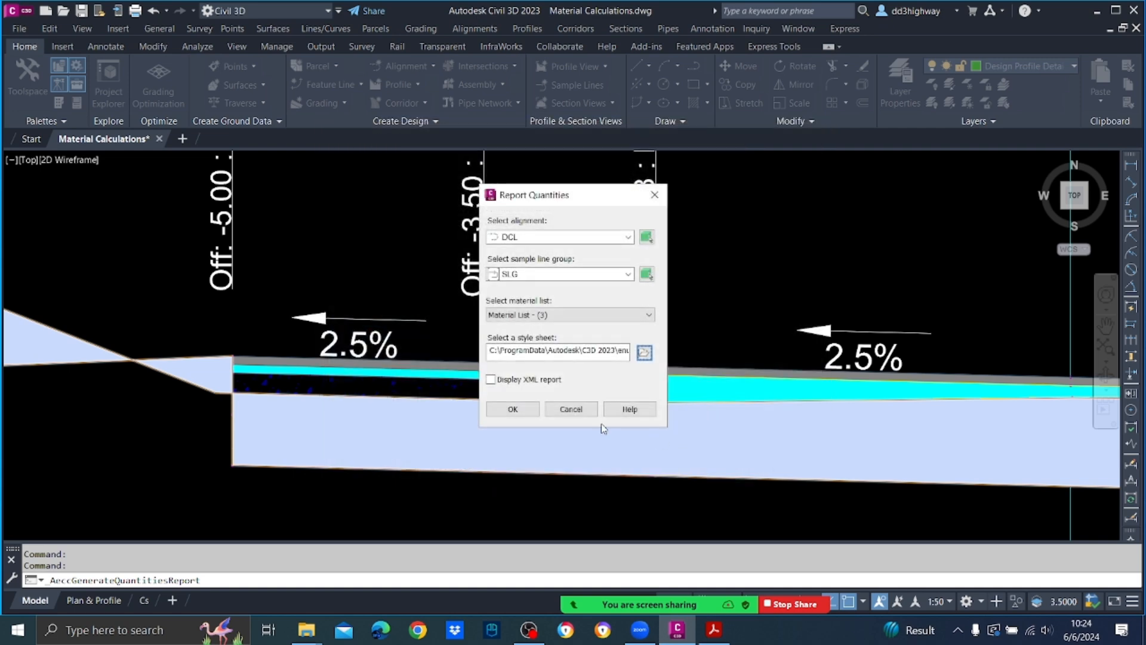
{"action": "key", "text": "Return"}
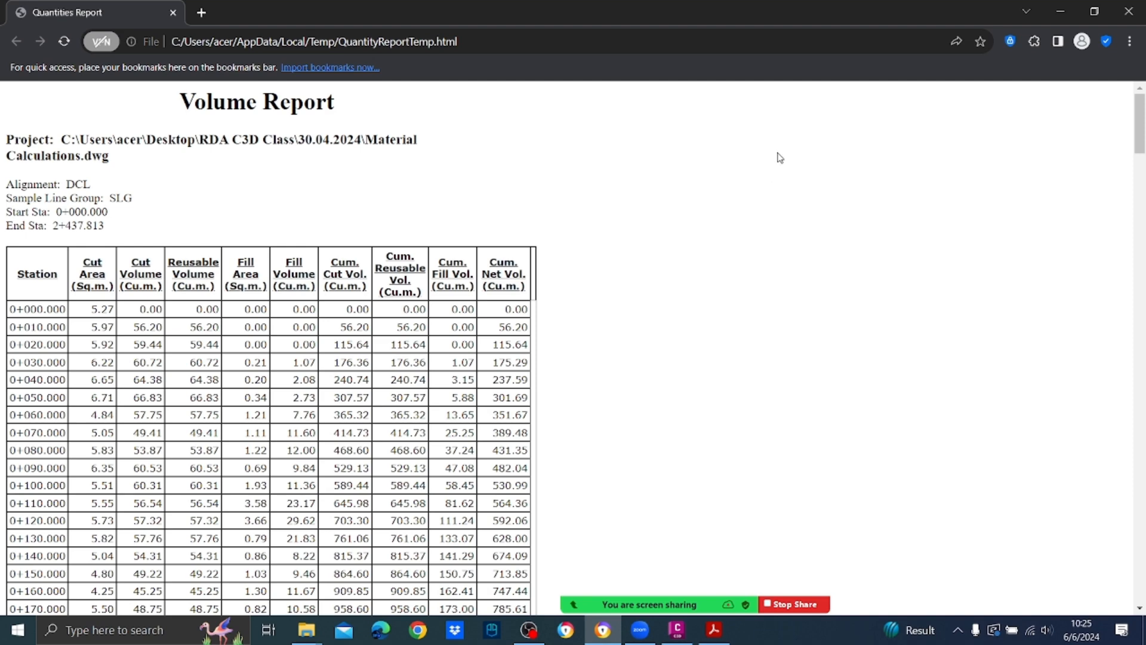
{"action": "left_click", "coordinate": [1128, 11]}
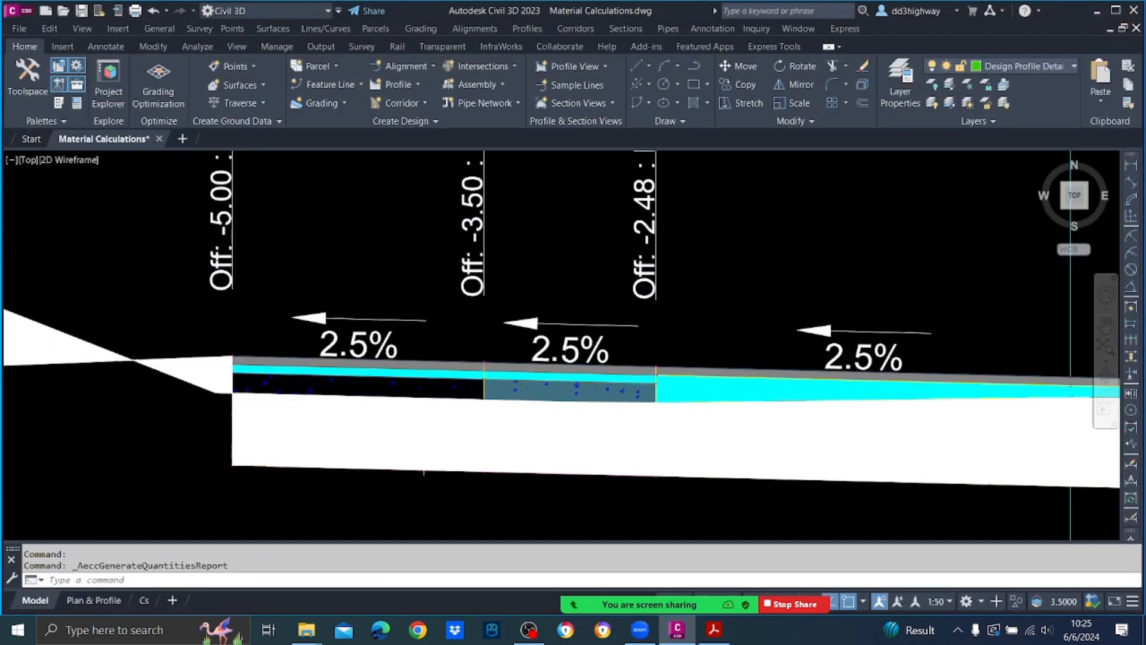
Examine the road assembly's overlay and the pavement, base and subbase layers of its widening lanes on both sides of the centreline.
{"action": "mouse_move", "coordinate": [644, 628]}
{"action": "scroll", "coordinate": [623, 346], "scroll_direction": "down", "scroll_amount": 10}
{"action": "scroll", "coordinate": [635, 353], "scroll_direction": "down", "scroll_amount": 5}
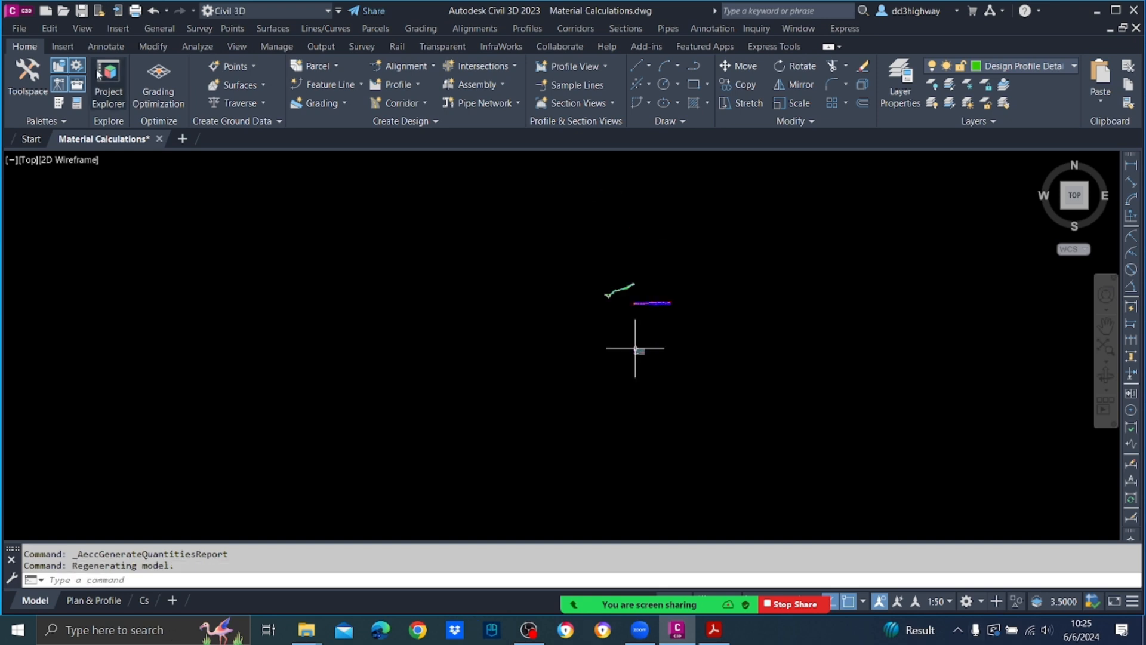
{"action": "scroll", "coordinate": [762, 289], "scroll_direction": "up", "scroll_amount": 2}
{"action": "scroll", "coordinate": [519, 302], "scroll_direction": "up", "scroll_amount": 10}
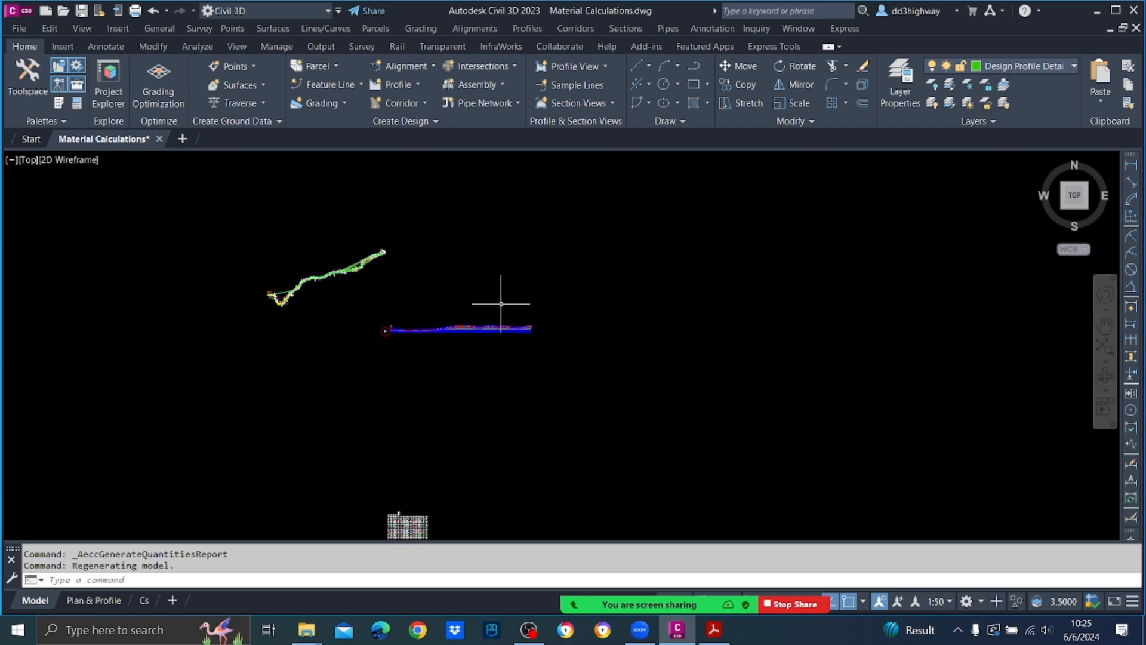
{"action": "scroll", "coordinate": [396, 435], "scroll_direction": "up", "scroll_amount": 8}
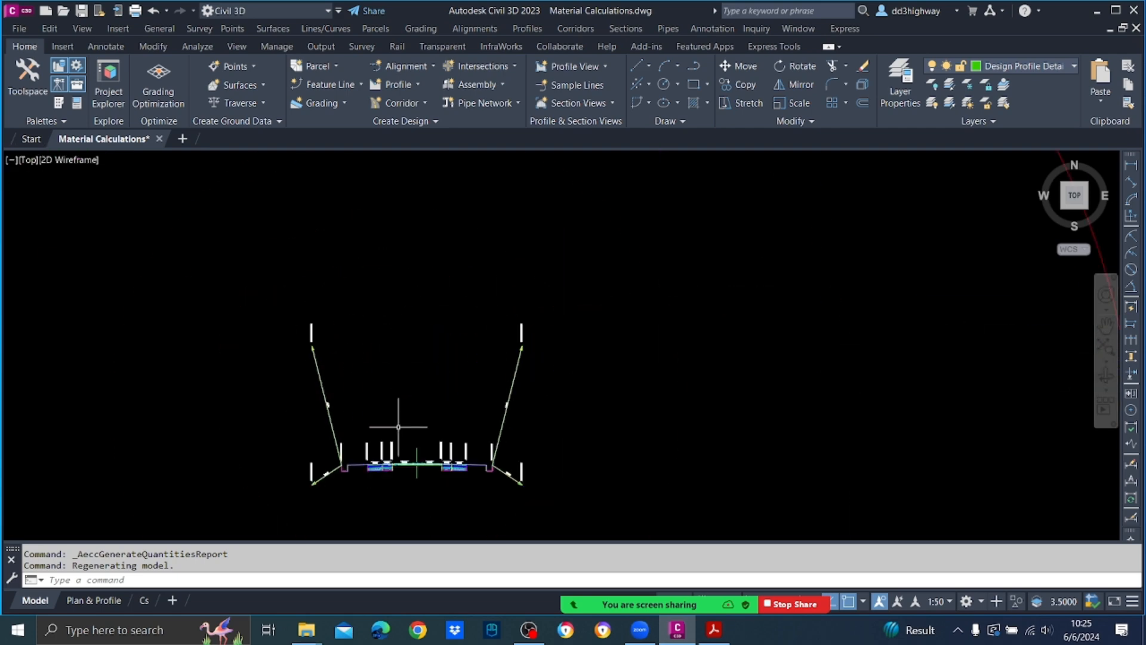
{"action": "scroll", "coordinate": [448, 358], "scroll_direction": "down", "scroll_amount": 2}
{"action": "scroll", "coordinate": [528, 391], "scroll_direction": "up", "scroll_amount": 5}
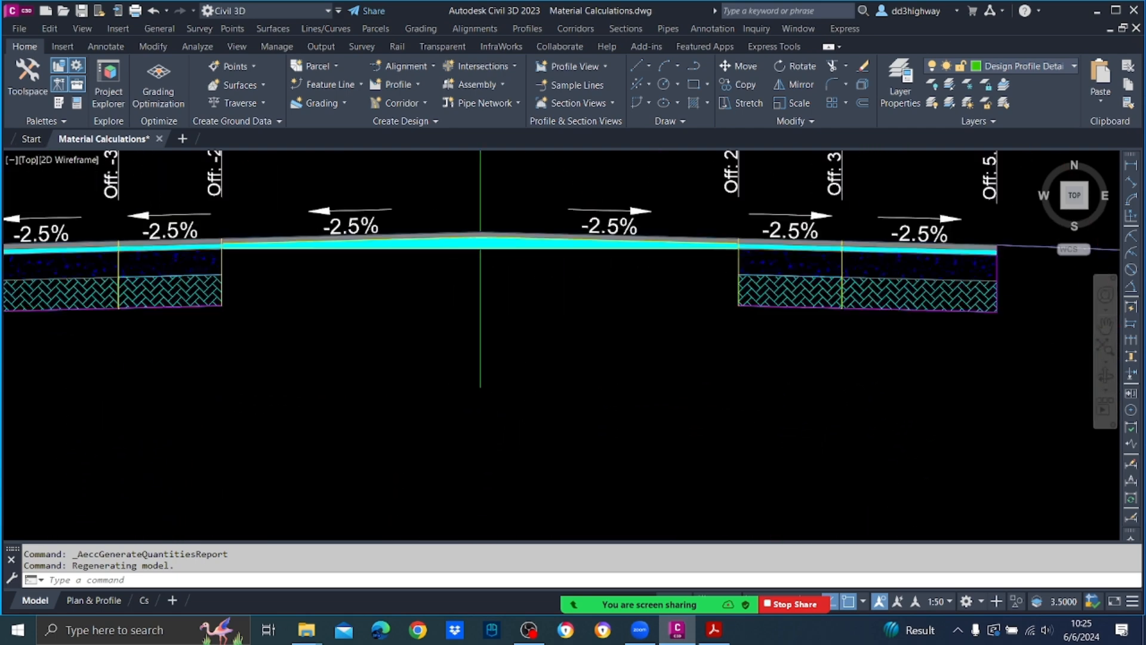
{"action": "scroll", "coordinate": [536, 383], "scroll_direction": "down", "scroll_amount": 4}
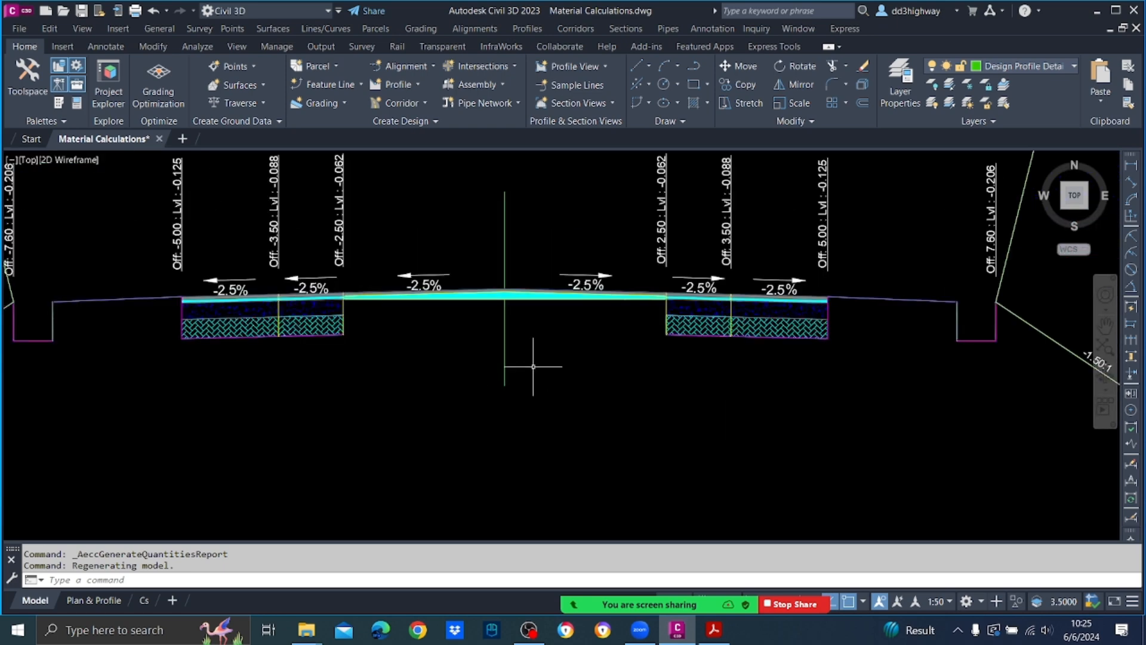
{"action": "scroll", "coordinate": [509, 281], "scroll_direction": "up", "scroll_amount": 3}
{"action": "scroll", "coordinate": [593, 307], "scroll_direction": "up", "scroll_amount": 2}
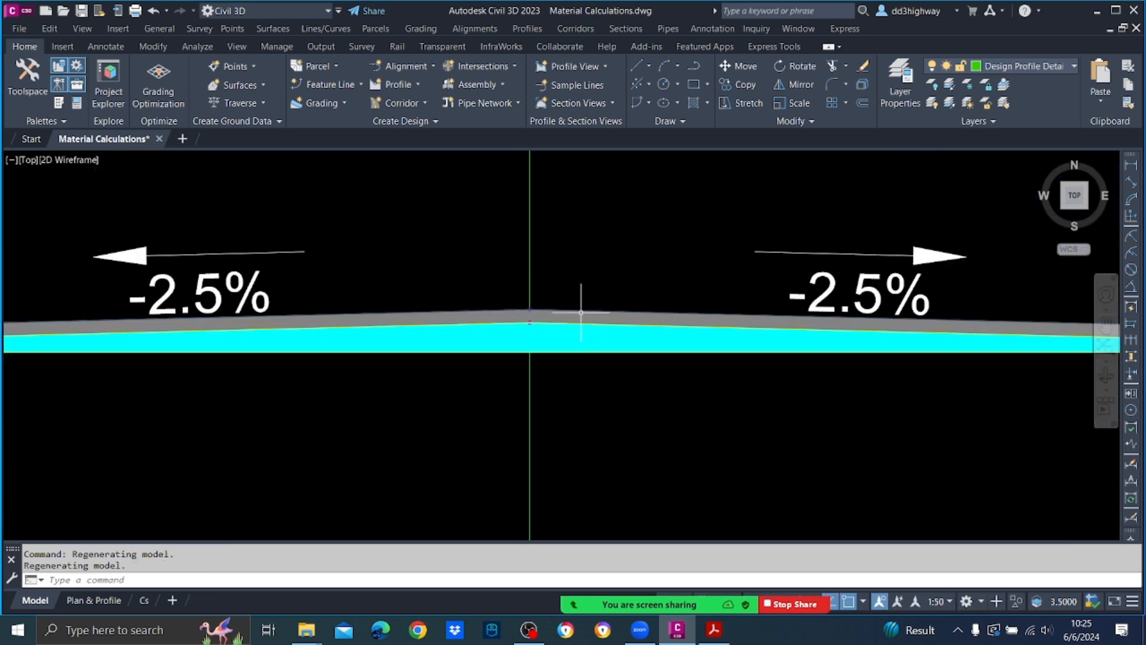
{"action": "scroll", "coordinate": [589, 295], "scroll_direction": "down", "scroll_amount": 2}
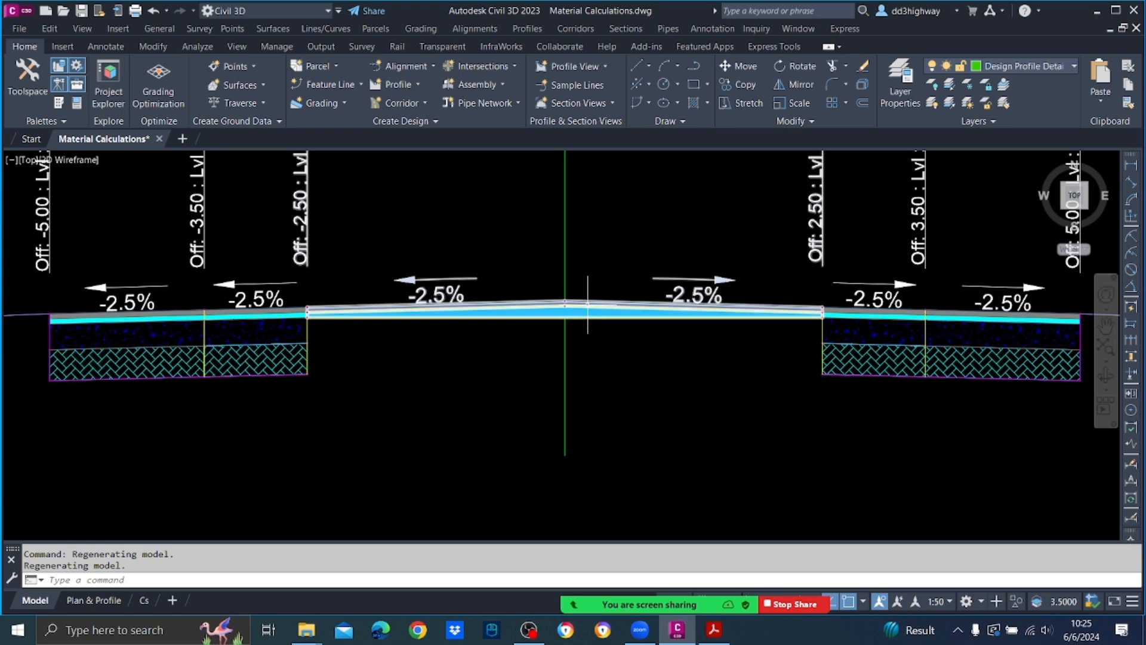
Review the input parameters of the central OverlayMillAndLevel2 subassembly, including its trim offsets and overlay depth, without changing them.
{"action": "left_click", "coordinate": [589, 294]}
{"action": "right_click", "coordinate": [588, 294]}
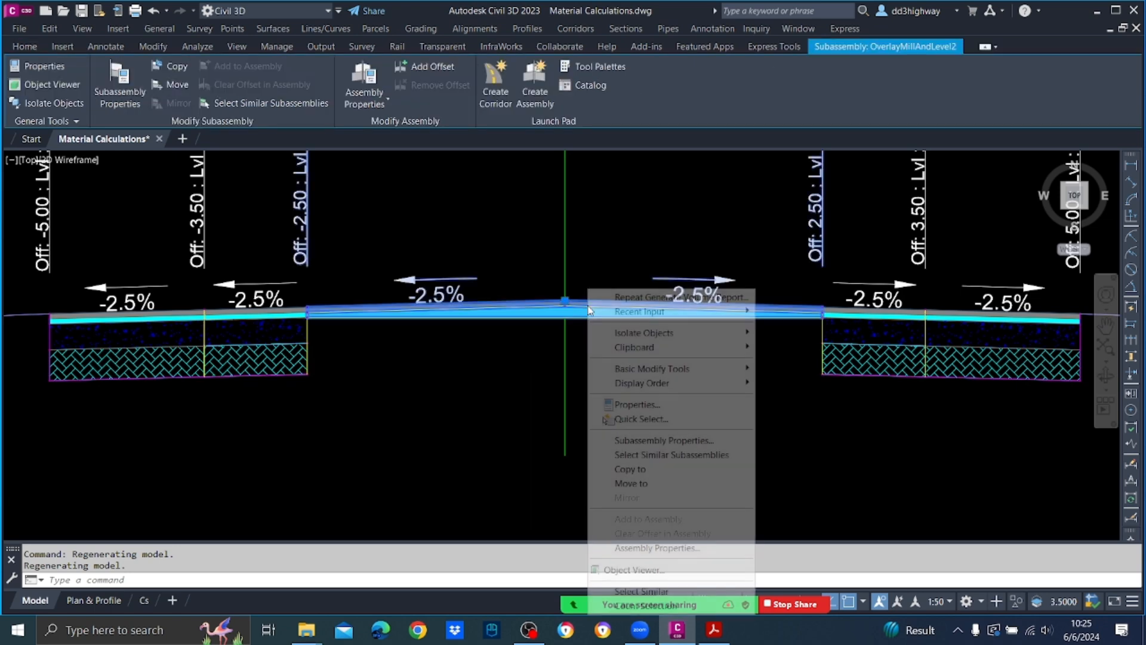
{"action": "left_click", "coordinate": [663, 440]}
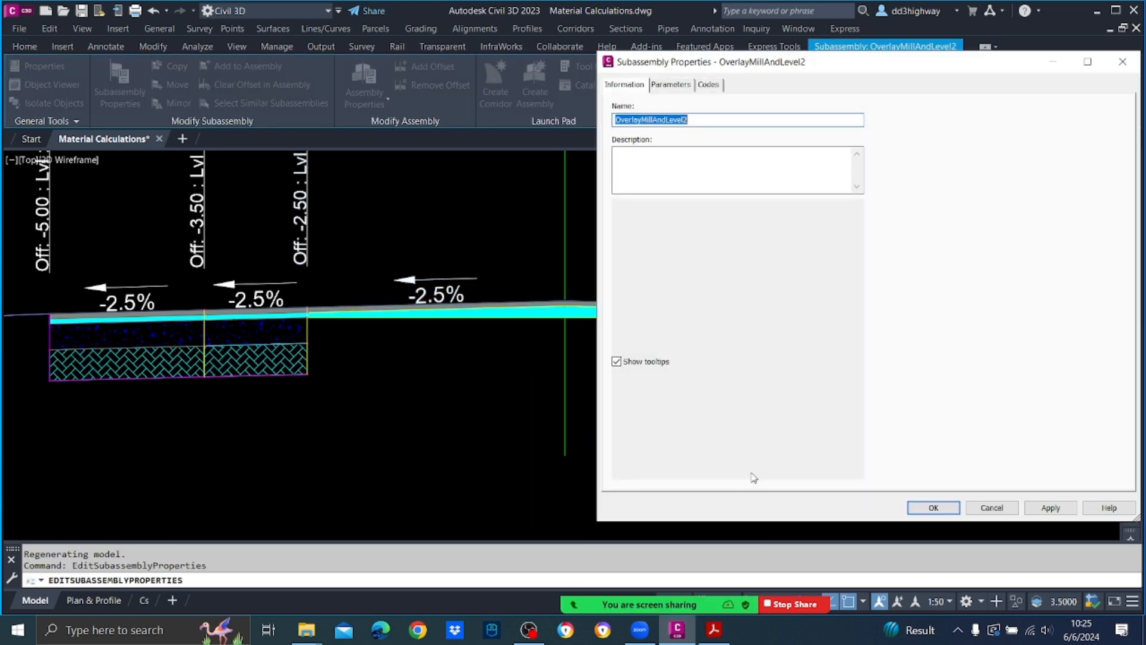
{"action": "left_click", "coordinate": [678, 84]}
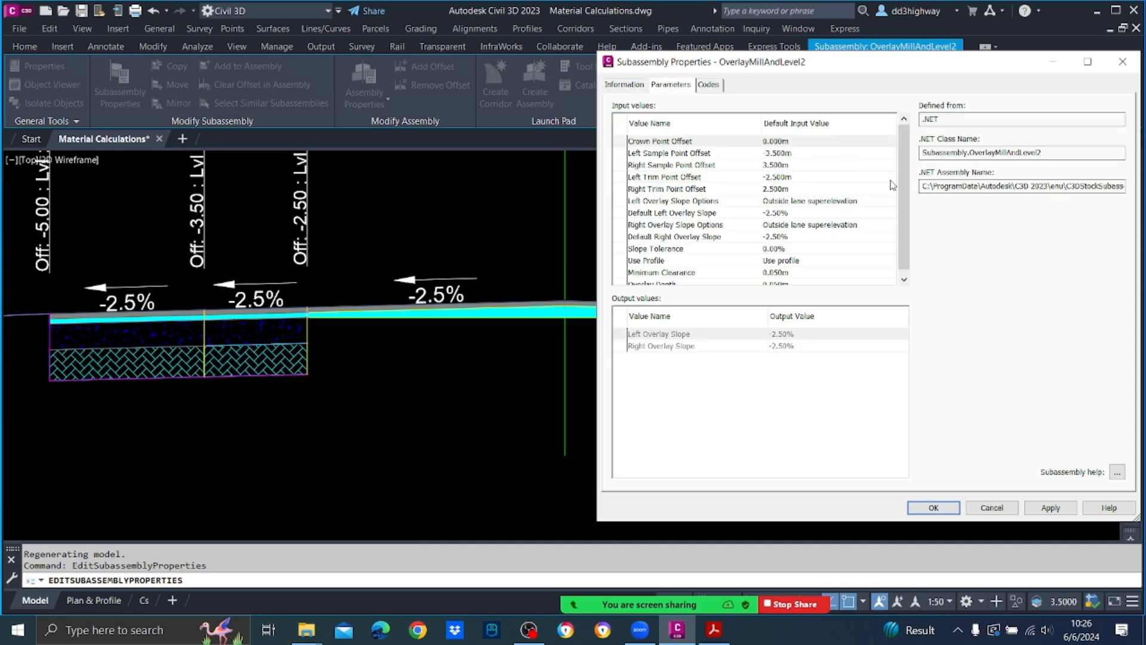
{"action": "left_click_drag", "start_coordinate": [904, 206], "coordinate": [905, 234]}
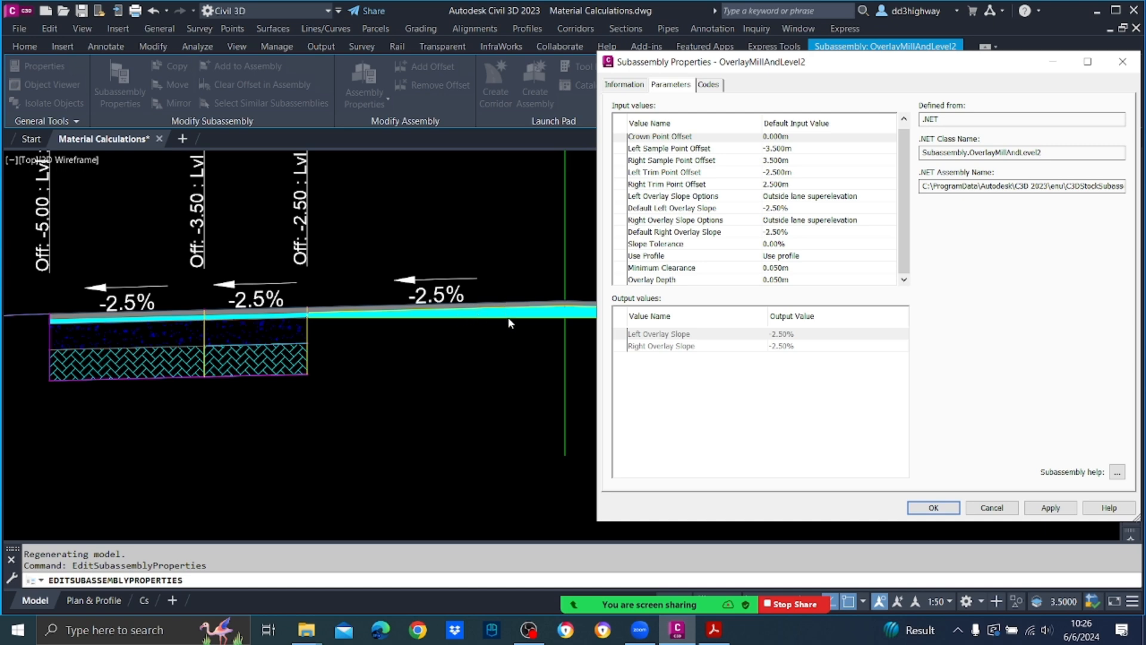
{"action": "left_click", "coordinate": [991, 508]}
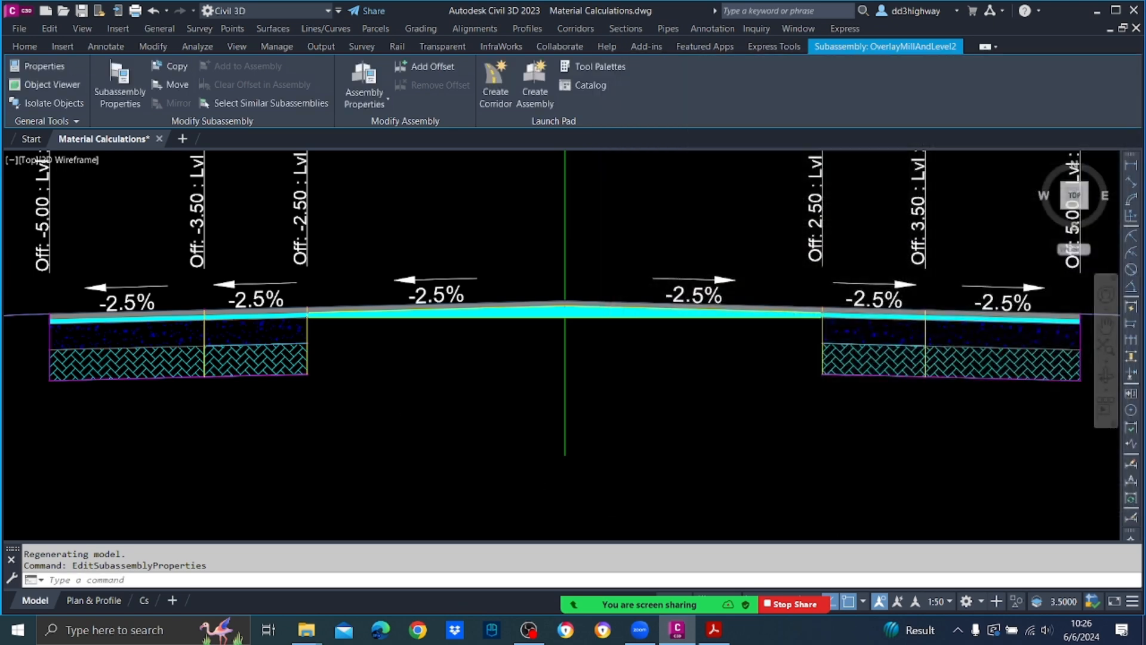
Review the width and the pave, base and subbase depths of the LaneOutsideSuperMultiLayer-L subassembly without changing them.
{"action": "left_click", "coordinate": [257, 337]}
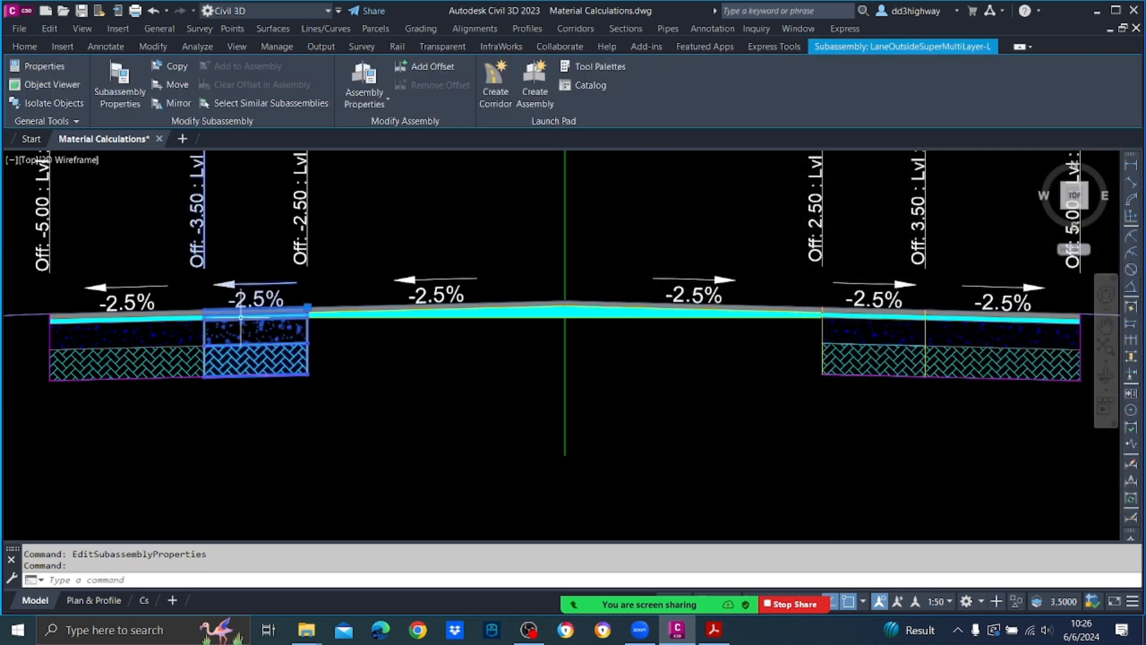
{"action": "right_click", "coordinate": [242, 338]}
{"action": "left_click", "coordinate": [299, 441]}
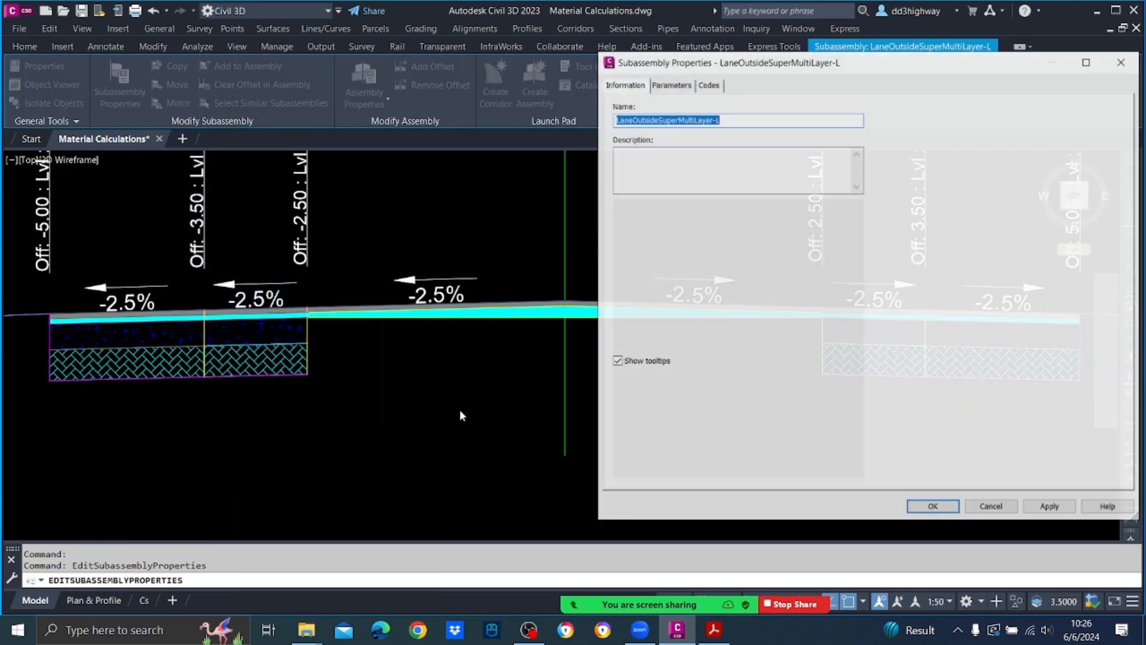
{"action": "left_click", "coordinate": [671, 84]}
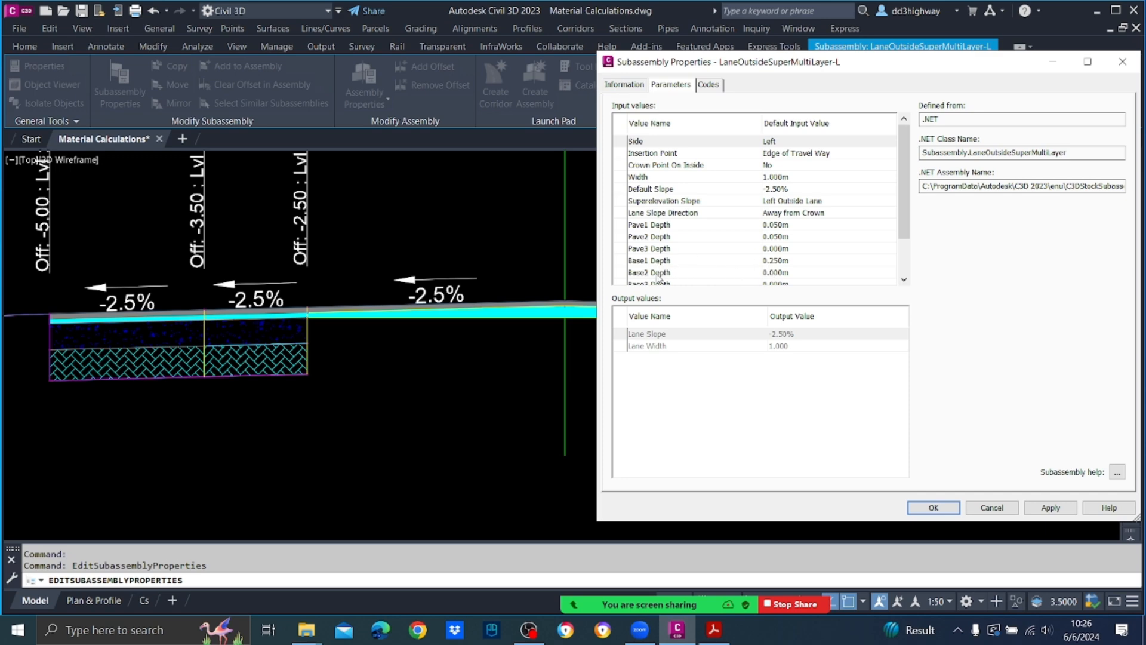
{"action": "scroll", "coordinate": [779, 238], "scroll_direction": "down", "scroll_amount": 2}
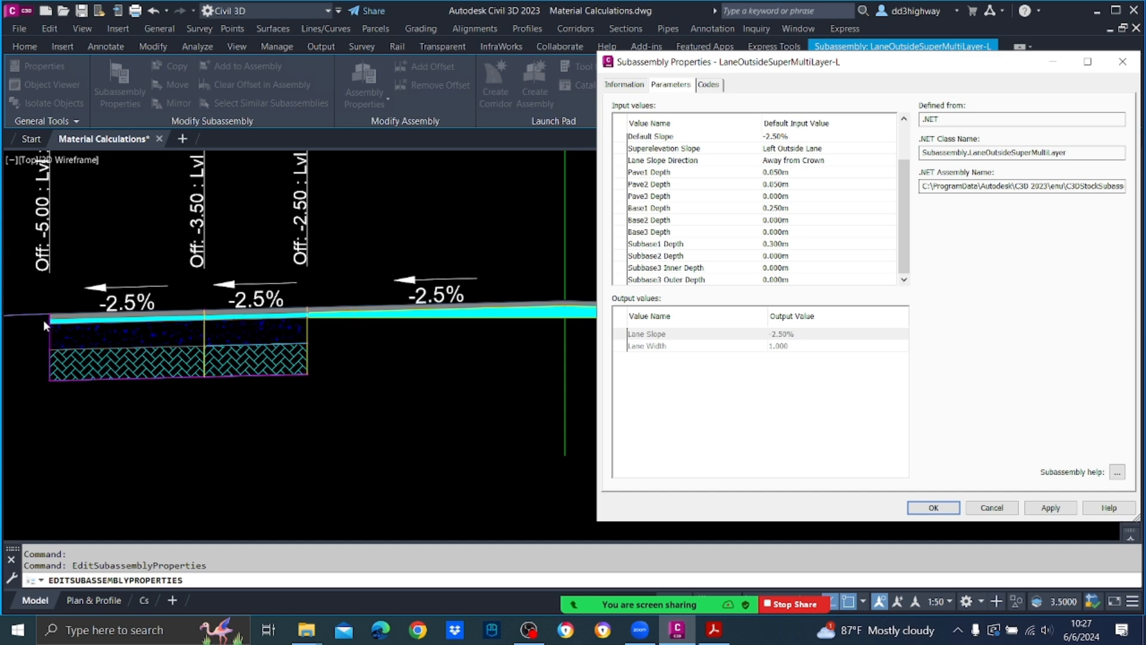
{"action": "left_click", "coordinate": [1123, 62]}
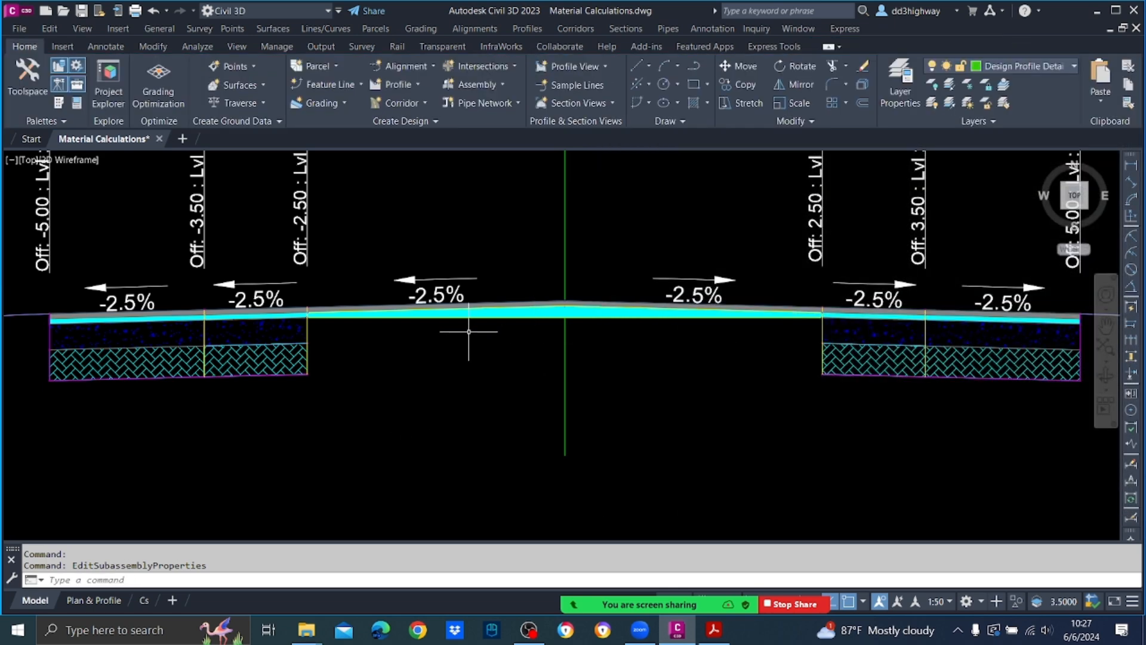
Inspect the left lane layers and the central overlay of the assembly, checking the shape code of the OverlayMillAndLevel2 top layer.
{"action": "scroll", "coordinate": [274, 324], "scroll_direction": "up", "scroll_amount": 2}
{"action": "left_click", "coordinate": [254, 325]}
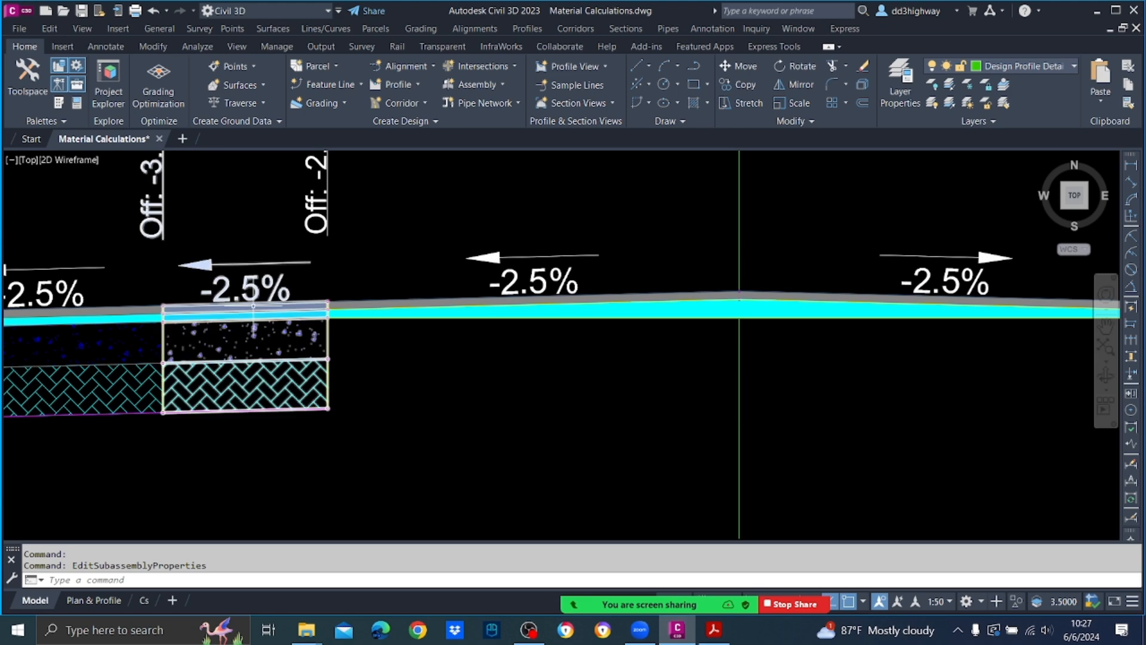
{"action": "mouse_move", "coordinate": [252, 323]}
{"action": "key", "text": "Escape"}
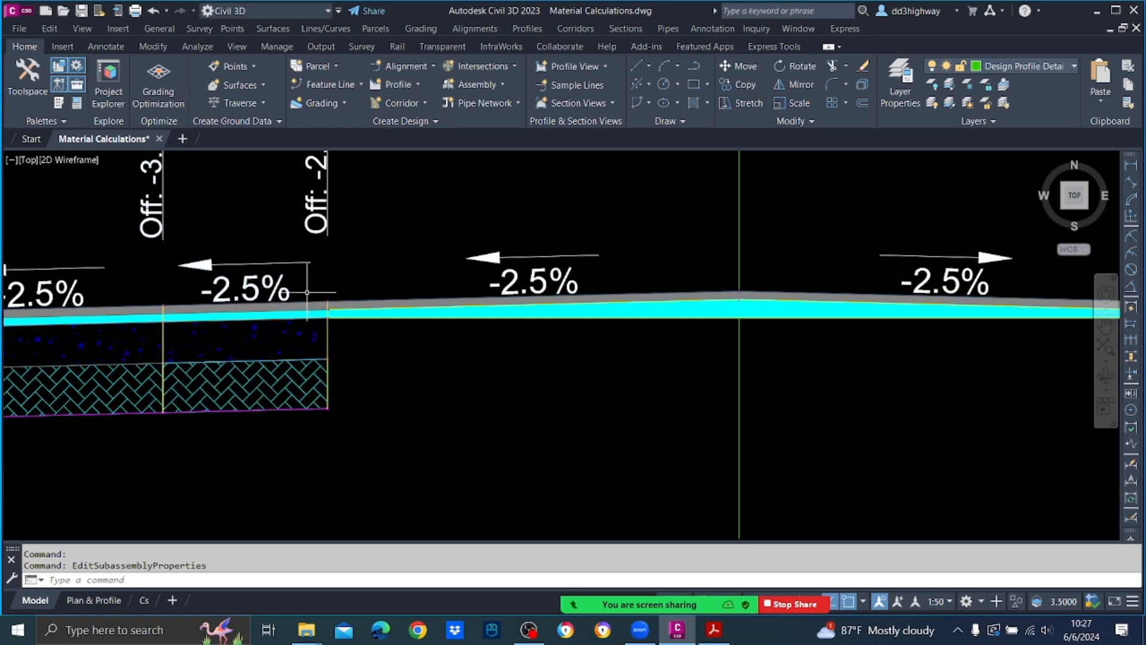
{"action": "mouse_move", "coordinate": [315, 346]}
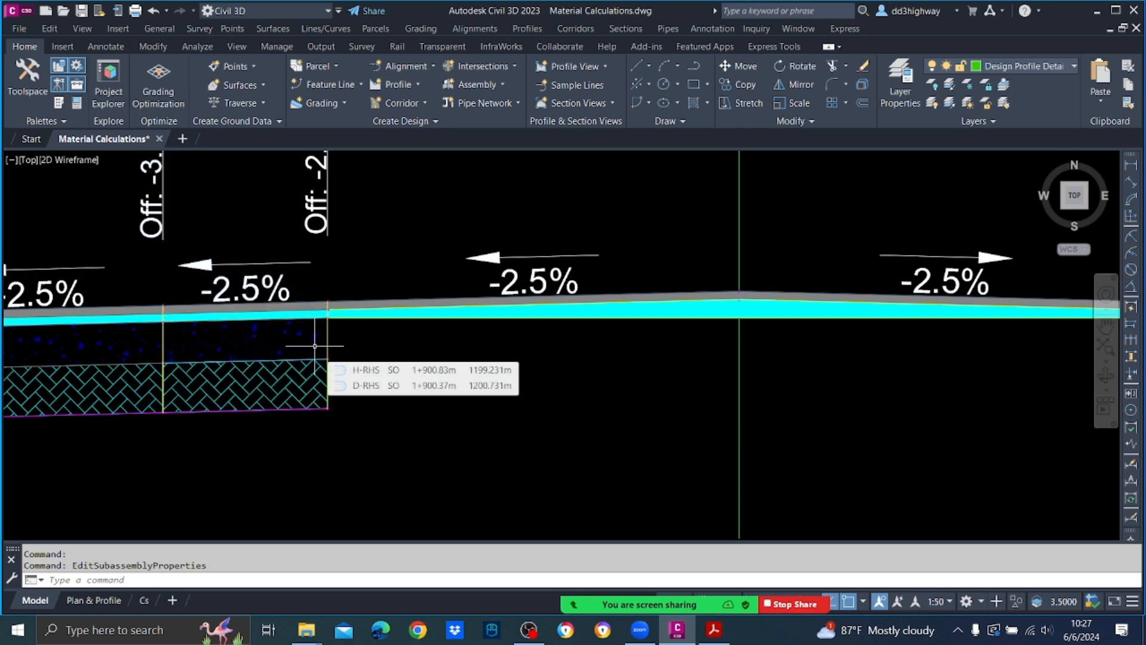
{"action": "middle_click_drag", "start_coordinate": [392, 333], "coordinate": [686, 327]}
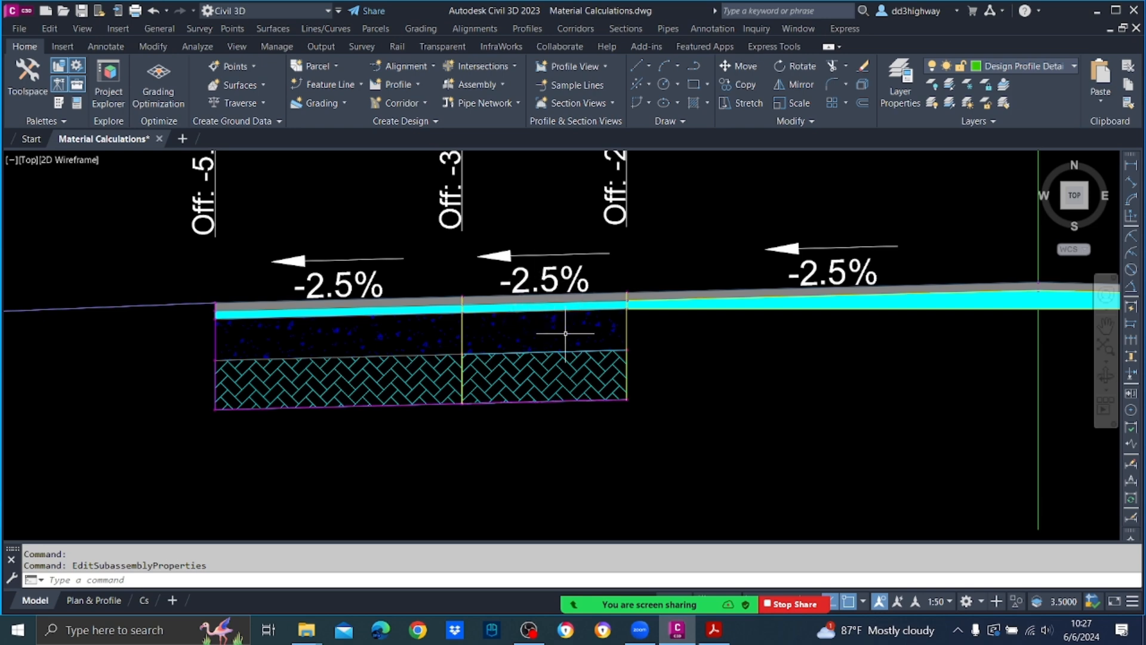
{"action": "middle_click_drag", "start_coordinate": [901, 366], "coordinate": [501, 388]}
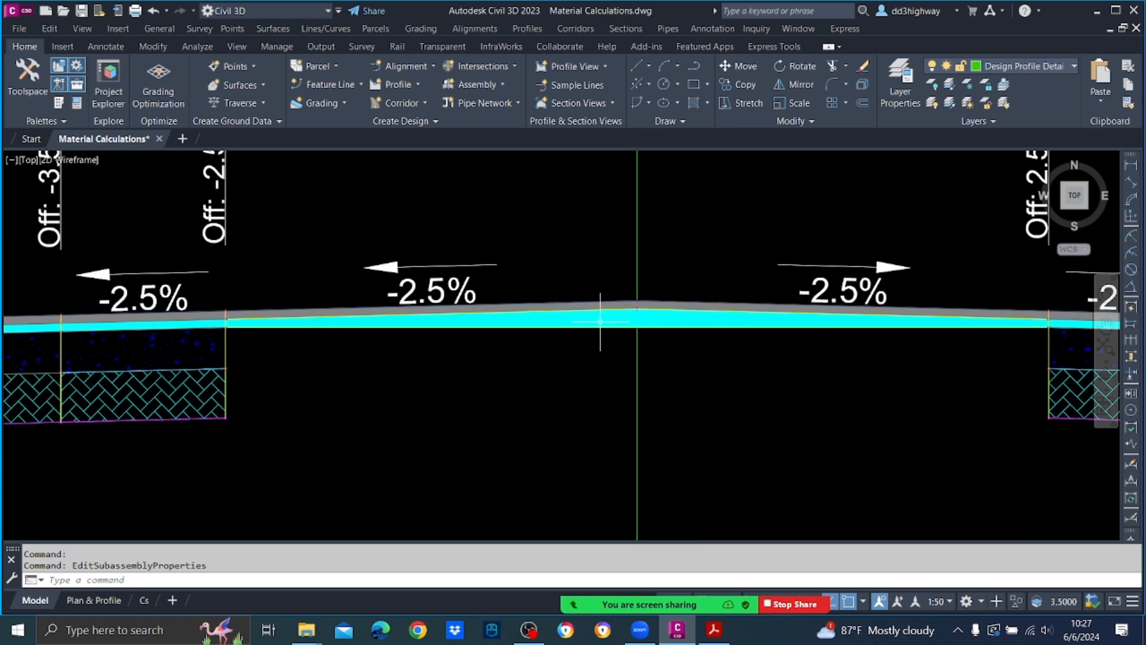
{"action": "mouse_move", "coordinate": [620, 352]}
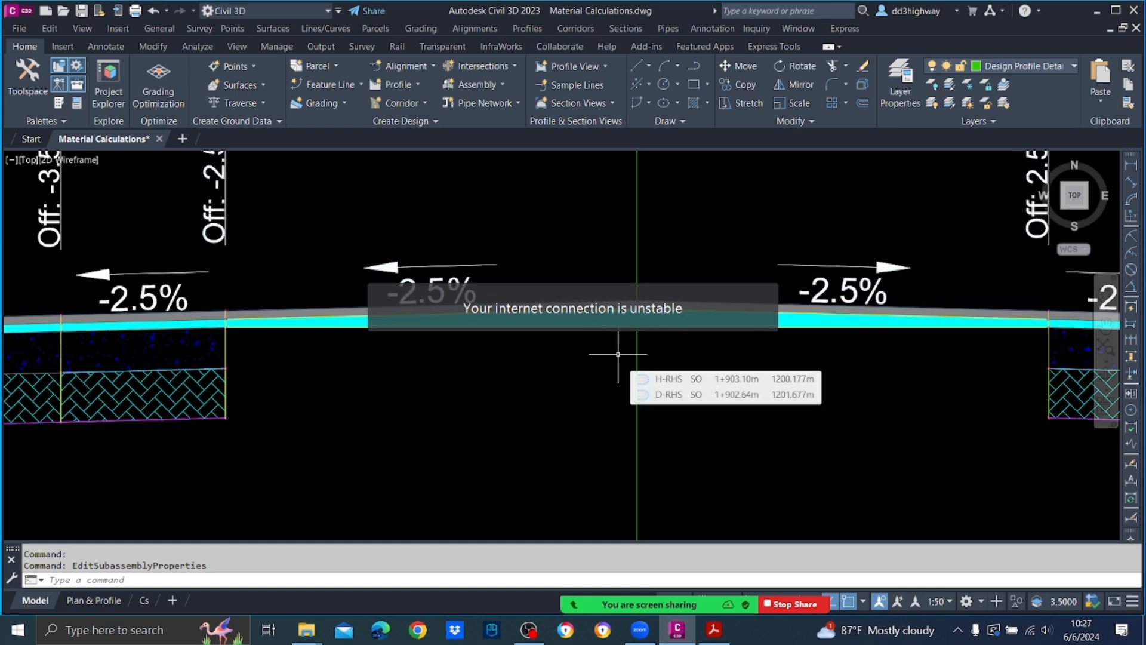
{"action": "left_click", "coordinate": [757, 322]}
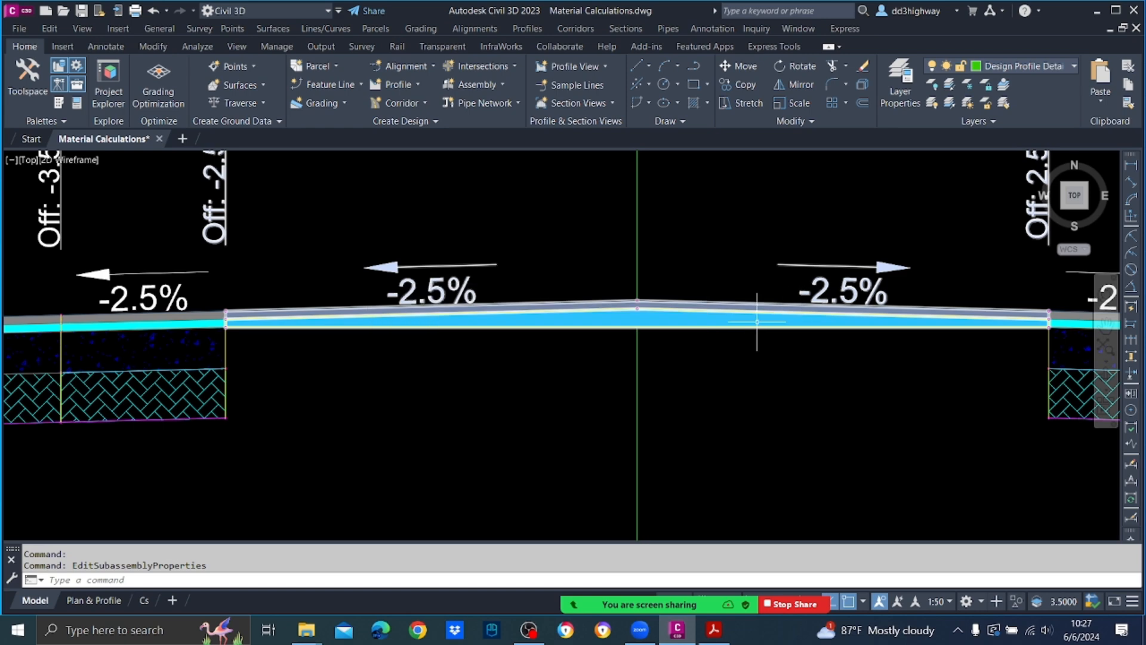
{"action": "mouse_move", "coordinate": [872, 312]}
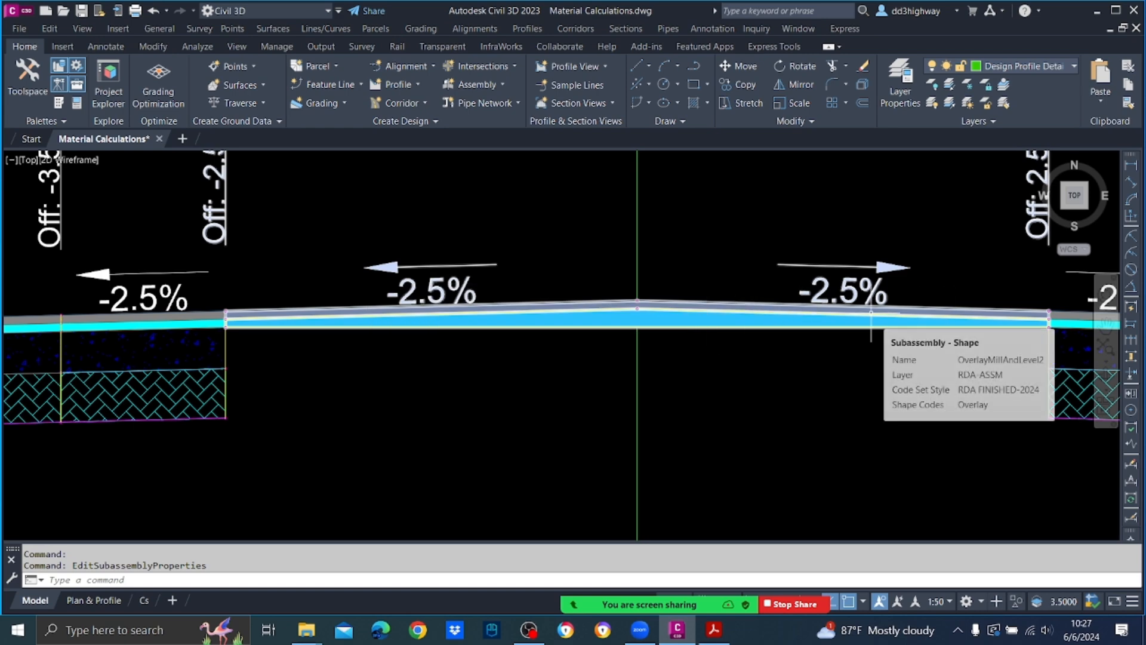